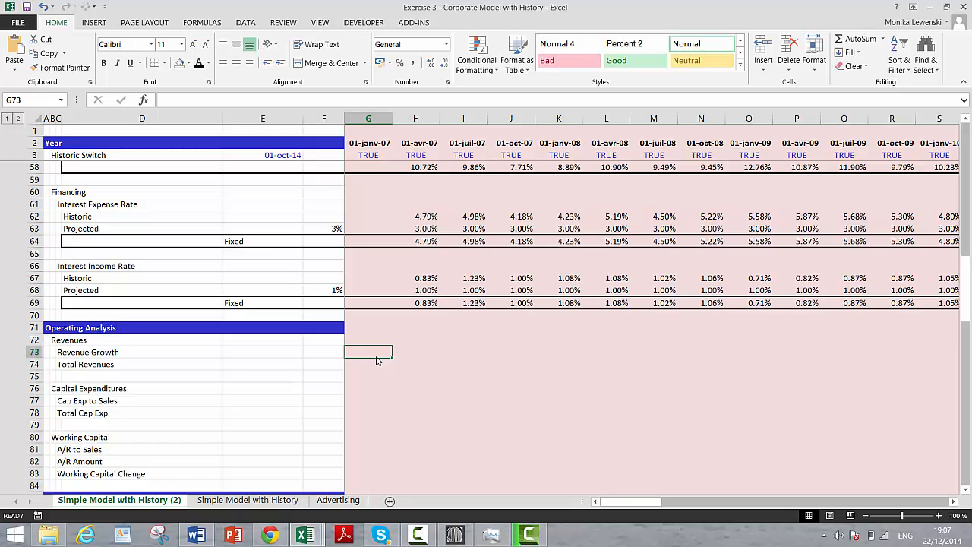
Step: Examine the empty Operating Analysis, Depreciation and Taxes, Financing, and Profit and Loss sections to see which rows need formulas
{"action": "key", "text": "Down"}
{"action": "key", "text": "Down"}
{"action": "key", "text": "Down"}
{"action": "key", "text": "Down"}
{"action": "key", "text": "Down"}
{"action": "key", "text": "Down"}
{"action": "key", "text": "Down"}
{"action": "key", "text": "Down"}
{"action": "key", "text": "Down"}
{"action": "key", "text": "Down"}
{"action": "key", "text": "Down"}
{"action": "key", "text": "Down"}
{"action": "key", "text": "Down"}
{"action": "key", "text": "Down"}
{"action": "key", "text": "Down"}
{"action": "key", "text": "Down"}
{"action": "key", "text": "Down"}
{"action": "key", "text": "Down"}
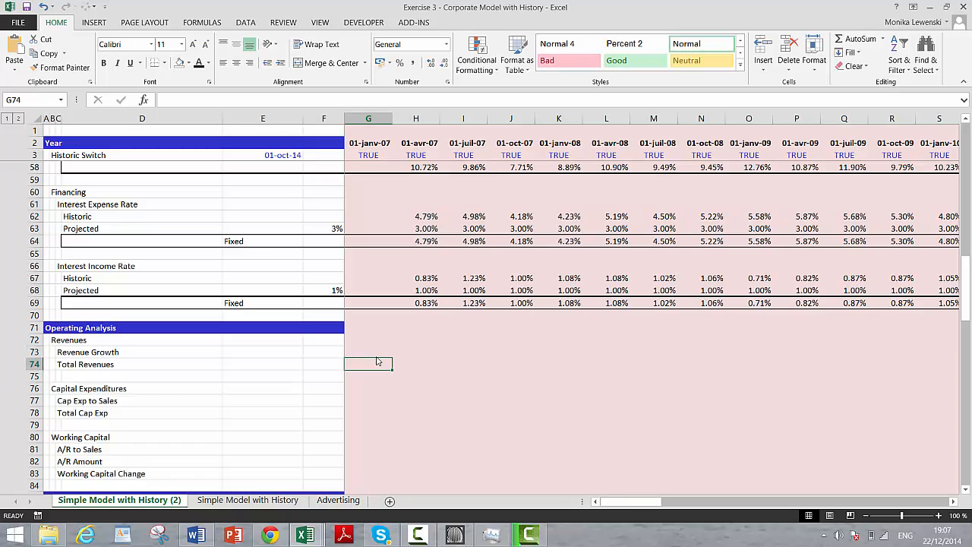
{"action": "key", "text": "Down"}
{"action": "key", "text": "Down"}
{"action": "key", "text": "Down"}
{"action": "key", "text": "Down"}
{"action": "key", "text": "Down"}
{"action": "key", "text": "Down"}
{"action": "key", "text": "Down"}
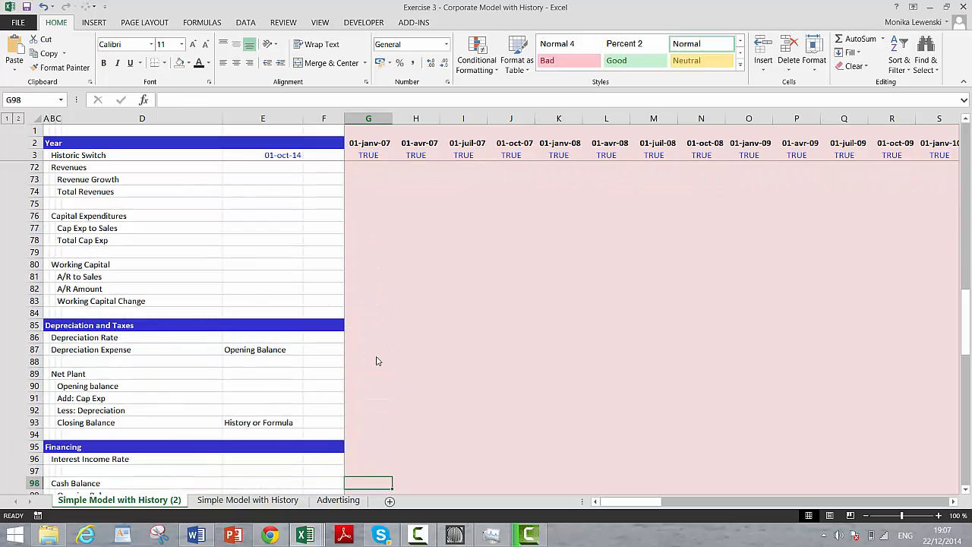
{"action": "key", "text": "Up"}
{"action": "key", "text": "Up"}
{"action": "key", "text": "Up"}
{"action": "key", "text": "Up"}
{"action": "key", "text": "Up"}
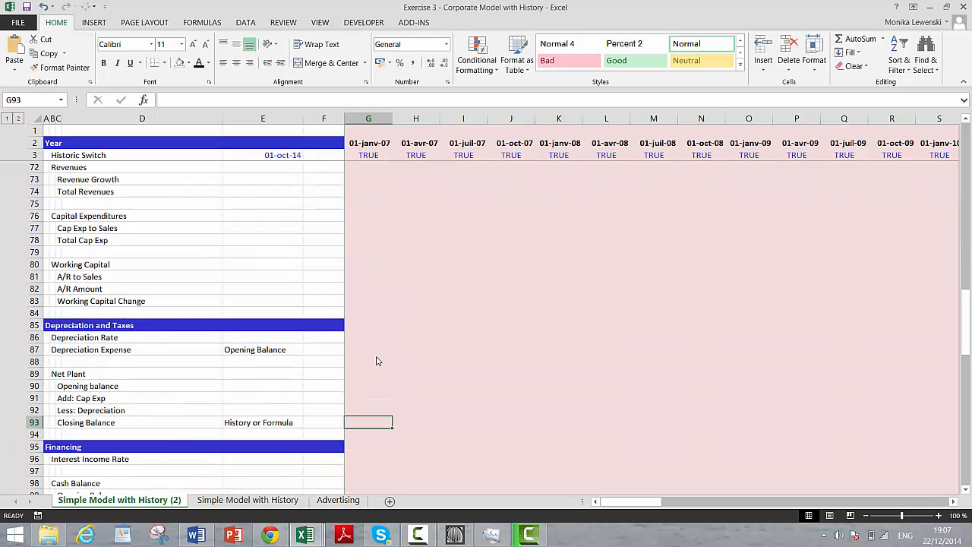
{"action": "key", "text": "Down"}
{"action": "key", "text": "Down"}
{"action": "key", "text": "Down"}
{"action": "key", "text": "Down"}
{"action": "key", "text": "Down"}
{"action": "key", "text": "Down"}
{"action": "key", "text": "Down"}
{"action": "key", "text": "Down"}
{"action": "key", "text": "Down"}
{"action": "key", "text": "Down"}
{"action": "key", "text": "Down"}
{"action": "key", "text": "Down"}
{"action": "key", "text": "Down"}
{"action": "key", "text": "Down"}
{"action": "key", "text": "Down"}
{"action": "key", "text": "Down"}
{"action": "key", "text": "Down"}
{"action": "key", "text": "Down"}
{"action": "key", "text": "Down"}
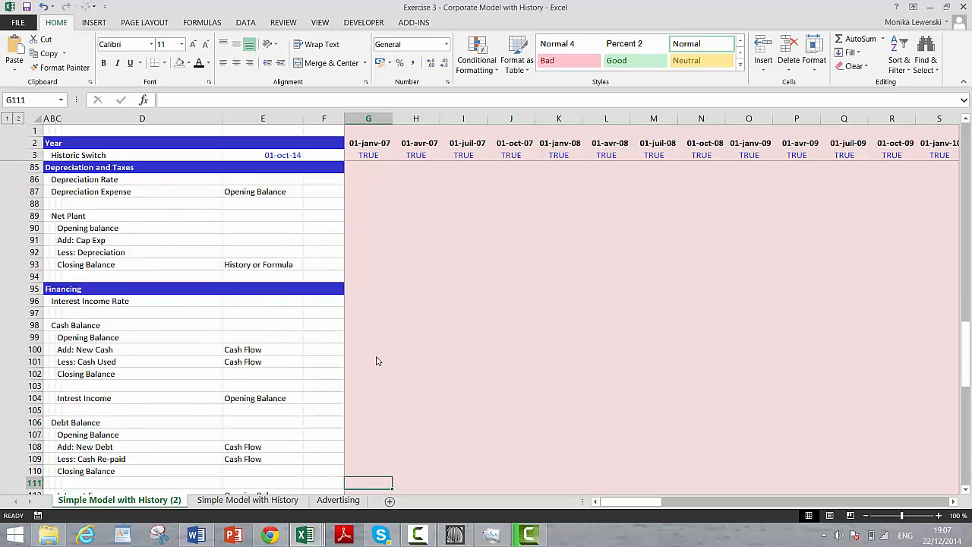
{"action": "key", "text": "Down"}
{"action": "key", "text": "Down"}
{"action": "key", "text": "Down"}
{"action": "key", "text": "Down"}
{"action": "key", "text": "Down"}
{"action": "key", "text": "Down"}
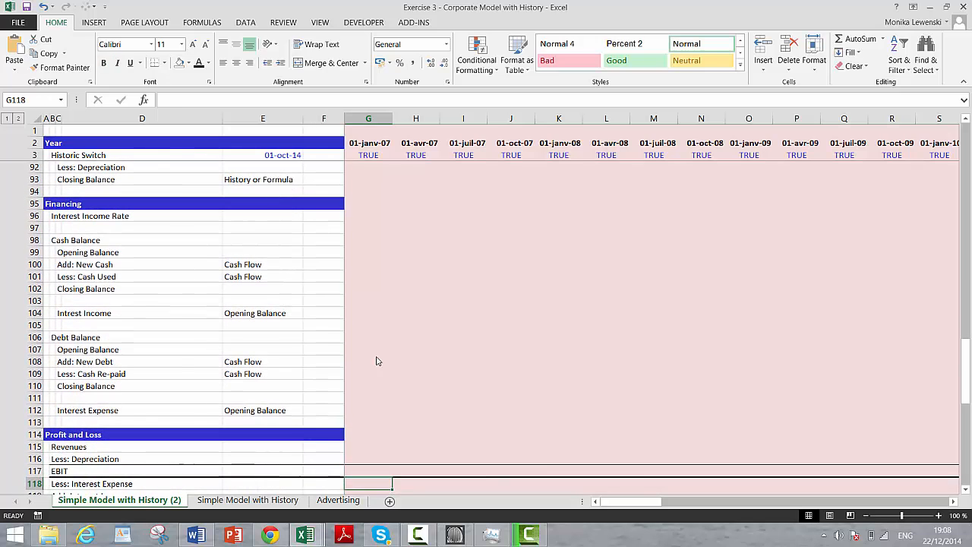
Step: Link the first period's Revenue Growth in G73 to the selected-scenario revenue growth in G39 of the assumptions
{"action": "key", "text": "Page_Up"}
{"action": "key", "text": "Up"}
{"action": "key", "text": "Up"}
{"action": "key", "text": "Up"}
{"action": "key", "text": "Up"}
{"action": "key", "text": "Up"}
{"action": "key", "text": "Up"}
{"action": "key", "text": "Up"}
{"action": "key", "text": "Up"}
{"action": "key", "text": "Up"}
{"action": "key", "text": "Up"}
{"action": "key", "text": "Up"}
{"action": "key", "text": "Up"}
{"action": "key", "text": "Up"}
{"action": "key", "text": "Up"}
{"action": "key", "text": "Up"}
{"action": "key", "text": "Up"}
{"action": "key", "text": "Up"}
{"action": "key", "text": "Up"}
{"action": "key", "text": "Up"}
{"action": "key", "text": "Up"}
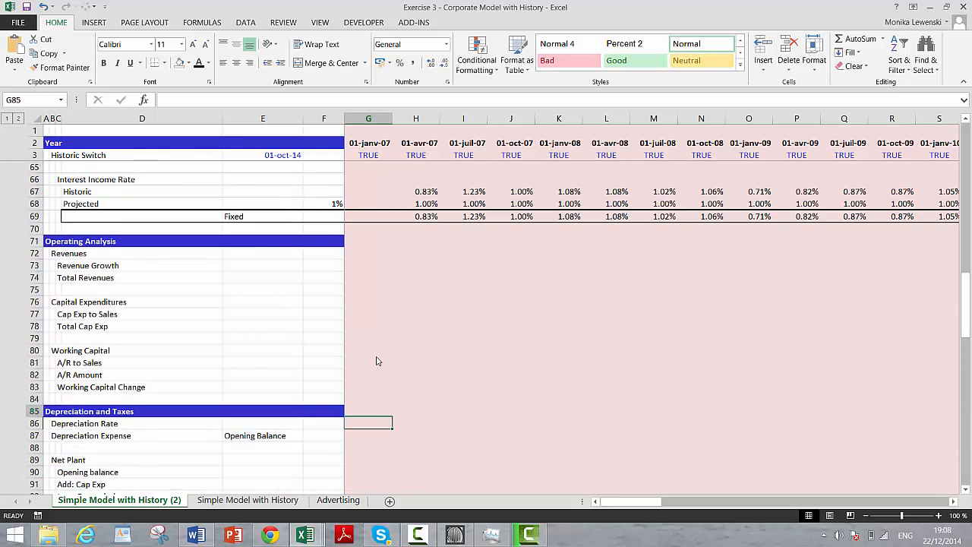
{"action": "key", "text": "Down"}
{"action": "key", "text": "Down"}
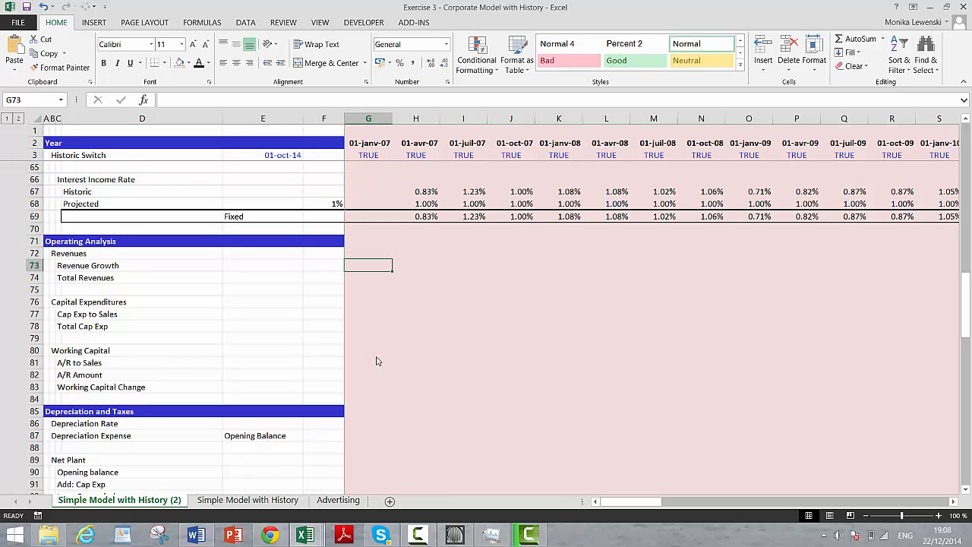
{"action": "type", "text": "="}
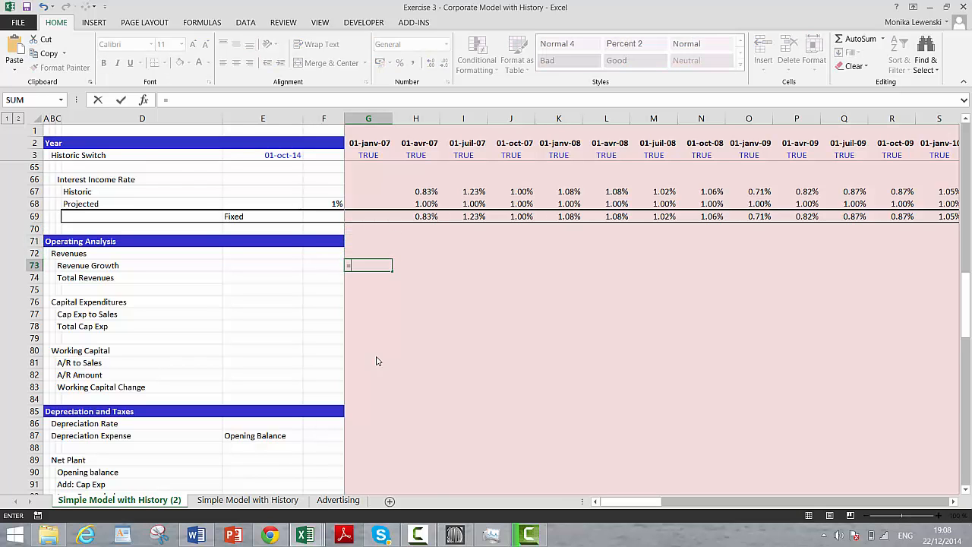
{"action": "key", "text": "Page_Up"}
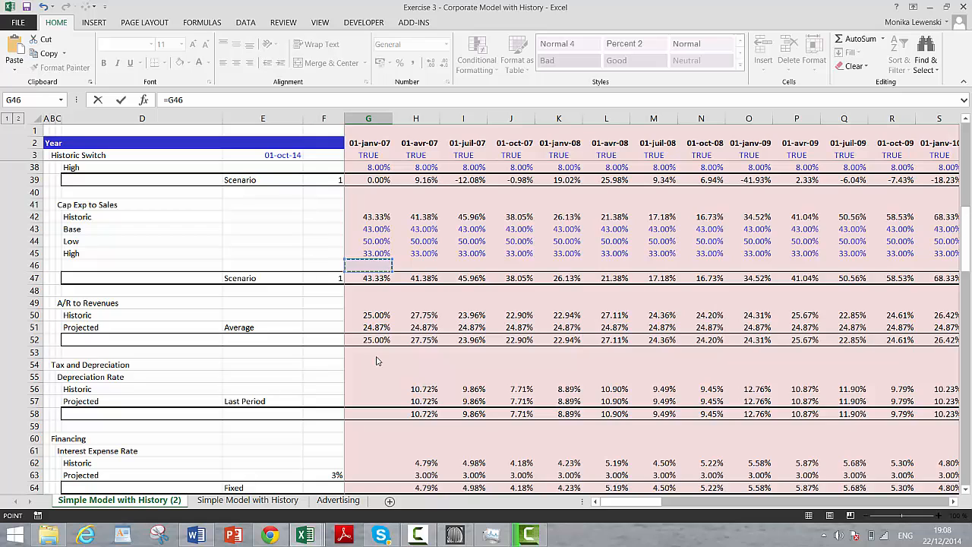
{"action": "key", "text": "Up"}
{"action": "key", "text": "Up"}
{"action": "key", "text": "Up"}
{"action": "key", "text": "Up"}
{"action": "key", "text": "Up"}
{"action": "key", "text": "Up"}
{"action": "key", "text": "Up"}
{"action": "key", "text": "Up"}
{"action": "key", "text": "Up"}
{"action": "key", "text": "Up"}
{"action": "key", "text": "Up"}
{"action": "key", "text": "Up"}
{"action": "key", "text": "Up"}
{"action": "key", "text": "Up"}
{"action": "key", "text": "Up"}
{"action": "key", "text": "Up"}
{"action": "key", "text": "Up"}
{"action": "key", "text": "Up"}
{"action": "key", "text": "Up"}
{"action": "key", "text": "Up"}
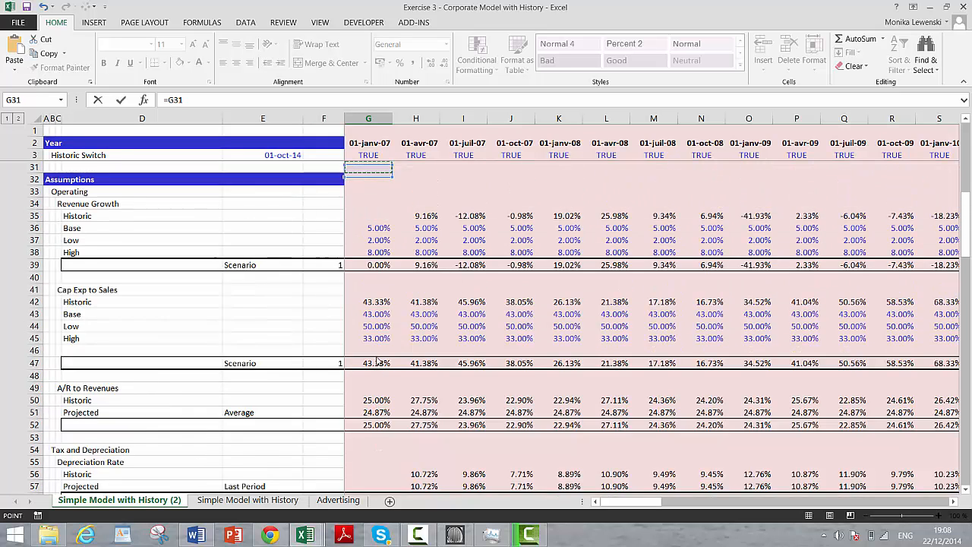
{"action": "key", "text": "Down"}
{"action": "key", "text": "Down"}
{"action": "key", "text": "Down"}
{"action": "key", "text": "Down"}
{"action": "key", "text": "Down"}
{"action": "key", "text": "Down"}
{"action": "key", "text": "Down"}
{"action": "key", "text": "Down"}
{"action": "key", "text": "Down"}
{"action": "key", "text": "Down"}
{"action": "key", "text": "Down"}
{"action": "key", "text": "Down"}
{"action": "key", "text": "Down"}
{"action": "key", "text": "Down"}
{"action": "key", "text": "Return"}
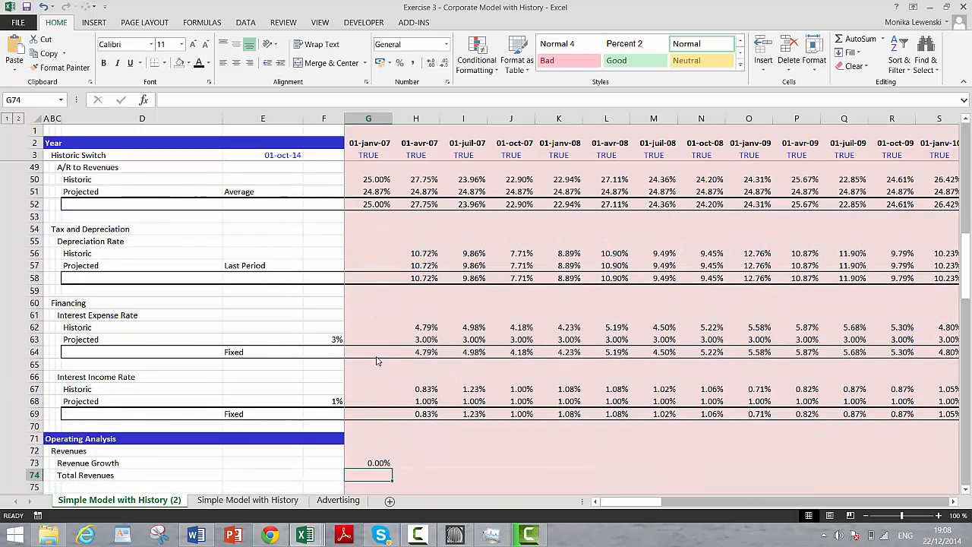
Step: Calculate the first period's Total Revenues in G74 with =IF(G3;G21;F74*(1+G73)), using historic revenues when the historic switch is true
{"action": "type", "text": "=if("}
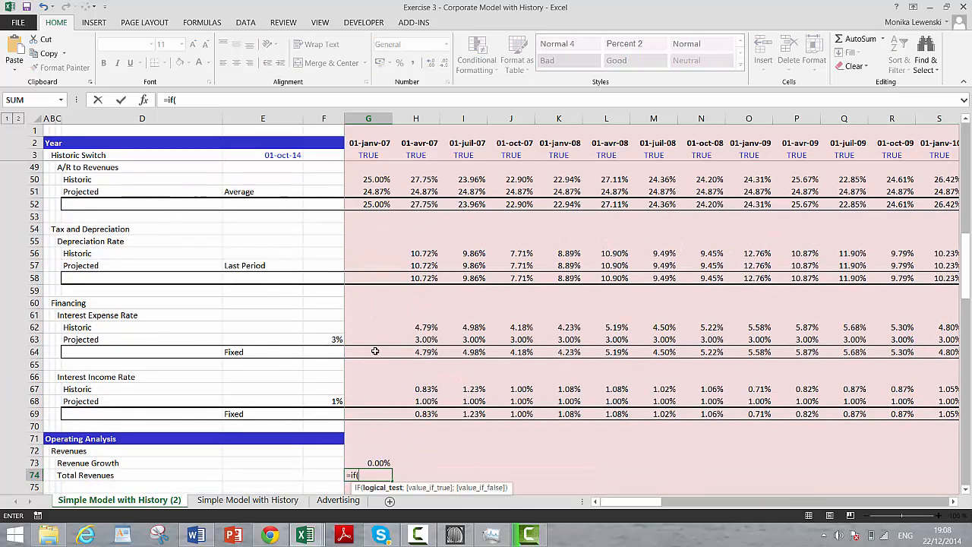
{"action": "left_click", "coordinate": [364, 154]}
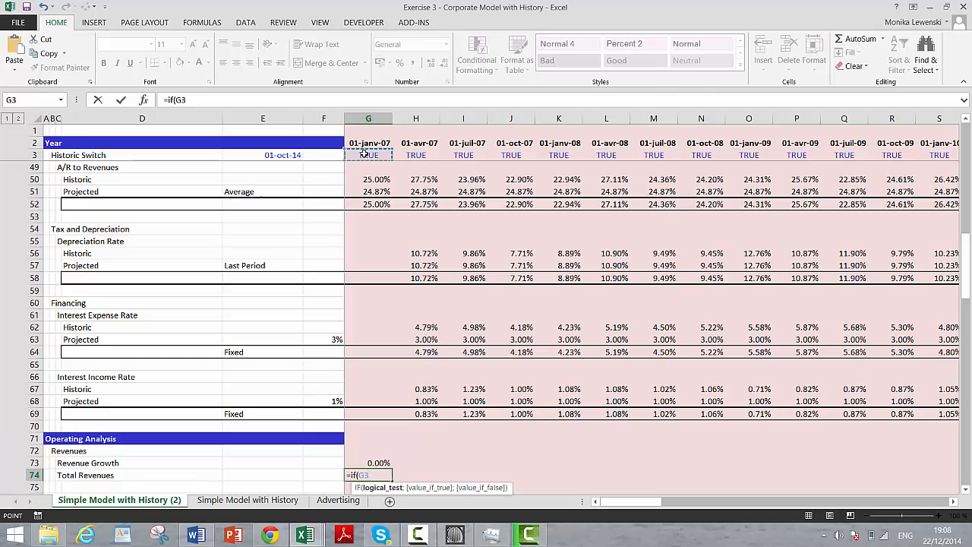
{"action": "type", "text": ";"}
{"action": "scroll", "coordinate": [364, 154], "scroll_direction": "up", "scroll_amount": 5}
{"action": "scroll", "coordinate": [365, 155], "scroll_direction": "up", "scroll_amount": 10}
{"action": "left_click", "coordinate": [364, 154]}
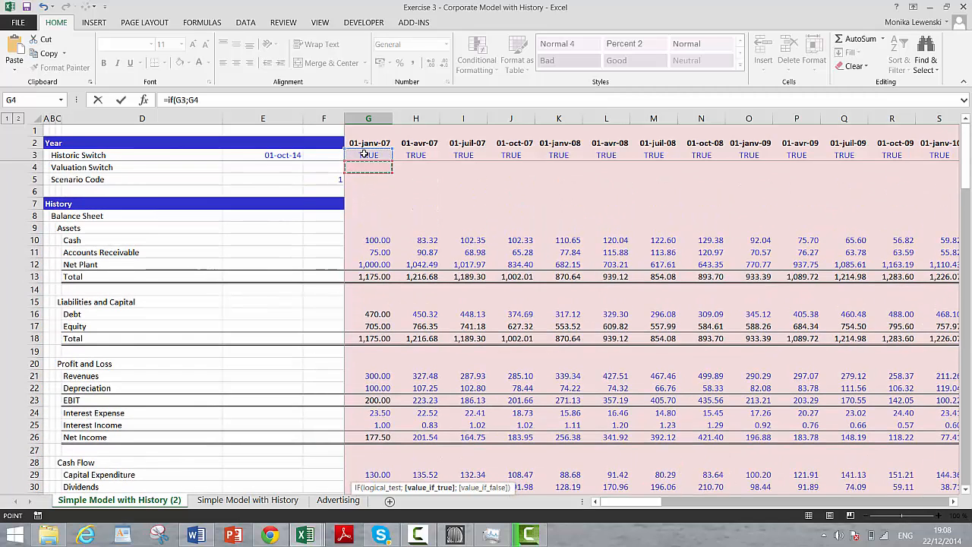
{"action": "key", "text": "Down"}
{"action": "key", "text": "Down"}
{"action": "key", "text": "Down"}
{"action": "key", "text": "Down"}
{"action": "key", "text": "Down"}
{"action": "key", "text": "Down"}
{"action": "key", "text": "Down"}
{"action": "key", "text": "Down"}
{"action": "key", "text": "Down"}
{"action": "key", "text": "Down"}
{"action": "key", "text": "Down"}
{"action": "key", "text": "Down"}
{"action": "key", "text": "Down"}
{"action": "key", "text": "Down"}
{"action": "key", "text": "Down"}
{"action": "key", "text": "Down"}
{"action": "key", "text": "Down"}
{"action": "key", "text": "Down"}
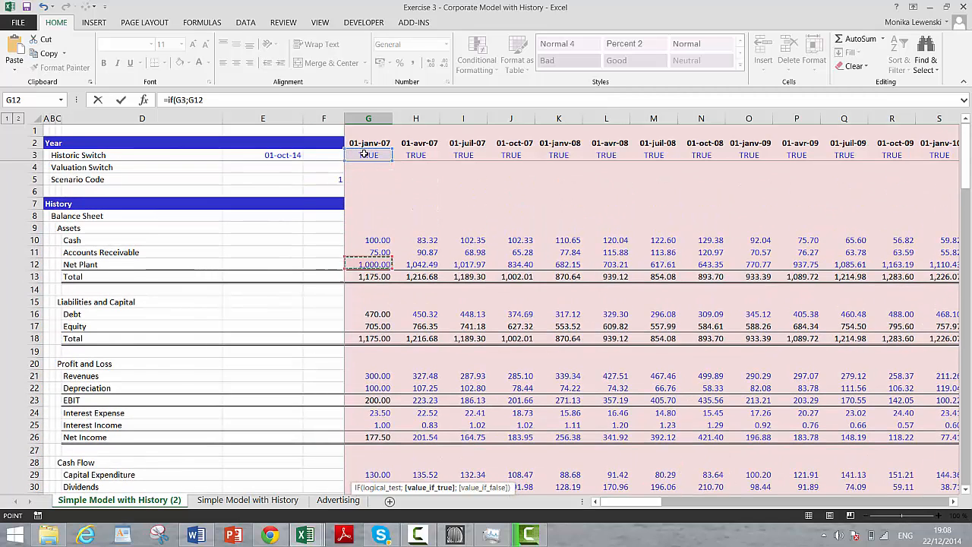
{"action": "type", "text": ";"}
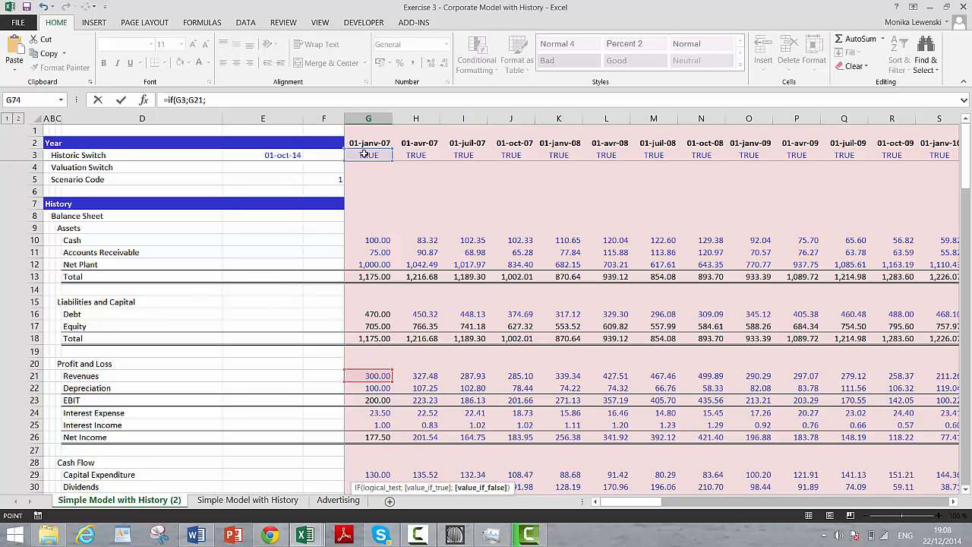
{"action": "key", "text": "Up"}
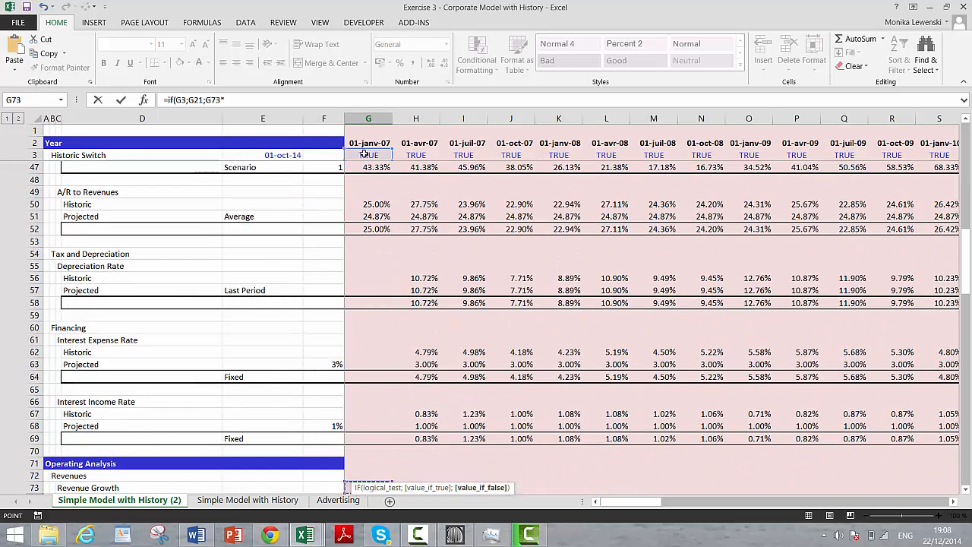
{"action": "key", "text": "BackSpace"}
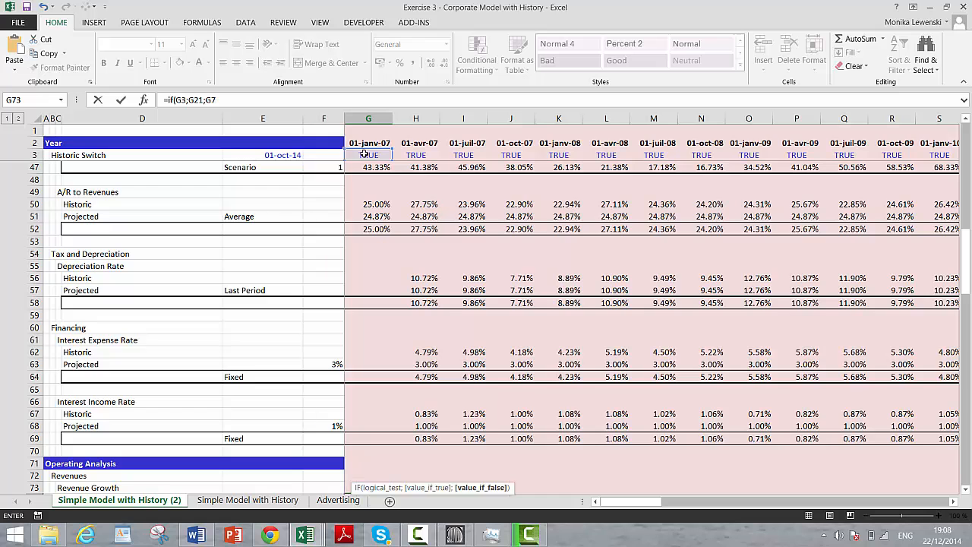
{"action": "key", "text": "BackSpace"}
{"action": "key", "text": "BackSpace"}
{"action": "key", "text": "BackSpace"}
{"action": "key", "text": "Down"}
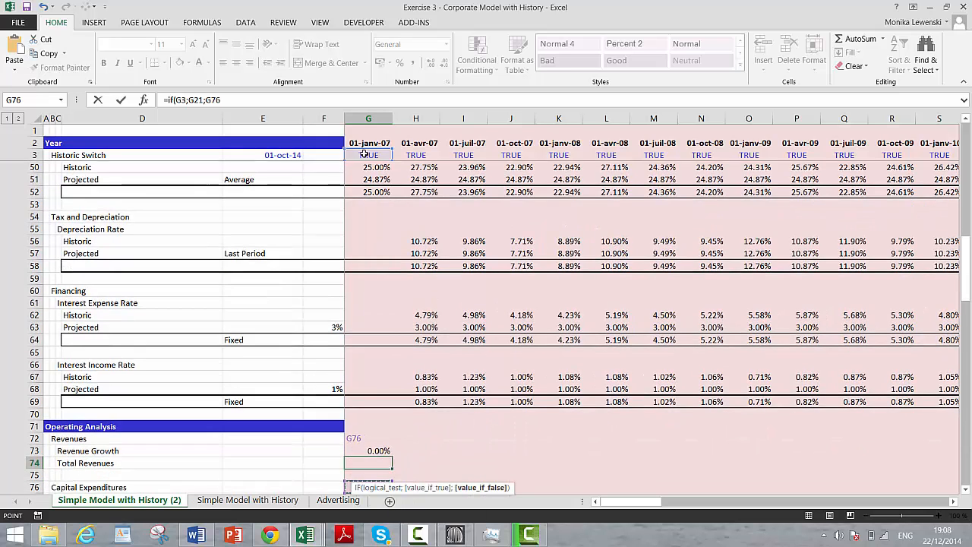
{"action": "key", "text": "Left"}
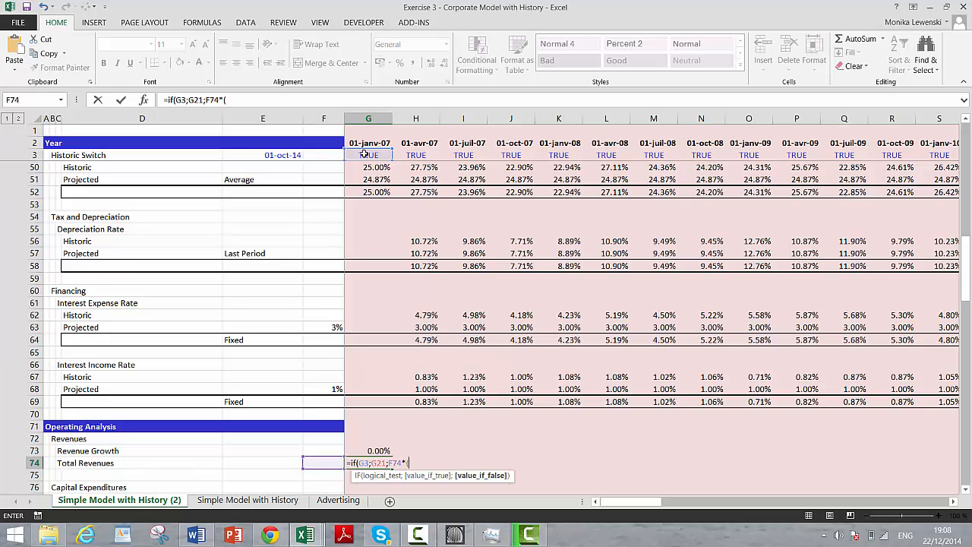
{"action": "key", "text": "Up"}
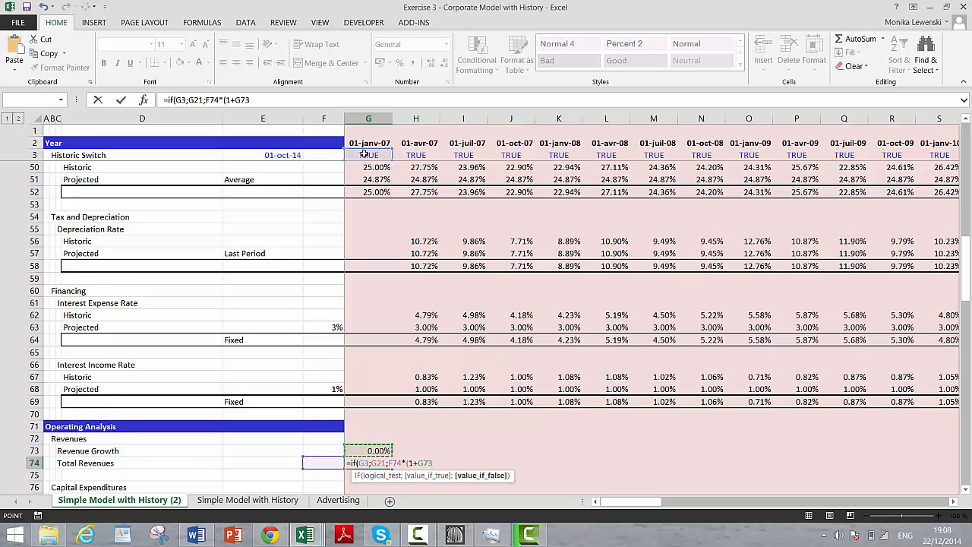
{"action": "key", "text": "Return"}
{"action": "key", "text": "Return"}
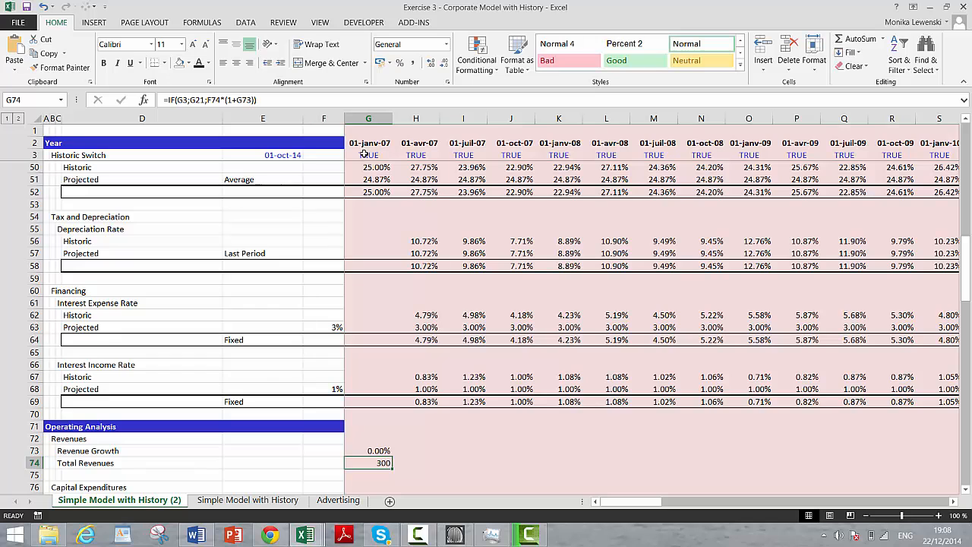
{"action": "key", "text": "Down"}
{"action": "key", "text": "Down"}
{"action": "key", "text": "Down"}
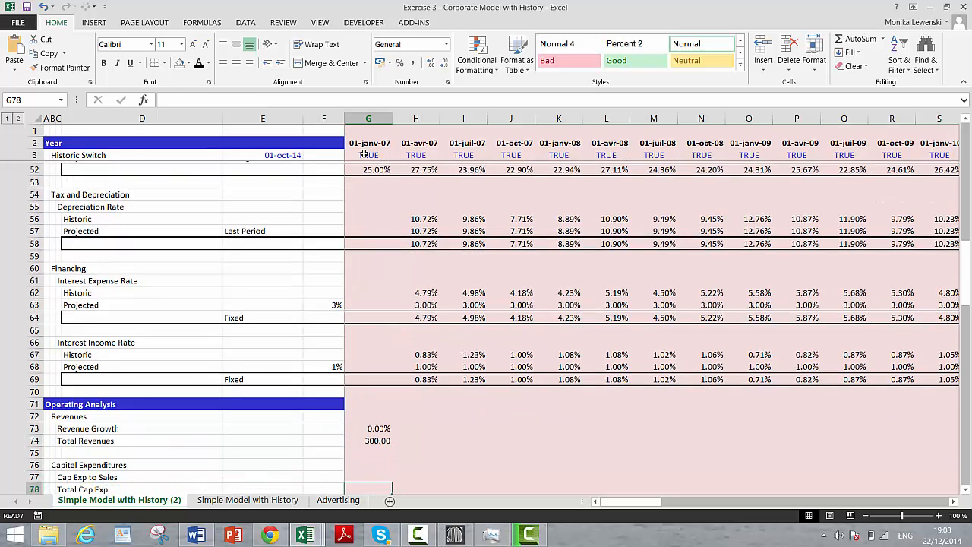
{"action": "type", "text": "=if("}
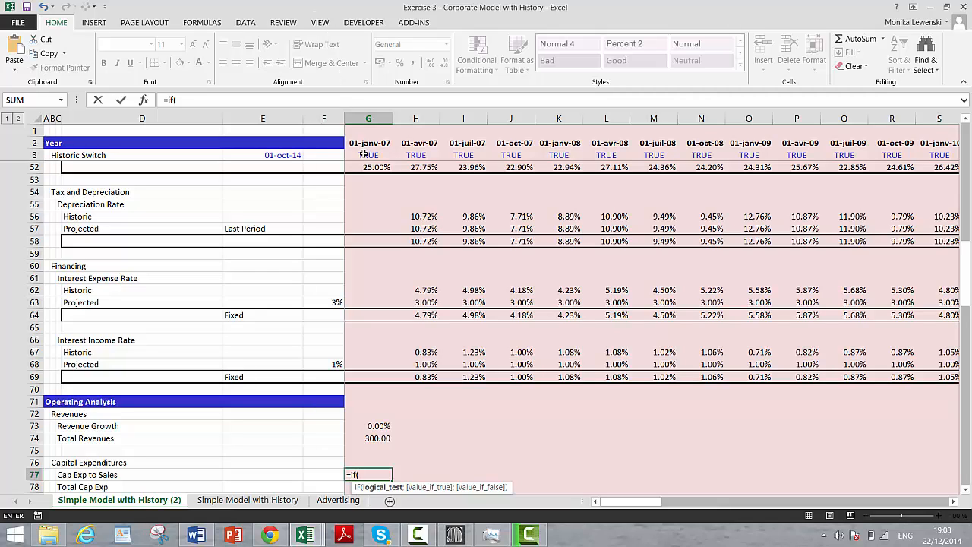
{"action": "left_click", "coordinate": [364, 154]}
{"action": "key", "text": "Escape"}
{"action": "key", "text": "Up"}
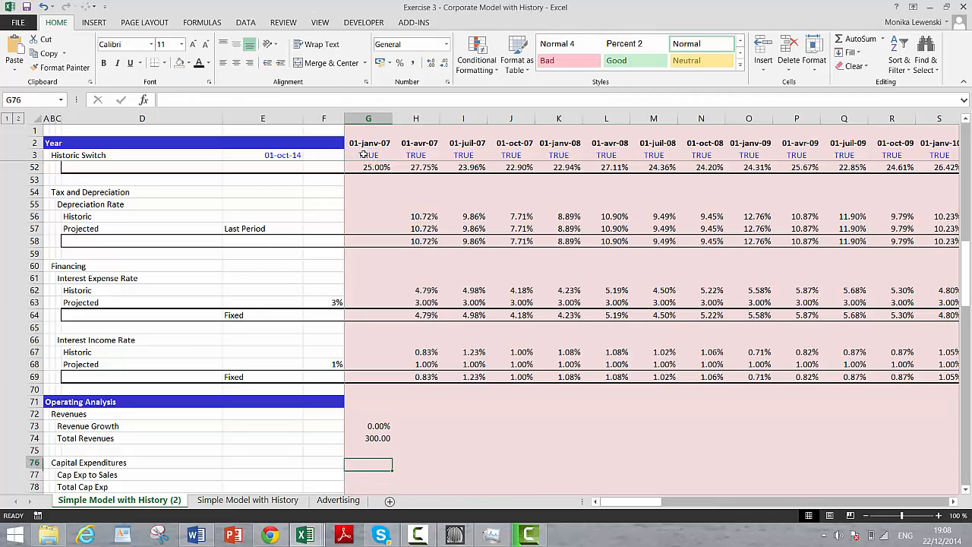
Step: Link the first period's Cap Exp to Sales in G77 to the selected-scenario ratio in G47 of the assumptions
{"action": "key", "text": "Left"}
{"action": "key", "text": "Down"}
{"action": "key", "text": "Right"}
{"action": "type", "text": "="}
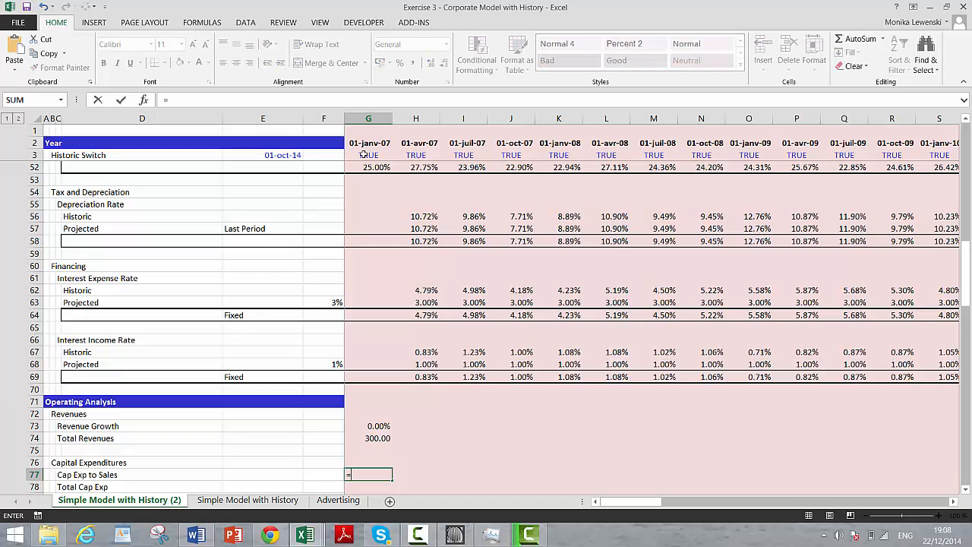
{"action": "key", "text": "Page_Up"}
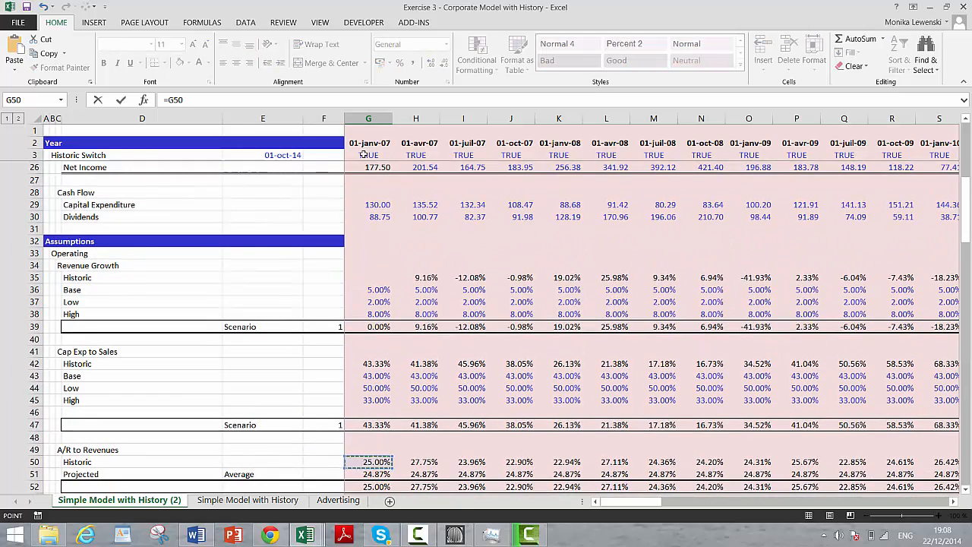
{"action": "key", "text": "Up"}
{"action": "key", "text": "Up"}
{"action": "key", "text": "Up"}
{"action": "key", "text": "Return"}
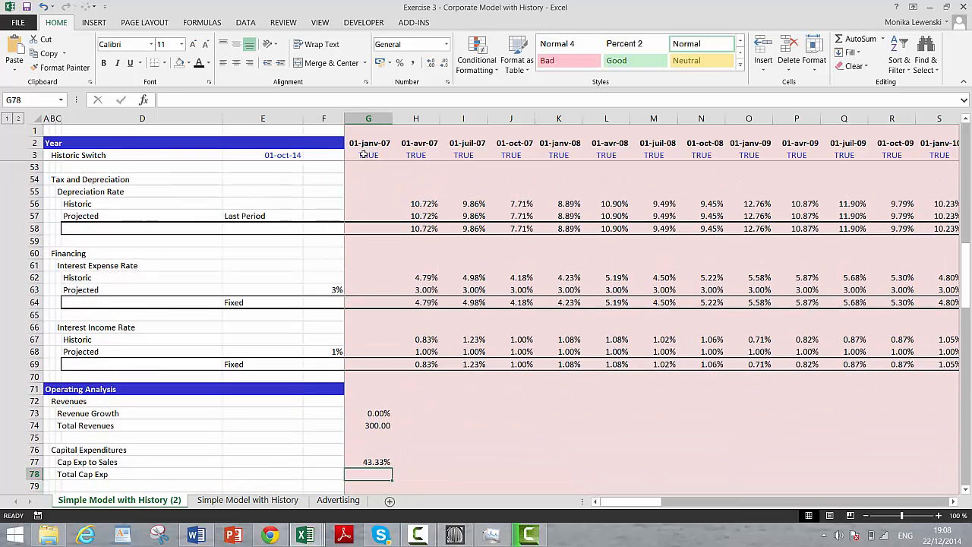
{"action": "type", "text": "=if("}
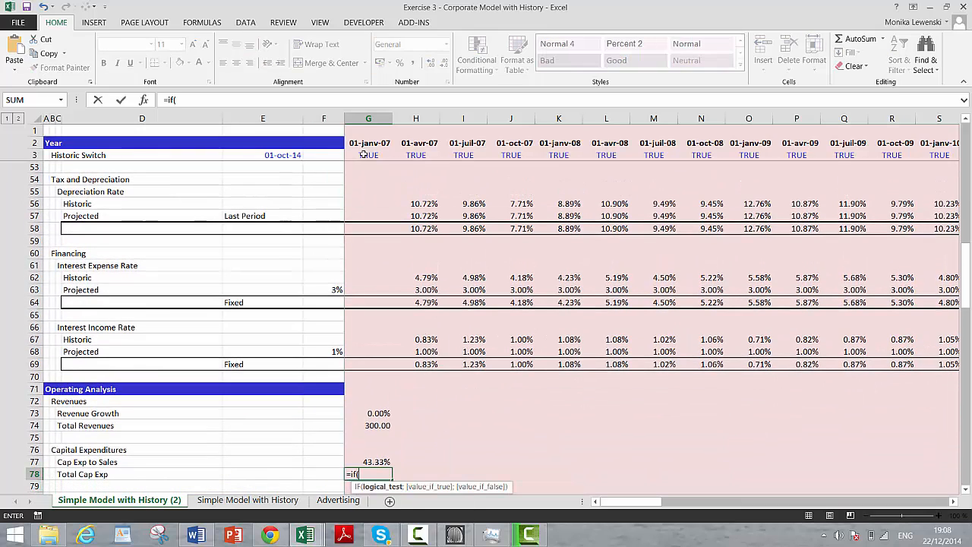
{"action": "left_click", "coordinate": [363, 156]}
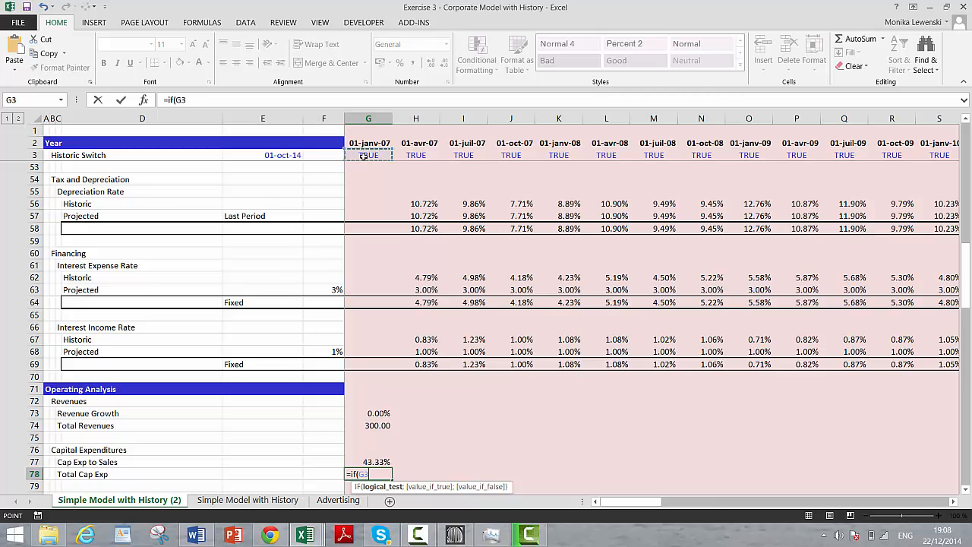
{"action": "type", "text": ";"}
{"action": "key", "text": "Up"}
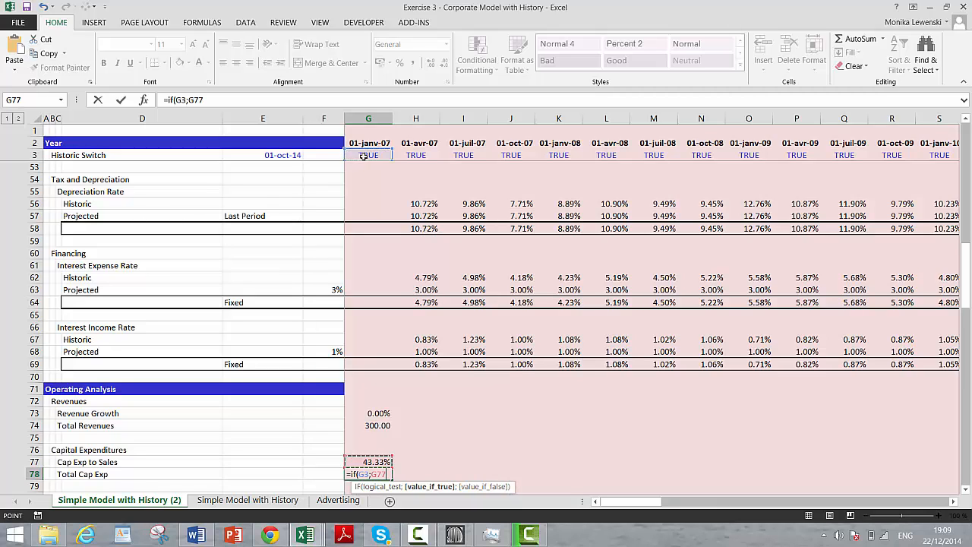
{"action": "type", "text": "*"}
{"action": "key", "text": "Up"}
{"action": "key", "text": "Up"}
{"action": "key", "text": "Up"}
{"action": "key", "text": "Up"}
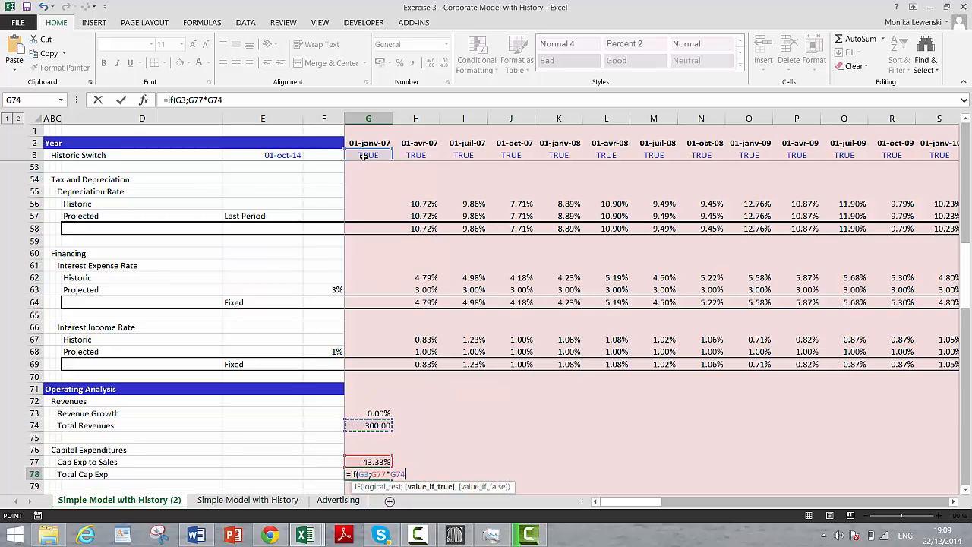
{"action": "key", "text": "Escape"}
Step: Calculate Total Cap Exp in G78 with =IF(G3;G29;G77*G74), using historic capital expenditure when the switch is true, and format it with two decimals
{"action": "type", "text": "=if("}
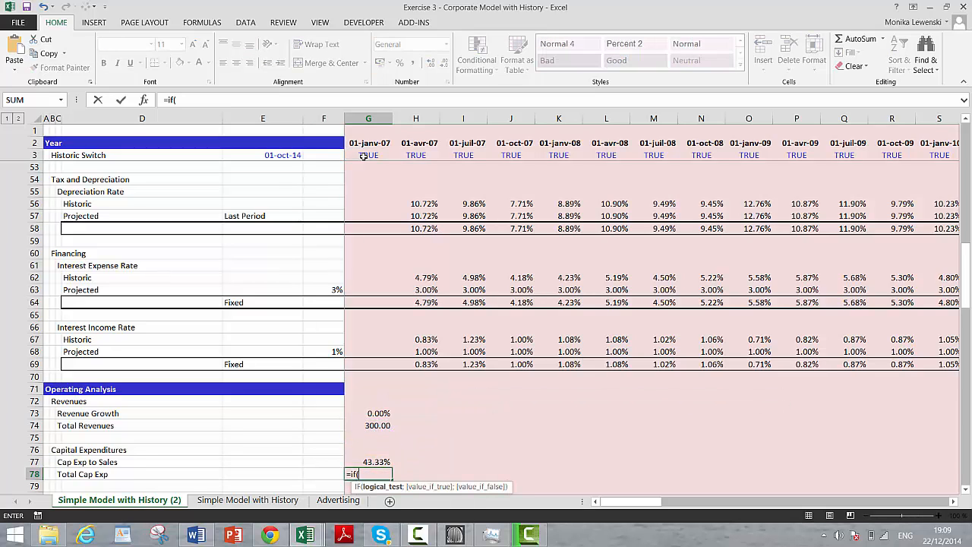
{"action": "left_click", "coordinate": [367, 154]}
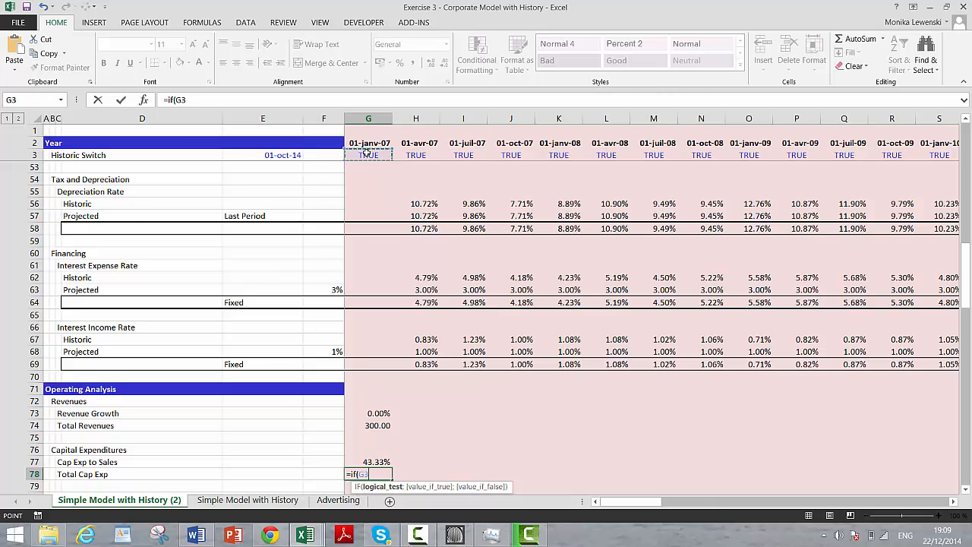
{"action": "type", "text": ";"}
{"action": "key", "text": "Down"}
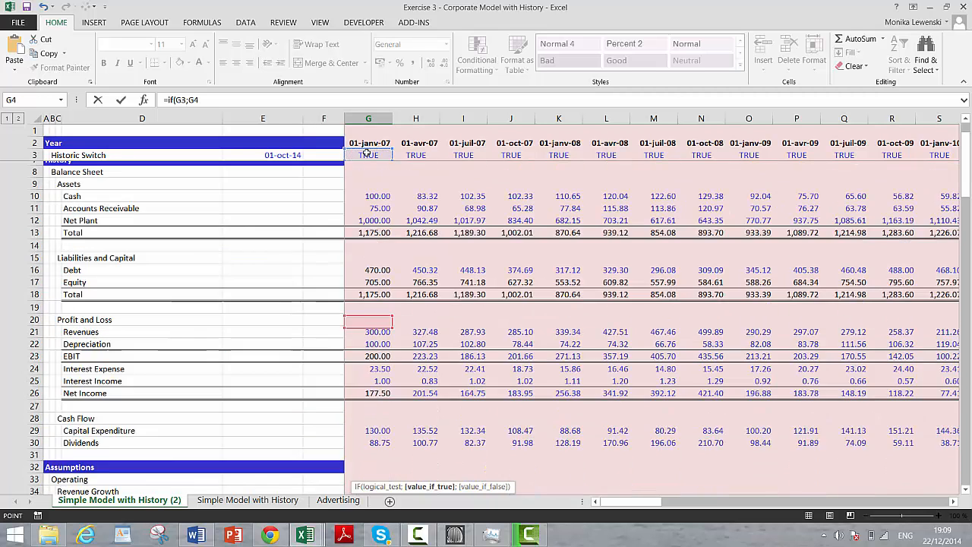
{"action": "key", "text": "Down"}
{"action": "key", "text": "Down"}
{"action": "key", "text": "Down"}
{"action": "key", "text": "Down"}
{"action": "key", "text": "Down"}
{"action": "key", "text": "Down"}
{"action": "key", "text": "Down"}
{"action": "key", "text": "Down"}
{"action": "key", "text": "Down"}
{"action": "key", "text": "Down"}
{"action": "key", "text": "Down"}
{"action": "key", "text": "Down"}
{"action": "key", "text": "Down"}
{"action": "key", "text": "Down"}
{"action": "key", "text": "Down"}
{"action": "key", "text": "Down"}
{"action": "key", "text": "Down"}
{"action": "key", "text": "Down"}
{"action": "key", "text": "Down"}
{"action": "key", "text": "Down"}
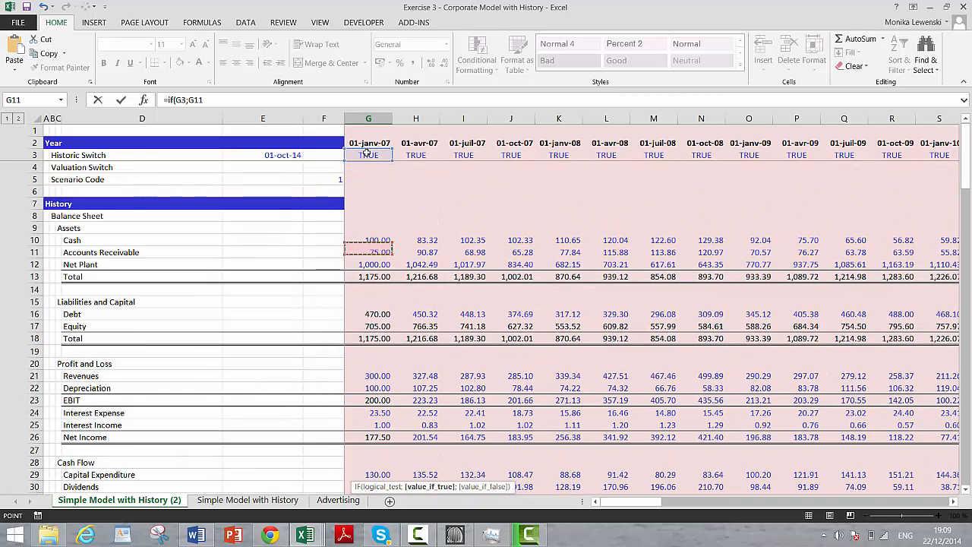
{"action": "key", "text": "Down"}
{"action": "key", "text": "Down"}
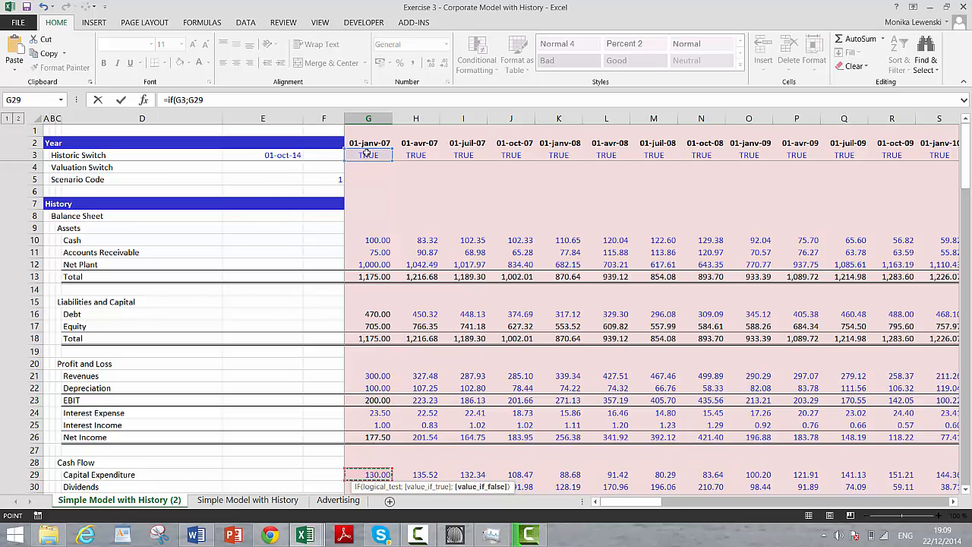
{"action": "key", "text": "Up"}
{"action": "key", "text": "Up"}
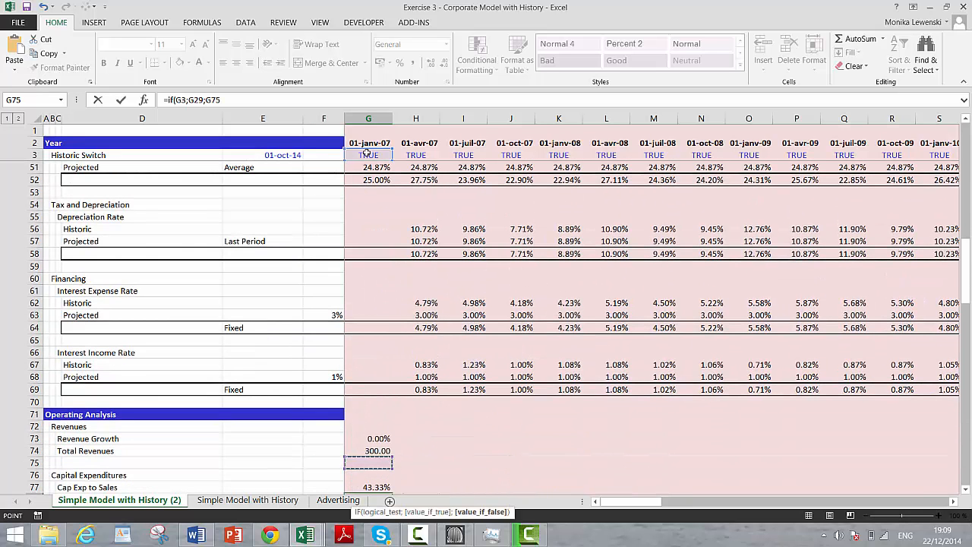
{"action": "key", "text": "Down"}
{"action": "type", "text": "*"}
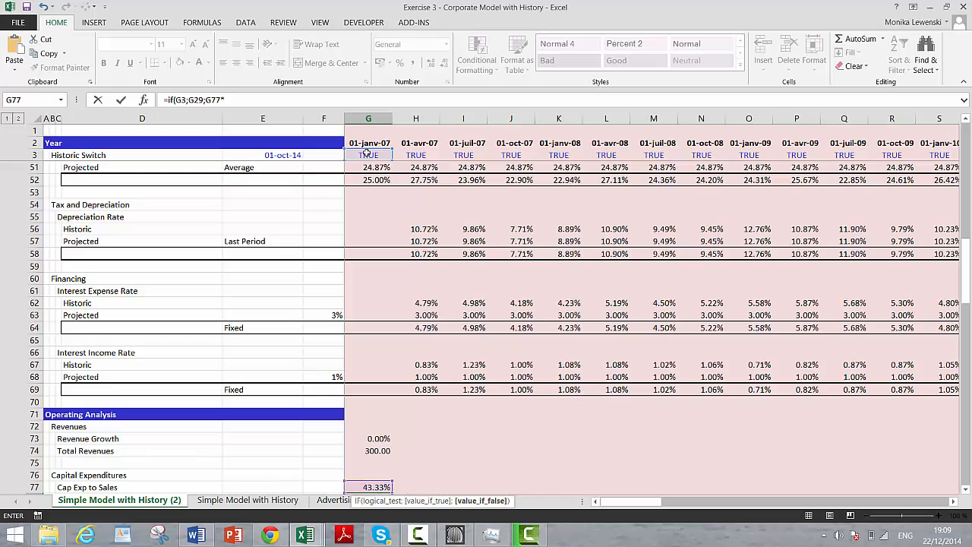
{"action": "key", "text": "Up"}
{"action": "key", "text": "Up"}
{"action": "key", "text": "Up"}
{"action": "key", "text": "Return"}
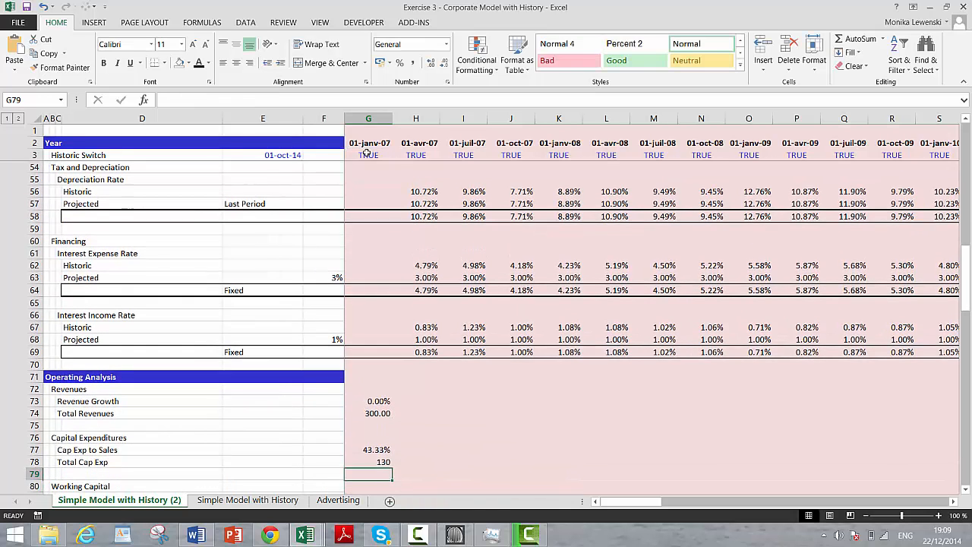
{"action": "key", "text": "Up"}
Step: Link the first period's A/R to Sales in G81 to the A/R to Revenues result in G52 of the assumptions
{"action": "key", "text": "Down"}
{"action": "key", "text": "Down"}
{"action": "key", "text": "Down"}
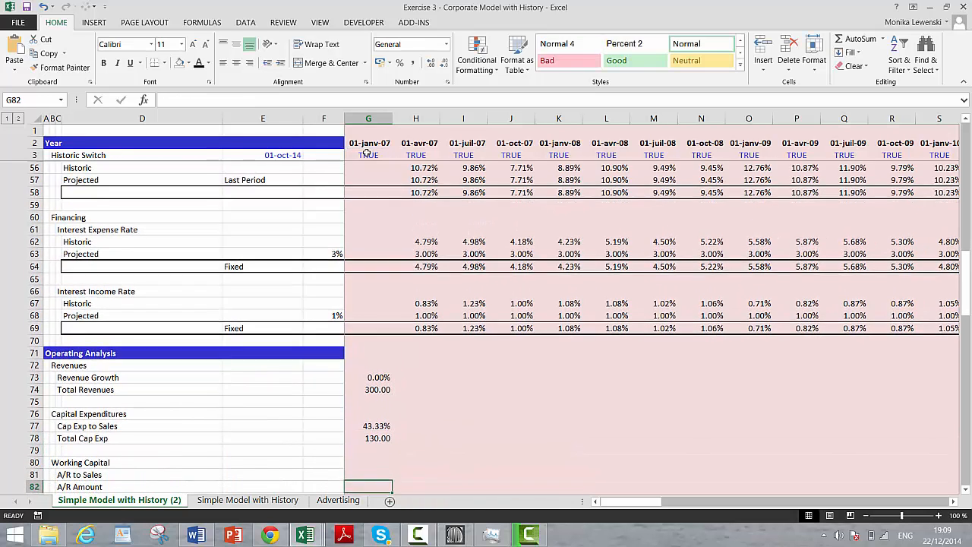
{"action": "type", "text": "="}
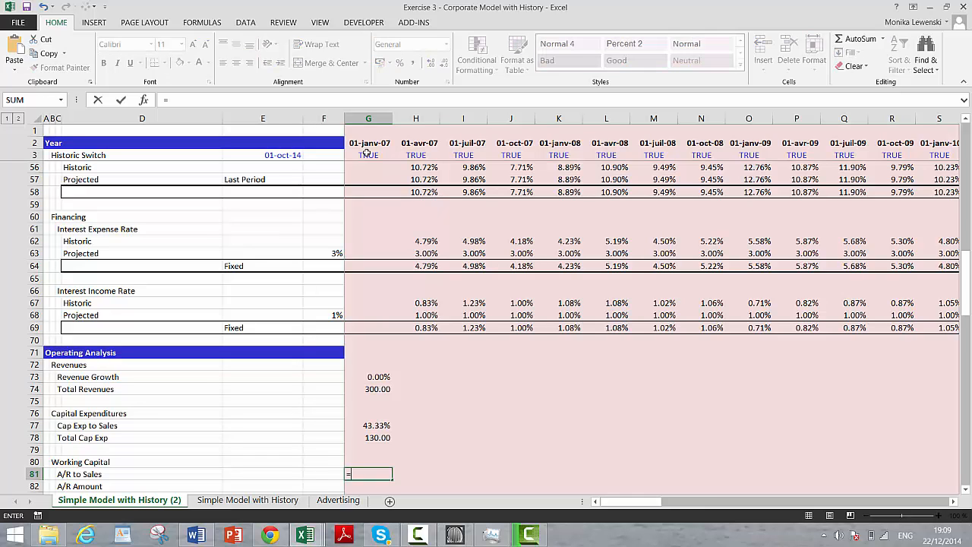
{"action": "key", "text": "Page_Up"}
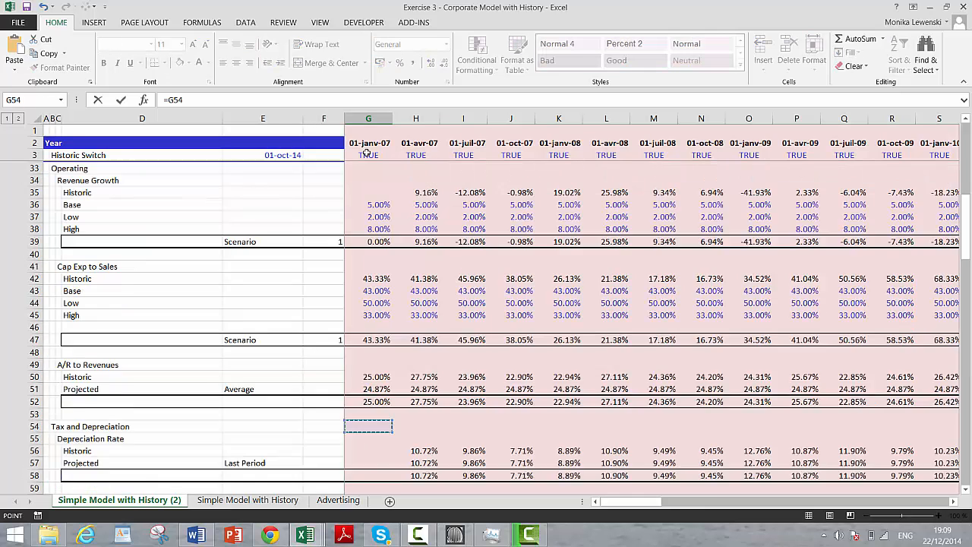
{"action": "key", "text": "Up"}
{"action": "key", "text": "Up"}
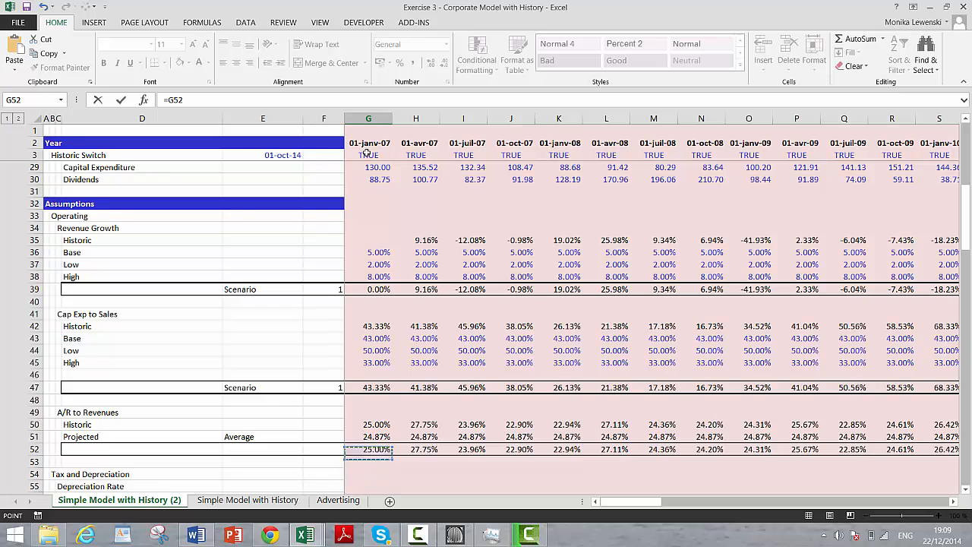
{"action": "key", "text": "Return"}
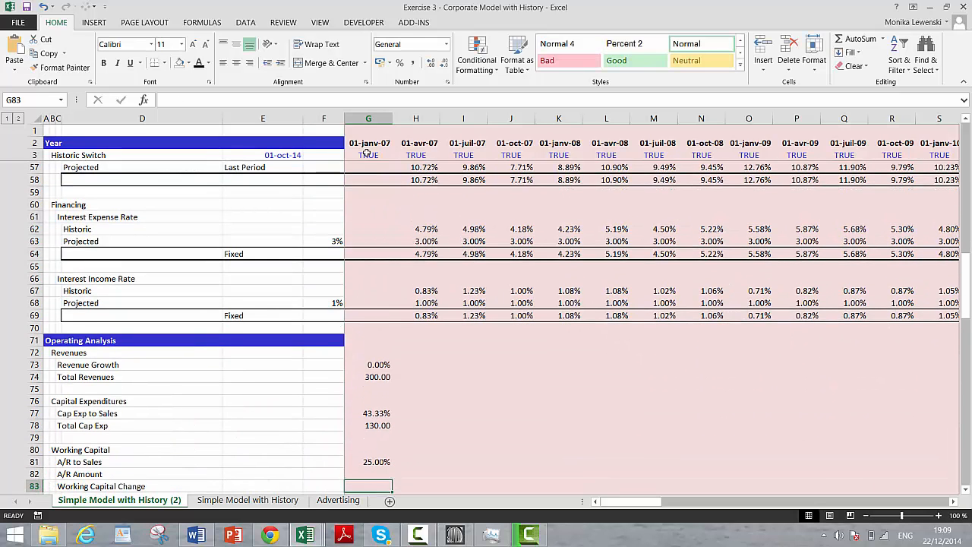
Step: Enter =IF(G3;G11;G74) for the first period's A/R Amount in G82, using historic accounts receivable when the historic switch is true
{"action": "type", "text": "="}
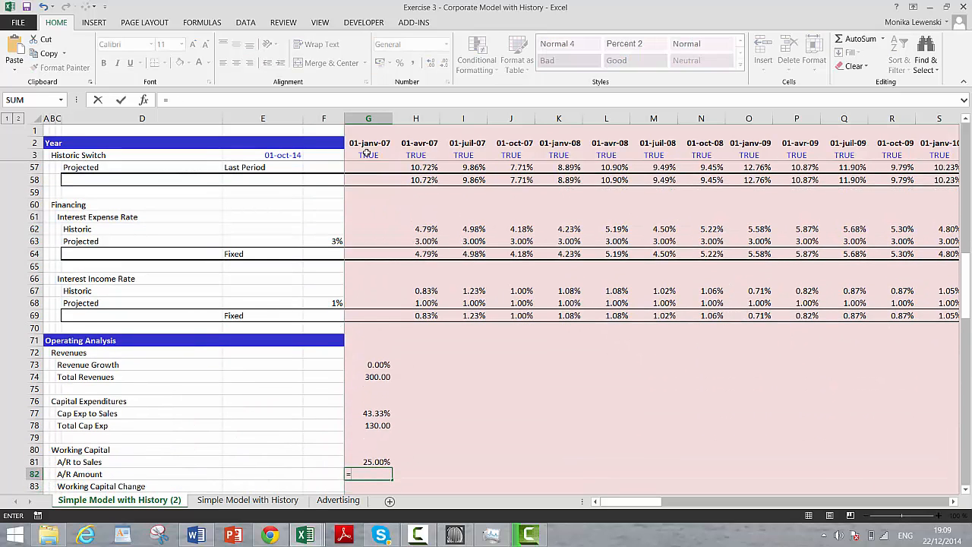
{"action": "type", "text": "if"}
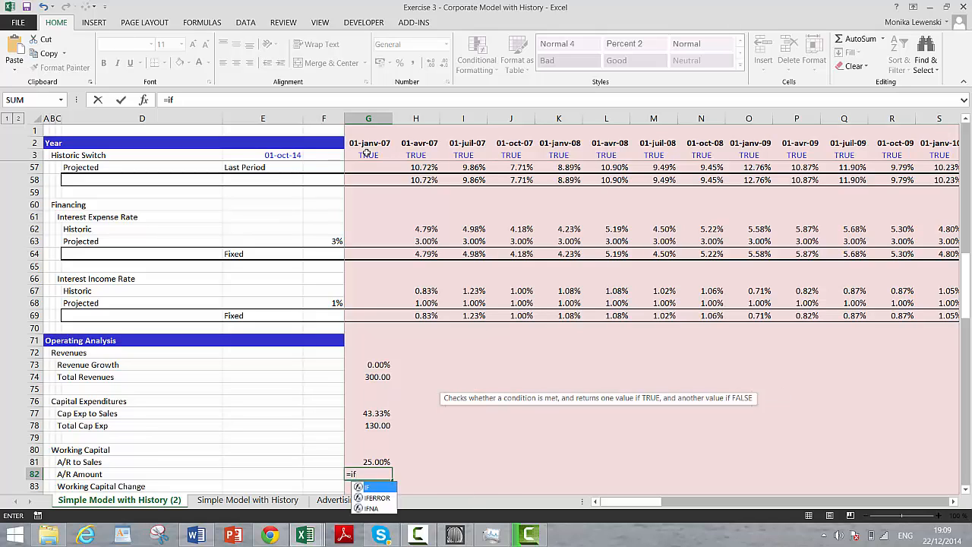
{"action": "type", "text": "("}
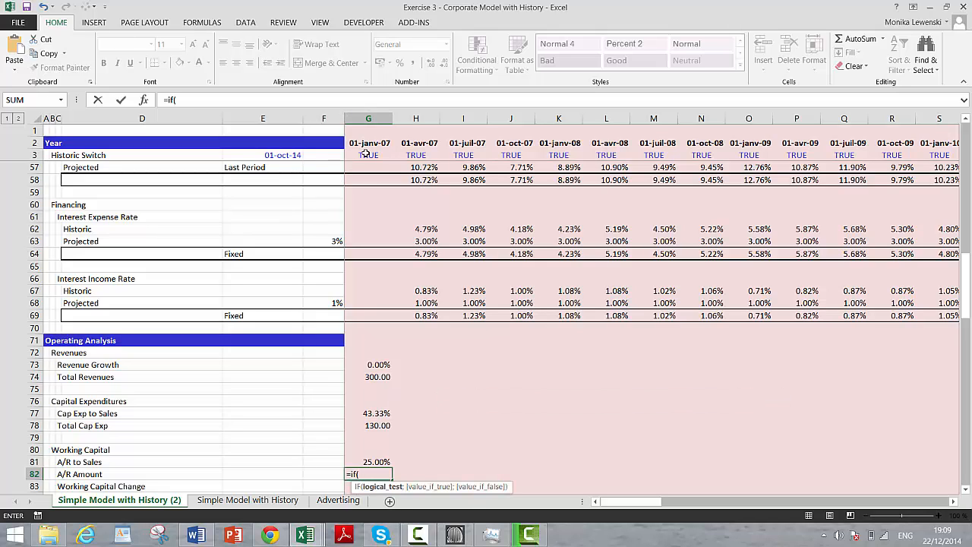
{"action": "left_click", "coordinate": [366, 154]}
{"action": "type", "text": ";"}
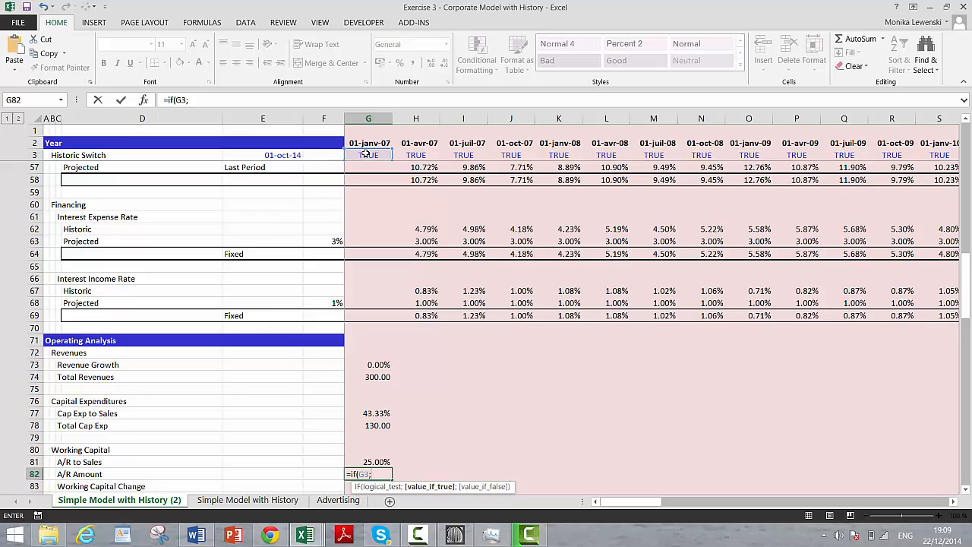
{"action": "key", "text": "ctrl+Home"}
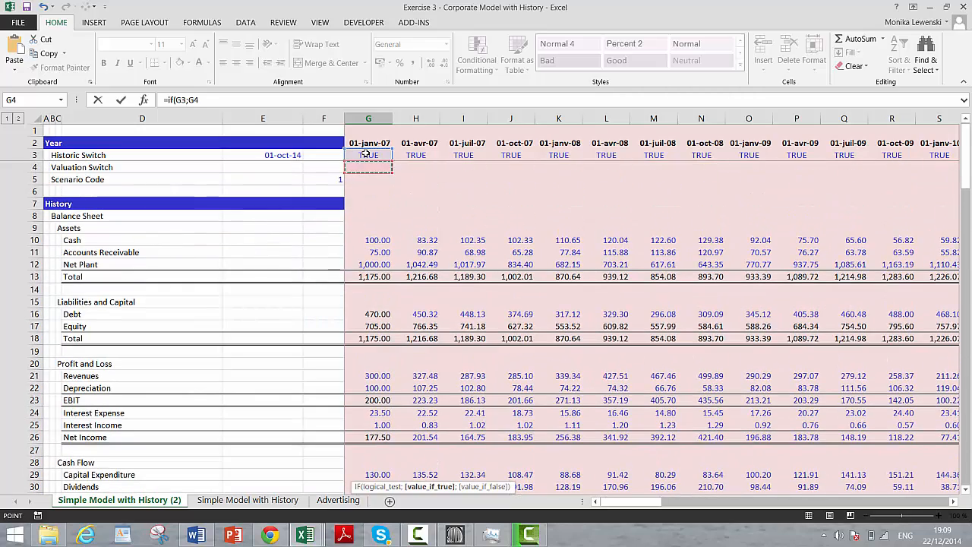
{"action": "key", "text": "Down"}
{"action": "key", "text": "Down"}
{"action": "key", "text": "Down"}
{"action": "key", "text": "Down"}
{"action": "key", "text": "Down"}
{"action": "key", "text": "Down"}
{"action": "key", "text": "Down"}
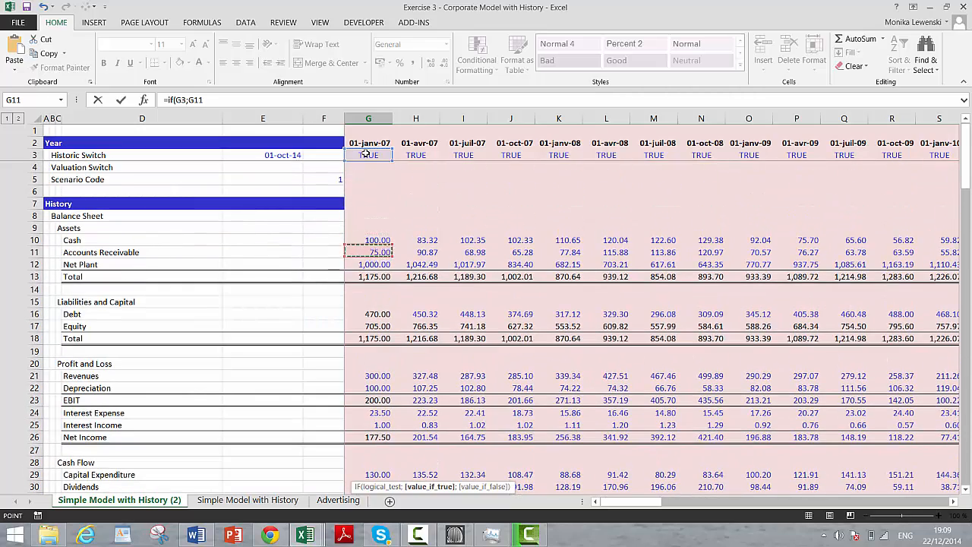
{"action": "type", "text": ";"}
{"action": "key", "text": "Down"}
{"action": "key", "text": "Down"}
{"action": "key", "text": "Down"}
{"action": "key", "text": "Down"}
{"action": "key", "text": "Down"}
{"action": "key", "text": "Down"}
{"action": "key", "text": "Down"}
{"action": "key", "text": "Down"}
{"action": "key", "text": "Down"}
{"action": "key", "text": "Down"}
{"action": "key", "text": "Down"}
{"action": "key", "text": "Down"}
{"action": "key", "text": "Down"}
{"action": "key", "text": "Down"}
{"action": "key", "text": "Down"}
{"action": "key", "text": "Down"}
{"action": "key", "text": "Down"}
{"action": "key", "text": "Down"}
{"action": "key", "text": "Down"}
{"action": "key", "text": "Down"}
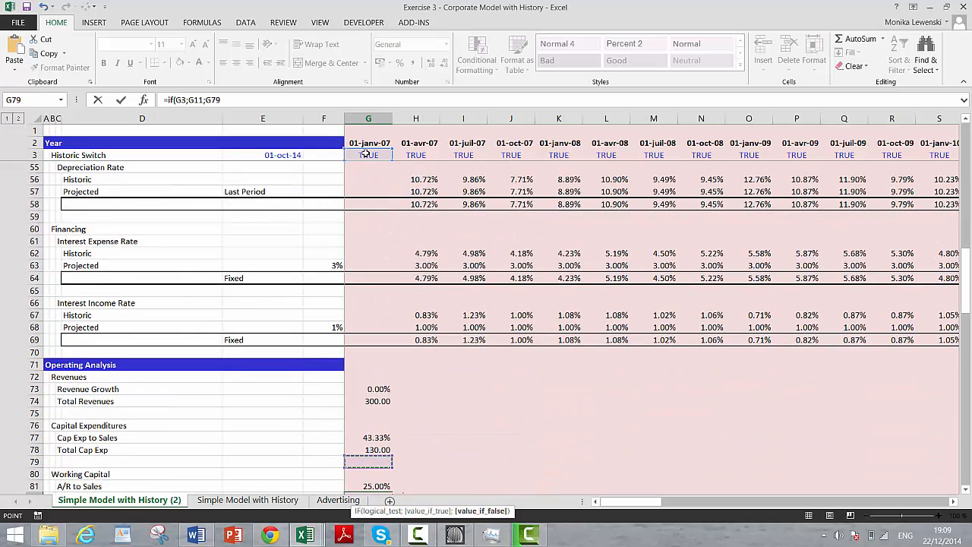
{"action": "key", "text": "Down"}
{"action": "key", "text": "Down"}
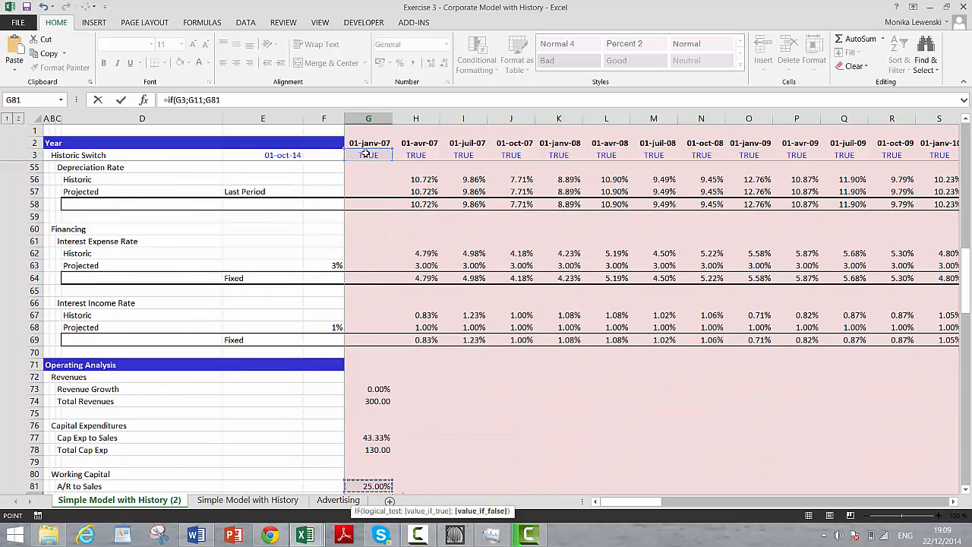
{"action": "type", "text": "*"}
{"action": "left_click", "coordinate": [369, 399]}
{"action": "key", "text": "Return"}
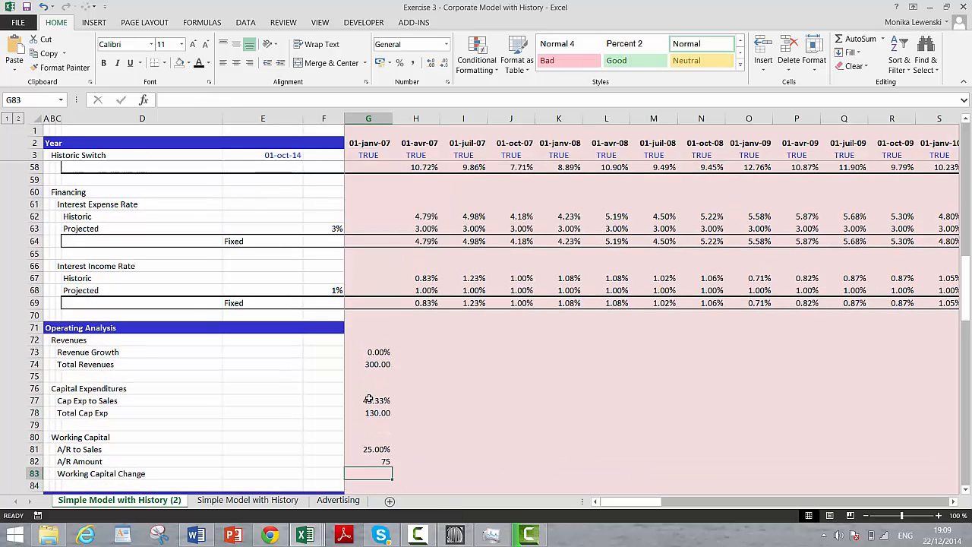
Step: Correct the A/R Amount formula in G82 to =IF(G3;G11;G81*G74) so projected periods multiply A/R to Sales by Total Revenues
{"action": "key", "text": "Up"}
{"action": "key", "text": "F2"}
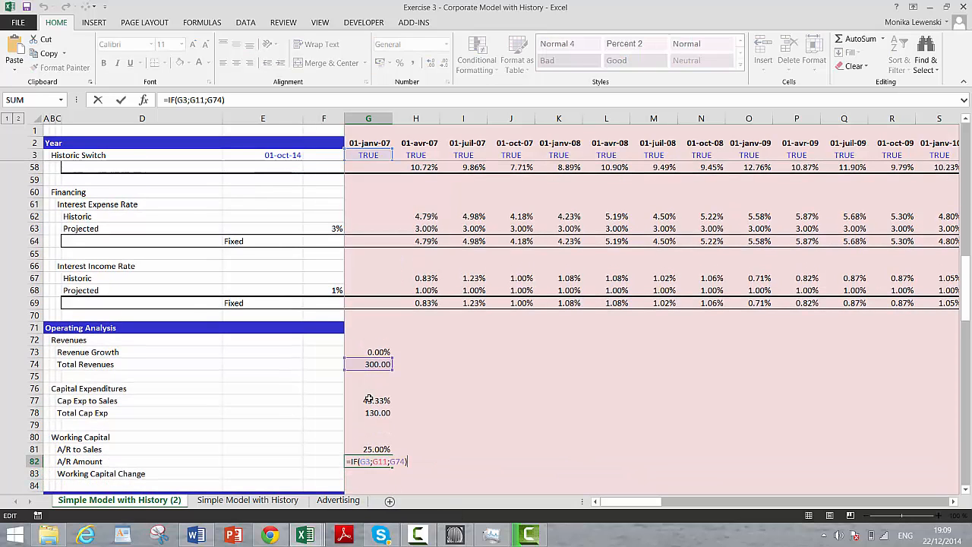
{"action": "key", "text": "BackSpace"}
{"action": "key", "text": "BackSpace"}
{"action": "key", "text": "BackSpace"}
{"action": "key", "text": "BackSpace"}
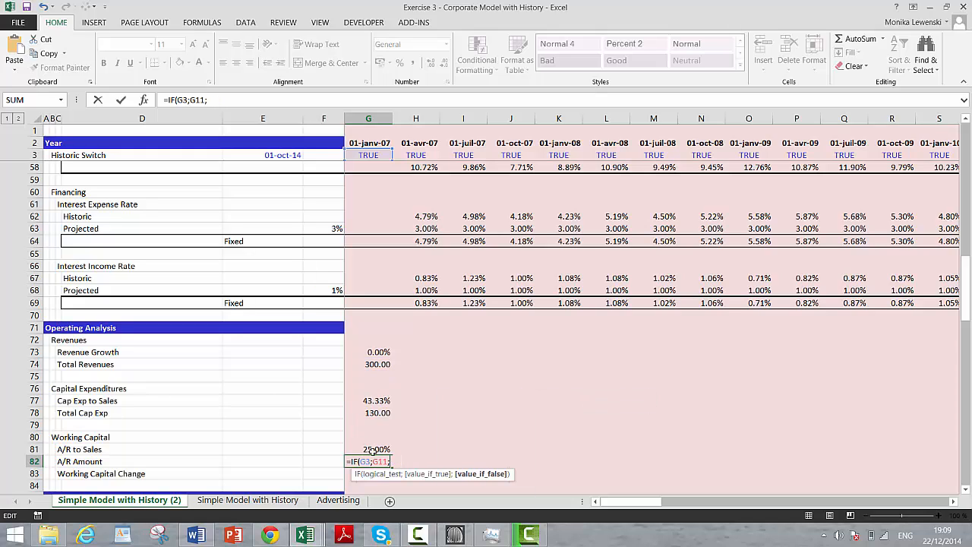
{"action": "left_click", "coordinate": [371, 450]}
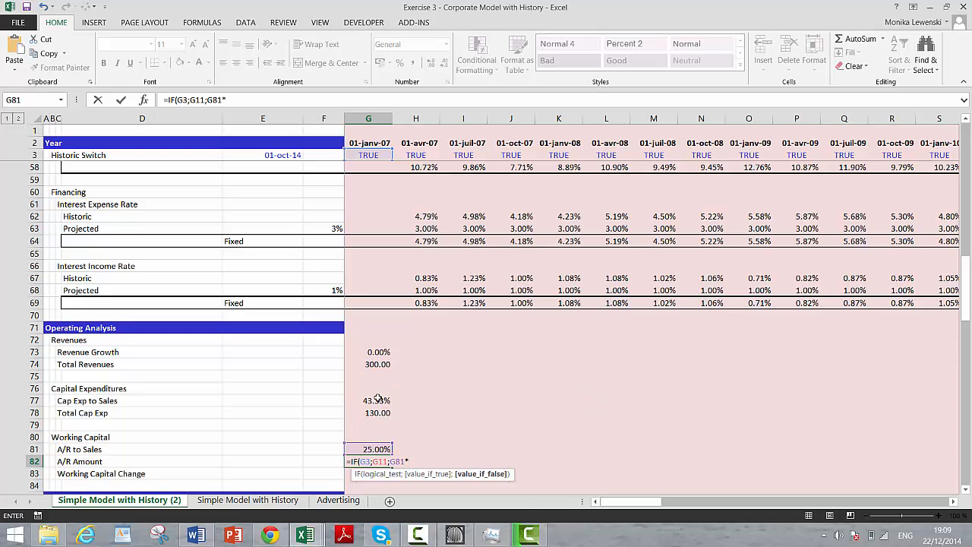
{"action": "type", "text": "*"}
{"action": "left_click", "coordinate": [370, 365]}
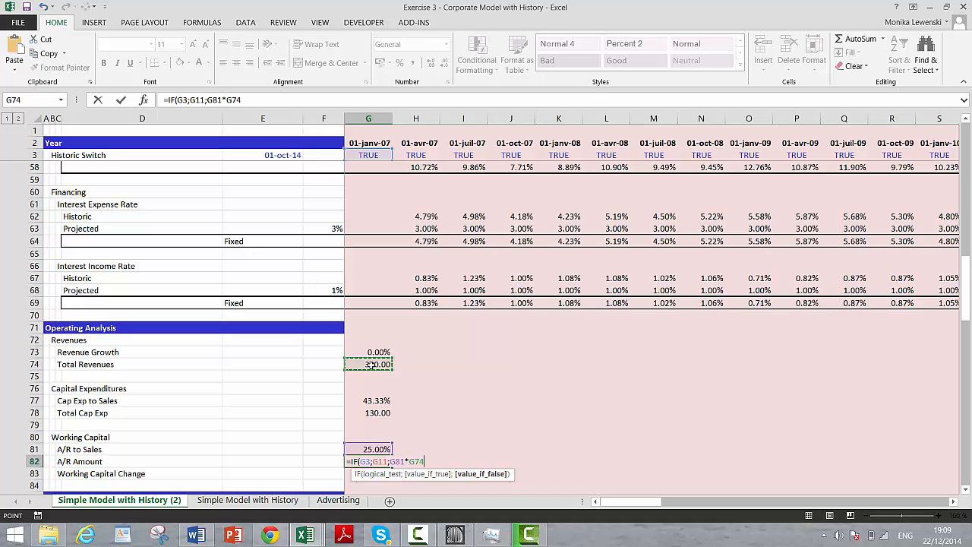
{"action": "key", "text": "ctrl+Return"}
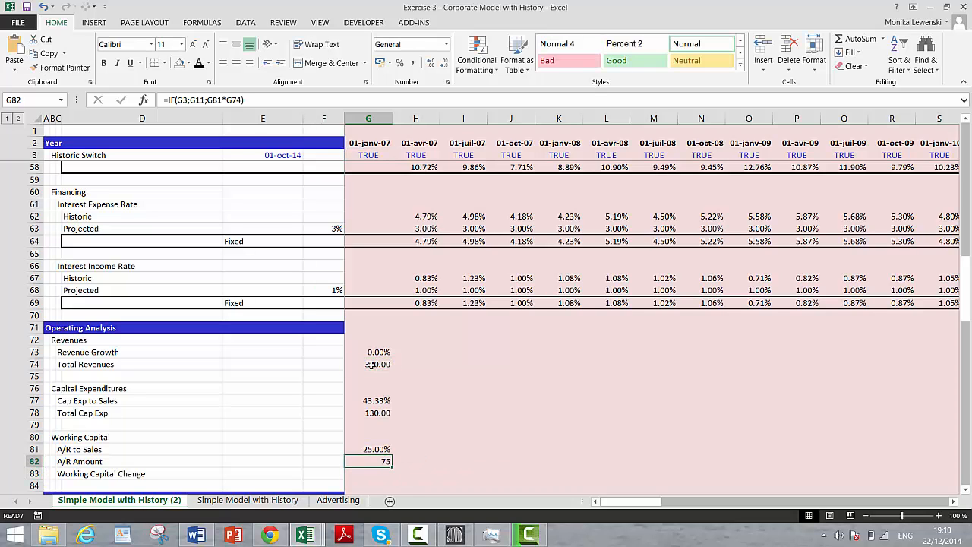
Step: Format the A/R Amount in G82 as a number with two decimals and select the Working Capital Change cell G83
{"action": "key", "text": "ctrl+shift+1"}
{"action": "key", "text": "Down"}
{"action": "key", "text": "Down"}
{"action": "key", "text": "Down"}
{"action": "key", "text": "Up"}
{"action": "key", "text": "Up"}
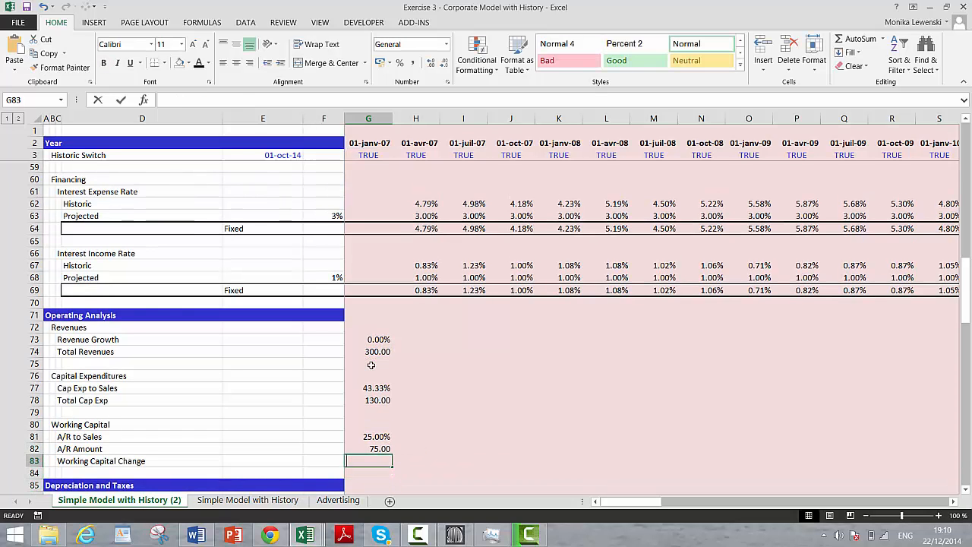
Step: Enter =G82-F82 for the first period's Working Capital Change in G83 and format it as a number with two decimals
{"action": "type", "text": "="}
{"action": "key", "text": "Up"}
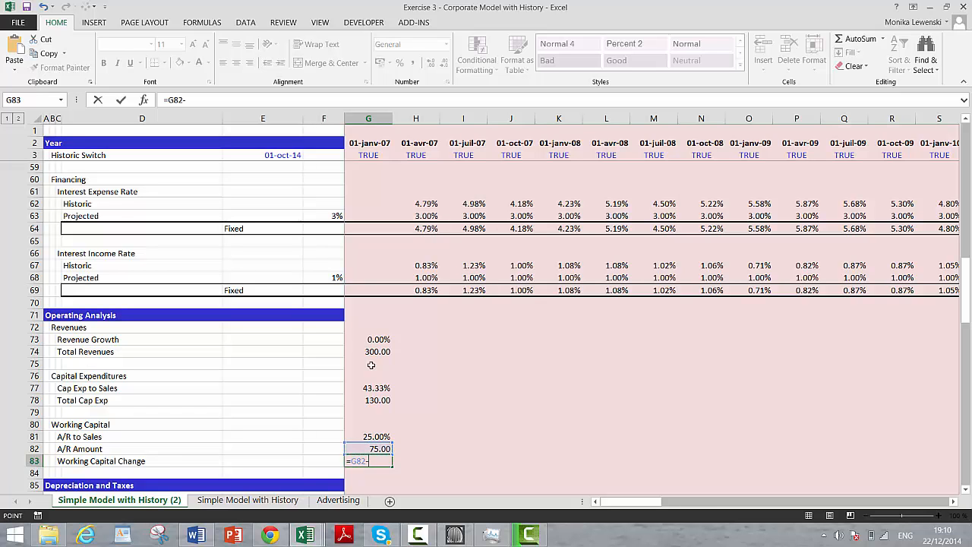
{"action": "type", "text": "-"}
{"action": "key", "text": "Left"}
{"action": "key", "text": "Return"}
{"action": "key", "text": "Up"}
Step: Link the Depreciation Rate in G86 to the assumptions result in G58 and format it as a percentage with two decimals
{"action": "key", "text": "Down"}
{"action": "key", "text": "Down"}
{"action": "key", "text": "Down"}
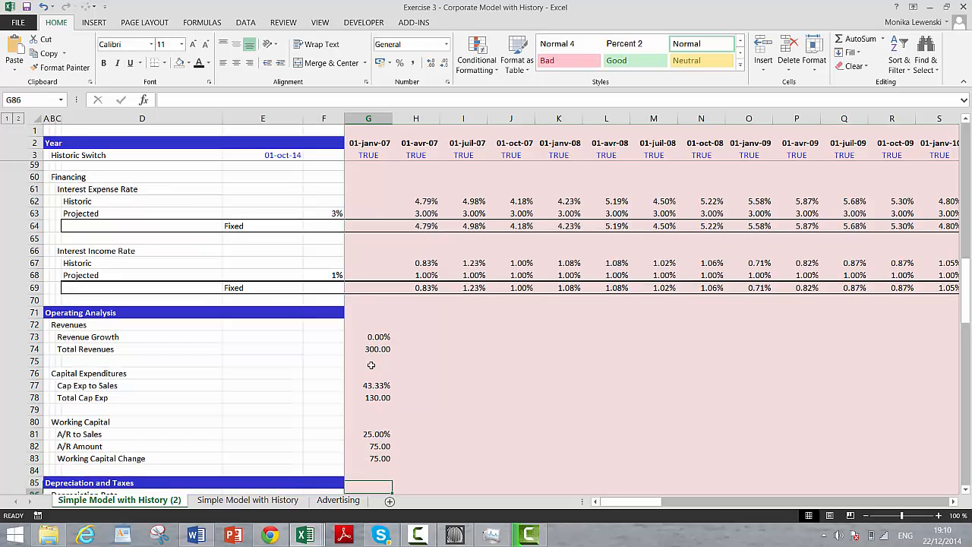
{"action": "scroll", "coordinate": [370, 365], "scroll_direction": "down", "scroll_amount": 1}
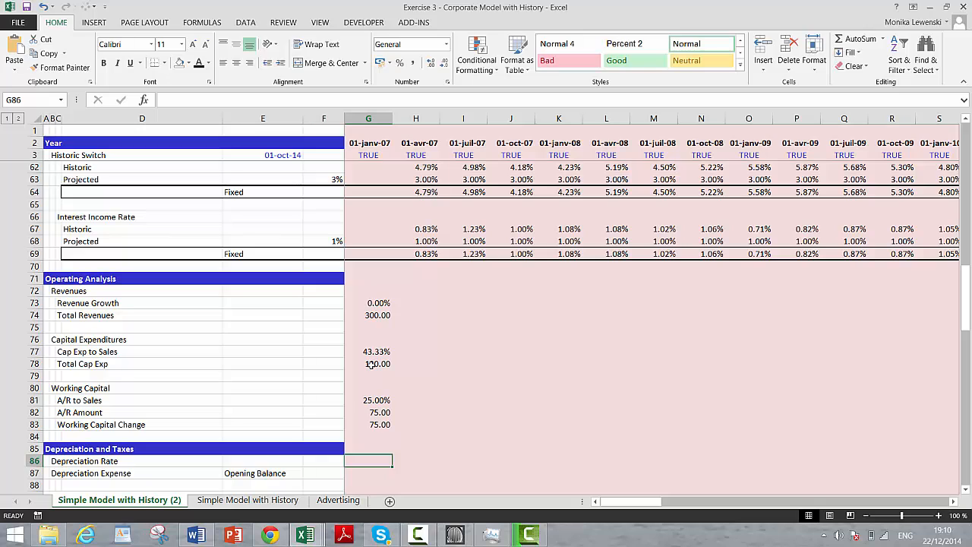
{"action": "type", "text": "="}
{"action": "key", "text": "Page_Up"}
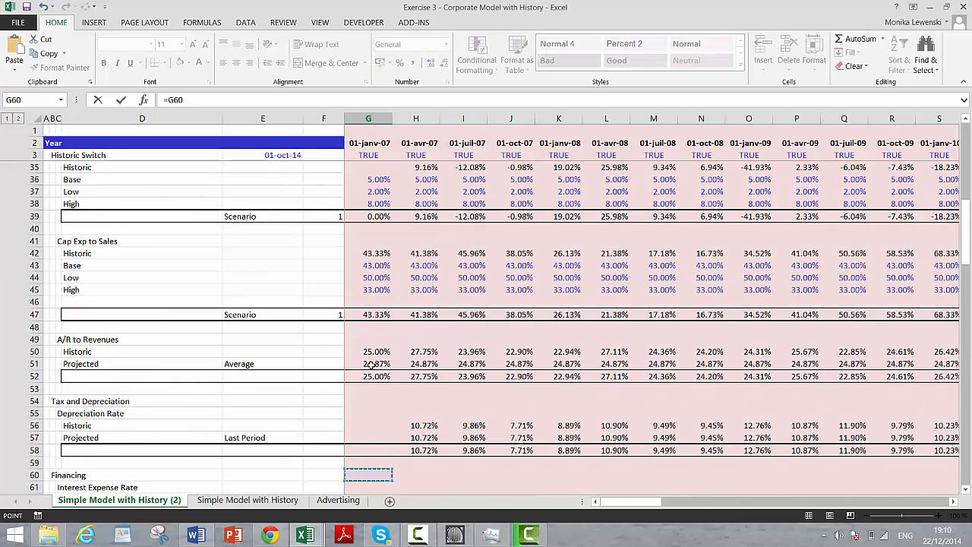
{"action": "key", "text": "Up"}
{"action": "key", "text": "ctrl+Return"}
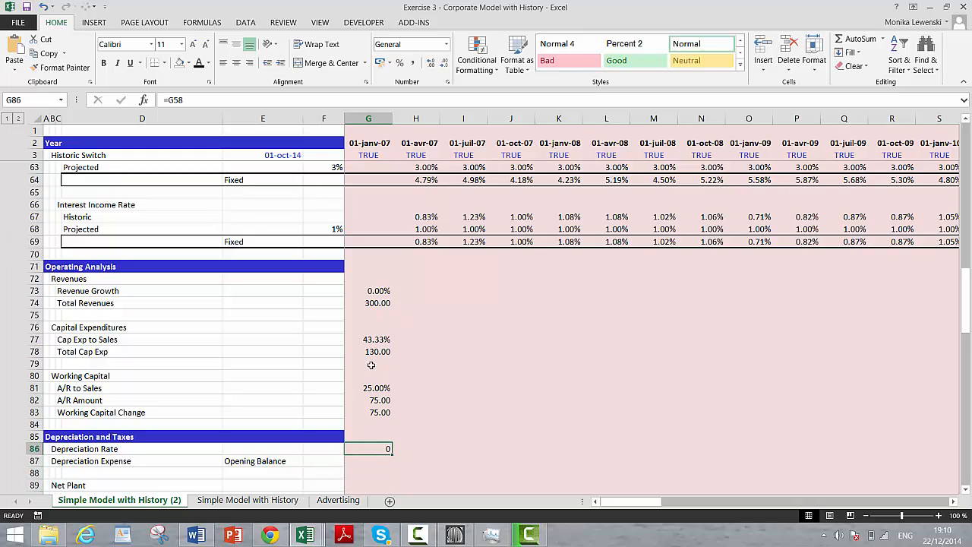
{"action": "left_click", "coordinate": [399, 64]}
{"action": "double_click", "coordinate": [431, 67]}
{"action": "key", "text": "Return"}
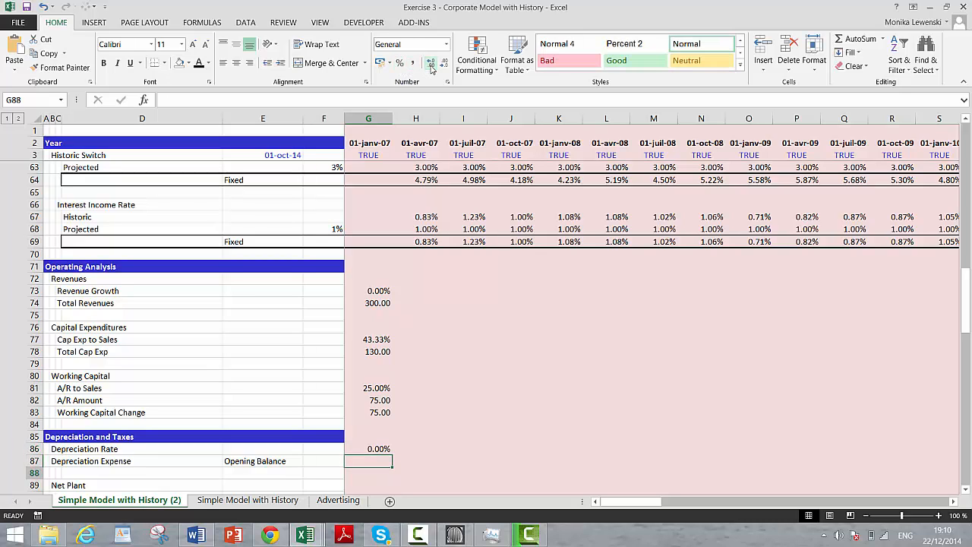
Step: Enter =IF(G3;G22;G86*G90) for Depreciation Expense in G87 and format it as a number with two decimals
{"action": "type", "text": "=if("}
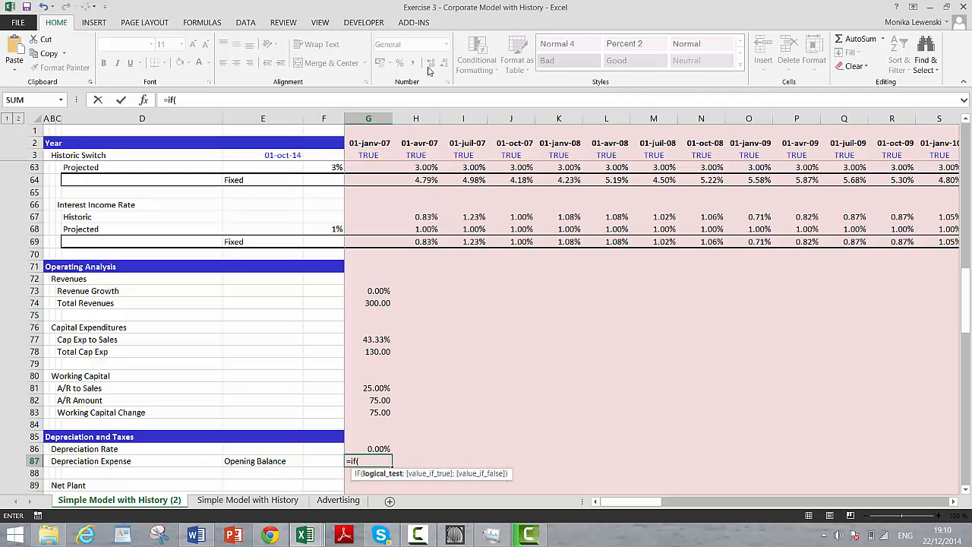
{"action": "left_click", "coordinate": [367, 155]}
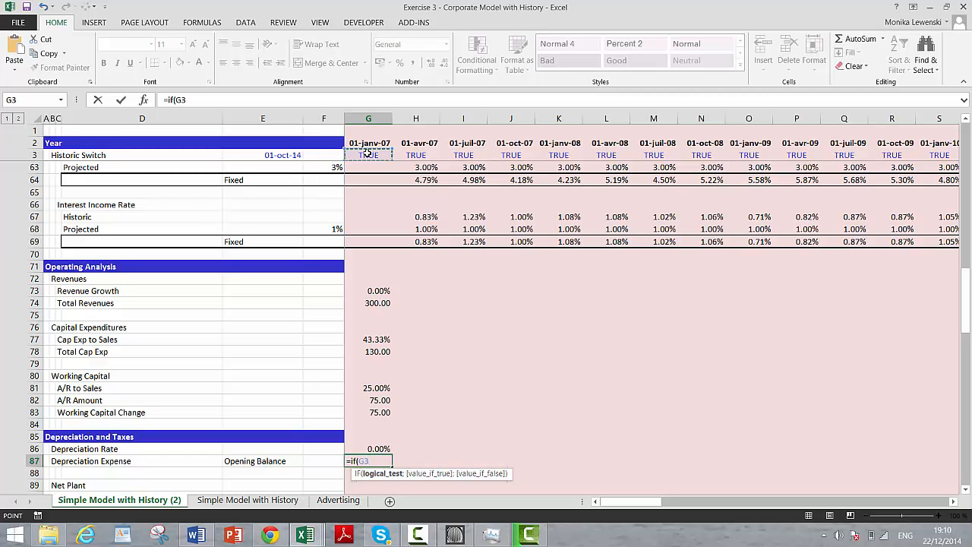
{"action": "type", "text": ";"}
{"action": "key", "text": "Up"}
{"action": "key", "text": "Up"}
{"action": "key", "text": "Up"}
{"action": "key", "text": "Up"}
{"action": "key", "text": "Up"}
{"action": "key", "text": "Up"}
{"action": "key", "text": "Up"}
{"action": "key", "text": "Up"}
{"action": "key", "text": "Up"}
{"action": "key", "text": "Up"}
{"action": "key", "text": "Up"}
{"action": "key", "text": "Up"}
{"action": "key", "text": "Up"}
{"action": "key", "text": "Up"}
{"action": "key", "text": "Up"}
{"action": "key", "text": "Up"}
{"action": "key", "text": "Up"}
{"action": "key", "text": "Up"}
{"action": "key", "text": "Up"}
{"action": "key", "text": "Up"}
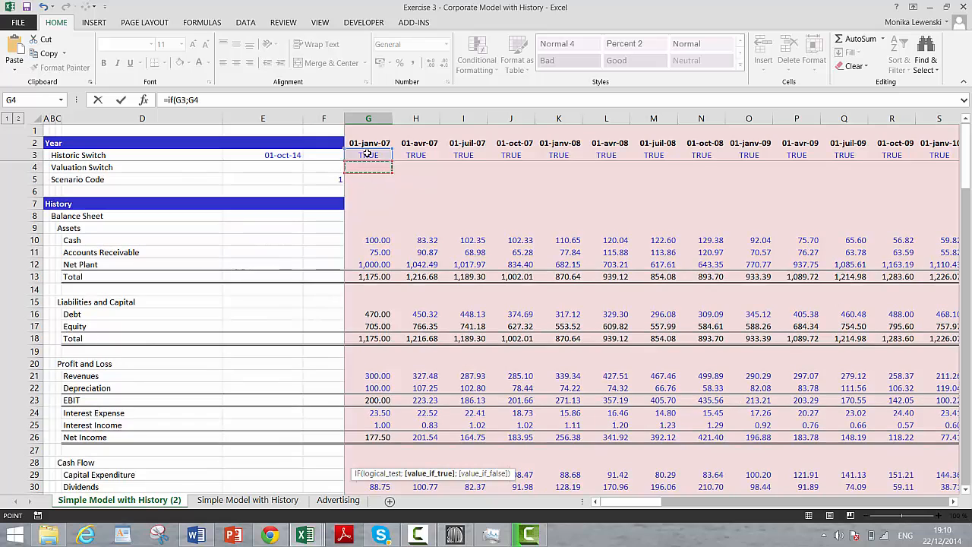
{"action": "key", "text": "Down"}
{"action": "key", "text": "Down"}
{"action": "key", "text": "Down"}
{"action": "key", "text": "Down"}
{"action": "key", "text": "Down"}
{"action": "key", "text": "Down"}
{"action": "key", "text": "Down"}
{"action": "key", "text": "Down"}
{"action": "key", "text": "Down"}
{"action": "key", "text": "Down"}
{"action": "key", "text": "Down"}
{"action": "key", "text": "Down"}
{"action": "key", "text": "Down"}
{"action": "key", "text": "Down"}
{"action": "key", "text": "Down"}
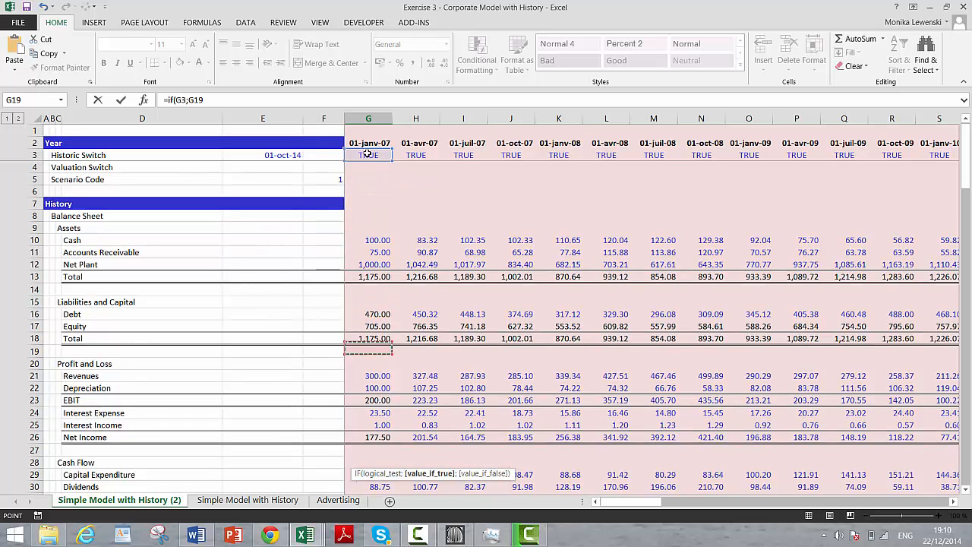
{"action": "key", "text": "Down"}
{"action": "key", "text": "Down"}
{"action": "key", "text": "Down"}
{"action": "type", "text": ";"}
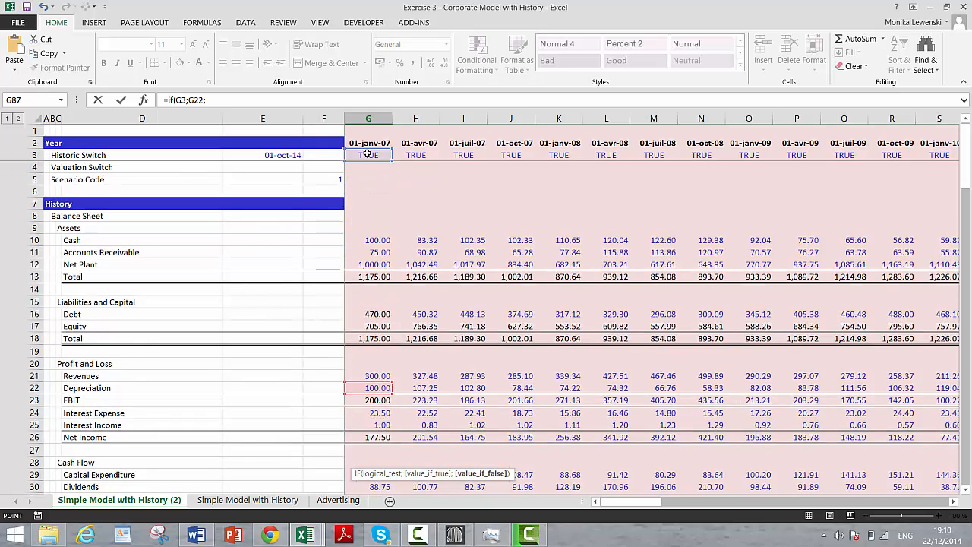
{"action": "key", "text": "Down"}
{"action": "key", "text": "Down"}
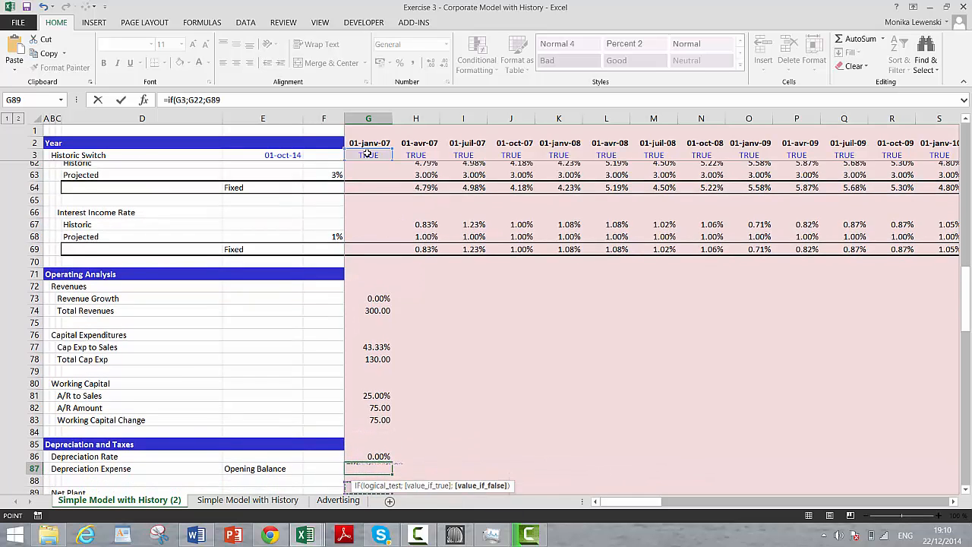
{"action": "key", "text": "Up"}
{"action": "key", "text": "Up"}
{"action": "key", "text": "Up"}
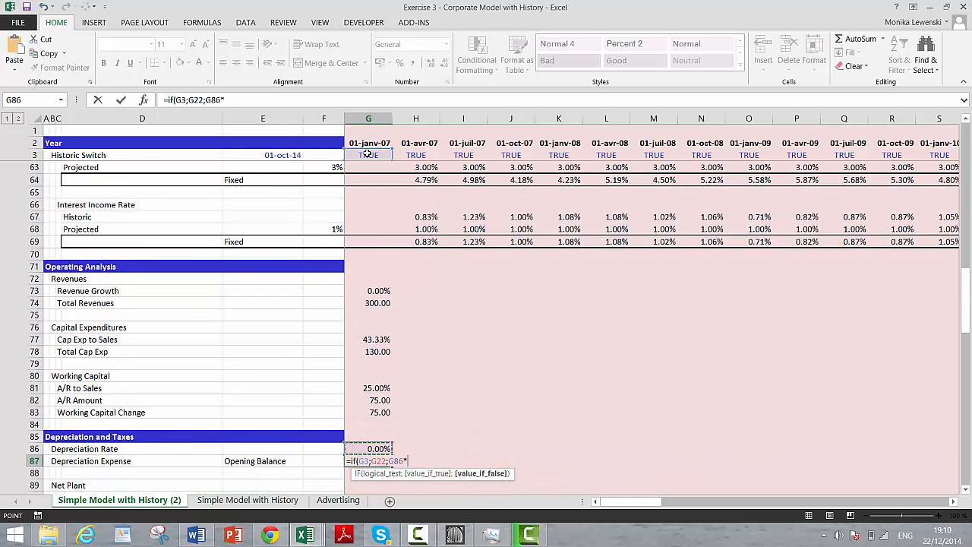
{"action": "type", "text": "*"}
{"action": "key", "text": "Down"}
{"action": "key", "text": "Down"}
{"action": "key", "text": "Down"}
{"action": "key", "text": "Down"}
{"action": "key", "text": "Down"}
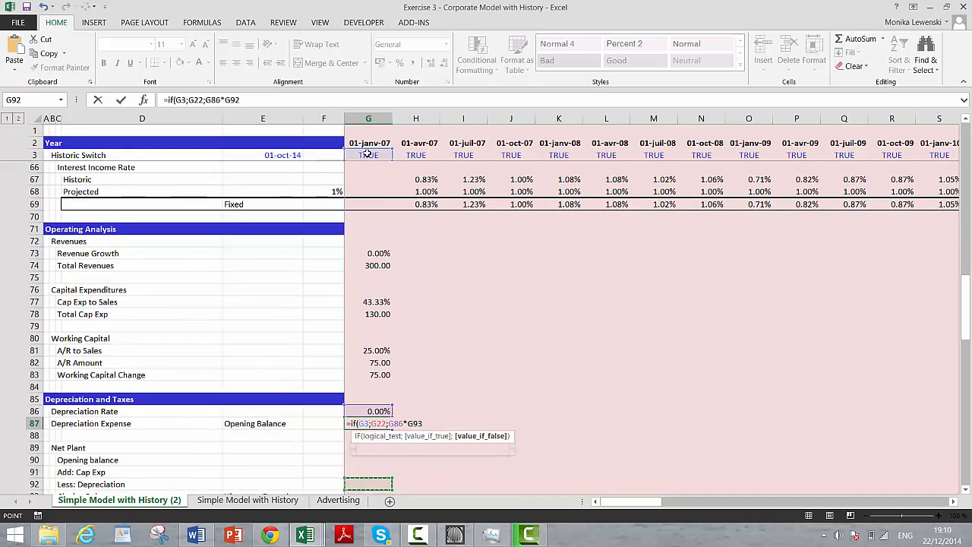
{"action": "key", "text": "Up"}
{"action": "key", "text": "Up"}
{"action": "type", "text": ")"}
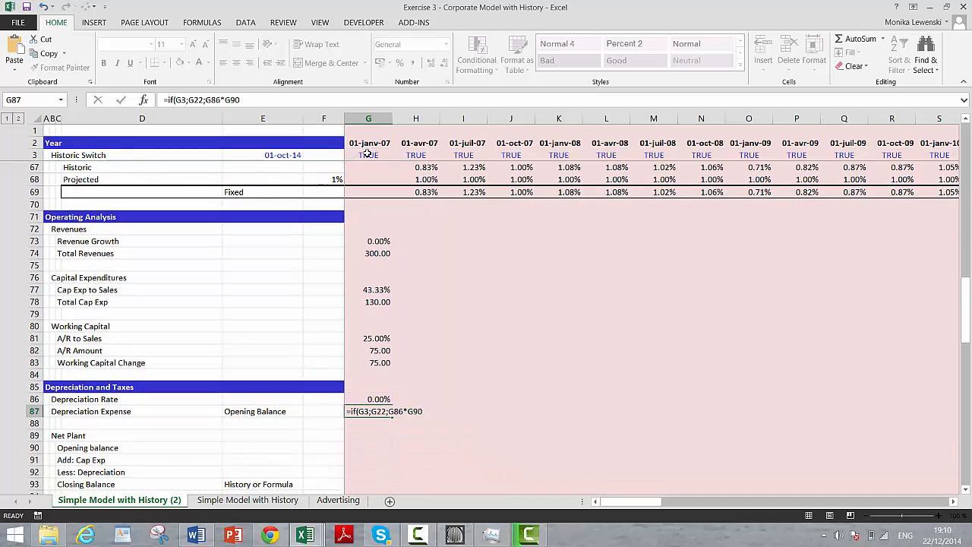
{"action": "key", "text": "Return"}
{"action": "key", "text": "Up"}
{"action": "key", "text": "ctrl+shift+1"}
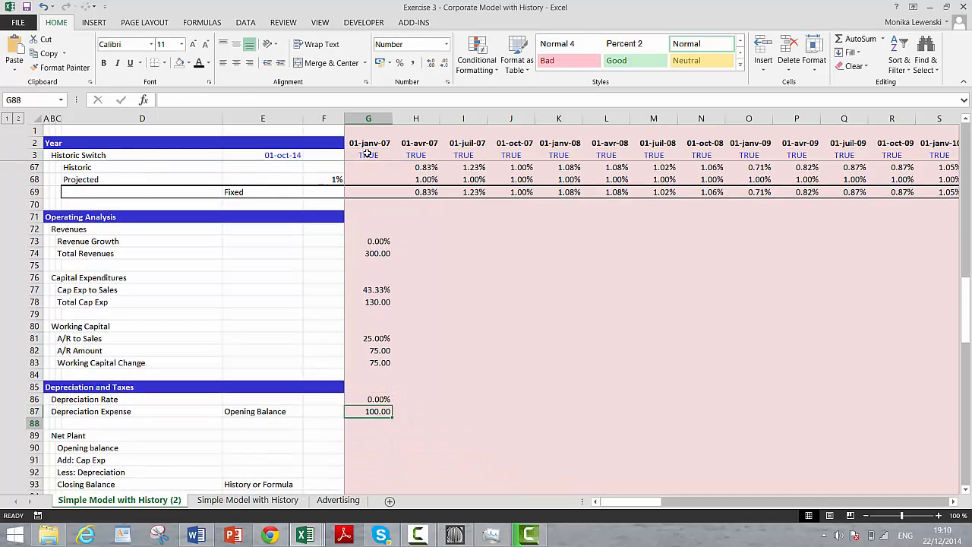
Step: Enter =IF(G3;G12;G90+G91-G92) for the Net Plant Closing Balance in G93, formatted as a number with two decimals
{"action": "key", "text": "Down"}
{"action": "key", "text": "Down"}
{"action": "key", "text": "Down"}
{"action": "key", "text": "Down"}
{"action": "key", "text": "Down"}
{"action": "key", "text": "Down"}
{"action": "key", "text": "Down"}
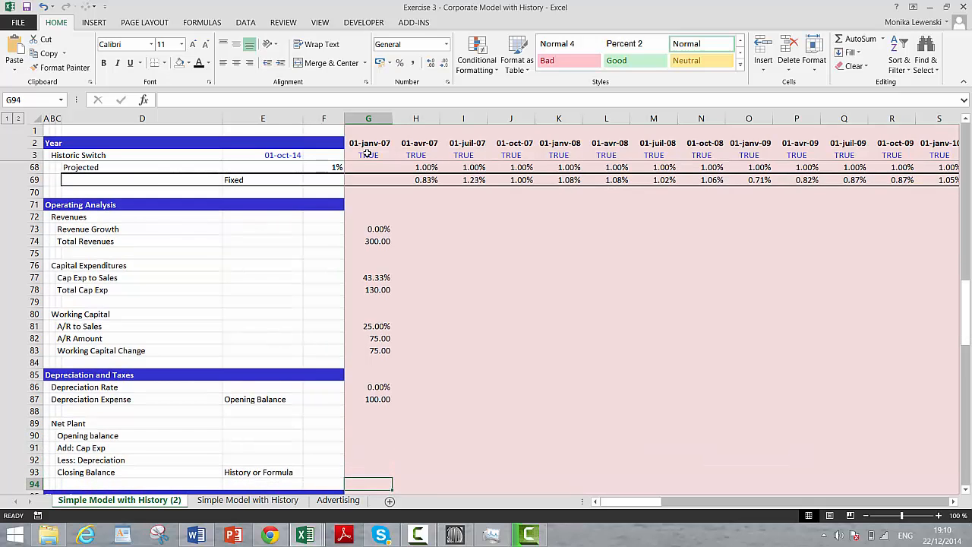
{"action": "key", "text": "Up"}
{"action": "key", "text": "Left"}
{"action": "key", "text": "Right"}
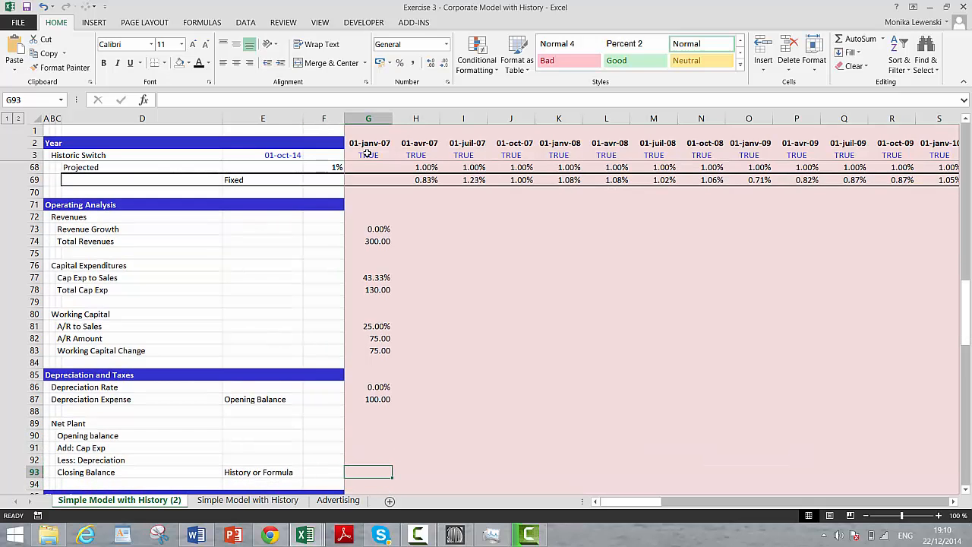
{"action": "type", "text": "=if("}
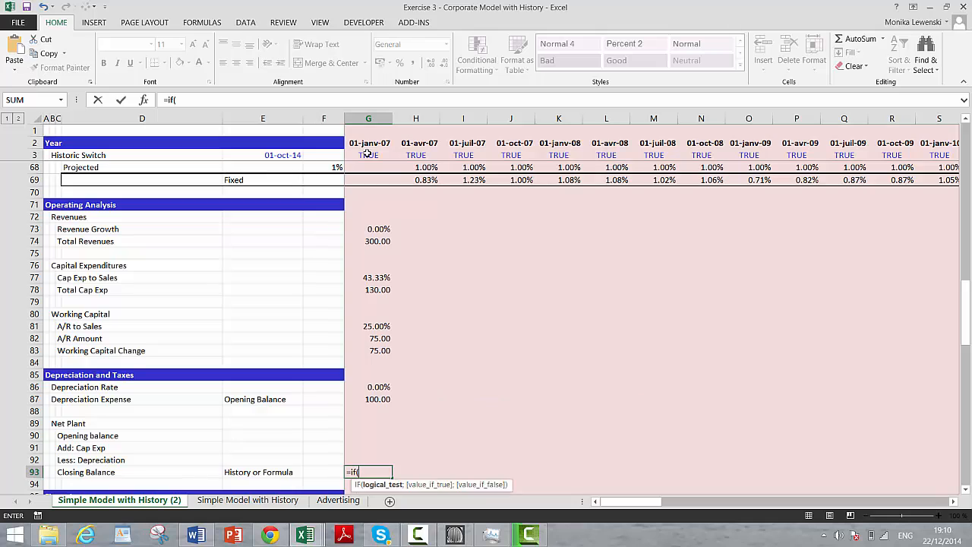
{"action": "left_click", "coordinate": [367, 154]}
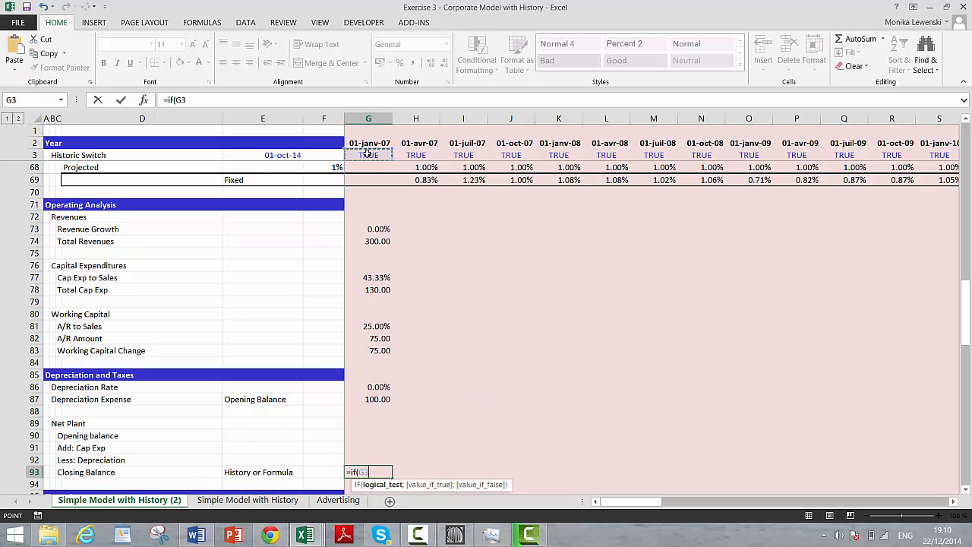
{"action": "type", "text": ";"}
{"action": "key", "text": "Page_Up"}
{"action": "key", "text": "Page_Up"}
{"action": "key", "text": "Page_Up"}
{"action": "key", "text": "Page_Up"}
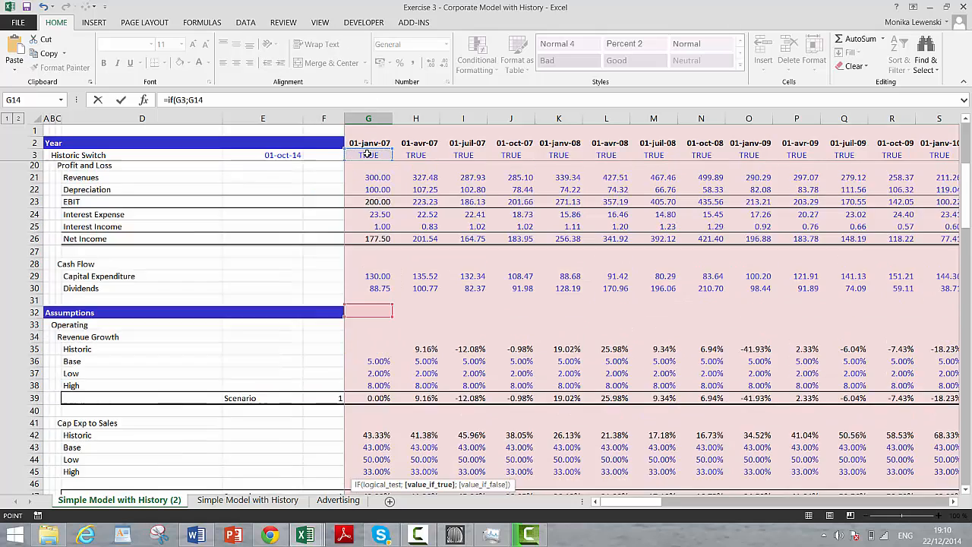
{"action": "key", "text": "Down"}
{"action": "key", "text": "Down"}
{"action": "key", "text": "Down"}
{"action": "key", "text": "Down"}
{"action": "key", "text": "Down"}
{"action": "key", "text": "Down"}
{"action": "key", "text": "Down"}
{"action": "key", "text": "Down"}
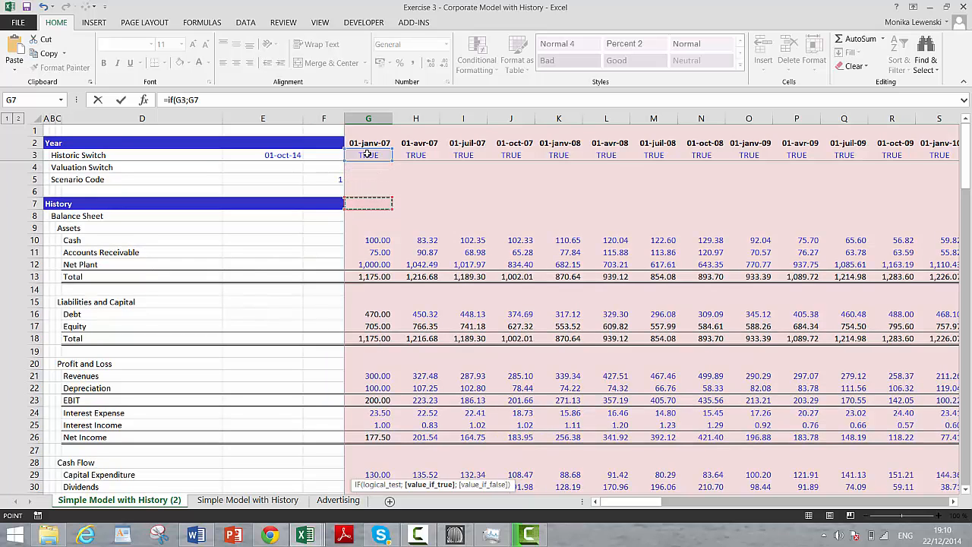
{"action": "type", "text": ";"}
{"action": "key", "text": "Up"}
{"action": "key", "text": "Up"}
{"action": "key", "text": "Up"}
{"action": "key", "text": "Up"}
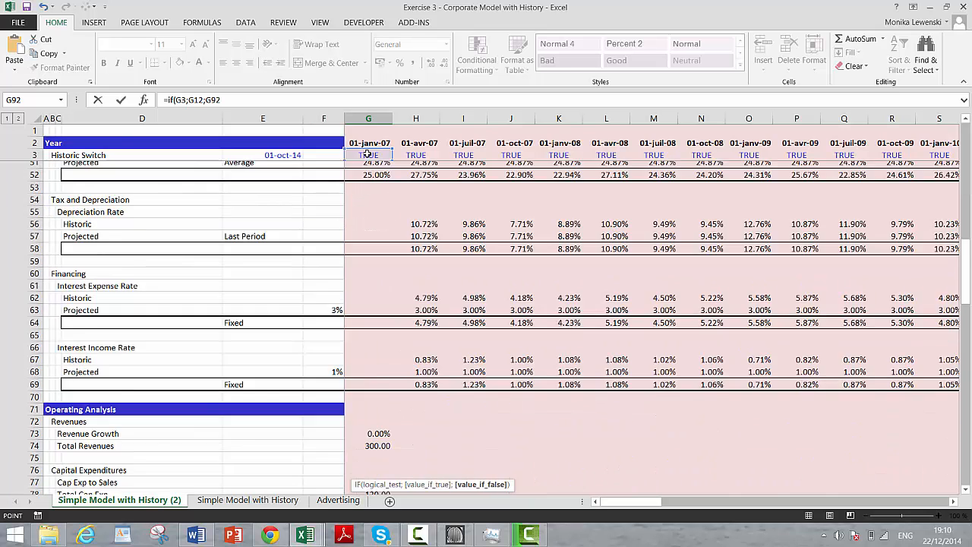
{"action": "key", "text": "Down"}
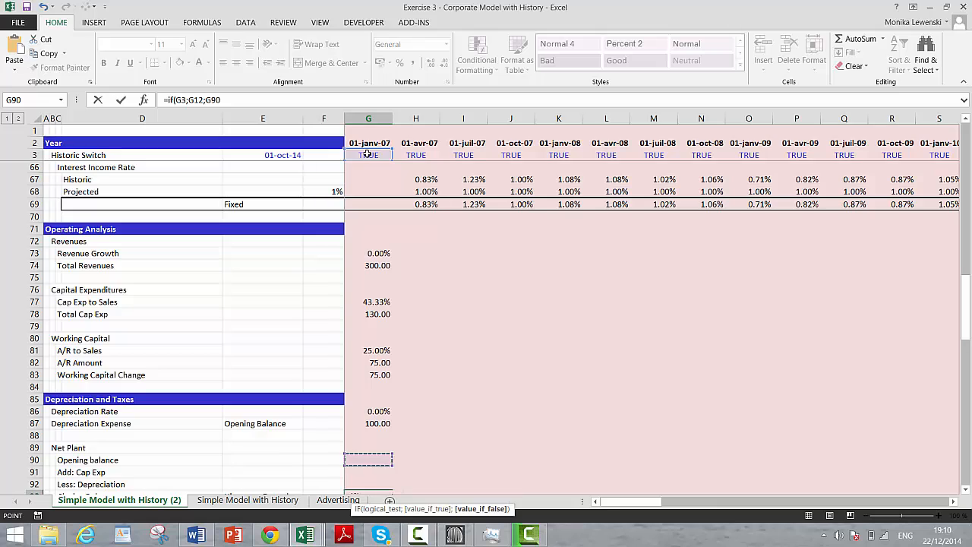
{"action": "type", "text": "+"}
{"action": "key", "text": "Up"}
{"action": "key", "text": "Up"}
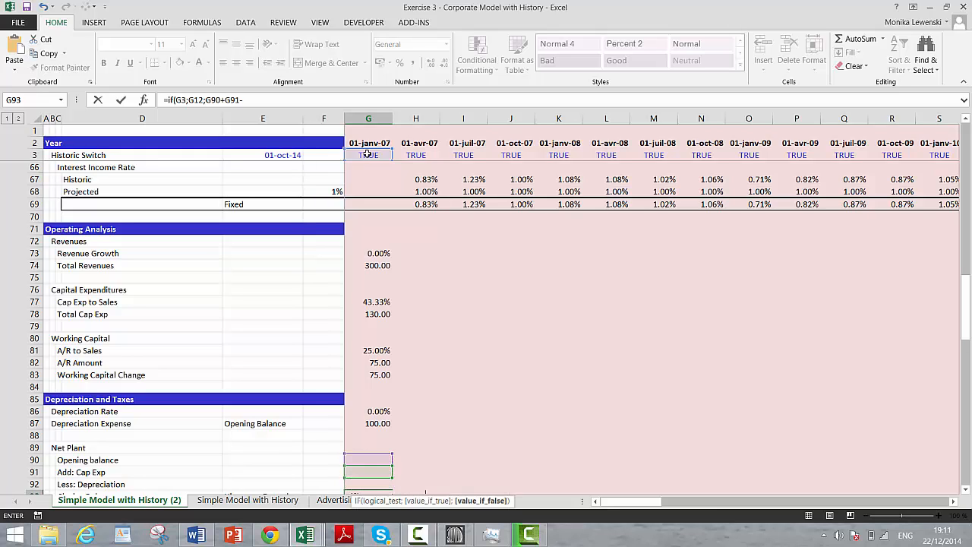
{"action": "type", "text": "-"}
{"action": "key", "text": "Up"}
{"action": "key", "text": "ctrl+Return"}
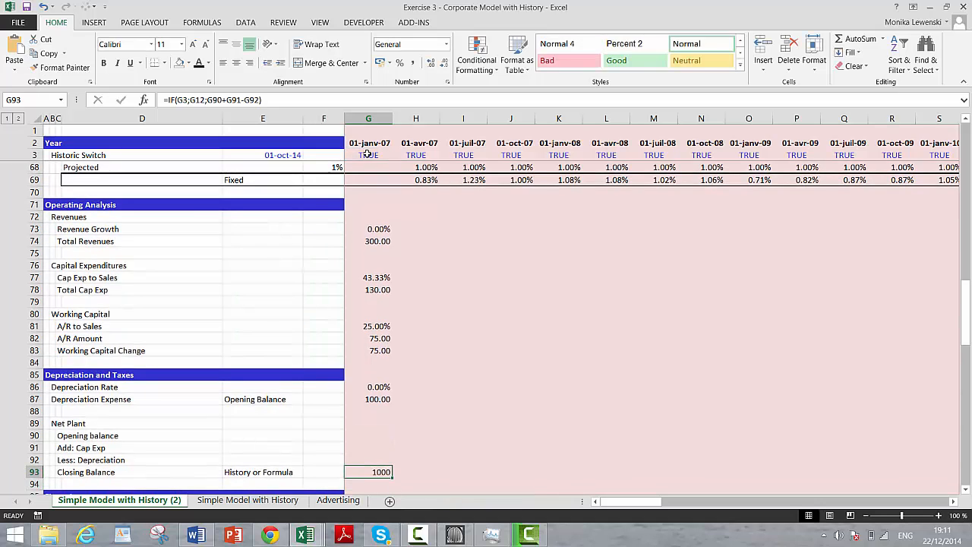
Step: Link the Net Plant opening balance in G90 to the prior period's closing balance in F93, formatted as a number with two decimals
{"action": "key", "text": "Up"}
{"action": "key", "text": "Up"}
{"action": "key", "text": "Up"}
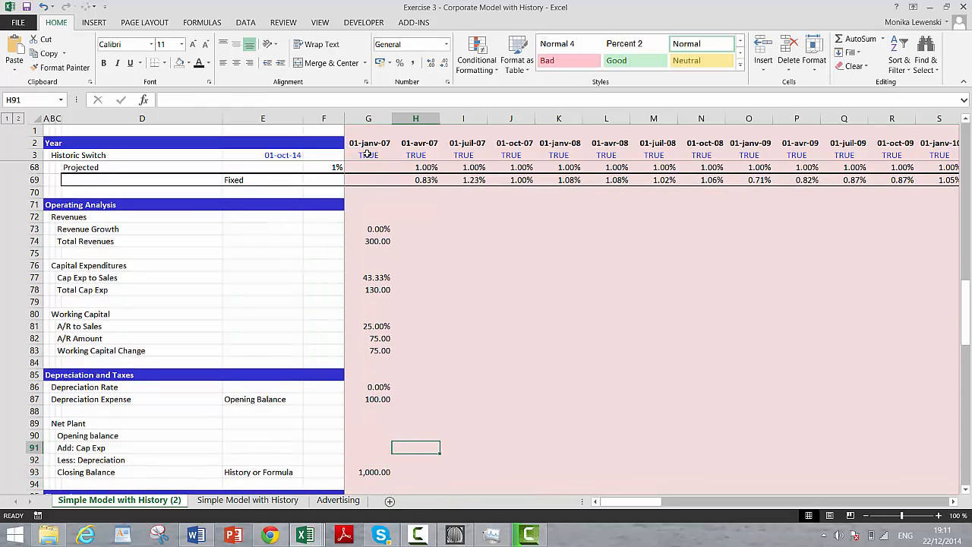
{"action": "type", "text": "="}
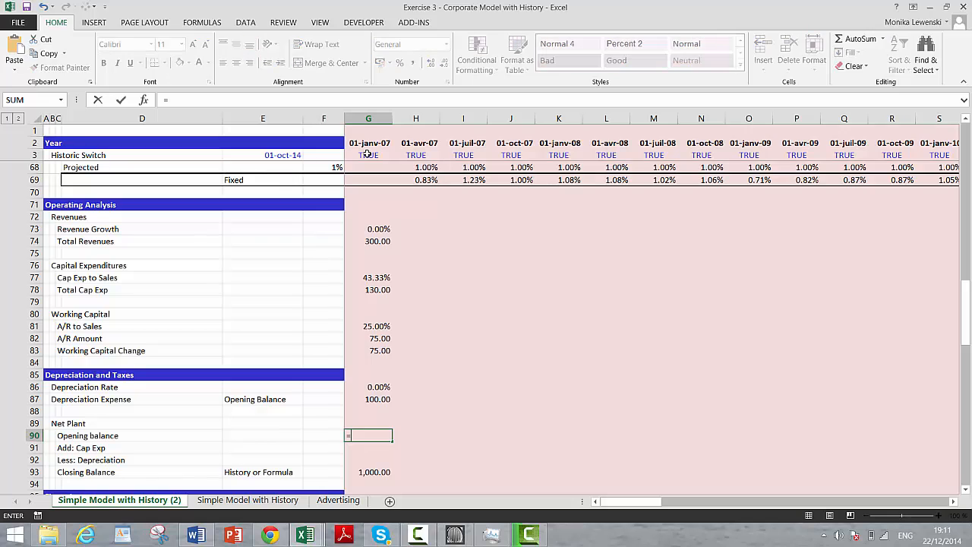
{"action": "key", "text": "Down"}
{"action": "key", "text": "Down"}
{"action": "key", "text": "Down"}
{"action": "key", "text": "Left"}
{"action": "key", "text": "Return"}
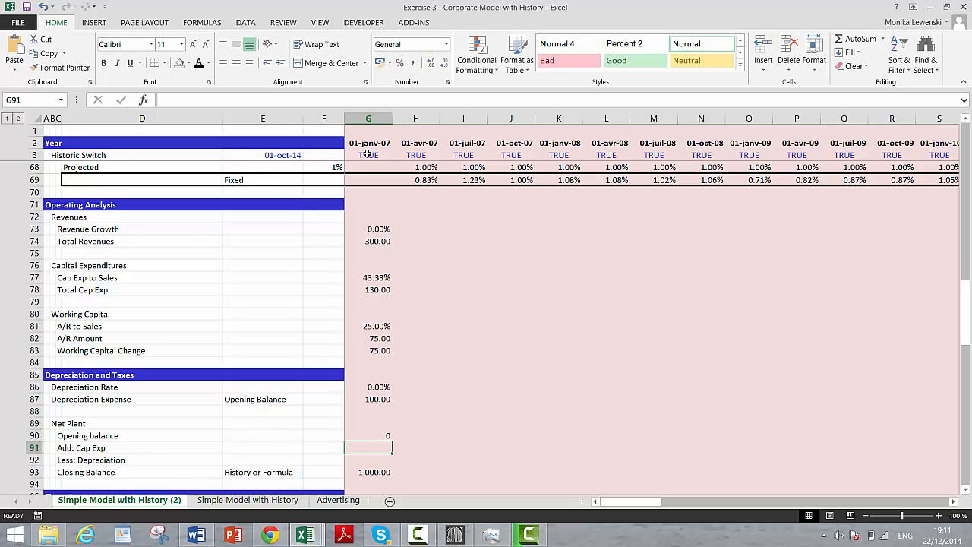
{"action": "key", "text": "Up"}
{"action": "key", "text": "Down"}
Step: Link Add: Cap Exp in G91 to the first period's Total Cap Exp in G78
{"action": "type", "text": "="}
{"action": "key", "text": "Up"}
{"action": "key", "text": "Up"}
{"action": "key", "text": "Up"}
{"action": "key", "text": "Up"}
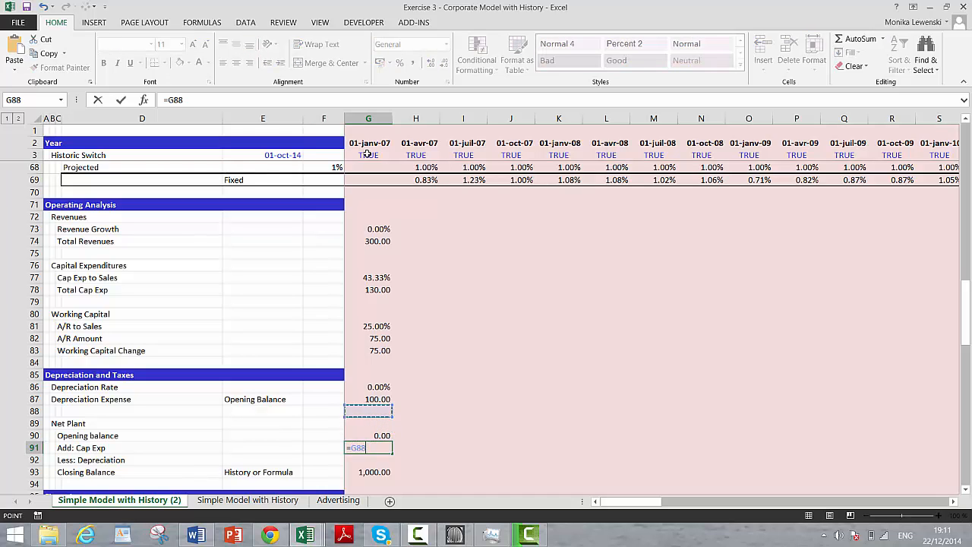
{"action": "key", "text": "Up"}
{"action": "key", "text": "Up"}
{"action": "key", "text": "Up"}
{"action": "key", "text": "Up"}
{"action": "key", "text": "Up"}
{"action": "key", "text": "Up"}
{"action": "key", "text": "Up"}
{"action": "key", "text": "Up"}
{"action": "key", "text": "Up"}
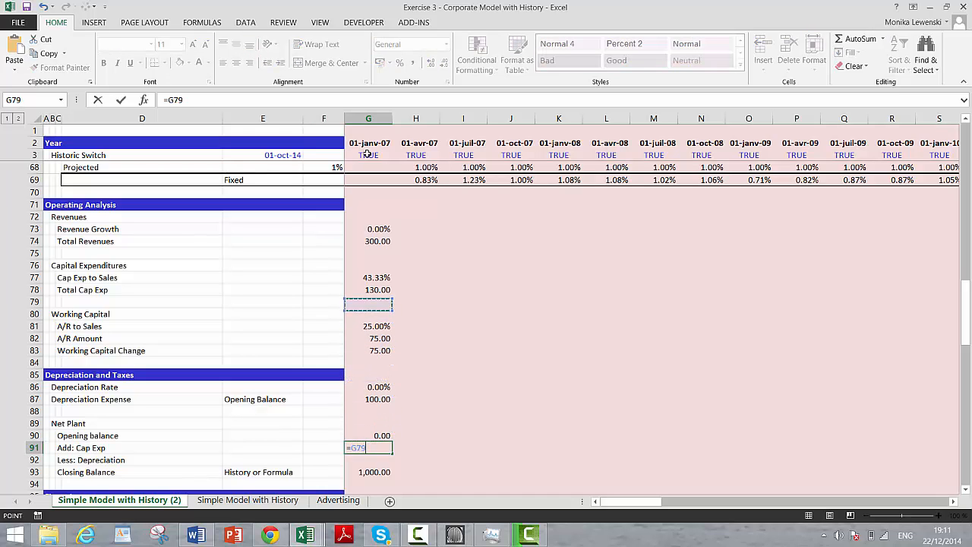
{"action": "key", "text": "Return"}
Step: Link Less: Depreciation in G92 to the Depreciation Expense in G87
{"action": "type", "text": "="}
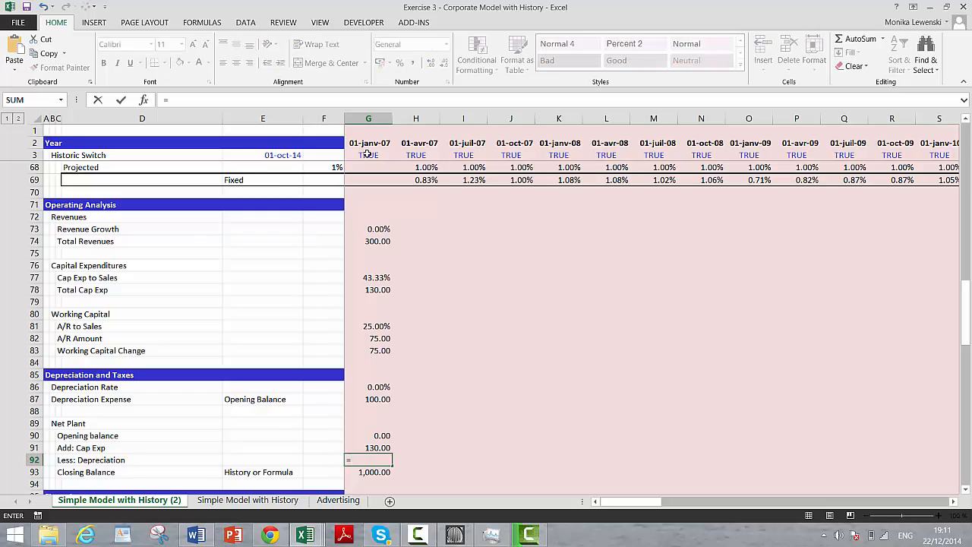
{"action": "key", "text": "Up"}
{"action": "key", "text": "Up"}
{"action": "key", "text": "Up"}
{"action": "key", "text": "Return"}
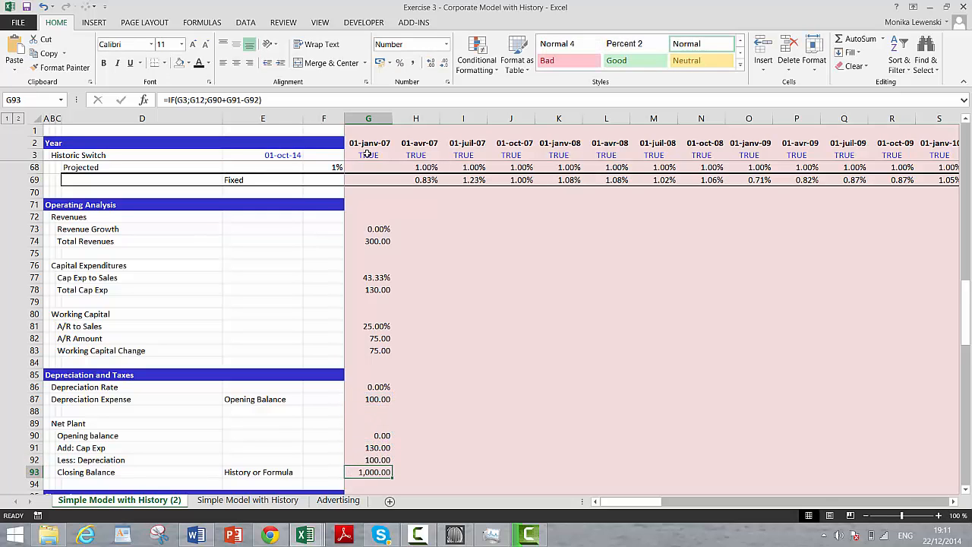
Step: Link the Interest Income Rate in G96 to the first period's Fixed interest income rate in G69, formatted as a percentage
{"action": "key", "text": "Down"}
{"action": "key", "text": "Down"}
{"action": "key", "text": "Down"}
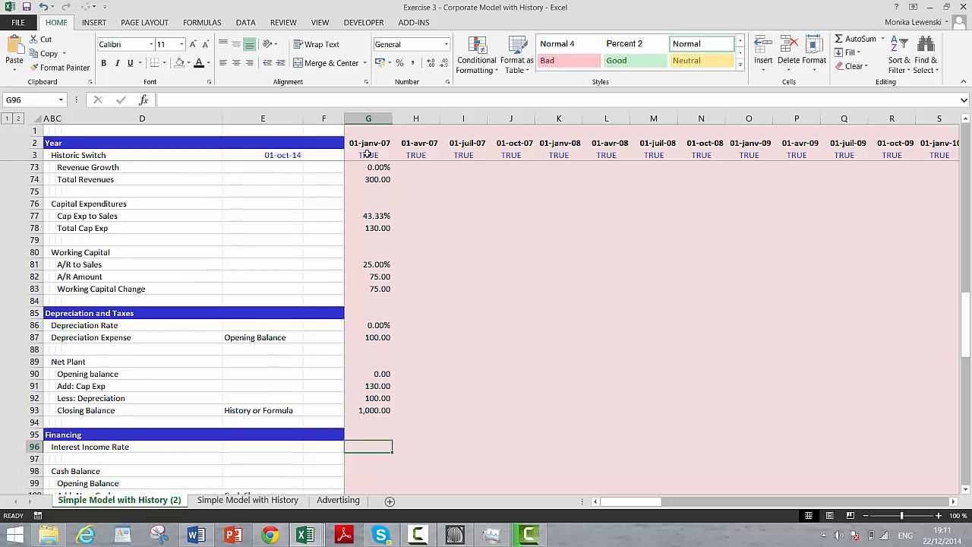
{"action": "type", "text": "="}
{"action": "key", "text": "Page_Up"}
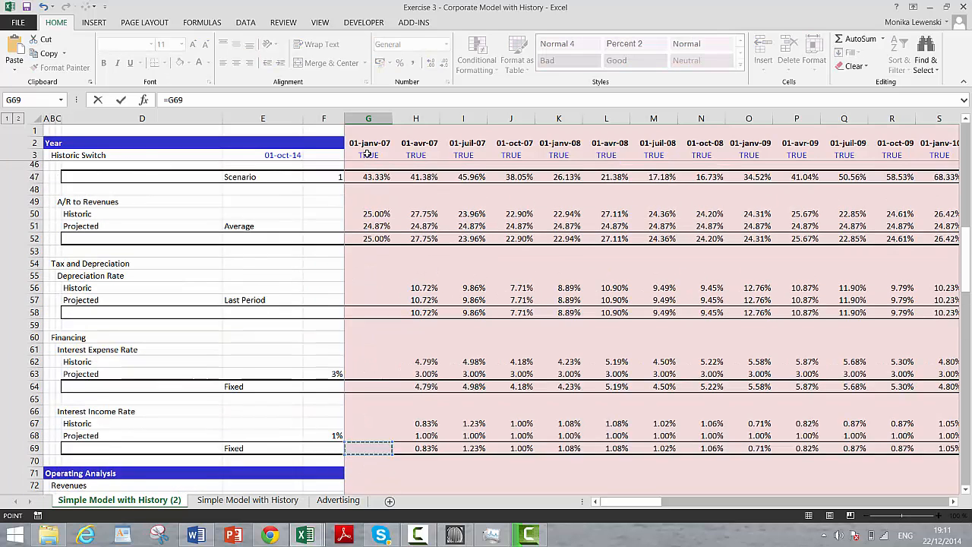
{"action": "key", "text": "Left"}
{"action": "key", "text": "Left"}
{"action": "key", "text": "Left"}
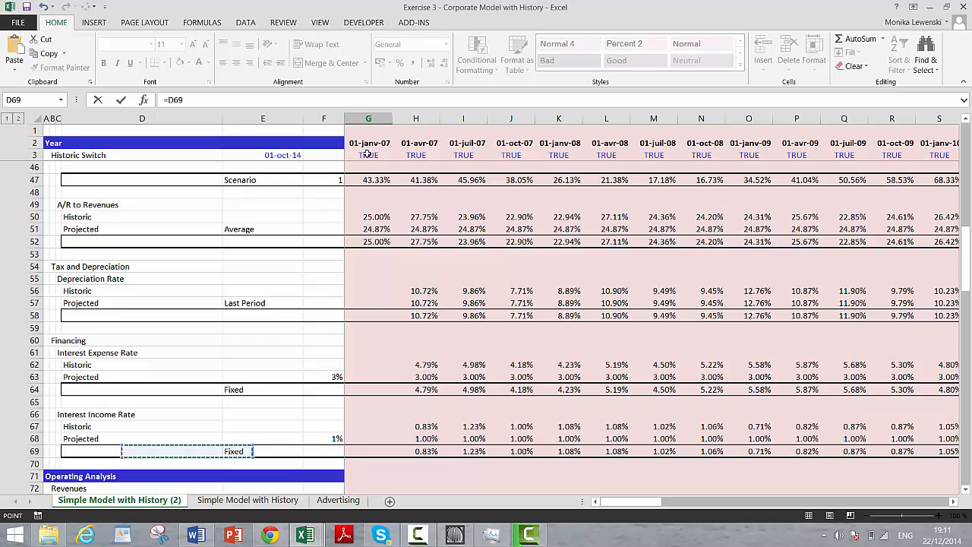
{"action": "key", "text": "Down"}
{"action": "key", "text": "Down"}
{"action": "key", "text": "Up"}
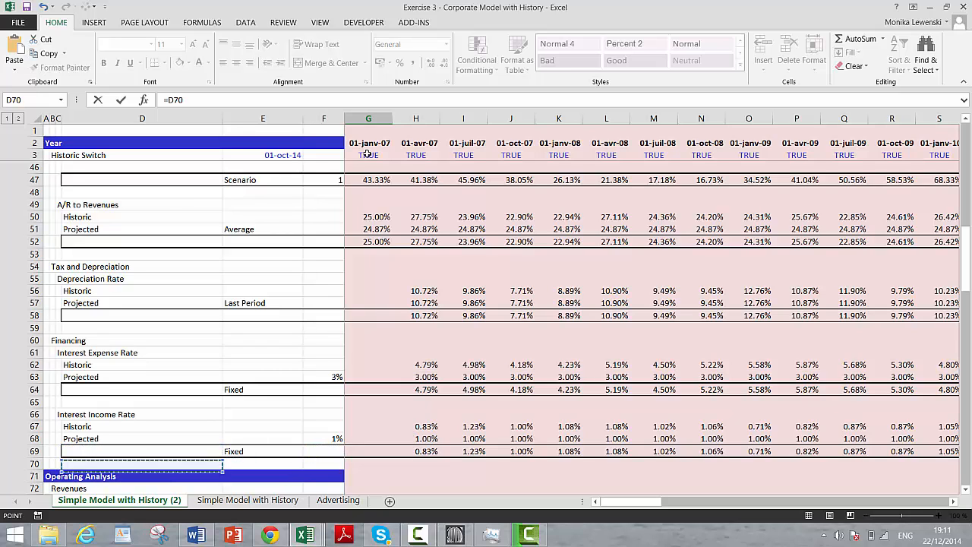
{"action": "key", "text": "Up"}
{"action": "key", "text": "Right"}
{"action": "key", "text": "Right"}
{"action": "key", "text": "Right"}
{"action": "key", "text": "Return"}
{"action": "key", "text": "Down"}
{"action": "key", "text": "Down"}
{"action": "key", "text": "Down"}
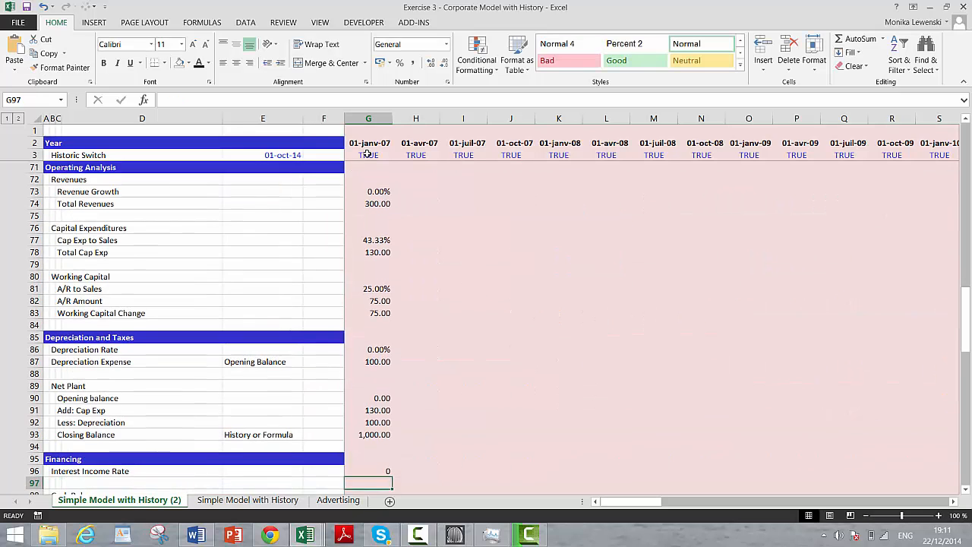
{"action": "key", "text": "Up"}
{"action": "key", "text": "Up"}
{"action": "key", "text": "Up"}
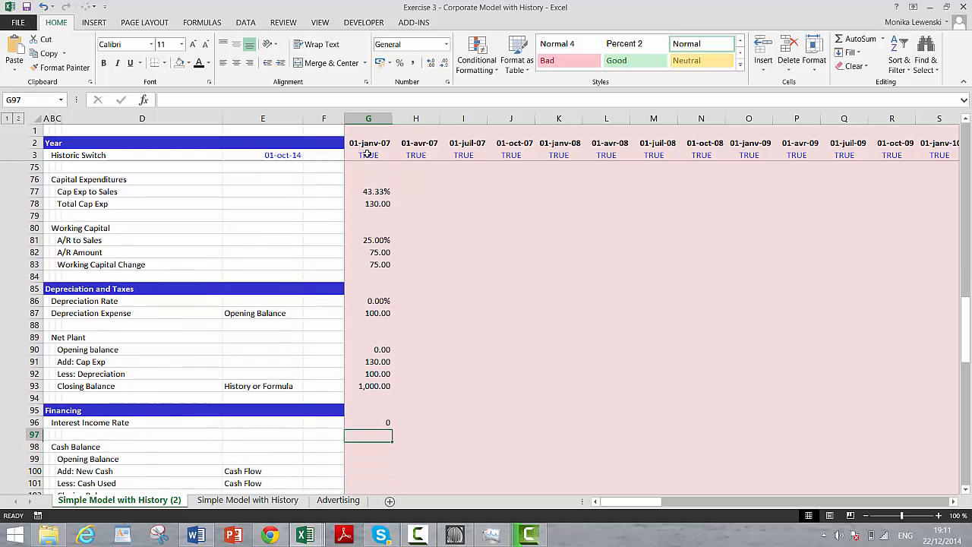
{"action": "key", "text": "Up"}
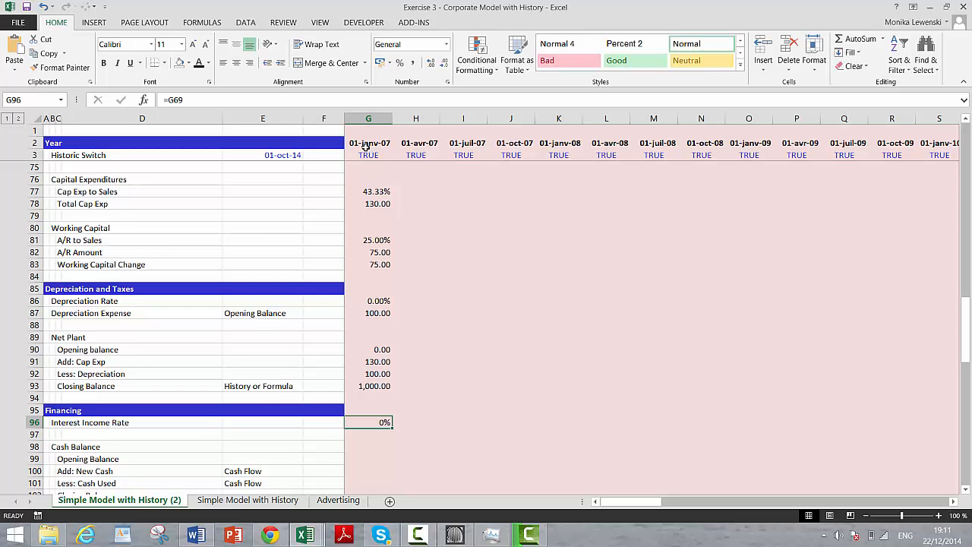
Step: Enter =IF(G3;G10;G99+G100) in G101 of the Cash Balance block
{"action": "key", "text": "Down"}
{"action": "key", "text": "Down"}
{"action": "key", "text": "Down"}
{"action": "key", "text": "Down"}
{"action": "key", "text": "Down"}
{"action": "key", "text": "Down"}
{"action": "key", "text": "Down"}
{"action": "key", "text": "Down"}
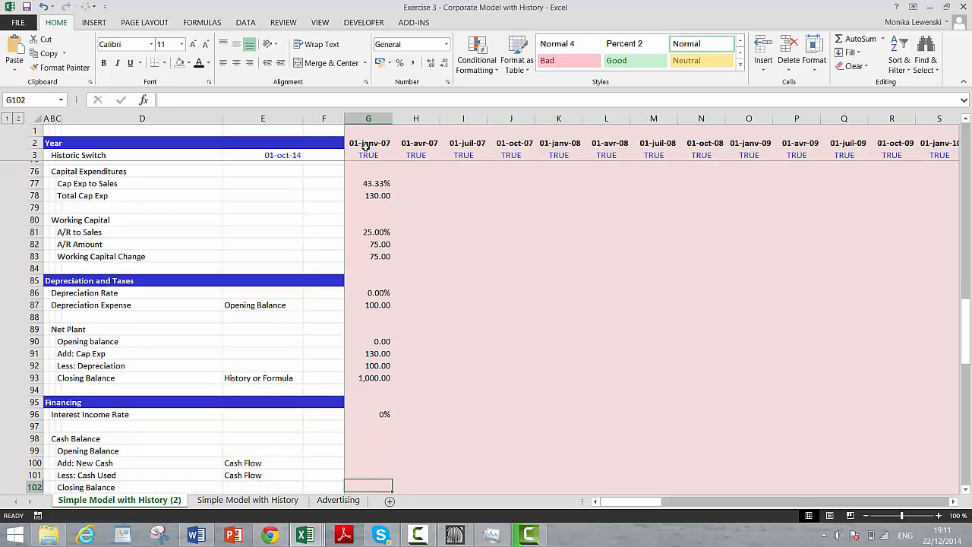
{"action": "key", "text": "Up"}
{"action": "key", "text": "Up"}
{"action": "key", "text": "Up"}
{"action": "key", "text": "Left"}
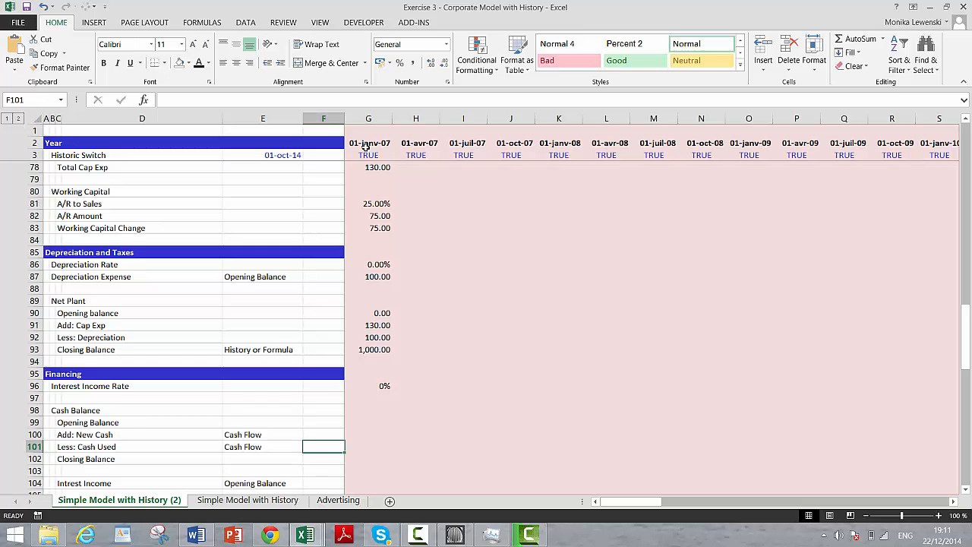
{"action": "key", "text": "Right"}
{"action": "type", "text": "=i"}
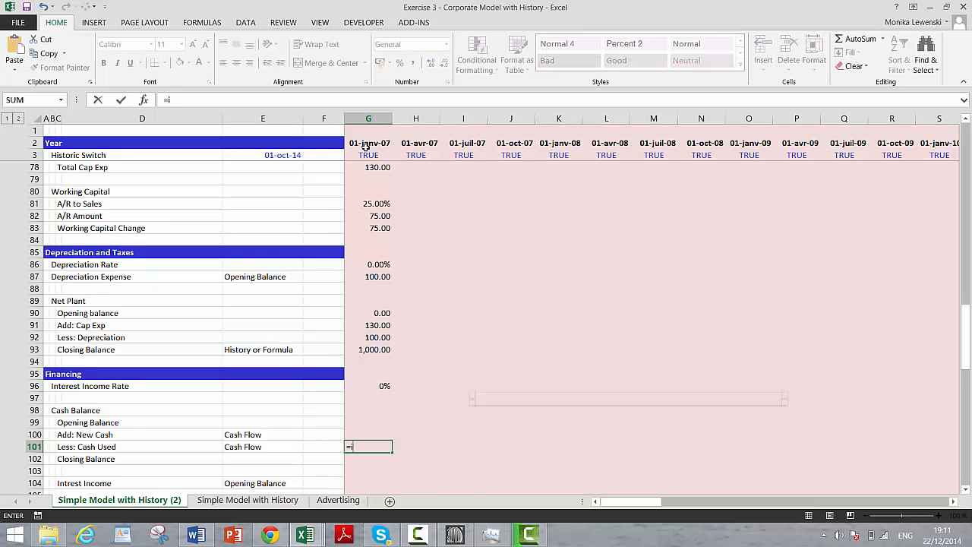
{"action": "type", "text": "f("}
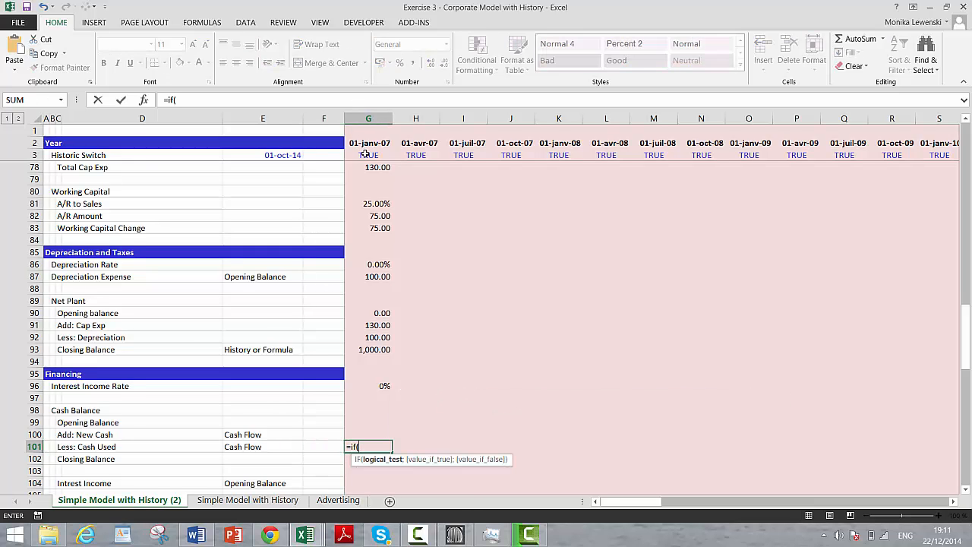
{"action": "left_click", "coordinate": [365, 154]}
{"action": "type", "text": ";"}
{"action": "key", "text": "Down"}
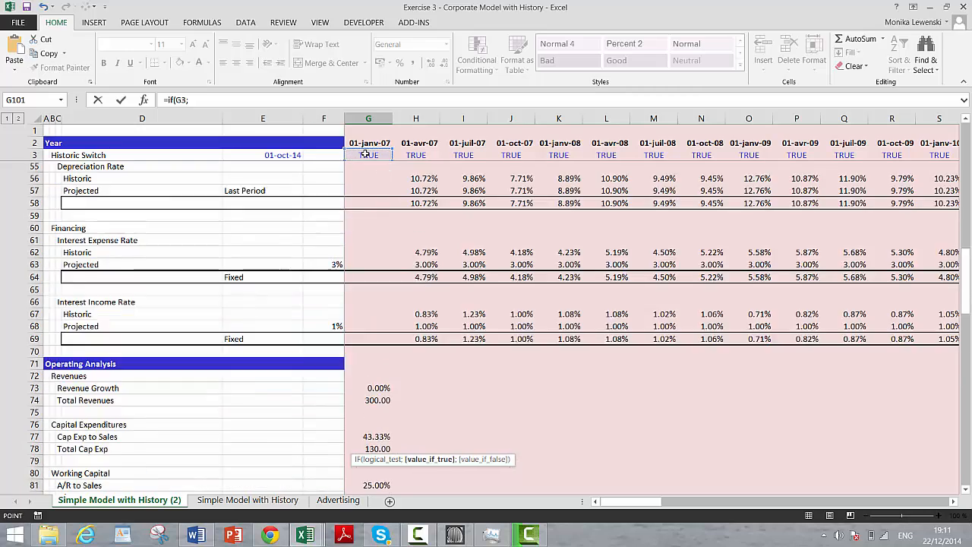
{"action": "key", "text": "Down"}
{"action": "key", "text": "Down"}
{"action": "key", "text": "Down"}
{"action": "key", "text": "Down"}
{"action": "key", "text": "Down"}
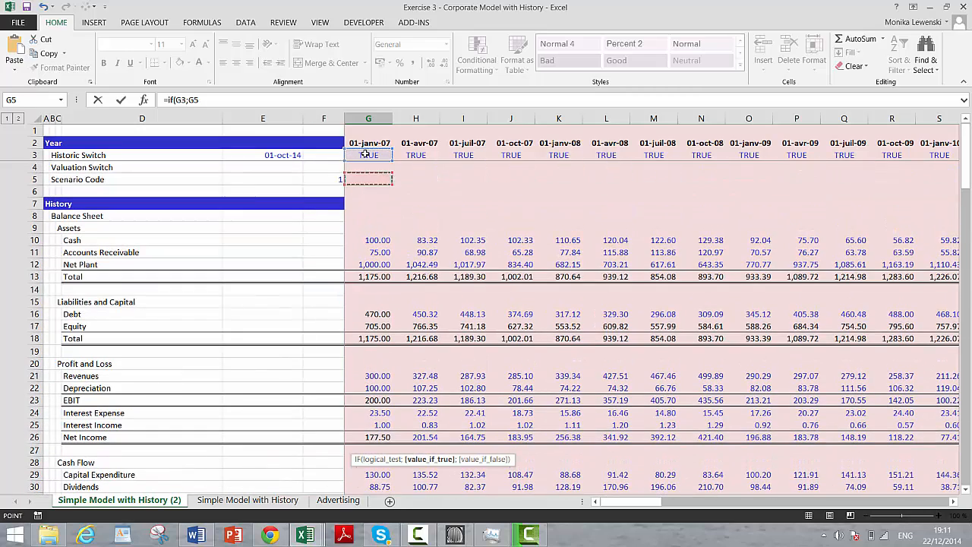
{"action": "key", "text": "Down"}
{"action": "type", "text": ";"}
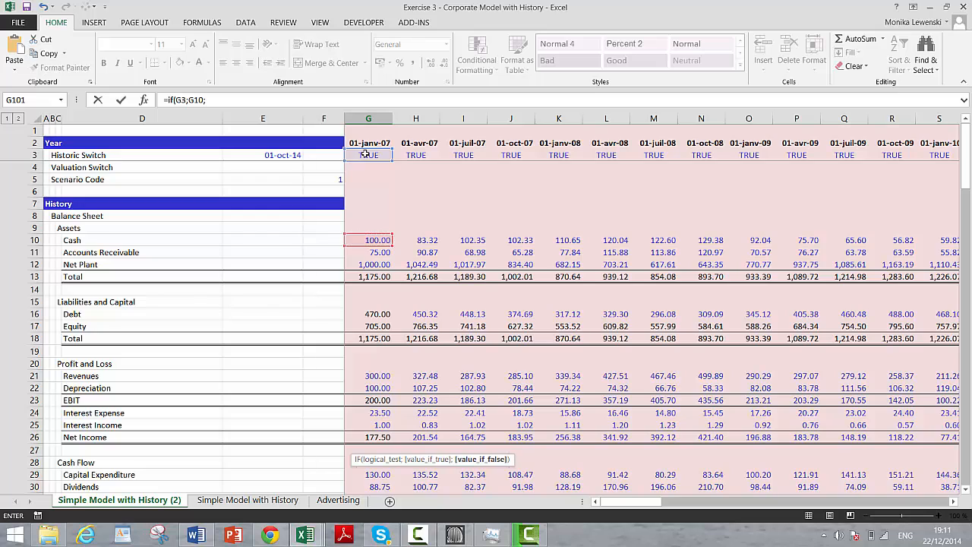
{"action": "key", "text": "Up"}
{"action": "key", "text": "Up"}
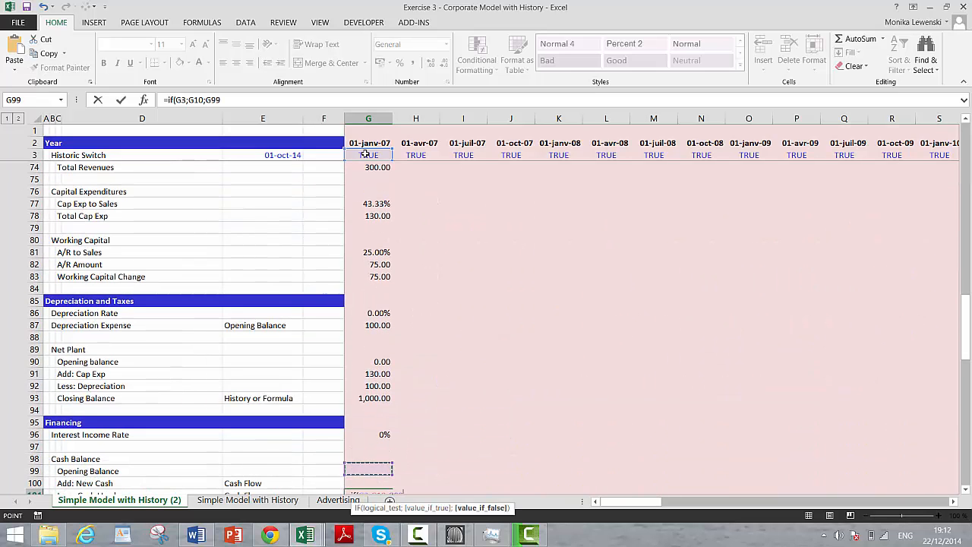
{"action": "type", "text": "+"}
{"action": "key", "text": "Up"}
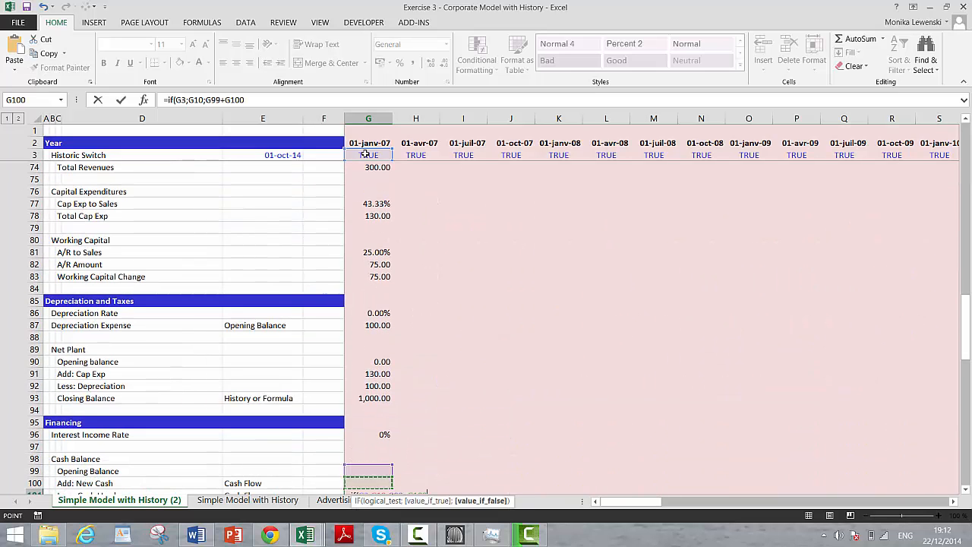
{"action": "key", "text": "Return"}
Step: Link the Cash Balance opening balance in G99 to the prior period's cell F101
{"action": "key", "text": "Up"}
{"action": "key", "text": "Up"}
{"action": "key", "text": "Up"}
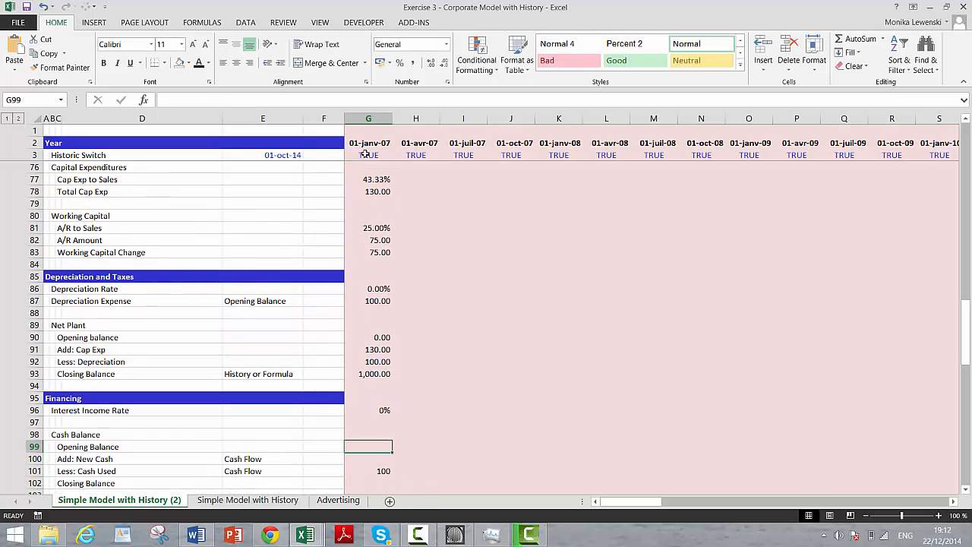
{"action": "type", "text": "="}
{"action": "key", "text": "Down"}
{"action": "key", "text": "Down"}
{"action": "key", "text": "Left"}
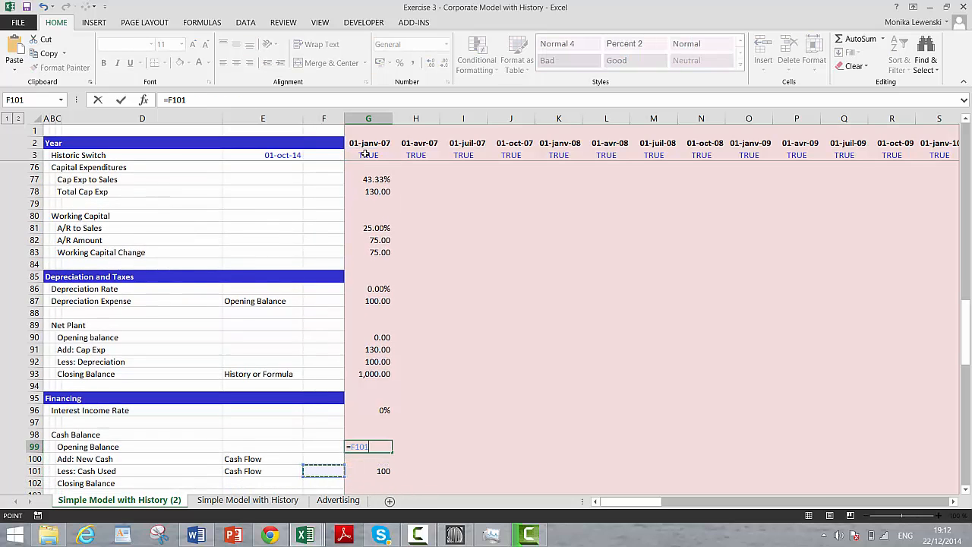
{"action": "key", "text": "Return"}
{"action": "type", "text": "="}
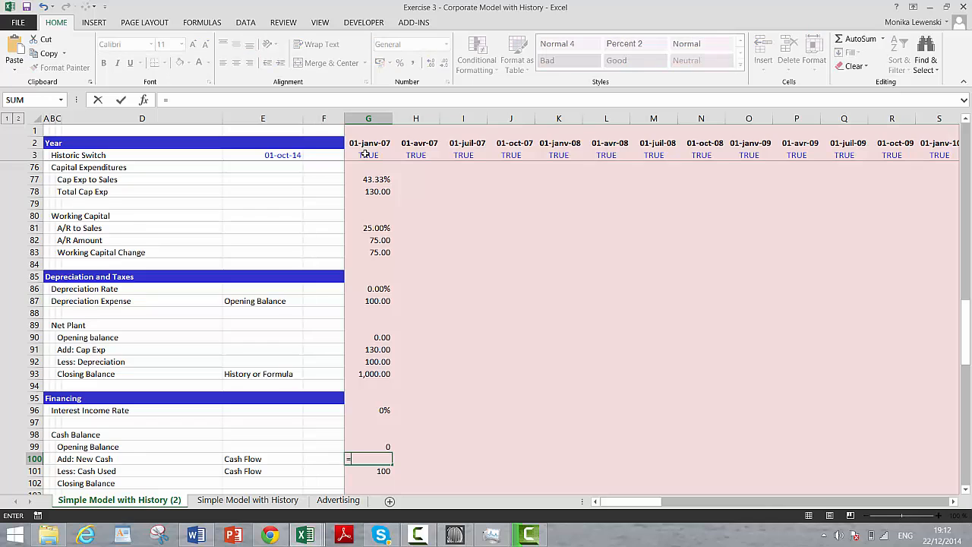
{"action": "key", "text": "Down"}
{"action": "key", "text": "Down"}
{"action": "key", "text": "Down"}
{"action": "key", "text": "Down"}
{"action": "key", "text": "Down"}
{"action": "key", "text": "Down"}
{"action": "key", "text": "Down"}
{"action": "key", "text": "Down"}
{"action": "key", "text": "Down"}
{"action": "key", "text": "Down"}
{"action": "key", "text": "Down"}
{"action": "key", "text": "Down"}
{"action": "key", "text": "Down"}
{"action": "key", "text": "Down"}
{"action": "key", "text": "Down"}
{"action": "key", "text": "Down"}
{"action": "key", "text": "Down"}
{"action": "key", "text": "Down"}
{"action": "key", "text": "Down"}
{"action": "key", "text": "Down"}
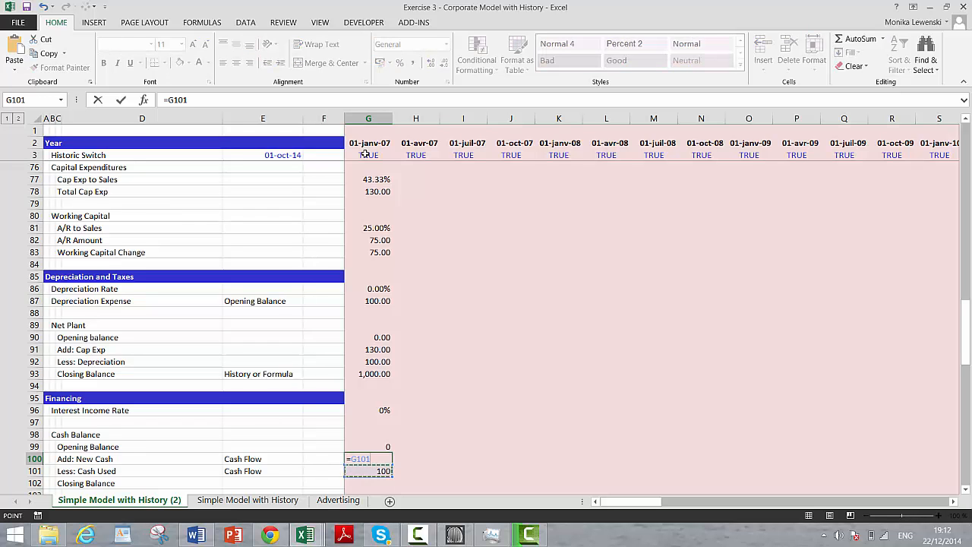
{"action": "key", "text": "Down"}
{"action": "key", "text": "Down"}
{"action": "key", "text": "Down"}
{"action": "key", "text": "Down"}
{"action": "key", "text": "Down"}
{"action": "key", "text": "Down"}
{"action": "key", "text": "Down"}
{"action": "key", "text": "Down"}
{"action": "key", "text": "Down"}
{"action": "key", "text": "Down"}
{"action": "key", "text": "Down"}
{"action": "key", "text": "Down"}
{"action": "key", "text": "Down"}
{"action": "key", "text": "Down"}
{"action": "key", "text": "Down"}
{"action": "key", "text": "Down"}
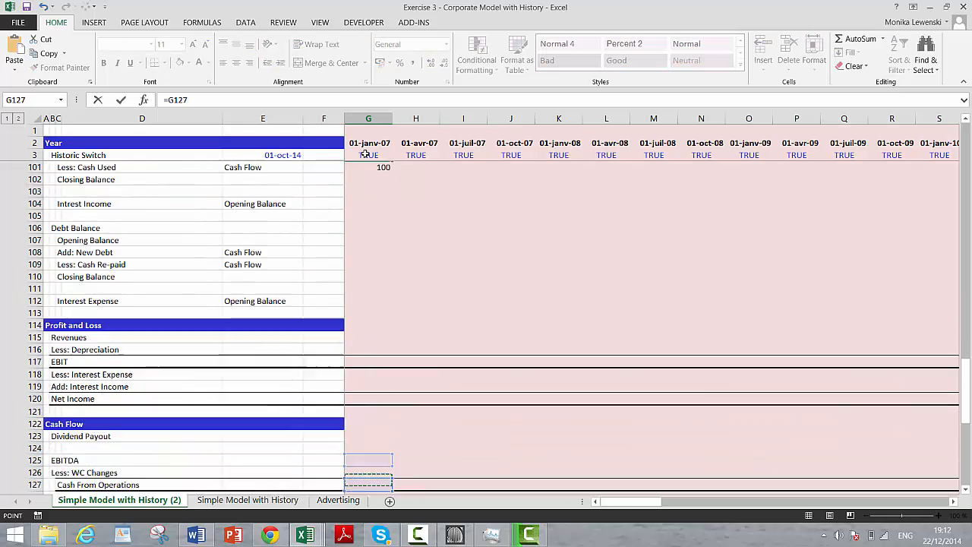
{"action": "key", "text": "Up"}
{"action": "key", "text": "Up"}
{"action": "key", "text": "Up"}
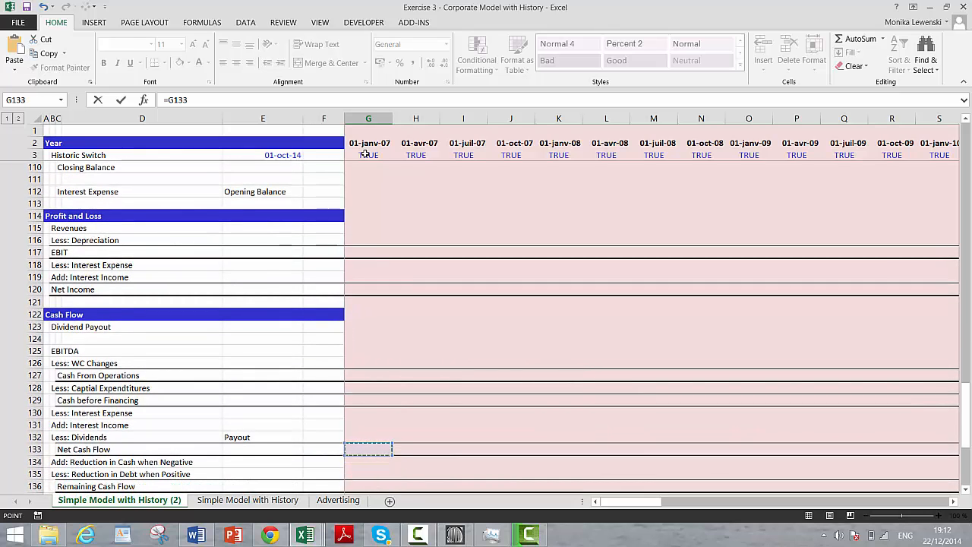
{"action": "key", "text": "Escape"}
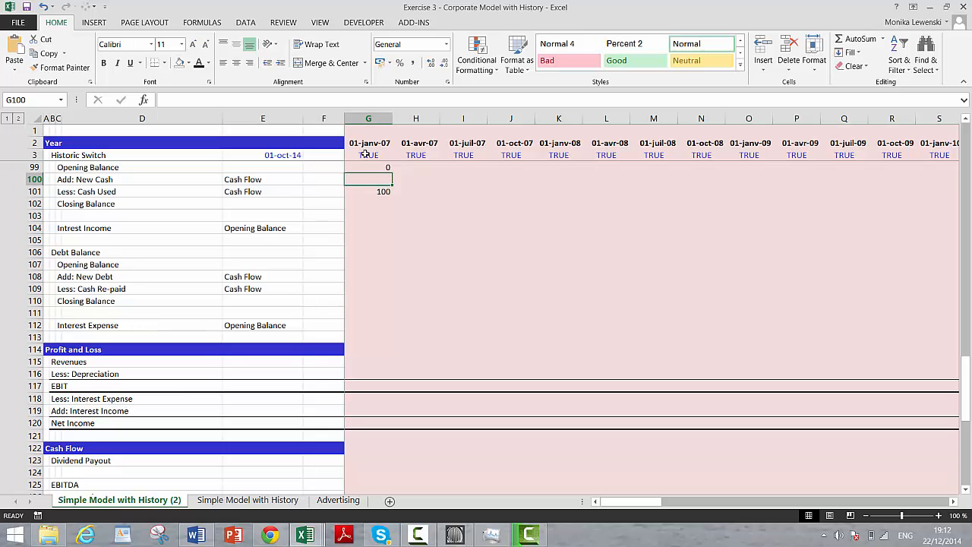
Step: Move the cash closing balance formula from G101 down to the Closing Balance row in G102
{"action": "key", "text": "Down"}
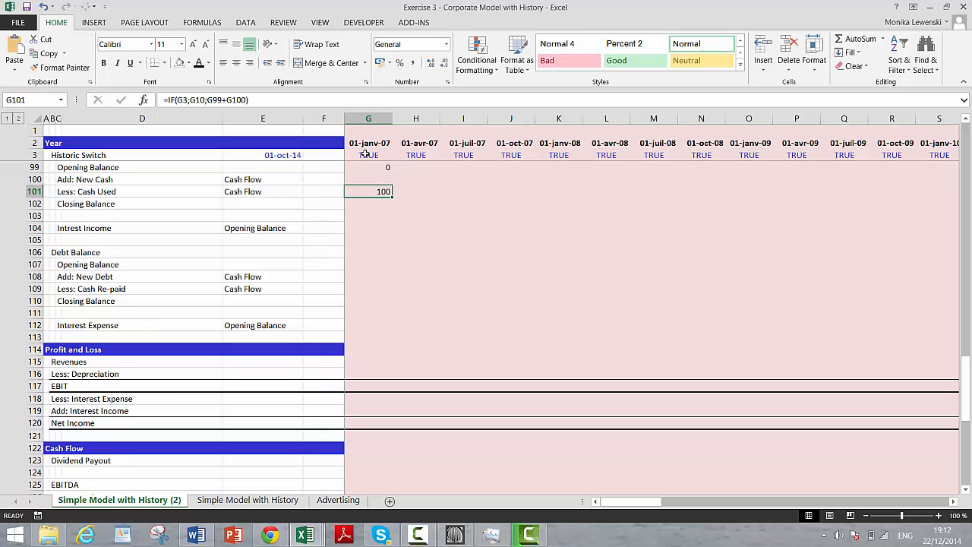
{"action": "key", "text": "ctrl+c"}
{"action": "key", "text": "Down"}
{"action": "key", "text": "Return"}
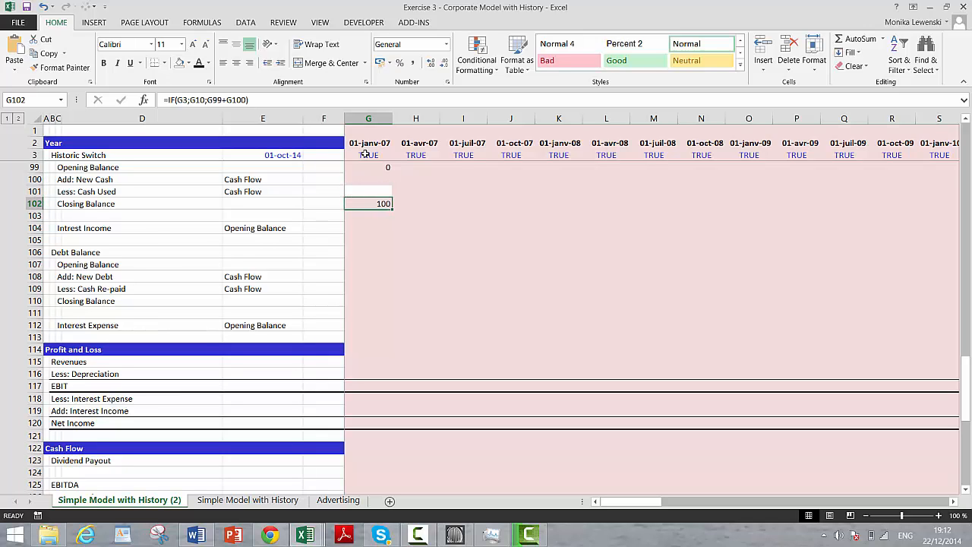
Step: Restore the pink fill of the emptied Less: Cash Used cell G101 by copying the formatting from H101
{"action": "key", "text": "Up"}
{"action": "key", "text": "Up"}
{"action": "key", "text": "Right"}
{"action": "key", "text": "Down"}
{"action": "key", "text": "Left"}
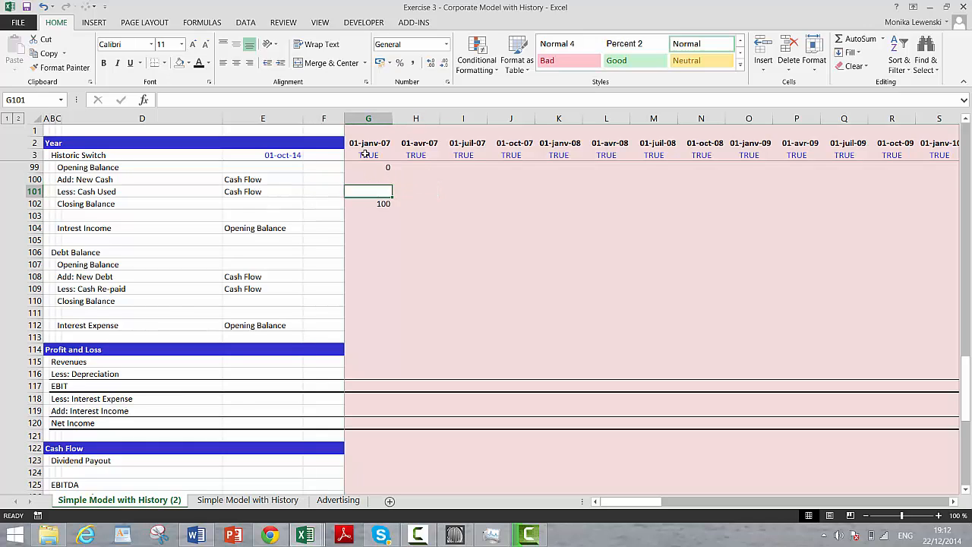
{"action": "key", "text": "Up"}
{"action": "key", "text": "Down"}
{"action": "key", "text": "Right"}
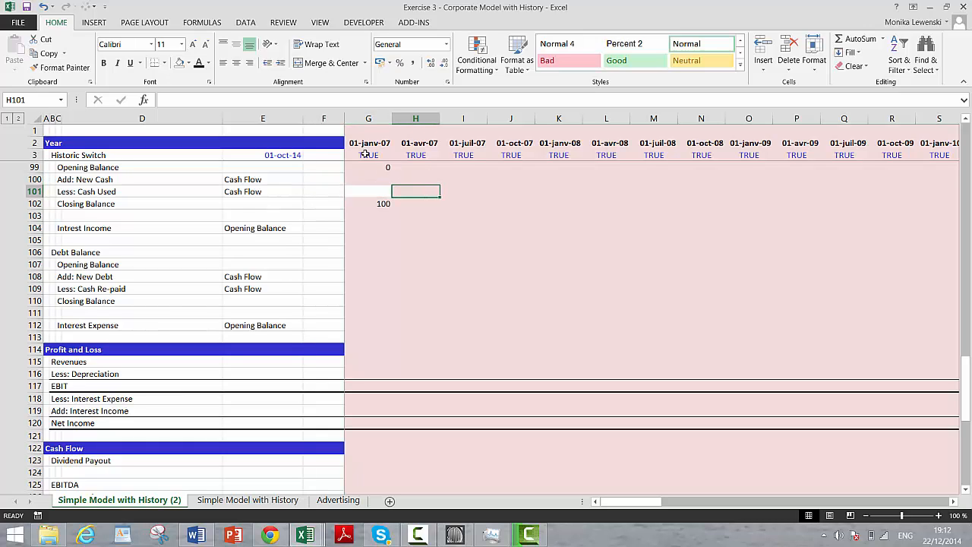
{"action": "left_click", "coordinate": [82, 67]}
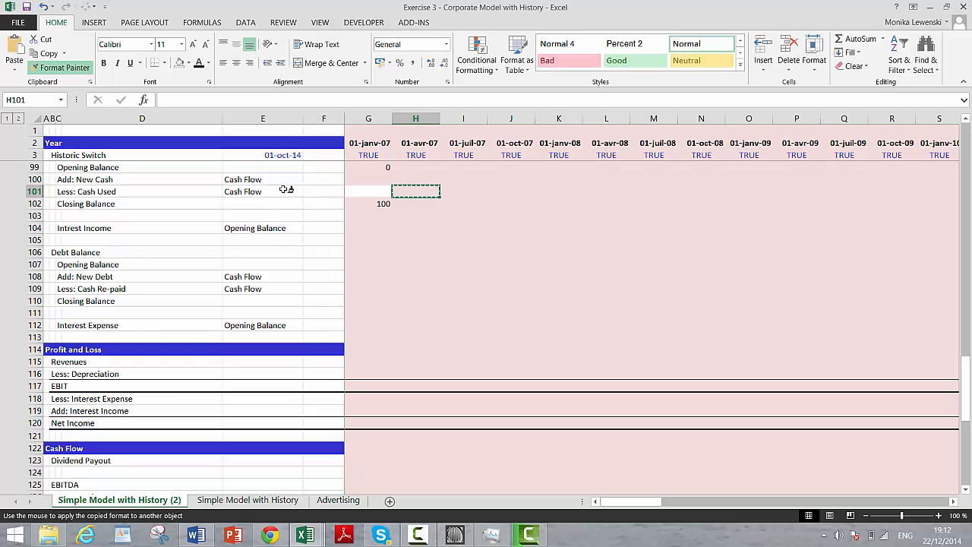
{"action": "left_click", "coordinate": [374, 189]}
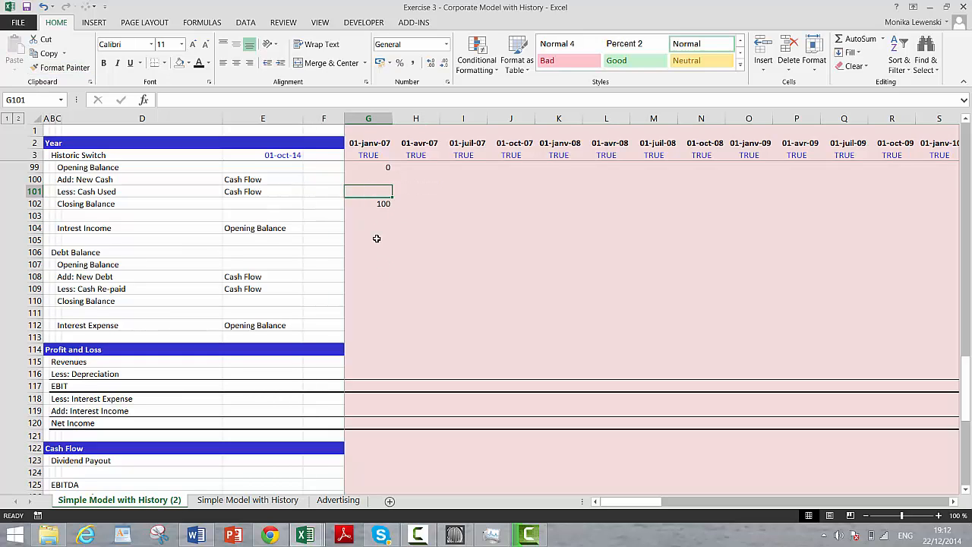
Step: Link Add: New Cash in G100 to Less: Addition in Cash when Positive in G137 of the Cash Flow section
{"action": "key", "text": "Up"}
{"action": "key", "text": "Up"}
{"action": "key", "text": "Down"}
{"action": "key", "text": "Down"}
{"action": "key", "text": "Up"}
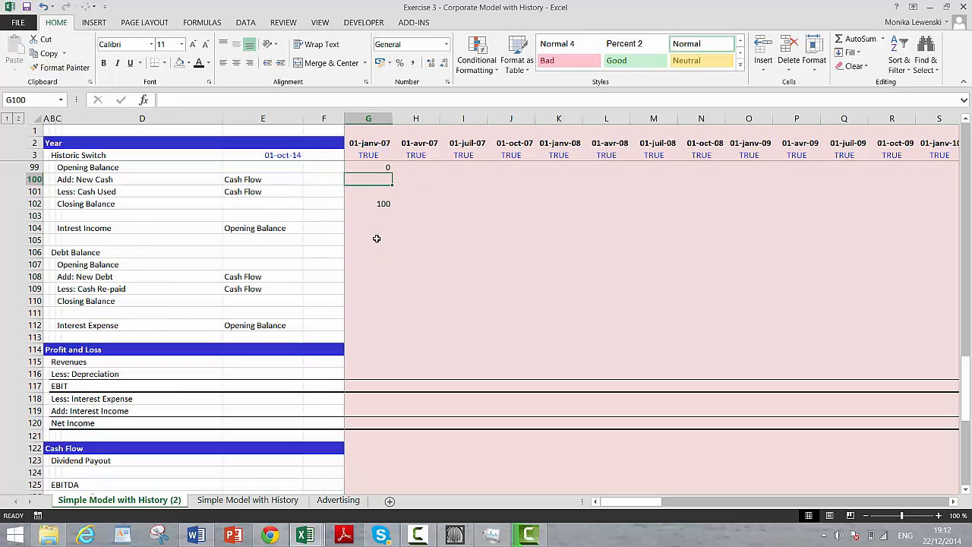
{"action": "type", "text": "="}
{"action": "key", "text": "Down"}
{"action": "key", "text": "Down"}
{"action": "key", "text": "Down"}
{"action": "key", "text": "Down"}
{"action": "key", "text": "Down"}
{"action": "key", "text": "Down"}
{"action": "key", "text": "Down"}
{"action": "key", "text": "Down"}
{"action": "key", "text": "Down"}
{"action": "key", "text": "Down"}
{"action": "key", "text": "Down"}
{"action": "key", "text": "Down"}
{"action": "key", "text": "Down"}
{"action": "key", "text": "Down"}
{"action": "key", "text": "Down"}
{"action": "key", "text": "Down"}
{"action": "key", "text": "Down"}
{"action": "key", "text": "Down"}
{"action": "key", "text": "Down"}
{"action": "key", "text": "Down"}
{"action": "key", "text": "Down"}
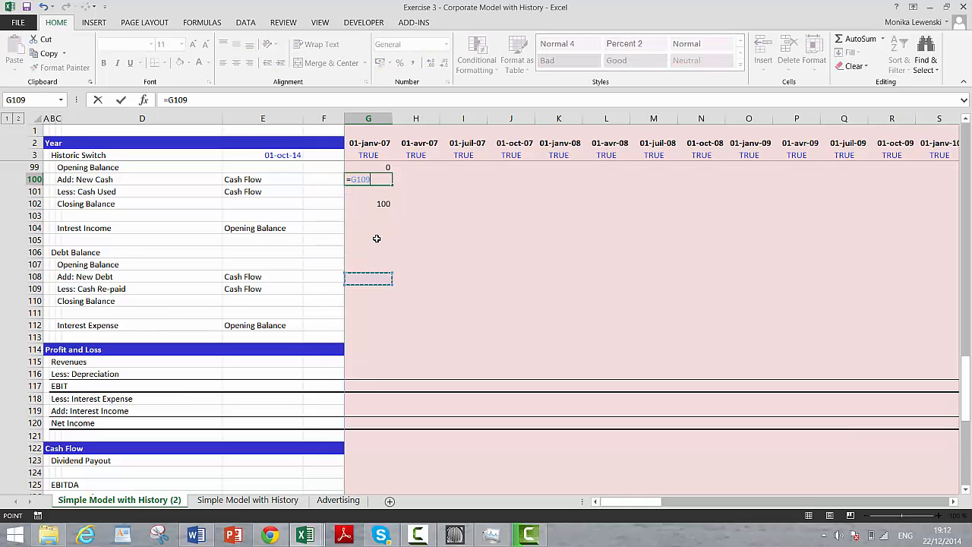
{"action": "key", "text": "Down"}
{"action": "key", "text": "Down"}
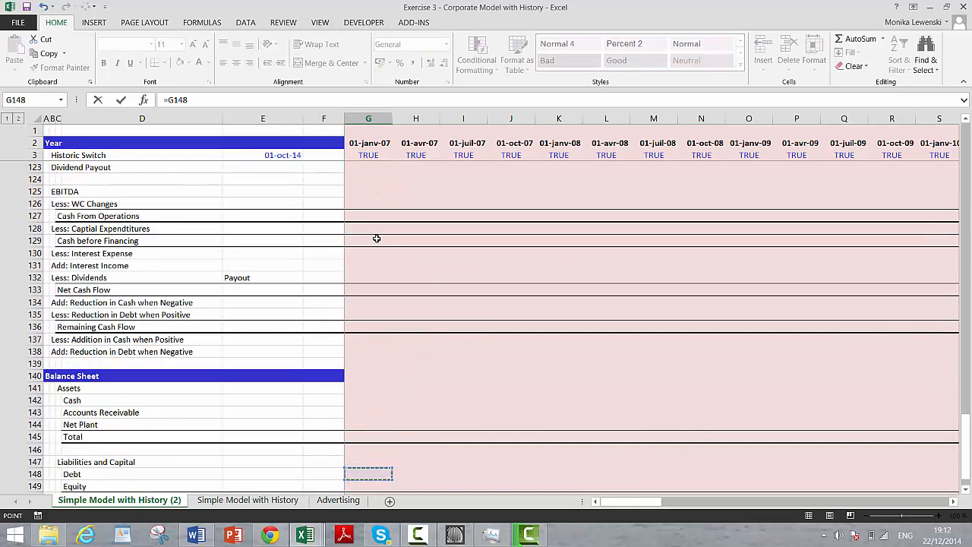
{"action": "key", "text": "Up"}
{"action": "key", "text": "Up"}
{"action": "key", "text": "Up"}
{"action": "key", "text": "Up"}
{"action": "key", "text": "Up"}
{"action": "key", "text": "Up"}
{"action": "key", "text": "Up"}
{"action": "key", "text": "Up"}
{"action": "key", "text": "Up"}
{"action": "key", "text": "Up"}
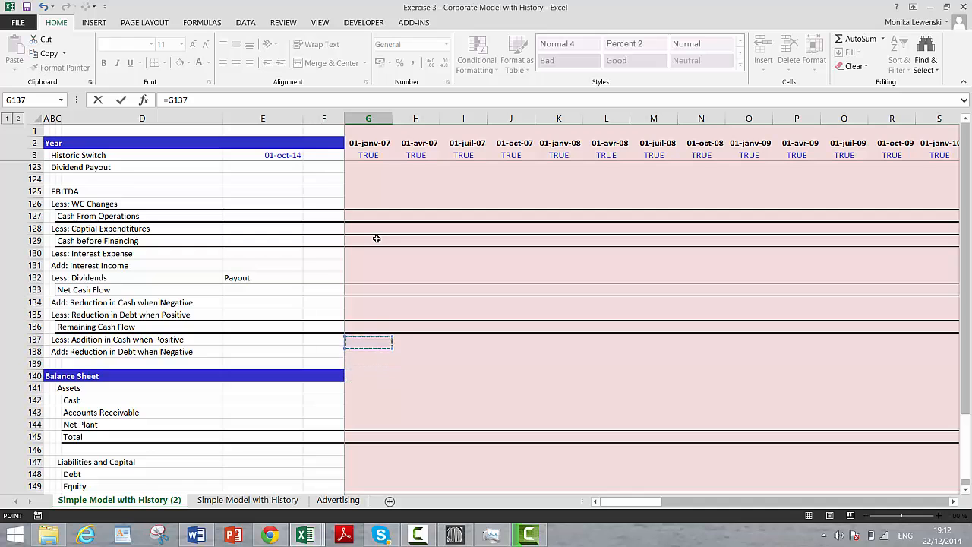
{"action": "key", "text": "Return"}
{"action": "key", "text": "Up"}
{"action": "key", "text": "Down"}
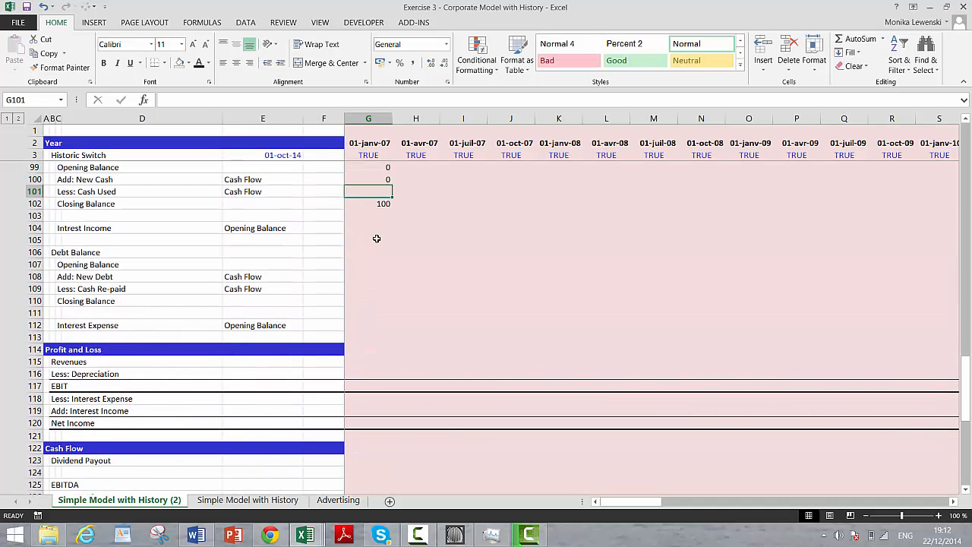
Step: Link Less: Cash Used in G101 to Add: Reduction in Cash when Negative in G134 of the Cash Flow section
{"action": "type", "text": "="}
{"action": "key", "text": "Down"}
{"action": "key", "text": "Down"}
{"action": "key", "text": "Down"}
{"action": "key", "text": "Down"}
{"action": "key", "text": "Down"}
{"action": "key", "text": "Down"}
{"action": "key", "text": "Down"}
{"action": "key", "text": "Down"}
{"action": "key", "text": "Down"}
{"action": "key", "text": "Down"}
{"action": "key", "text": "Down"}
{"action": "key", "text": "Down"}
{"action": "key", "text": "Down"}
{"action": "key", "text": "Down"}
{"action": "key", "text": "Down"}
{"action": "key", "text": "Down"}
{"action": "key", "text": "Down"}
{"action": "key", "text": "Down"}
{"action": "key", "text": "Down"}
{"action": "key", "text": "Down"}
{"action": "key", "text": "Down"}
{"action": "key", "text": "Down"}
{"action": "key", "text": "Down"}
{"action": "key", "text": "Down"}
{"action": "key", "text": "Down"}
{"action": "key", "text": "Down"}
{"action": "key", "text": "Down"}
{"action": "key", "text": "Down"}
{"action": "key", "text": "Down"}
{"action": "key", "text": "Down"}
{"action": "key", "text": "Down"}
{"action": "key", "text": "Down"}
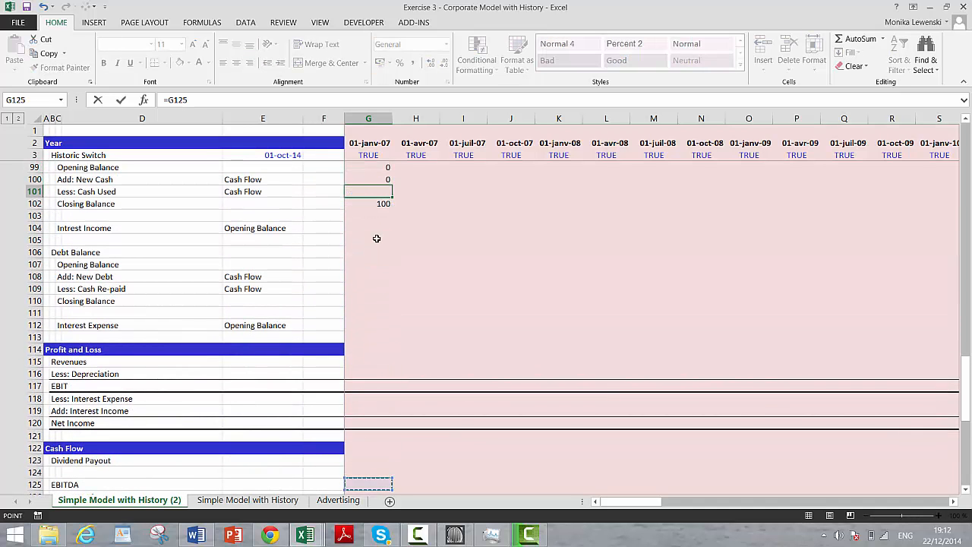
{"action": "key", "text": "Up"}
{"action": "key", "text": "Up"}
{"action": "key", "text": "Up"}
{"action": "key", "text": "Up"}
{"action": "key", "text": "Up"}
{"action": "key", "text": "Up"}
{"action": "key", "text": "Up"}
{"action": "key", "text": "Up"}
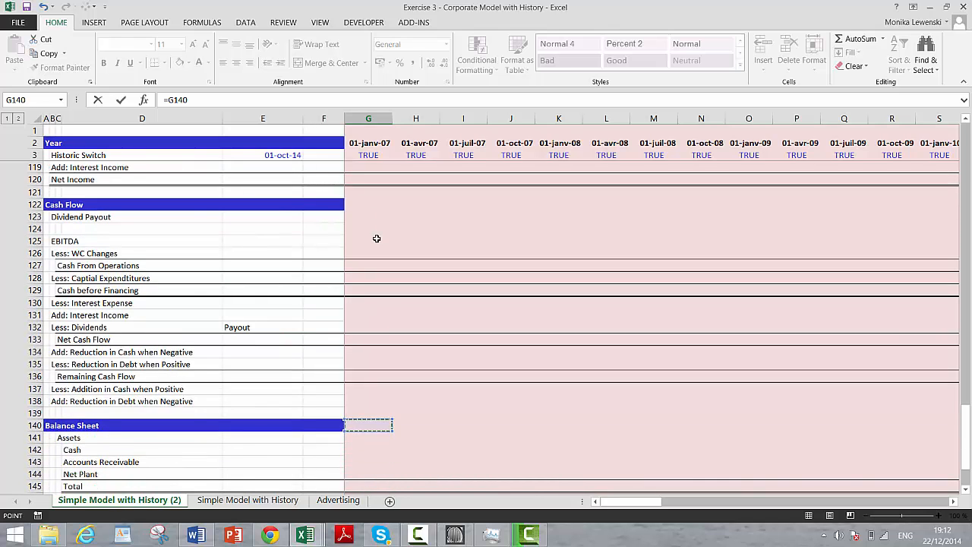
{"action": "key", "text": "Return"}
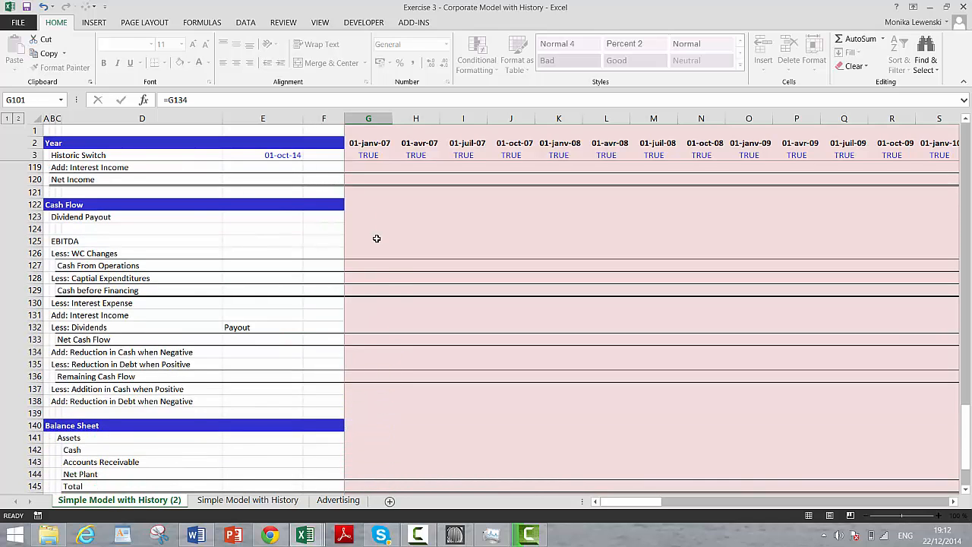
Step: Format the Cash Balance cells G99 to G102 as numbers with two decimals
{"action": "key", "text": "Up"}
{"action": "key", "text": "Up"}
{"action": "key", "text": "Up"}
{"action": "key", "text": "Up"}
{"action": "key", "text": "Up"}
{"action": "key", "text": "Down"}
{"action": "key", "text": "Down"}
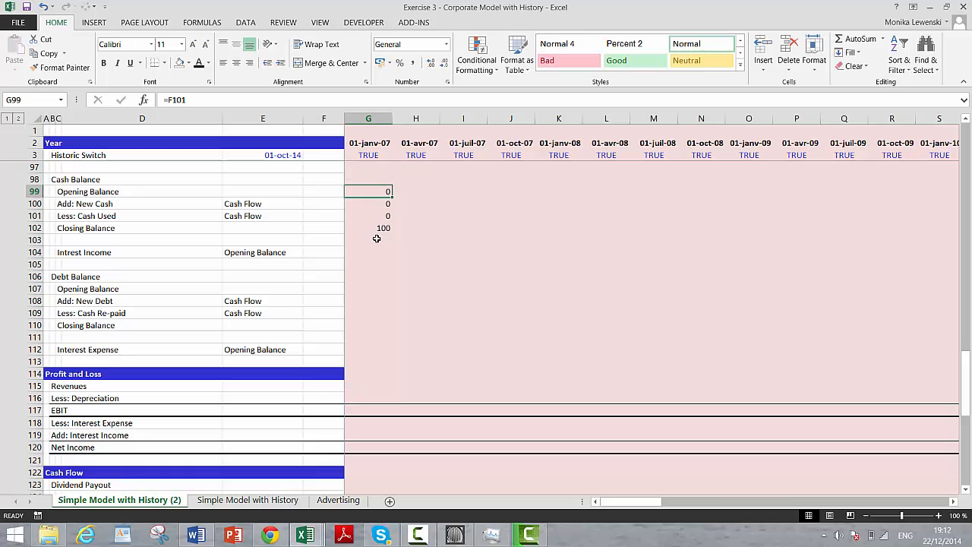
{"action": "key", "text": "shift+Down"}
{"action": "key", "text": "shift+Down"}
{"action": "key", "text": "shift+Down"}
{"action": "key", "text": "ctrl+shift+1"}
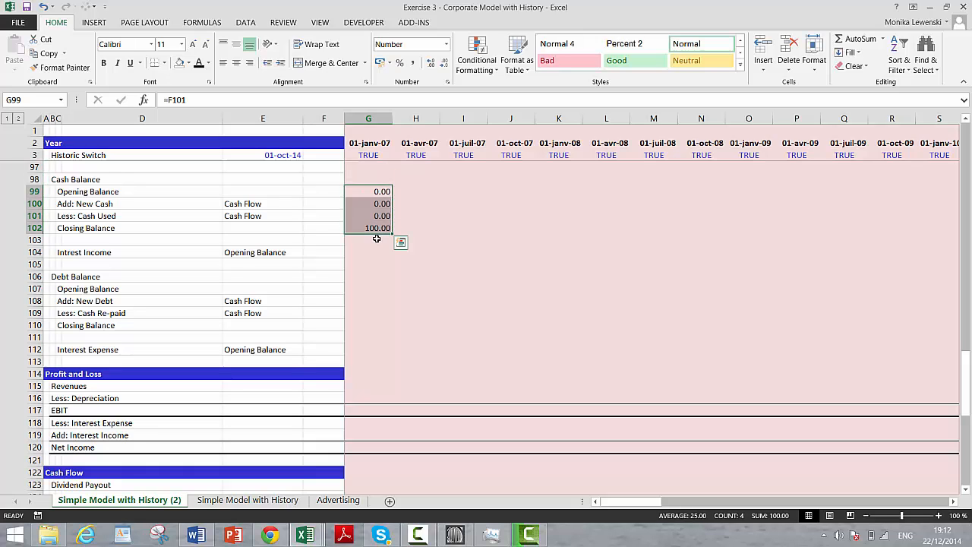
Step: Enter the interest income formula =IF(G3;G25;G96*G99) in G104, using history or the rate times the opening cash balance
{"action": "key", "text": "Down"}
{"action": "key", "text": "Down"}
{"action": "key", "text": "Down"}
{"action": "key", "text": "Down"}
{"action": "key", "text": "Down"}
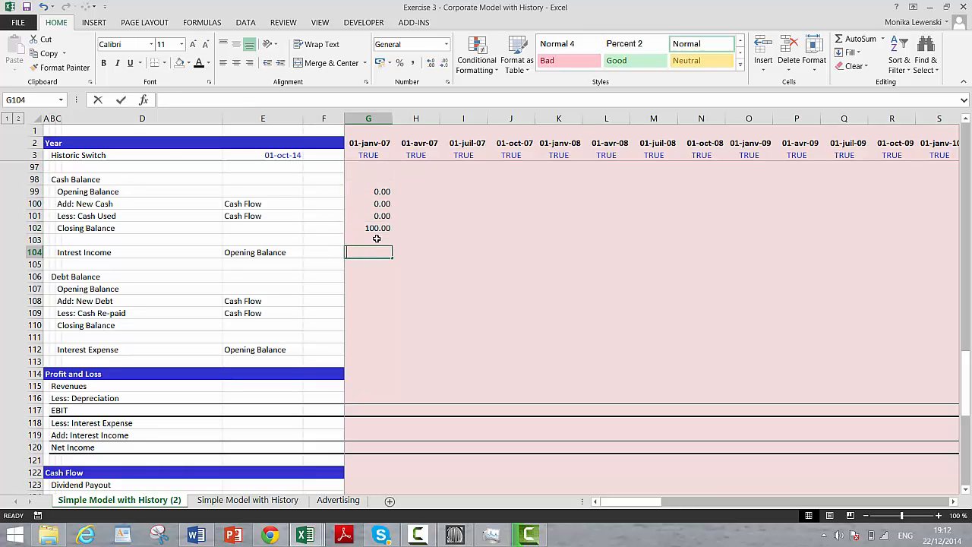
{"action": "type", "text": "=if("}
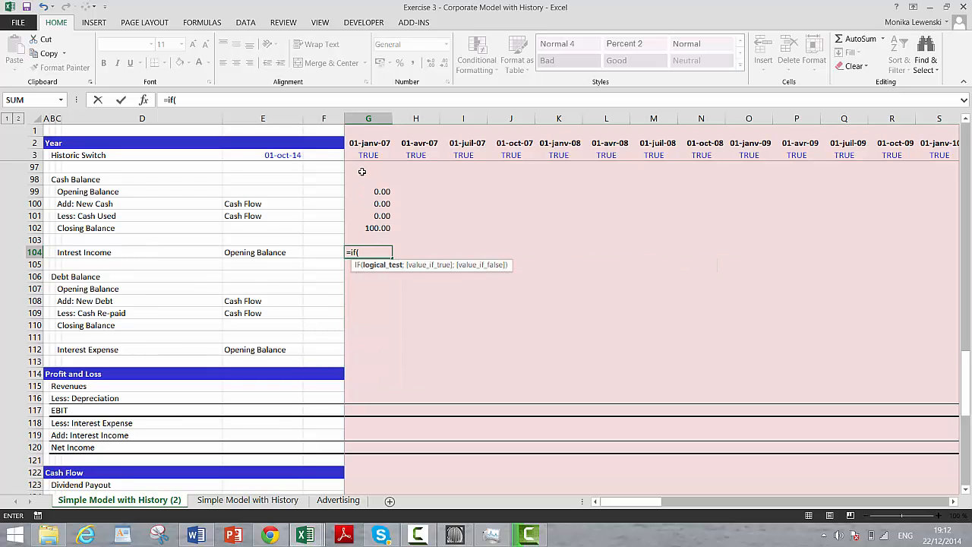
{"action": "left_click", "coordinate": [367, 156]}
{"action": "type", "text": ";"}
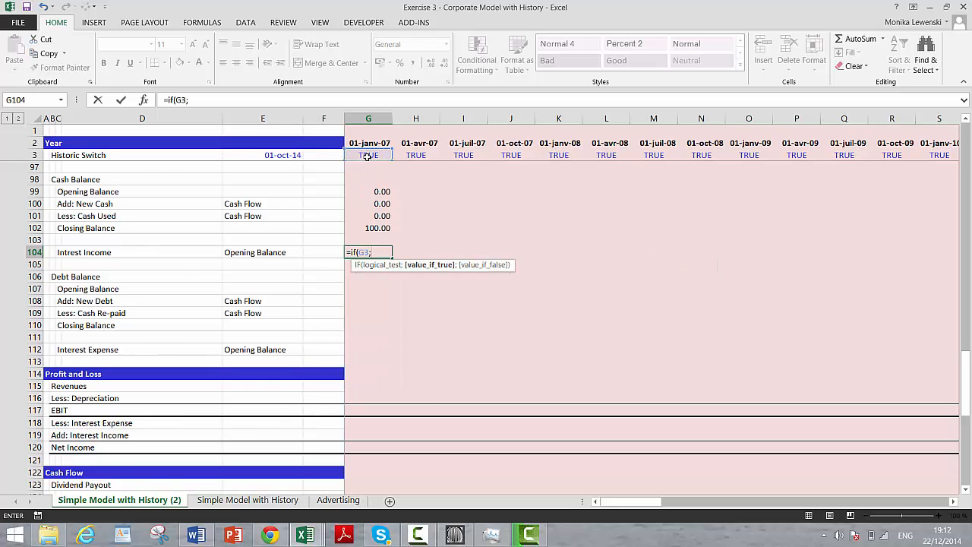
{"action": "key", "text": "Page_Up"}
{"action": "key", "text": "Page_Up"}
{"action": "key", "text": "Page_Up"}
{"action": "key", "text": "Page_Up"}
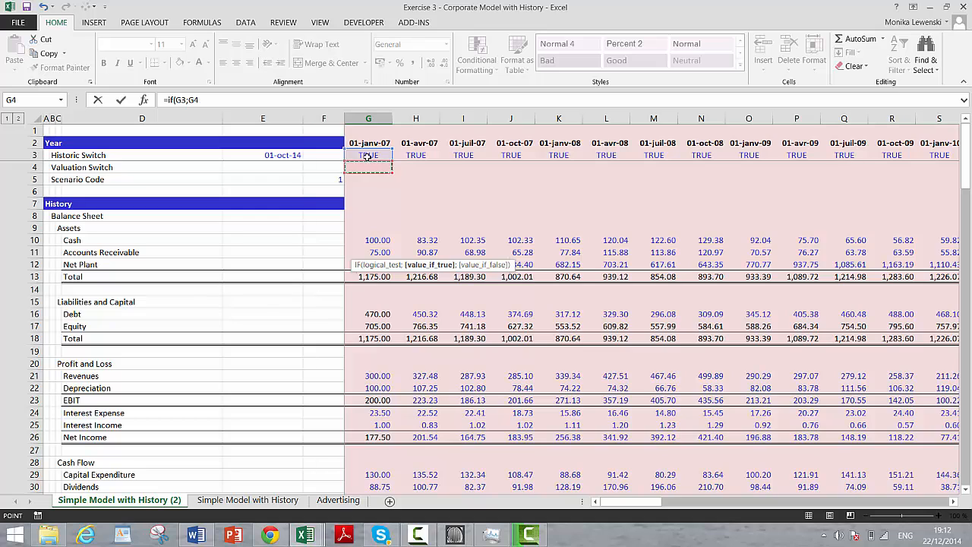
{"action": "key", "text": "Down"}
{"action": "key", "text": "Down"}
{"action": "key", "text": "Down"}
{"action": "key", "text": "Down"}
{"action": "key", "text": "Down"}
{"action": "key", "text": "Down"}
{"action": "key", "text": "Down"}
{"action": "key", "text": "Down"}
{"action": "key", "text": "Down"}
{"action": "key", "text": "Down"}
{"action": "key", "text": "Down"}
{"action": "key", "text": "Down"}
{"action": "key", "text": "Down"}
{"action": "key", "text": "Down"}
{"action": "key", "text": "Down"}
{"action": "key", "text": "Down"}
{"action": "key", "text": "Down"}
{"action": "key", "text": "Down"}
{"action": "key", "text": "Down"}
{"action": "key", "text": "Down"}
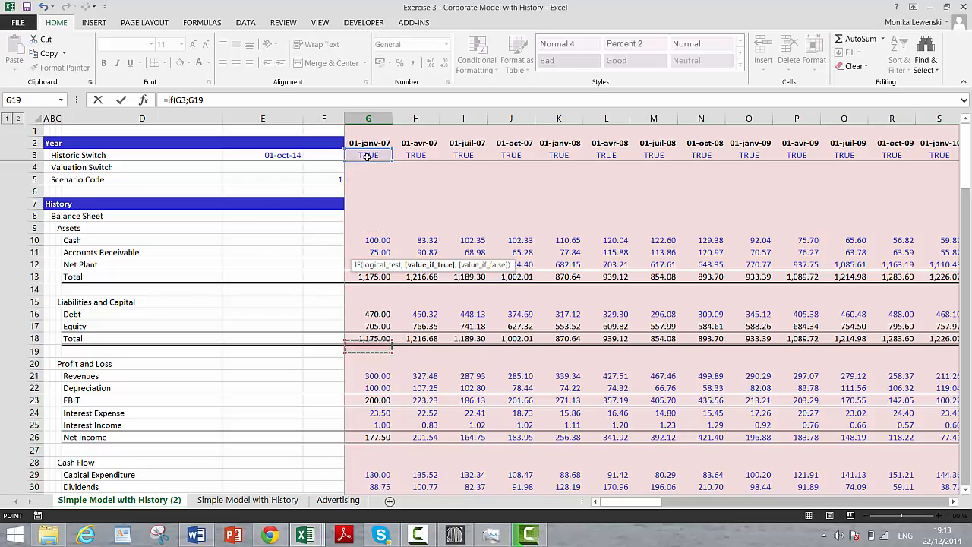
{"action": "key", "text": "Up"}
{"action": "type", "text": ";"}
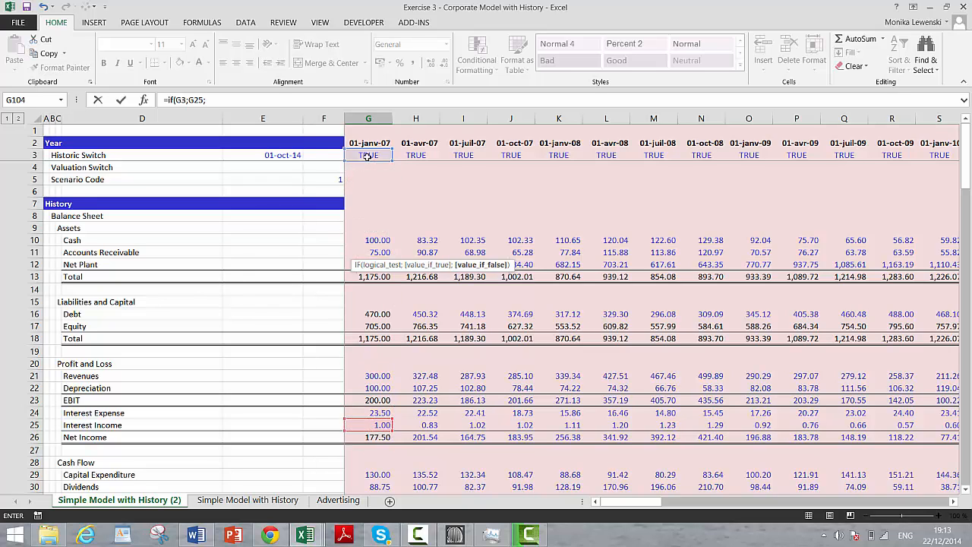
{"action": "key", "text": "Up"}
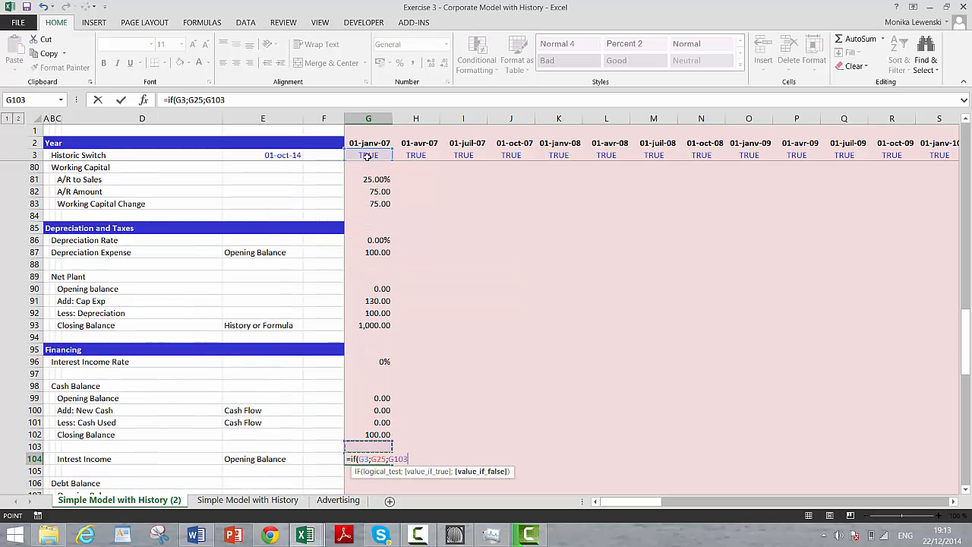
{"action": "key", "text": "Up"}
{"action": "key", "text": "Up"}
{"action": "key", "text": "Up"}
{"action": "key", "text": "Up"}
{"action": "key", "text": "Up"}
{"action": "key", "text": "Up"}
{"action": "key", "text": "Up"}
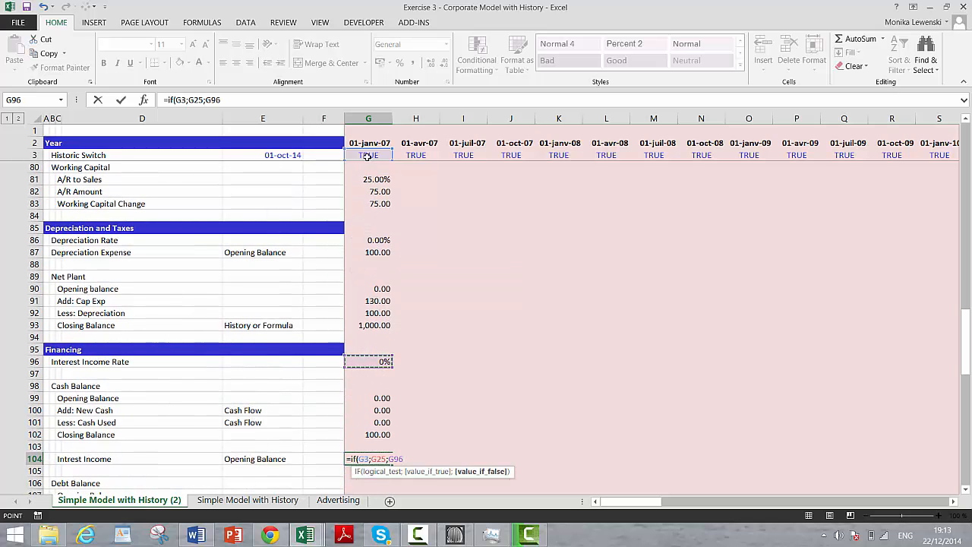
{"action": "type", "text": "*"}
{"action": "key", "text": "Up"}
{"action": "key", "text": "Up"}
{"action": "key", "text": "Up"}
{"action": "key", "text": "Up"}
{"action": "key", "text": "Up"}
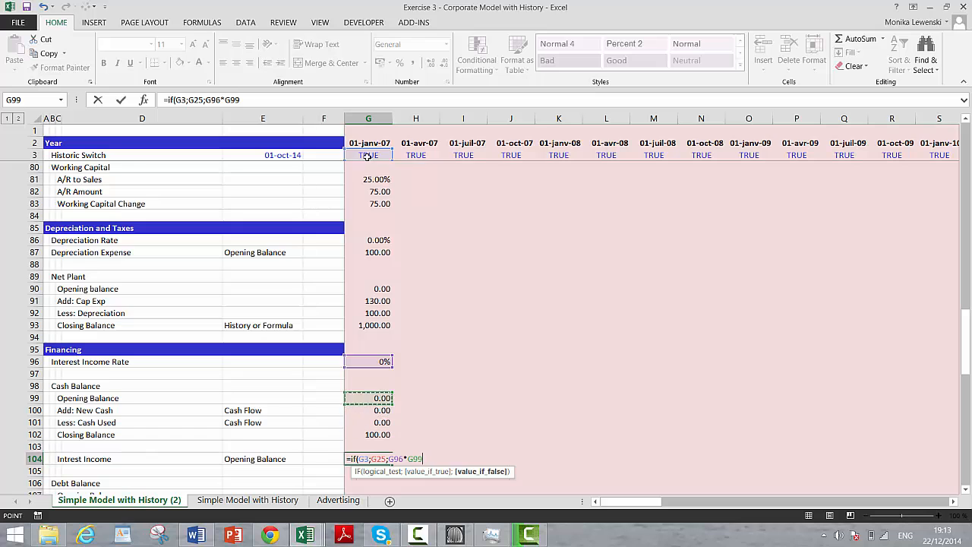
{"action": "type", "text": ")"}
{"action": "key", "text": "Return"}
Step: Enter an IF formula for the debt closing balance in G110: historic debt G16 when G3 is TRUE, otherwise calculated from the debt rows above
{"action": "key", "text": "Up"}
{"action": "key", "text": "Down"}
{"action": "key", "text": "Down"}
{"action": "key", "text": "Down"}
{"action": "key", "text": "Down"}
{"action": "key", "text": "Down"}
{"action": "key", "text": "Down"}
{"action": "key", "text": "Down"}
{"action": "key", "text": "Down"}
{"action": "key", "text": "Down"}
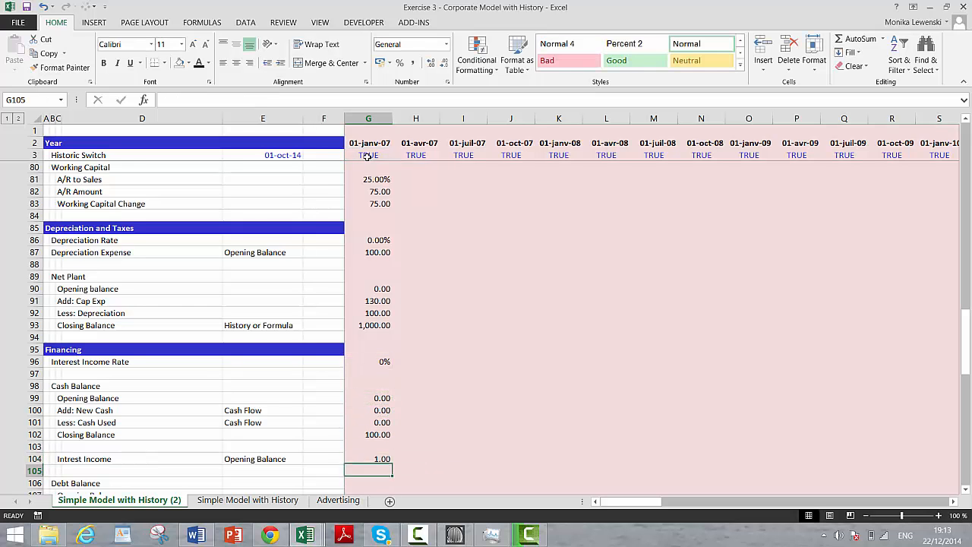
{"action": "key", "text": "Up"}
{"action": "key", "text": "Up"}
{"action": "key", "text": "Up"}
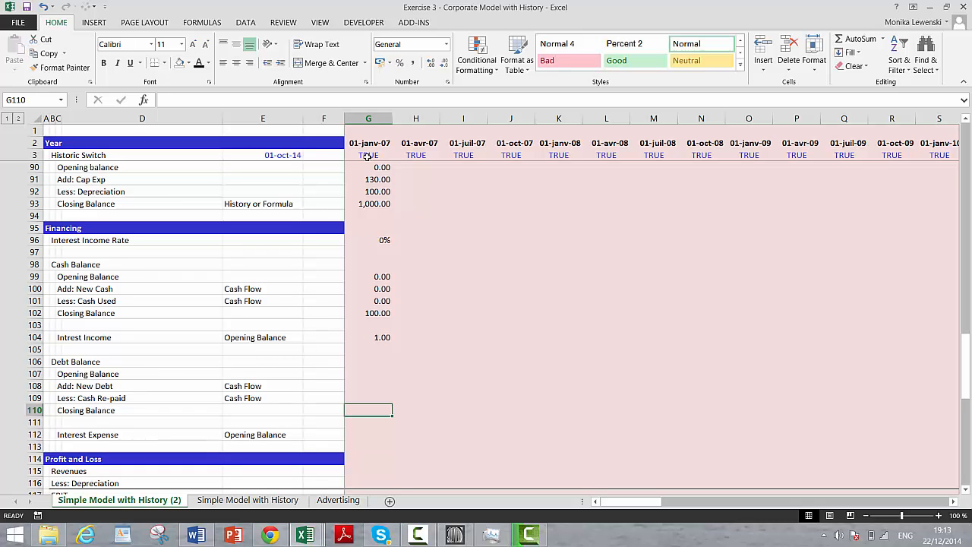
{"action": "type", "text": "=if("}
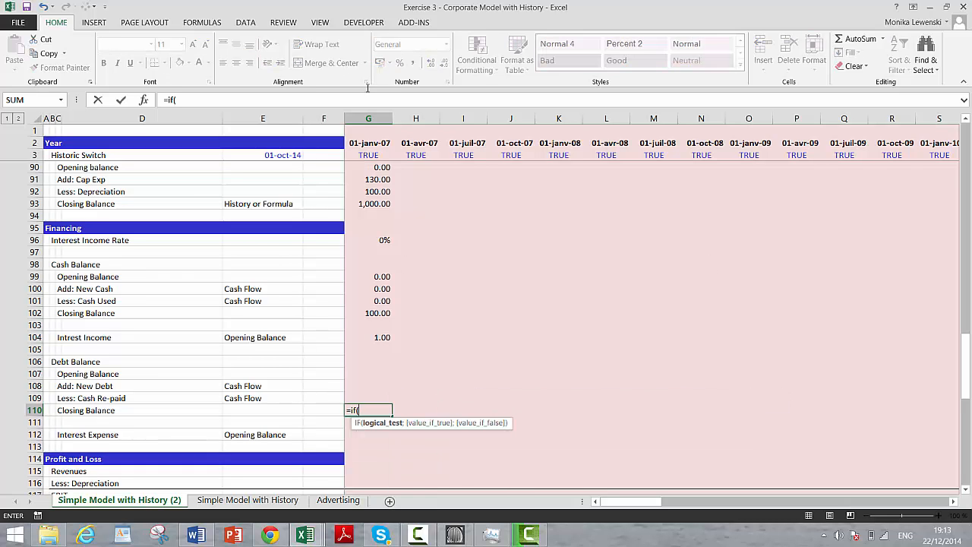
{"action": "left_click", "coordinate": [371, 156]}
{"action": "type", "text": ";"}
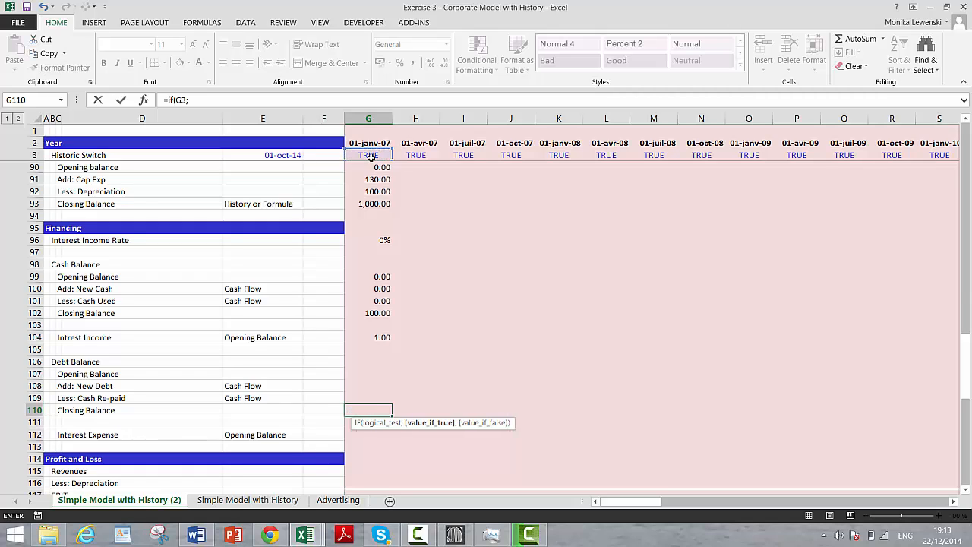
{"action": "key", "text": "ctrl+Up"}
{"action": "key", "text": "ctrl+Up"}
{"action": "key", "text": "ctrl+Up"}
{"action": "key", "text": "ctrl+Up"}
{"action": "key", "text": "ctrl+Up"}
{"action": "key", "text": "ctrl+Up"}
{"action": "key", "text": "ctrl+Up"}
{"action": "key", "text": "ctrl+Up"}
{"action": "key", "text": "ctrl+Up"}
{"action": "key", "text": "ctrl+Up"}
{"action": "key", "text": "ctrl+Up"}
{"action": "key", "text": "ctrl+Up"}
{"action": "key", "text": "Down"}
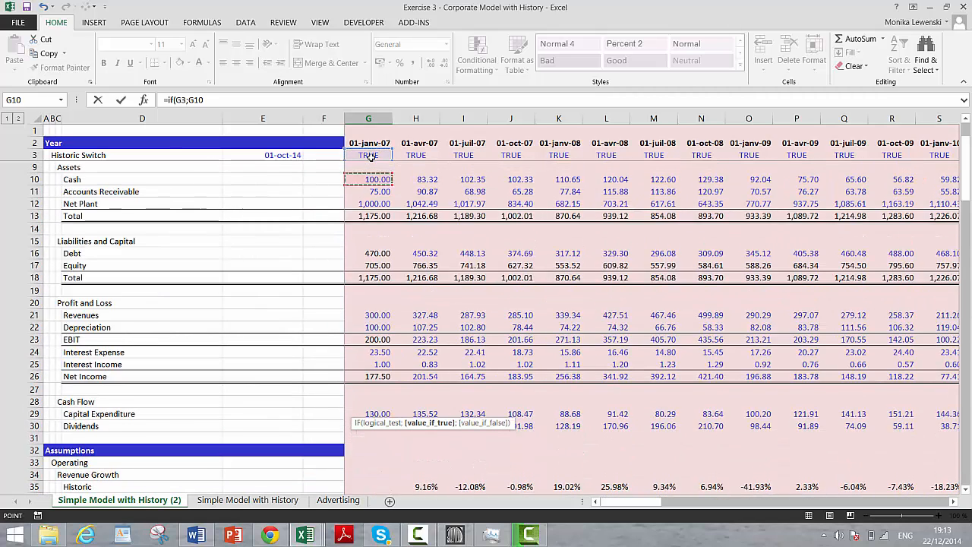
{"action": "key", "text": "Down"}
{"action": "key", "text": "Down"}
{"action": "key", "text": "Down"}
{"action": "key", "text": "Down"}
{"action": "key", "text": "Down"}
{"action": "key", "text": "Down"}
{"action": "type", "text": ";"}
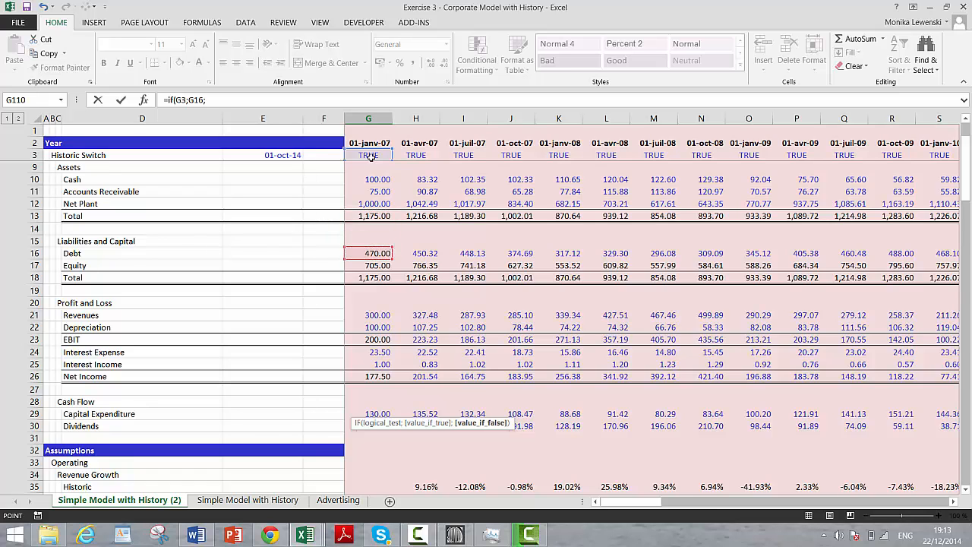
{"action": "key", "text": "Up"}
{"action": "key", "text": "Up"}
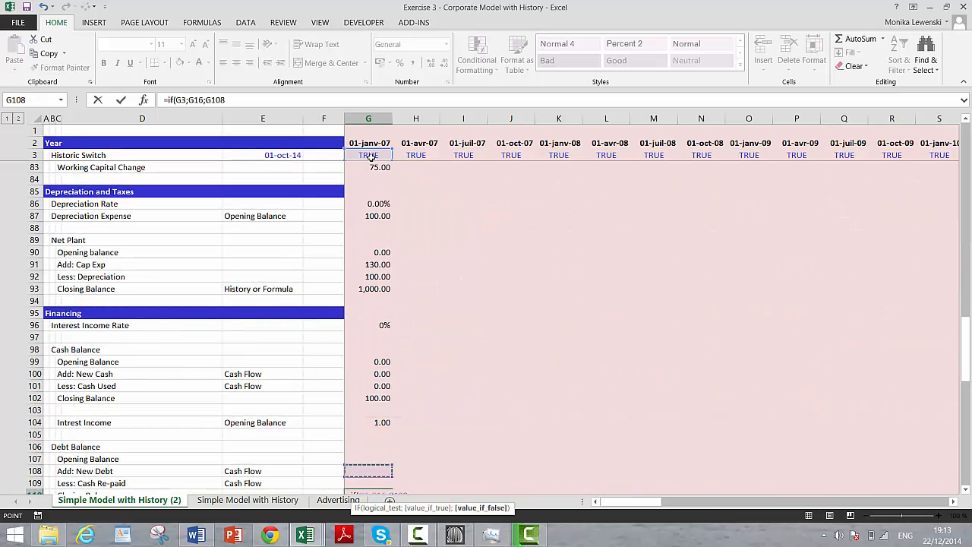
{"action": "type", "text": "-"}
{"action": "key", "text": "Down"}
{"action": "key", "text": "Up"}
{"action": "key", "text": "Up"}
{"action": "type", "text": ")"}
{"action": "key", "text": "Return"}
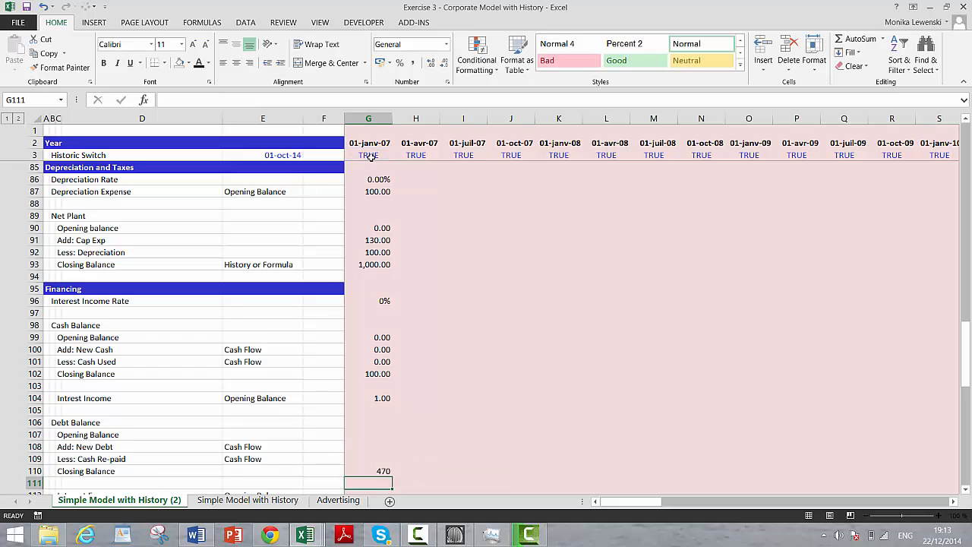
Step: Enter a link to the prior period's closing debt balance F110 in G108
{"action": "key", "text": "Up"}
{"action": "key", "text": "Up"}
{"action": "key", "text": "Up"}
{"action": "type", "text": "="}
{"action": "key", "text": "Down"}
{"action": "key", "text": "Down"}
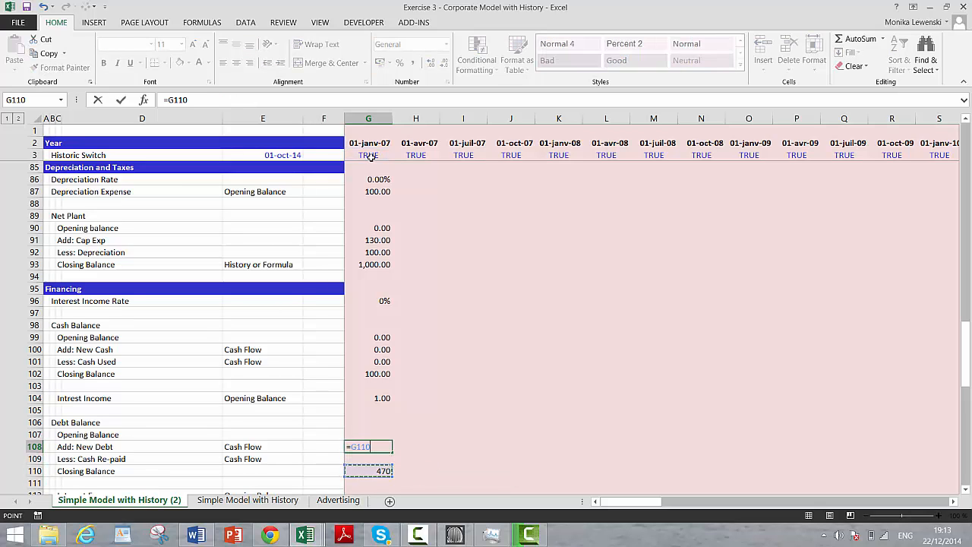
{"action": "key", "text": "Left"}
{"action": "key", "text": "ctrl+Return"}
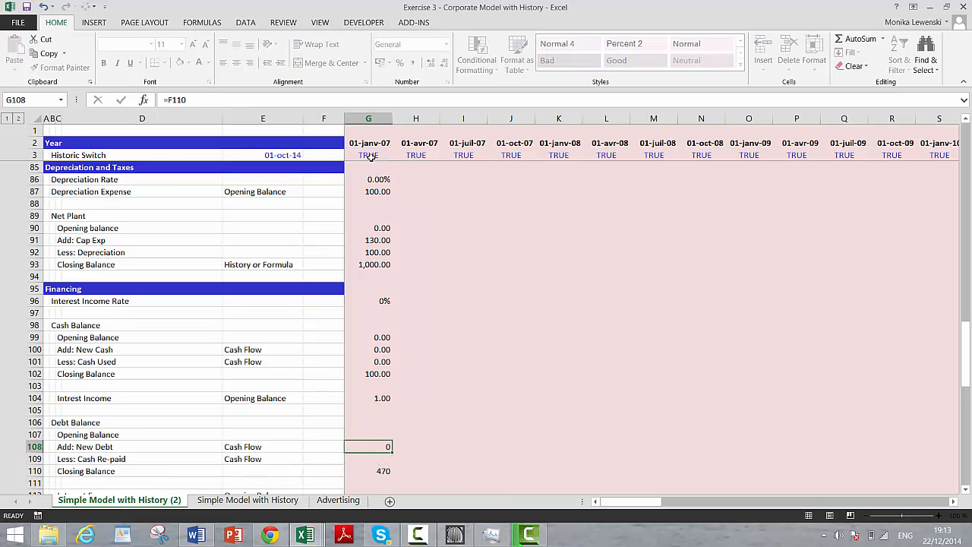
Step: Move the prior-period debt link from G108 up to the Opening Balance cell G107
{"action": "key", "text": "ctrl+x"}
{"action": "key", "text": "Up"}
{"action": "key", "text": "Return"}
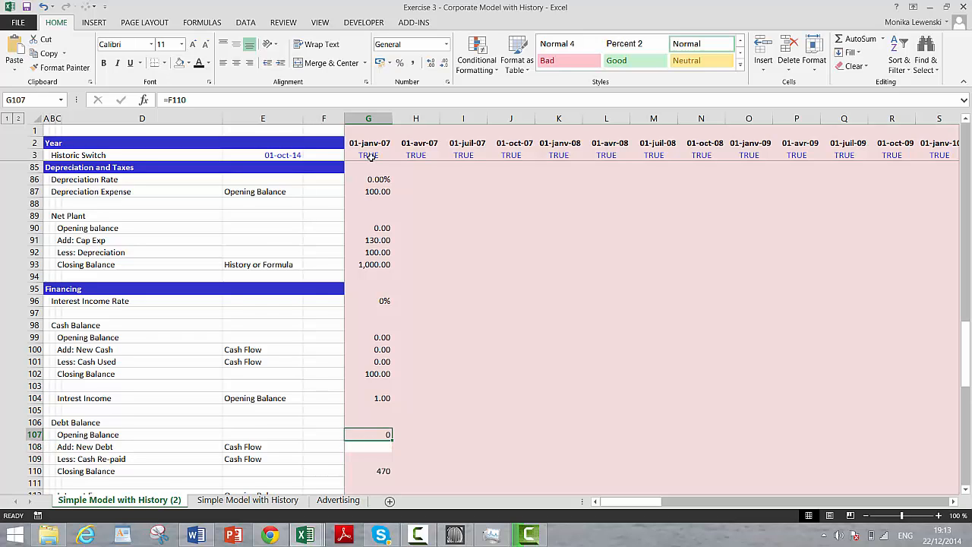
Step: Correct the debt closing balance formula in G110 to =IF(G3;G16;G107+G108-G109)
{"action": "key", "text": "Down"}
{"action": "key", "text": "Down"}
{"action": "key", "text": "Down"}
{"action": "key", "text": "F2"}
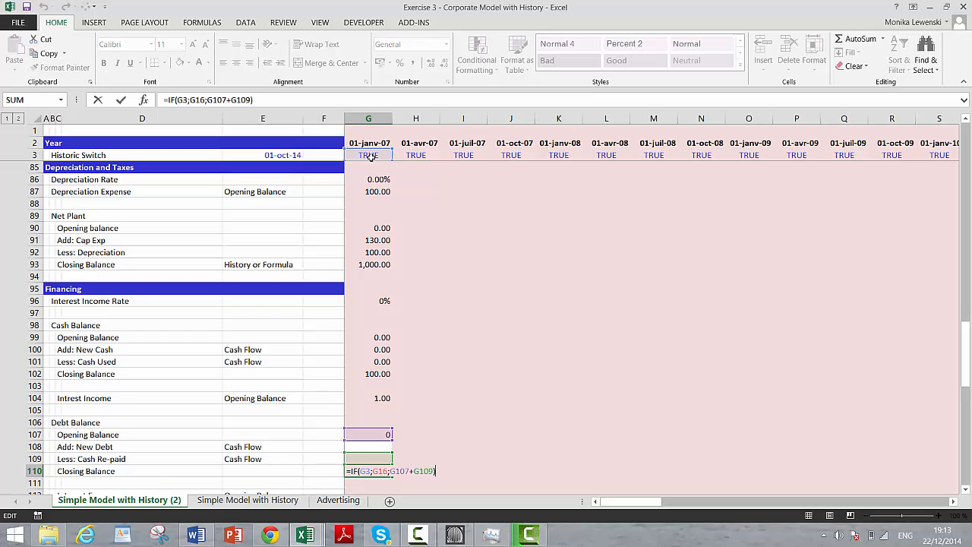
{"action": "key", "text": "BackSpace"}
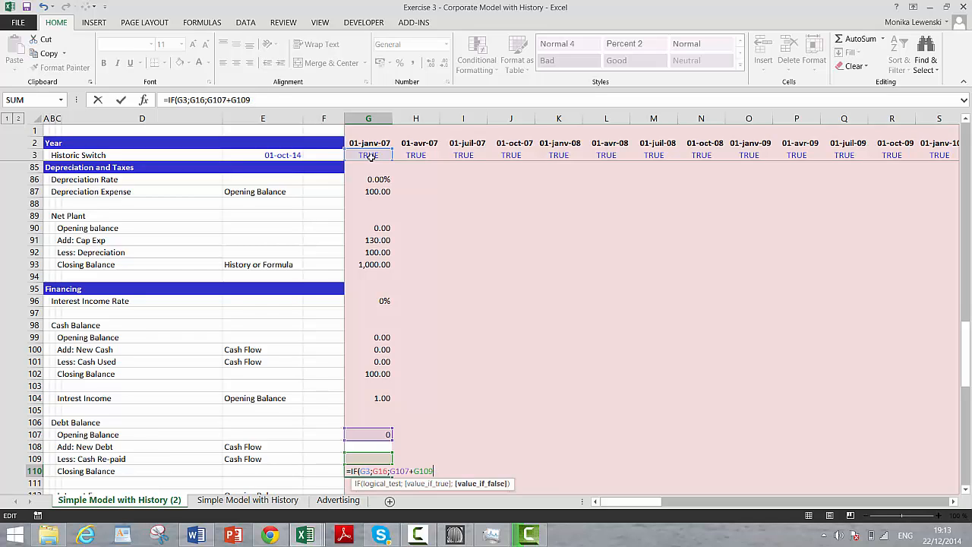
{"action": "key", "text": "BackSpace"}
{"action": "key", "text": "BackSpace"}
{"action": "key", "text": "BackSpace"}
{"action": "key", "text": "BackSpace"}
{"action": "key", "text": "BackSpace"}
{"action": "key", "text": "BackSpace"}
{"action": "key", "text": "BackSpace"}
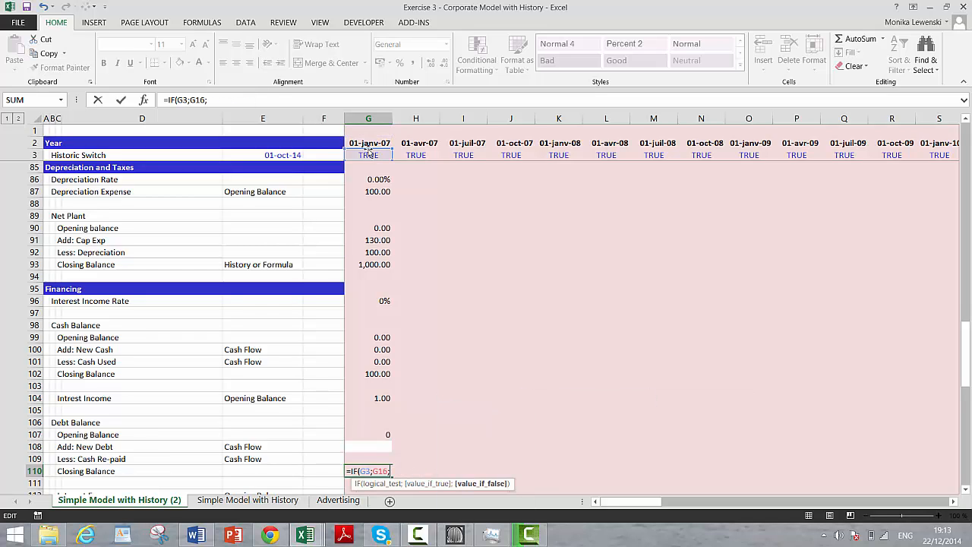
{"action": "left_click", "coordinate": [370, 434]}
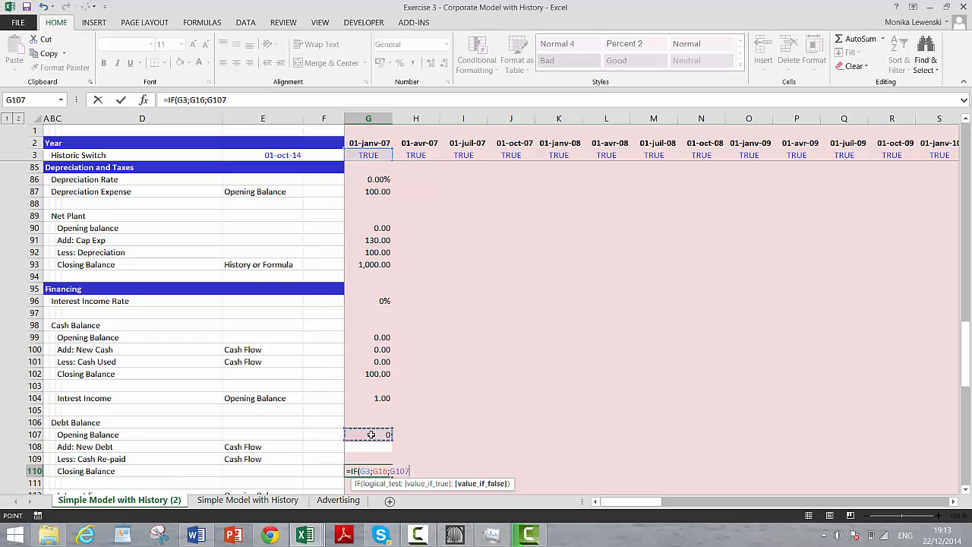
{"action": "left_click", "coordinate": [368, 448]}
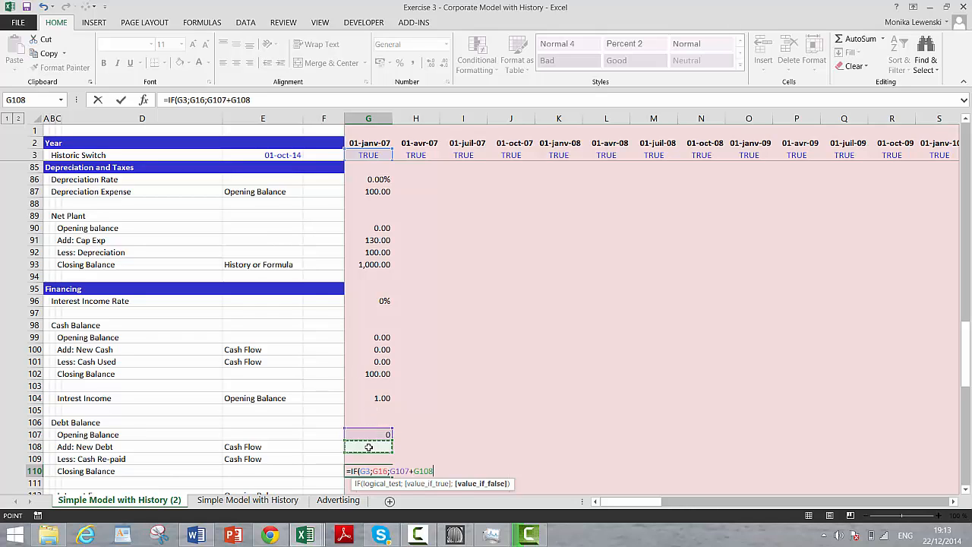
{"action": "type", "text": "-"}
{"action": "key", "text": "Up"}
{"action": "type", "text": ")"}
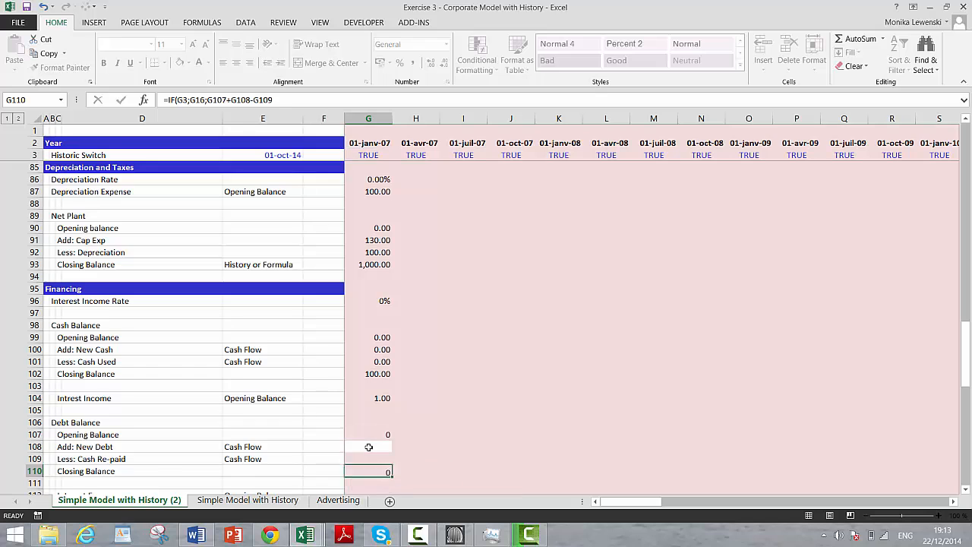
{"action": "key", "text": "Return"}
Step: Format the debt balance cells G107:G110 as numbers with two decimals
{"action": "key", "text": "Up"}
{"action": "key", "text": "Up"}
{"action": "key", "text": "Up"}
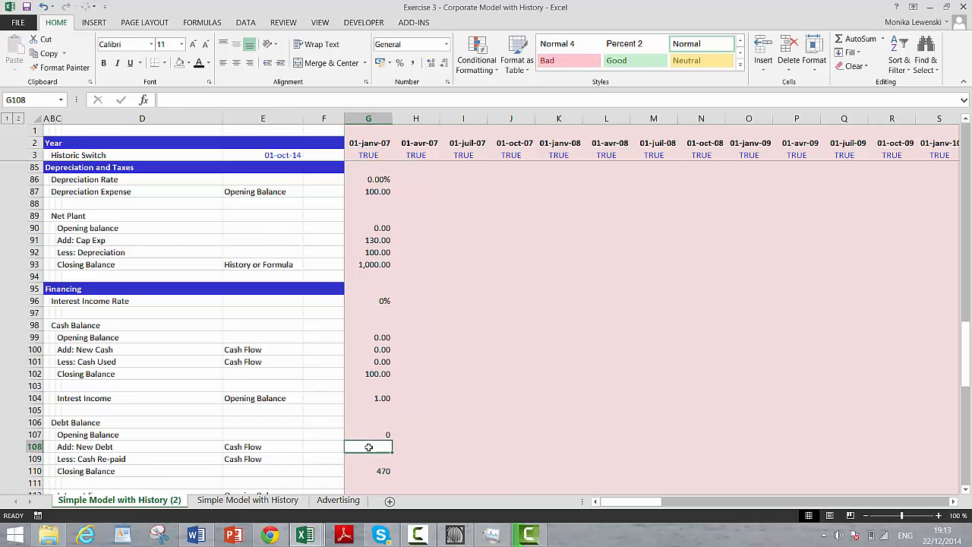
{"action": "key", "text": "shift+Down"}
{"action": "key", "text": "shift+Down"}
{"action": "key", "text": "shift+Down"}
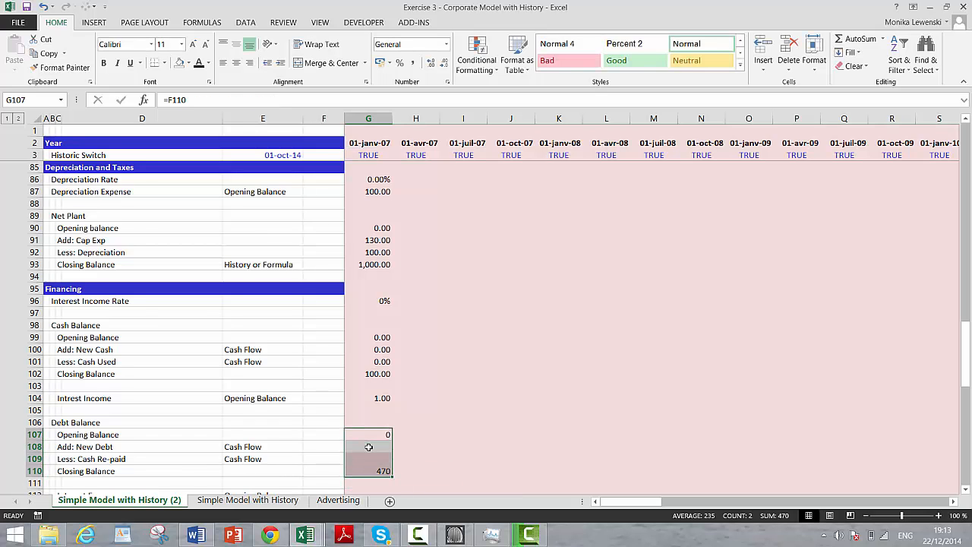
{"action": "key", "text": "ctrl+1"}
{"action": "key", "text": "Return"}
{"action": "key", "text": "shift+Up"}
{"action": "key", "text": "shift+Up"}
{"action": "key", "text": "shift+Up"}
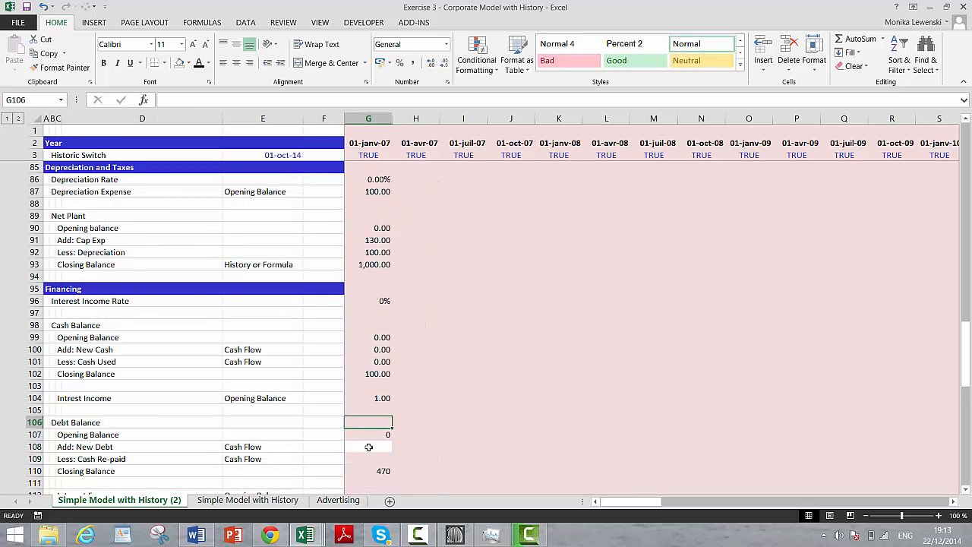
{"action": "key", "text": "shift+Down"}
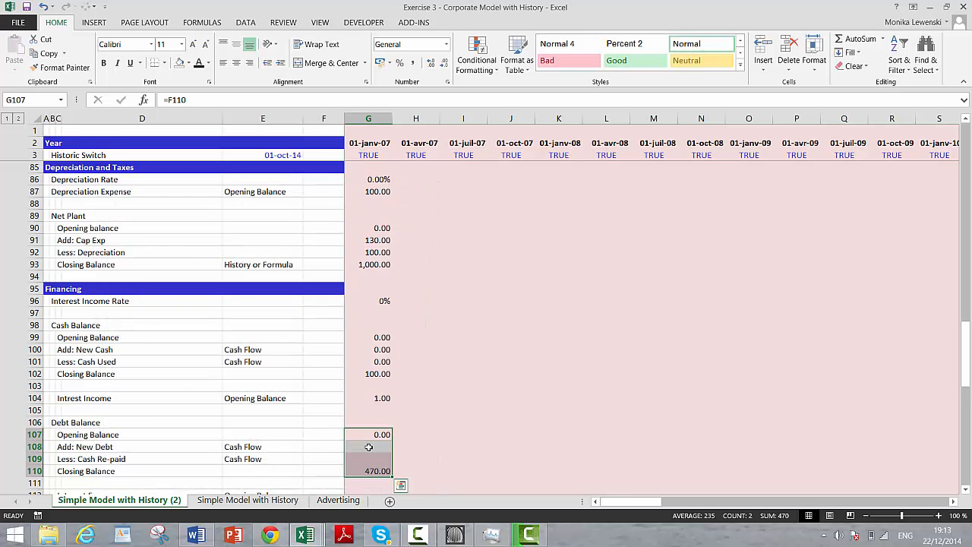
Step: Link the Add: New Debt cell G108 to the cash flow debt line in G138
{"action": "left_click", "coordinate": [368, 447]}
{"action": "type", "text": "="}
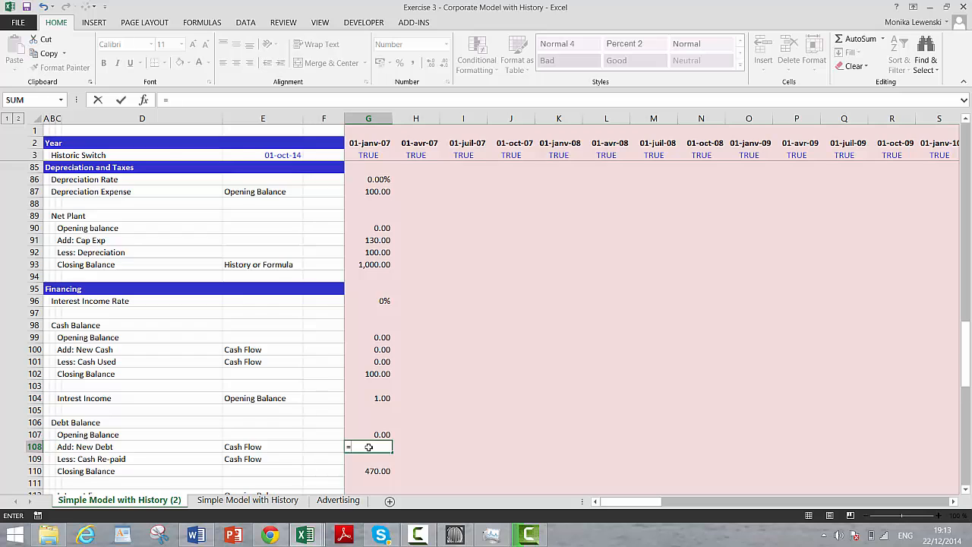
{"action": "scroll", "coordinate": [369, 447], "scroll_direction": "down", "scroll_amount": 9}
{"action": "left_click", "coordinate": [368, 446]}
{"action": "key", "text": "Down"}
{"action": "key", "text": "Down"}
{"action": "key", "text": "Down"}
{"action": "key", "text": "Down"}
{"action": "key", "text": "Down"}
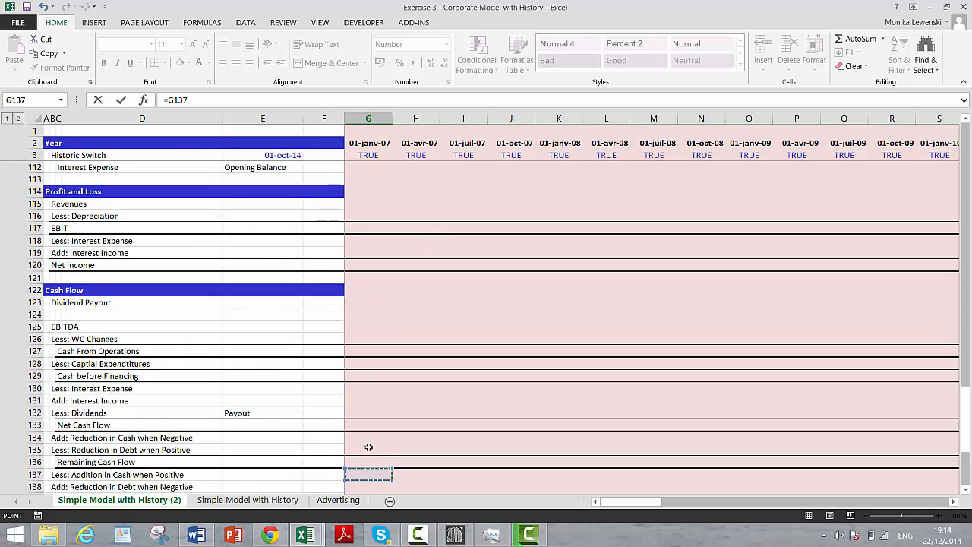
{"action": "key", "text": "Up"}
{"action": "key", "text": "Up"}
{"action": "key", "text": "Up"}
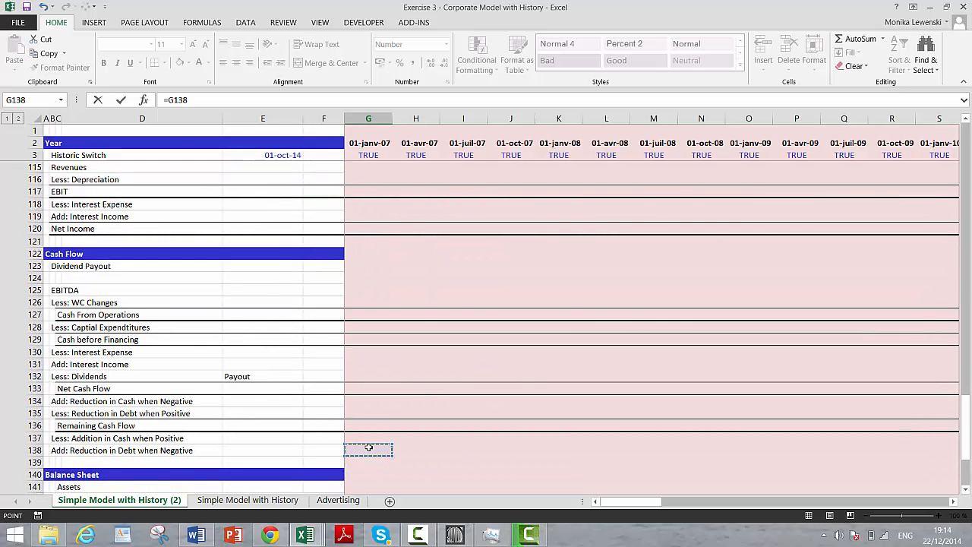
{"action": "key", "text": "Up"}
{"action": "key", "text": "Return"}
{"action": "key", "text": "Return"}
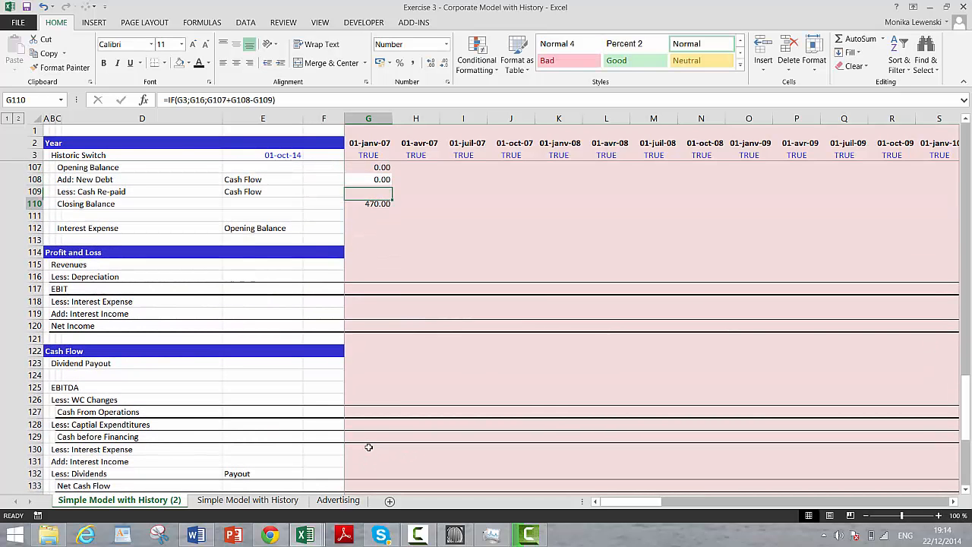
Step: Link the Less: Cash Re-paid cell G109 to the cash flow line Less: Reduction in Debt when Positive in G135
{"action": "key", "text": "Up"}
{"action": "type", "text": "="}
{"action": "key", "text": "Right"}
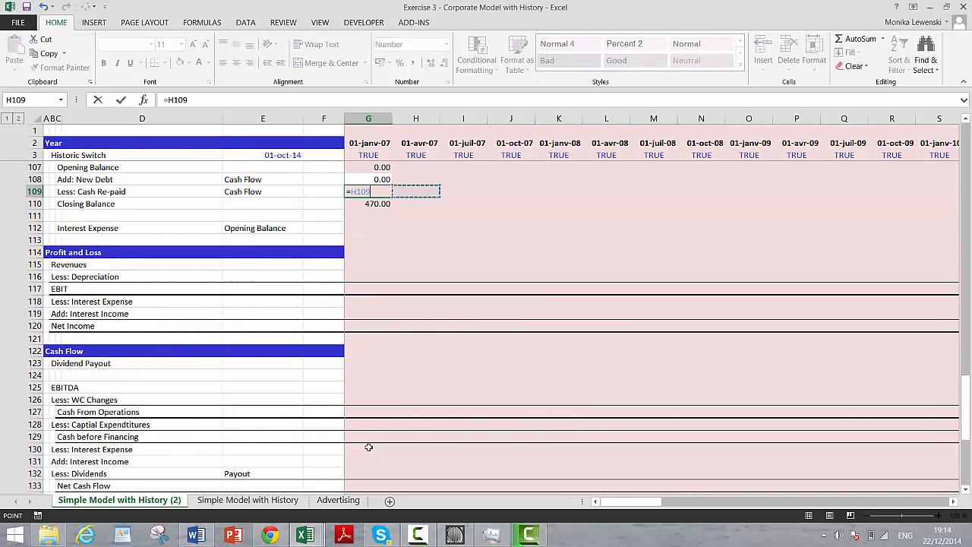
{"action": "key", "text": "Left"}
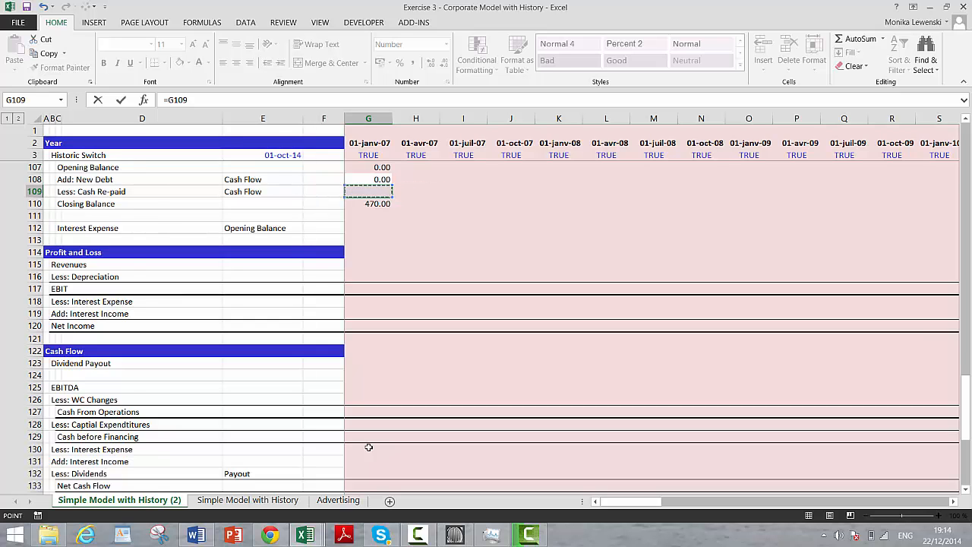
{"action": "key", "text": "Page_Down"}
{"action": "key", "text": "Up"}
{"action": "key", "text": "Up"}
{"action": "key", "text": "Up"}
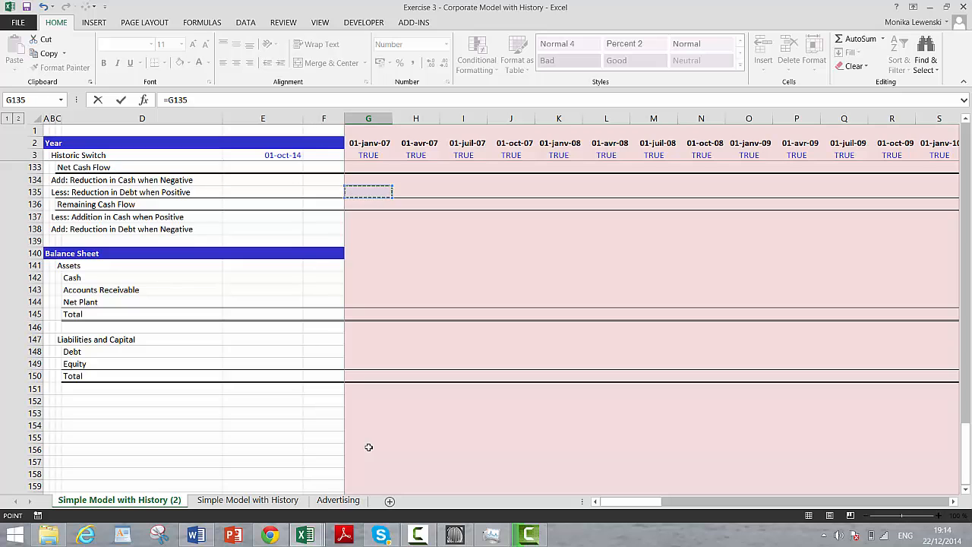
{"action": "key", "text": "Return"}
Step: Review the debt balance formulas in G107:G110, including the closing balance formula, and the empty rows below them
{"action": "key", "text": "Up"}
{"action": "key", "text": "Up"}
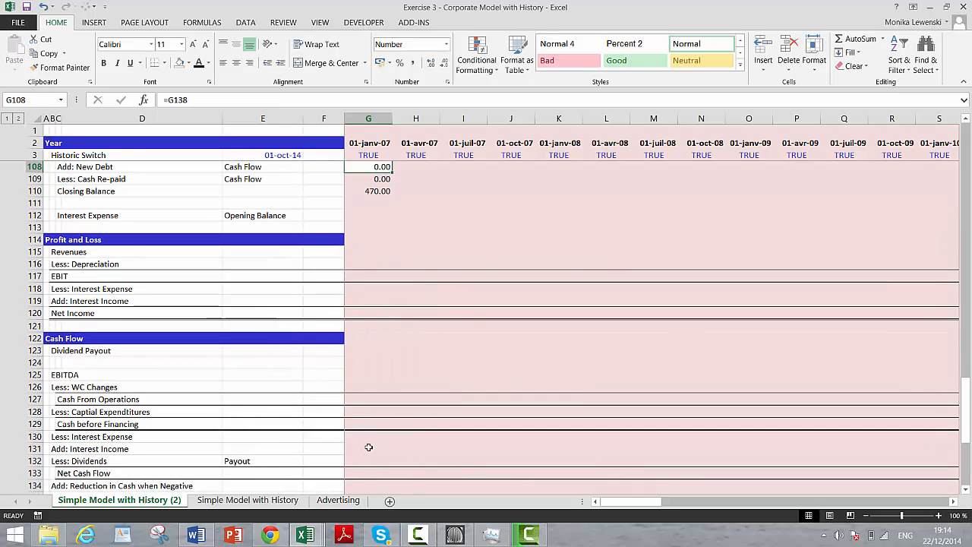
{"action": "key", "text": "Down"}
{"action": "key", "text": "Down"}
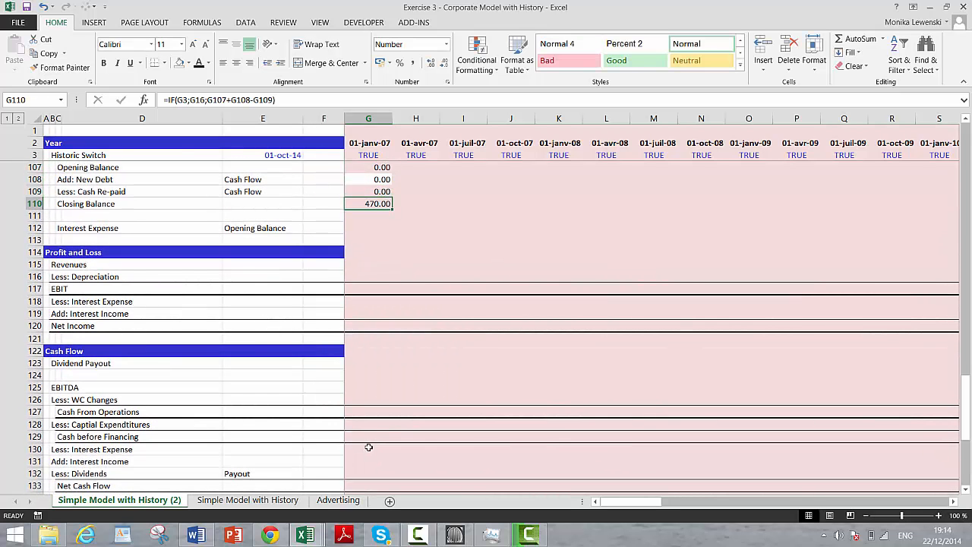
{"action": "key", "text": "F2"}
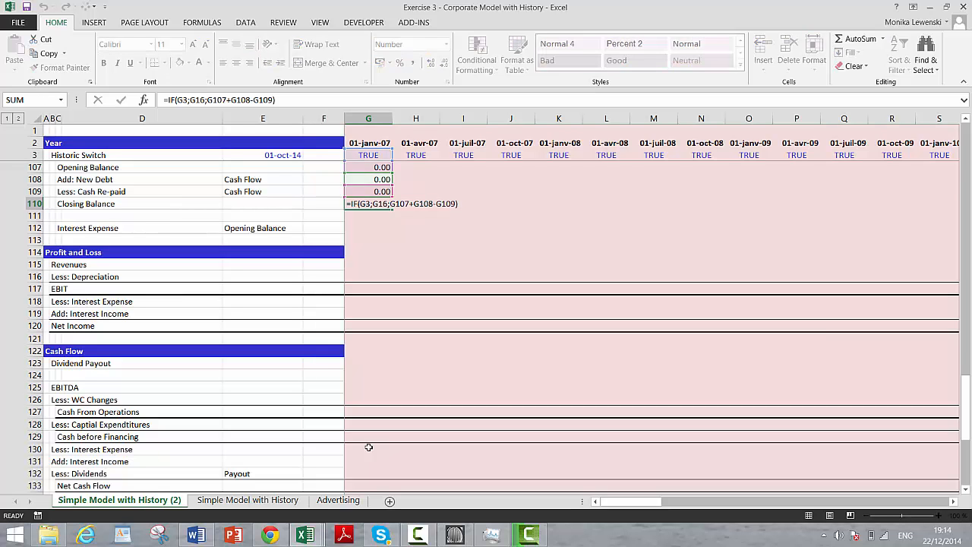
{"action": "key", "text": "Return"}
{"action": "key", "text": "Up"}
{"action": "key", "text": "Up"}
{"action": "key", "text": "Up"}
{"action": "key", "text": "Up"}
{"action": "key", "text": "Up"}
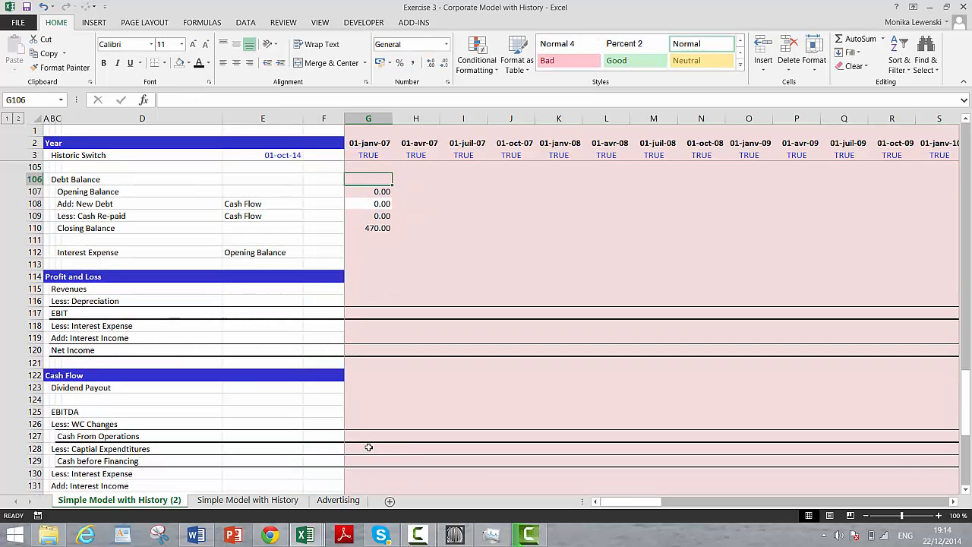
{"action": "key", "text": "Down"}
{"action": "key", "text": "Down"}
{"action": "key", "text": "Down"}
{"action": "key", "text": "Down"}
{"action": "key", "text": "Down"}
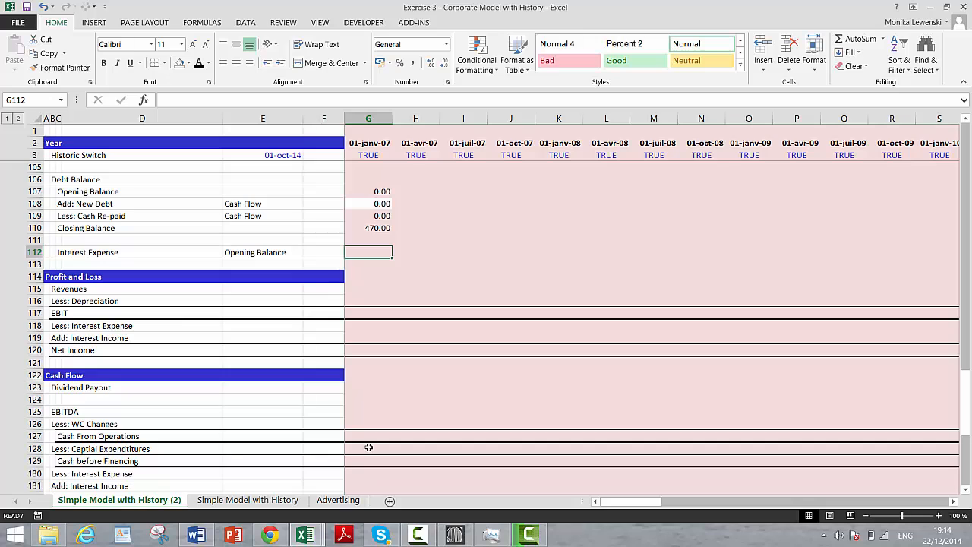
{"action": "key", "text": "Up"}
{"action": "key", "text": "Up"}
{"action": "key", "text": "Up"}
{"action": "key", "text": "Up"}
{"action": "key", "text": "Up"}
{"action": "key", "text": "Up"}
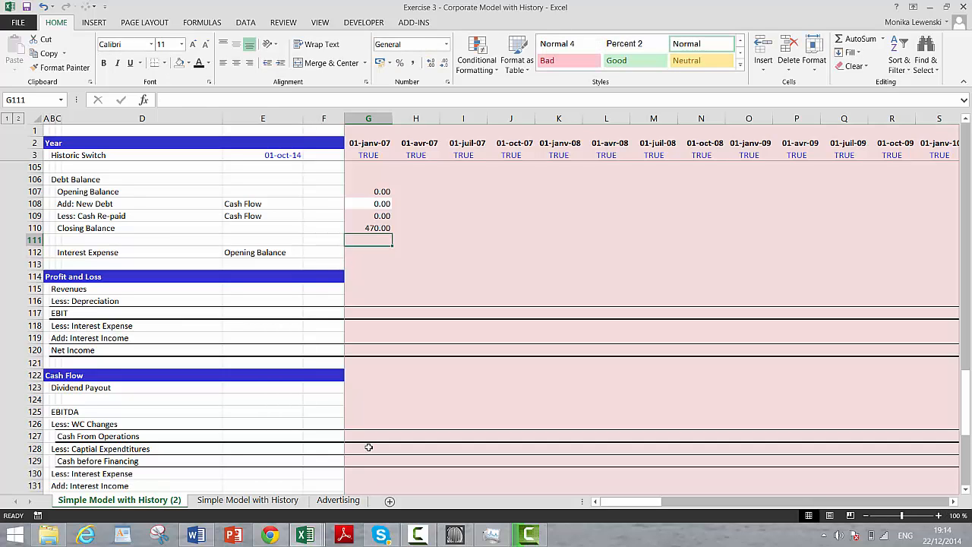
{"action": "key", "text": "Down"}
{"action": "key", "text": "Down"}
{"action": "key", "text": "Down"}
{"action": "key", "text": "Down"}
{"action": "key", "text": "Down"}
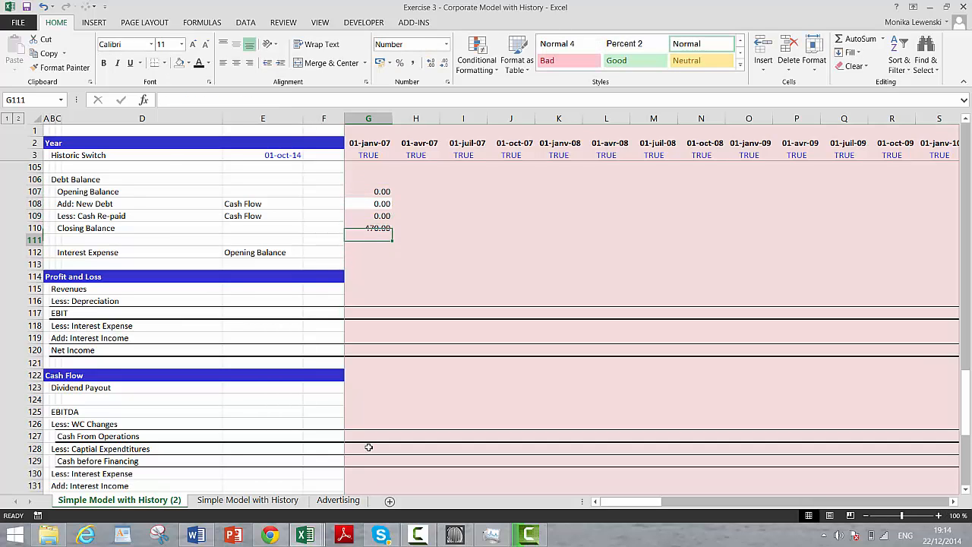
Step: Link G111 to the interest expense rate in G64 and format it as a percentage with two decimals
{"action": "type", "text": "="}
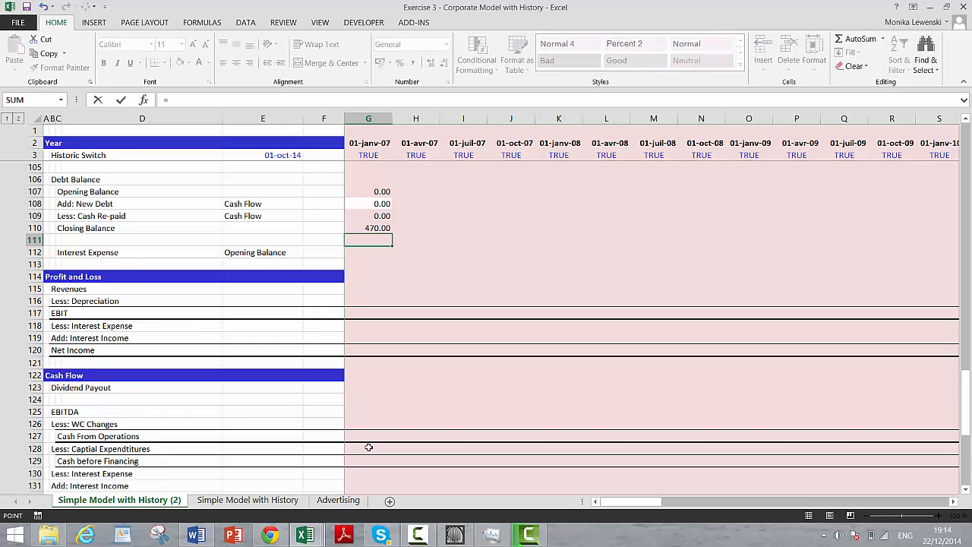
{"action": "key", "text": "Page_Up"}
{"action": "key", "text": "Page_Up"}
{"action": "key", "text": "Page_Up"}
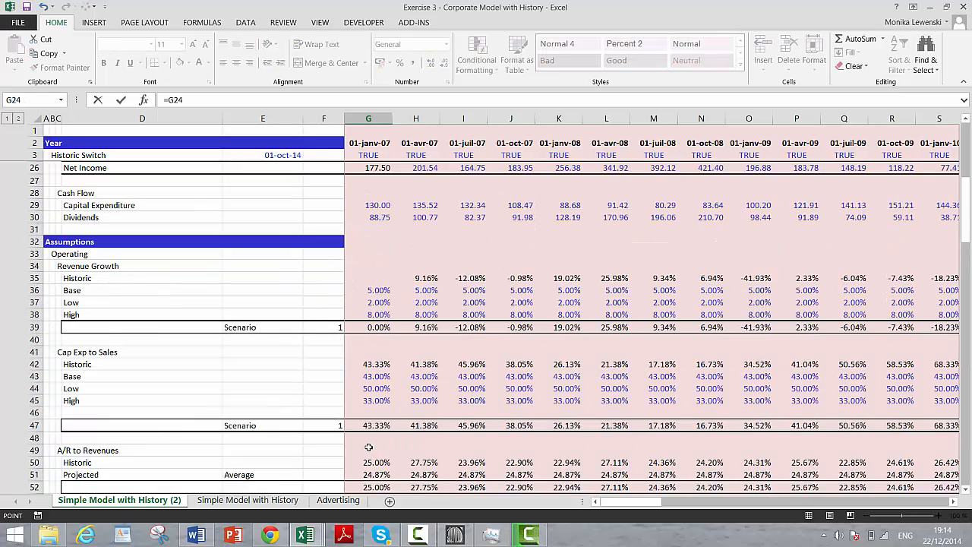
{"action": "key", "text": "Up"}
{"action": "key", "text": "Up"}
{"action": "key", "text": "Up"}
{"action": "key", "text": "Up"}
{"action": "key", "text": "Up"}
{"action": "key", "text": "Up"}
{"action": "key", "text": "Up"}
{"action": "key", "text": "Up"}
{"action": "key", "text": "Down"}
{"action": "key", "text": "Down"}
{"action": "key", "text": "Down"}
{"action": "key", "text": "Down"}
{"action": "key", "text": "Down"}
{"action": "key", "text": "Down"}
{"action": "key", "text": "Down"}
{"action": "key", "text": "Down"}
{"action": "key", "text": "Down"}
{"action": "key", "text": "Down"}
{"action": "key", "text": "Down"}
{"action": "key", "text": "Down"}
{"action": "key", "text": "Down"}
{"action": "key", "text": "Down"}
{"action": "key", "text": "Down"}
{"action": "key", "text": "Down"}
{"action": "key", "text": "Down"}
{"action": "key", "text": "Down"}
{"action": "key", "text": "Down"}
{"action": "key", "text": "Down"}
{"action": "key", "text": "Down"}
{"action": "key", "text": "Down"}
{"action": "key", "text": "Down"}
{"action": "key", "text": "Down"}
{"action": "key", "text": "Down"}
{"action": "key", "text": "Down"}
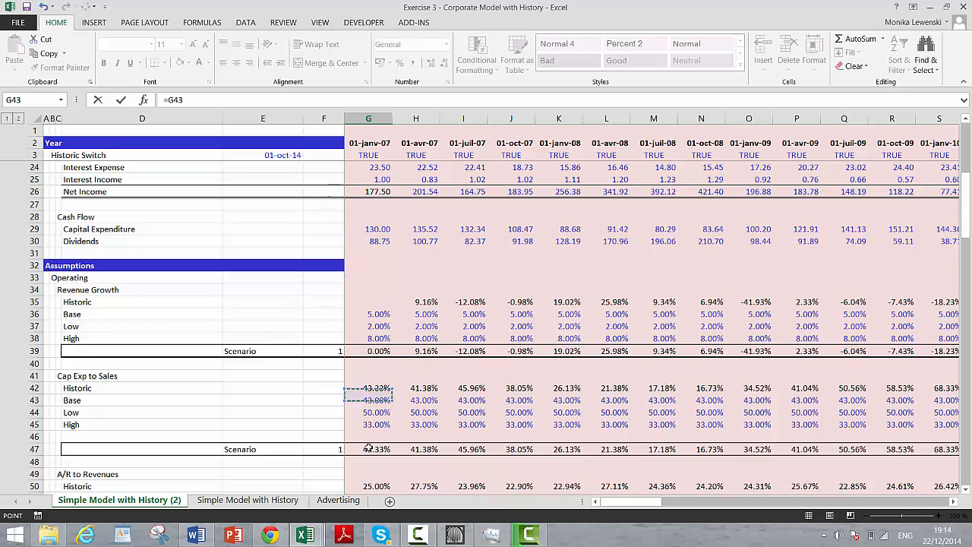
{"action": "key", "text": "Down"}
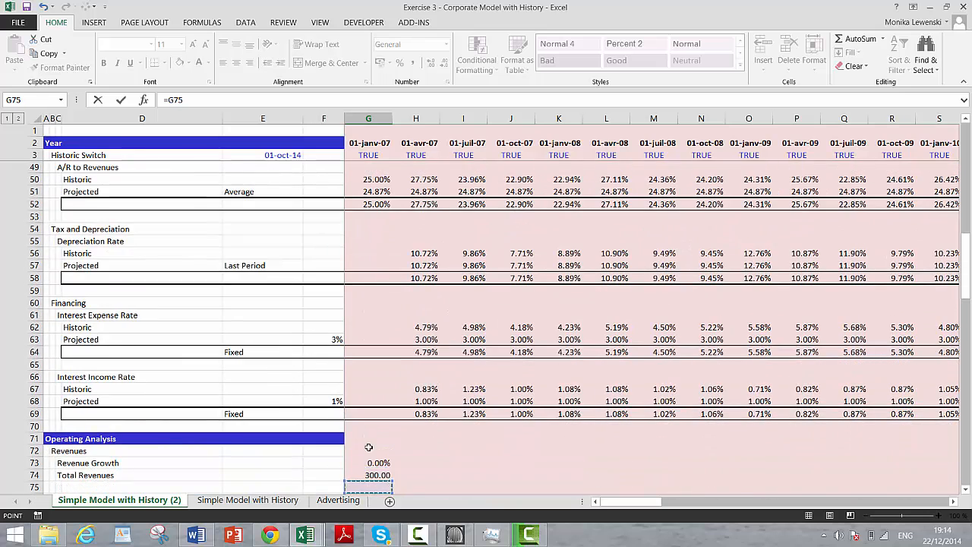
{"action": "key", "text": "Up"}
{"action": "key", "text": "Up"}
{"action": "key", "text": "Up"}
{"action": "key", "text": "Up"}
{"action": "key", "text": "Up"}
{"action": "key", "text": "Up"}
{"action": "key", "text": "Up"}
{"action": "key", "text": "Up"}
{"action": "key", "text": "Up"}
{"action": "key", "text": "Up"}
{"action": "key", "text": "Up"}
{"action": "key", "text": "Up"}
{"action": "key", "text": "Up"}
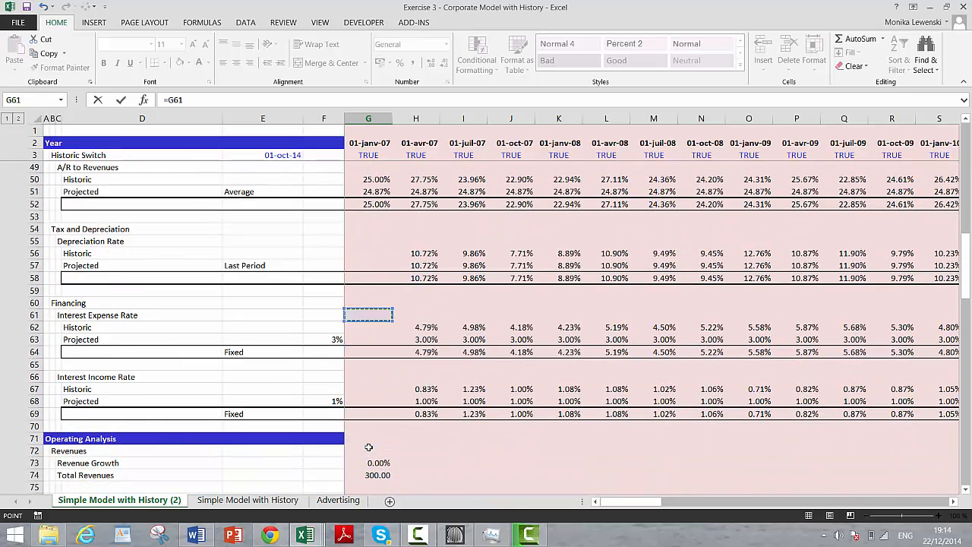
{"action": "key", "text": "Down"}
{"action": "key", "text": "Down"}
{"action": "key", "text": "Down"}
{"action": "key", "text": "Return"}
{"action": "key", "text": "Up"}
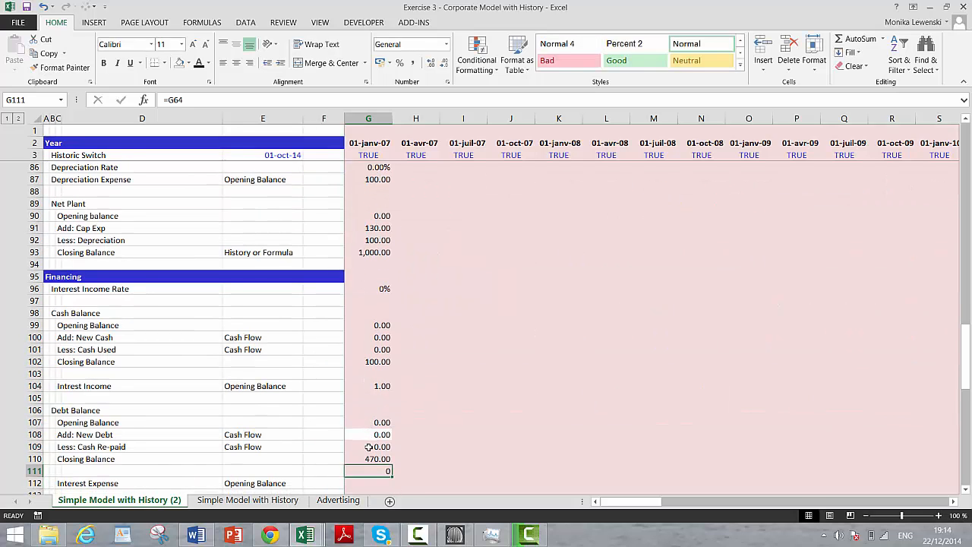
{"action": "left_click", "coordinate": [401, 63]}
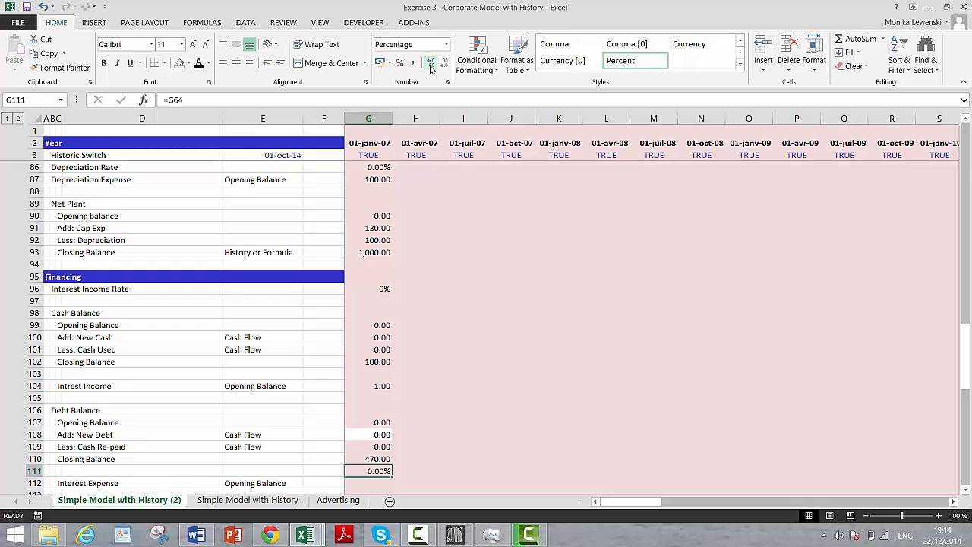
{"action": "key", "text": "Down"}
{"action": "type", "text": "="}
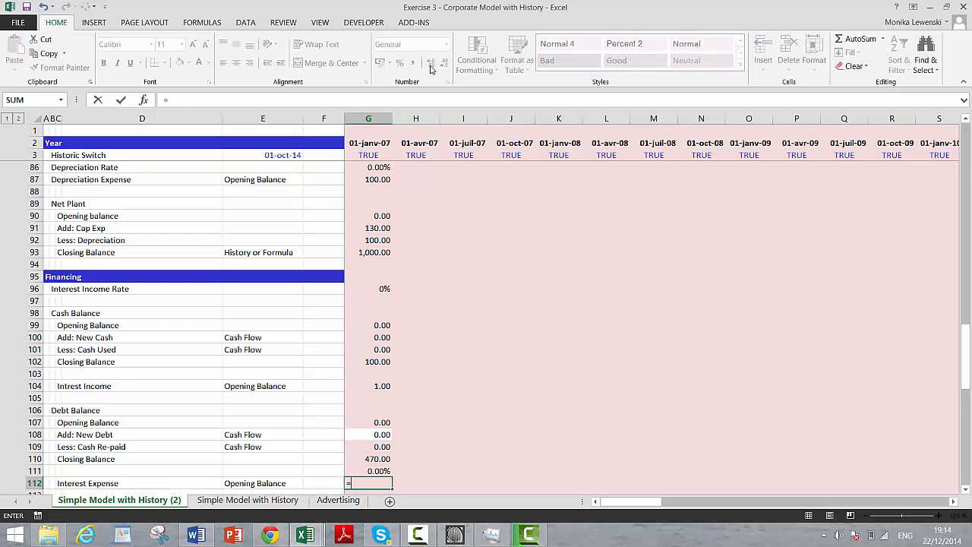
{"action": "key", "text": "Up"}
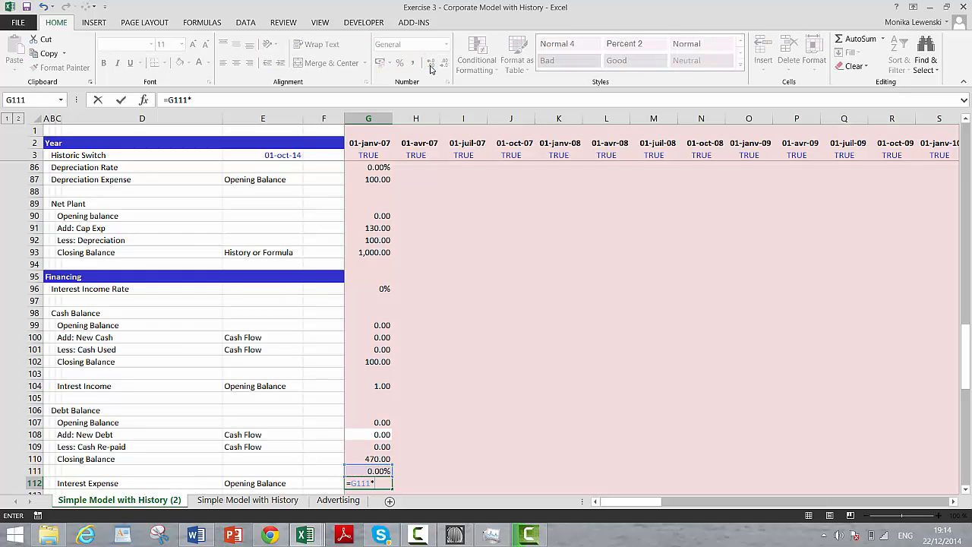
{"action": "key", "text": "Escape"}
Step: Enter the Interest Expense formula in G112: if historic switch G3 is true use historic G24, otherwise multiply rate G111 by the debt balance
{"action": "type", "text": "=if("}
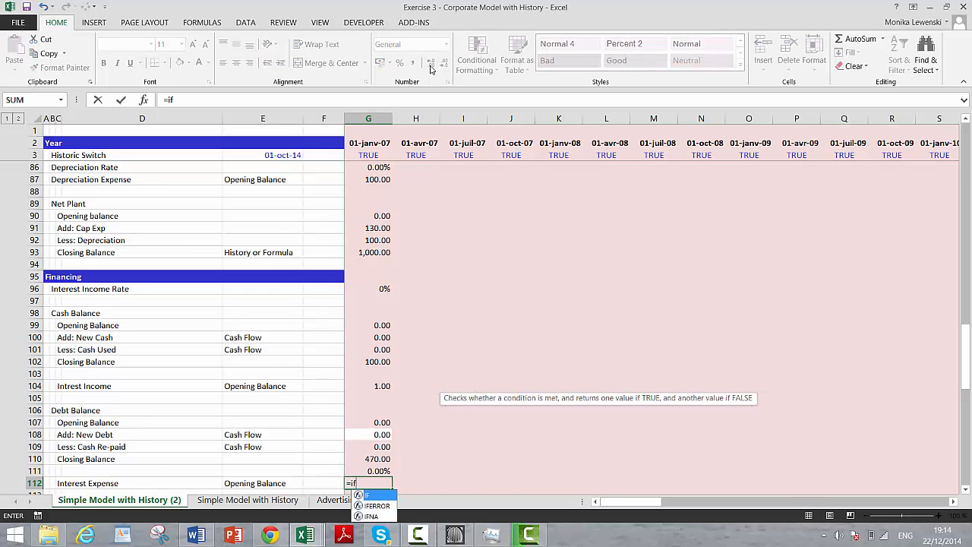
{"action": "left_click", "coordinate": [363, 155]}
{"action": "type", "text": ";"}
{"action": "key", "text": "Up"}
{"action": "key", "text": "Up"}
{"action": "key", "text": "Up"}
{"action": "key", "text": "Up"}
{"action": "key", "text": "Up"}
{"action": "key", "text": "Up"}
{"action": "key", "text": "Up"}
{"action": "key", "text": "Up"}
{"action": "key", "text": "Up"}
{"action": "key", "text": "Up"}
{"action": "key", "text": "Up"}
{"action": "key", "text": "Up"}
{"action": "key", "text": "Up"}
{"action": "key", "text": "Up"}
{"action": "key", "text": "Up"}
{"action": "key", "text": "Up"}
{"action": "key", "text": "Up"}
{"action": "key", "text": "Up"}
{"action": "key", "text": "Up"}
{"action": "key", "text": "Up"}
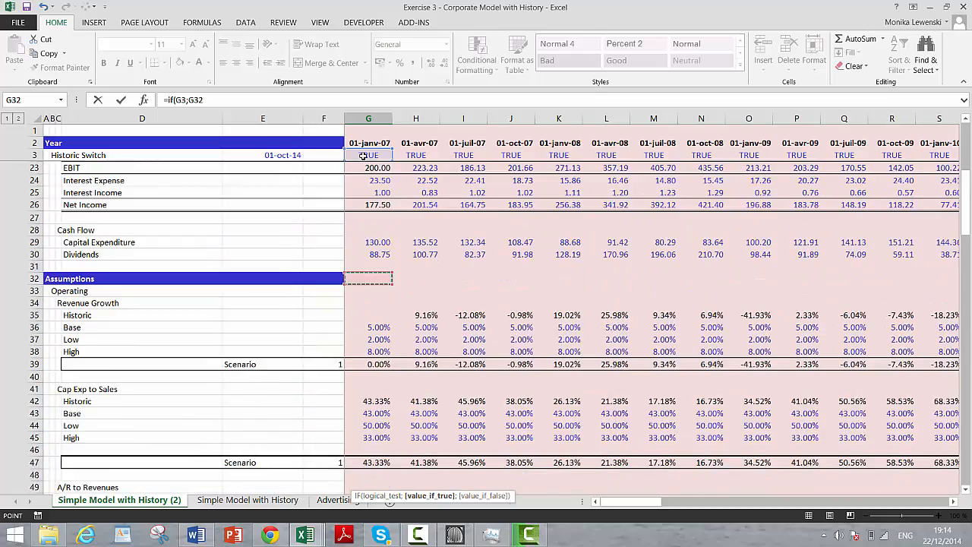
{"action": "key", "text": "Up"}
{"action": "key", "text": "Up"}
{"action": "key", "text": "Up"}
{"action": "key", "text": "Up"}
{"action": "key", "text": "Up"}
{"action": "key", "text": "Up"}
{"action": "key", "text": "Up"}
{"action": "key", "text": "Up"}
{"action": "key", "text": "Up"}
{"action": "key", "text": "Up"}
{"action": "key", "text": "Up"}
{"action": "key", "text": "Up"}
{"action": "key", "text": "Up"}
{"action": "key", "text": "Up"}
{"action": "key", "text": "Up"}
{"action": "key", "text": "Up"}
{"action": "key", "text": "Up"}
{"action": "key", "text": "Up"}
{"action": "key", "text": "Up"}
{"action": "key", "text": "Up"}
{"action": "key", "text": "Down"}
{"action": "key", "text": "Down"}
{"action": "key", "text": "Down"}
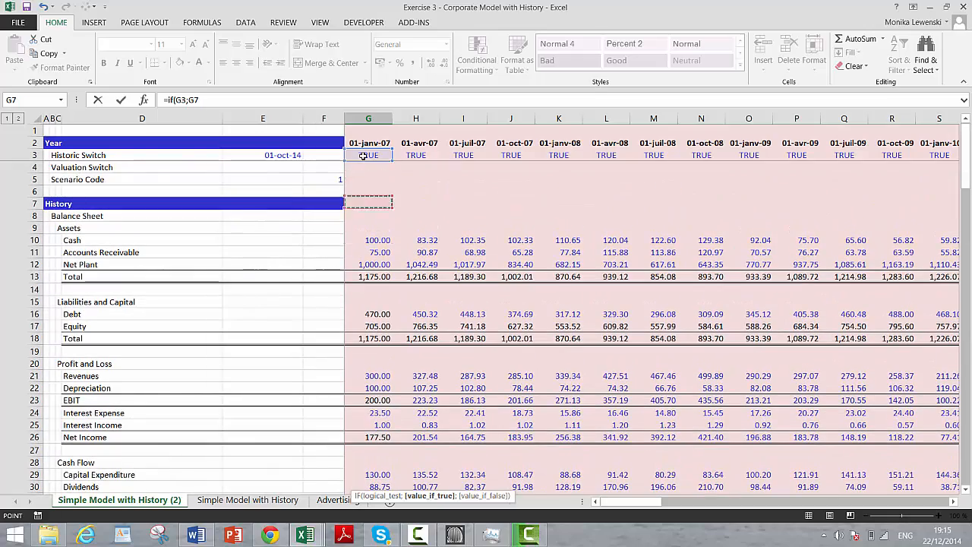
{"action": "key", "text": "Down"}
{"action": "key", "text": "Down"}
{"action": "key", "text": "Down"}
{"action": "key", "text": "Down"}
{"action": "key", "text": "Down"}
{"action": "key", "text": "Down"}
{"action": "key", "text": "Down"}
{"action": "key", "text": "Down"}
{"action": "key", "text": "Down"}
{"action": "key", "text": "Down"}
{"action": "key", "text": "Down"}
{"action": "key", "text": "Down"}
{"action": "key", "text": "Down"}
{"action": "key", "text": "Down"}
{"action": "key", "text": "Down"}
{"action": "key", "text": "Down"}
{"action": "key", "text": "Down"}
{"action": "type", "text": ";"}
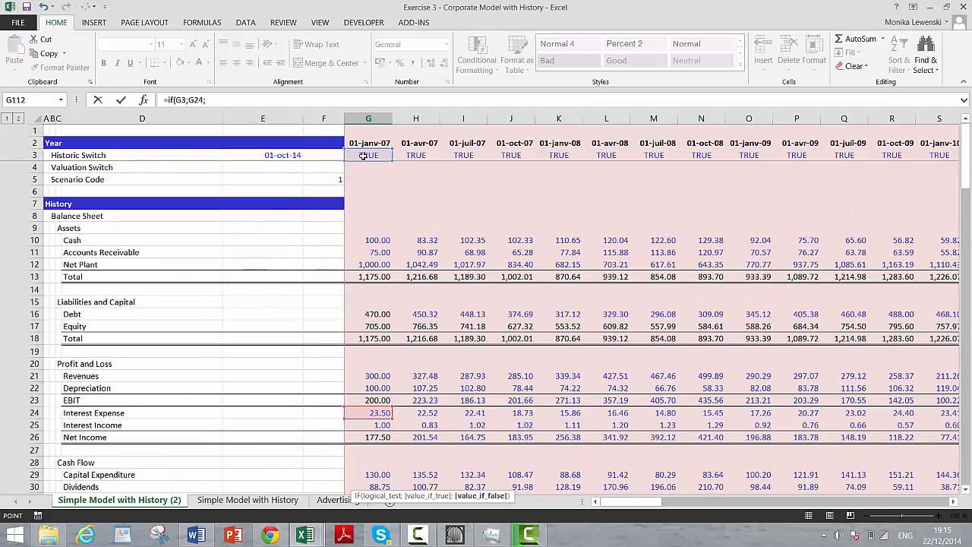
{"action": "key", "text": "Up"}
{"action": "key", "text": "Up"}
{"action": "key", "text": "Up"}
{"action": "key", "text": "Down"}
{"action": "key", "text": "Down"}
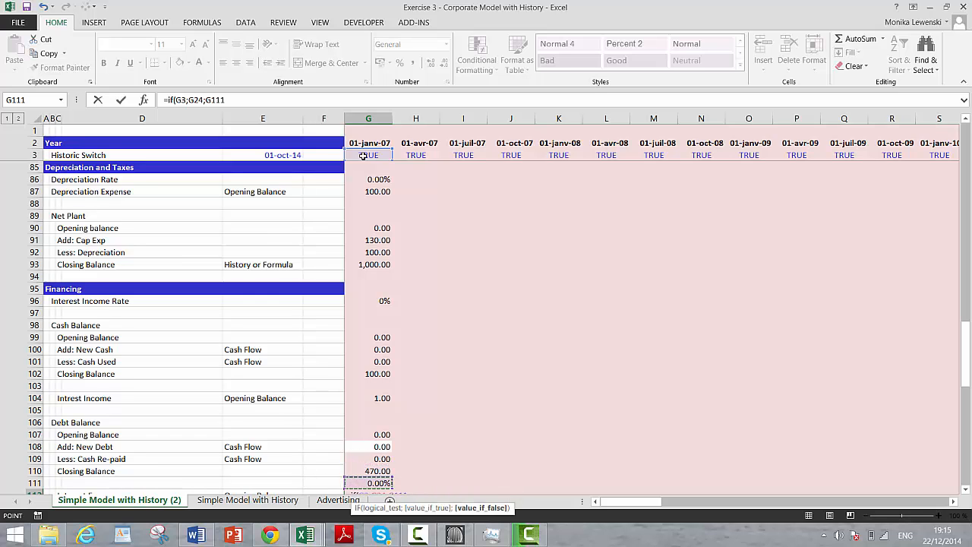
{"action": "type", "text": "*"}
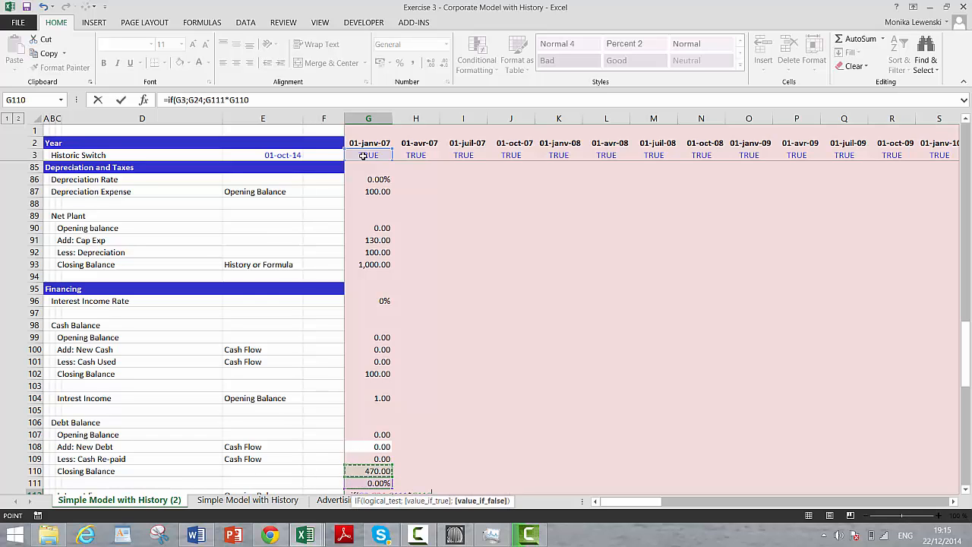
{"action": "key", "text": "Return"}
Step: Link the Profit and Loss Revenues cell G115 to Total Revenues in G74
{"action": "key", "text": "Down"}
{"action": "key", "text": "Down"}
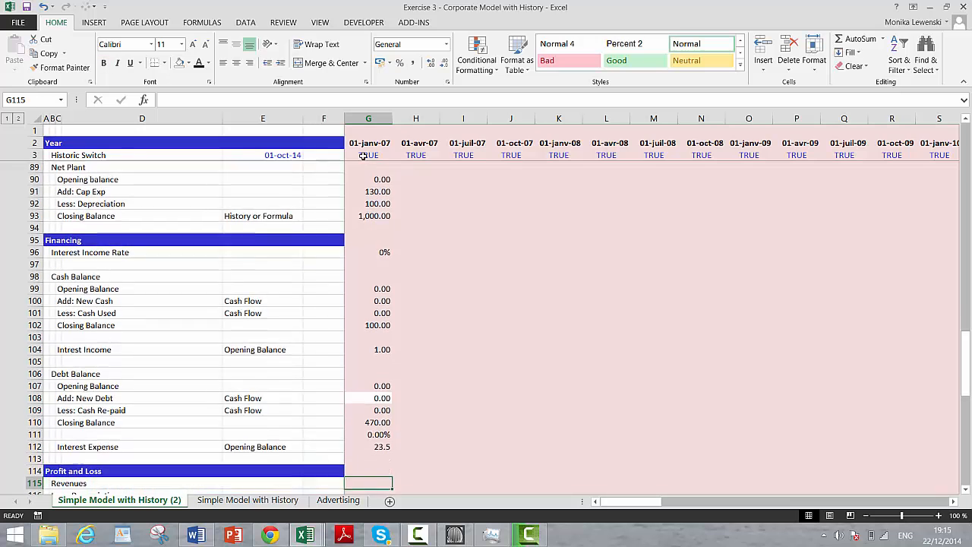
{"action": "scroll", "coordinate": [364, 155], "scroll_direction": "down", "scroll_amount": 1}
{"action": "type", "text": "="}
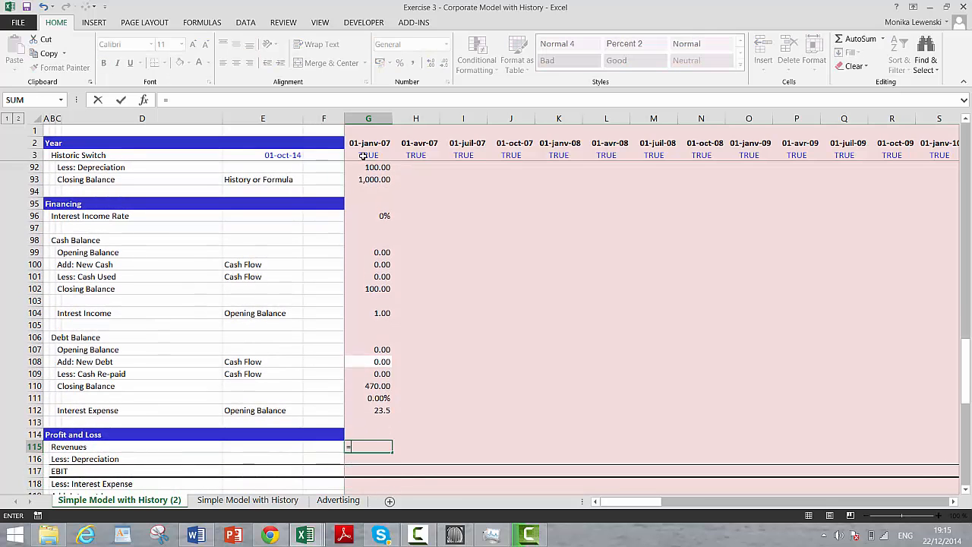
{"action": "key", "text": "Up"}
{"action": "key", "text": "Up"}
{"action": "key", "text": "Up"}
{"action": "key", "text": "Up"}
{"action": "key", "text": "Up"}
{"action": "key", "text": "Up"}
{"action": "key", "text": "Up"}
{"action": "key", "text": "Up"}
{"action": "key", "text": "Up"}
{"action": "key", "text": "Up"}
{"action": "key", "text": "Up"}
{"action": "key", "text": "Up"}
{"action": "key", "text": "Up"}
{"action": "key", "text": "Up"}
{"action": "key", "text": "Up"}
{"action": "key", "text": "Up"}
{"action": "key", "text": "Up"}
{"action": "key", "text": "Up"}
{"action": "key", "text": "Up"}
{"action": "key", "text": "Up"}
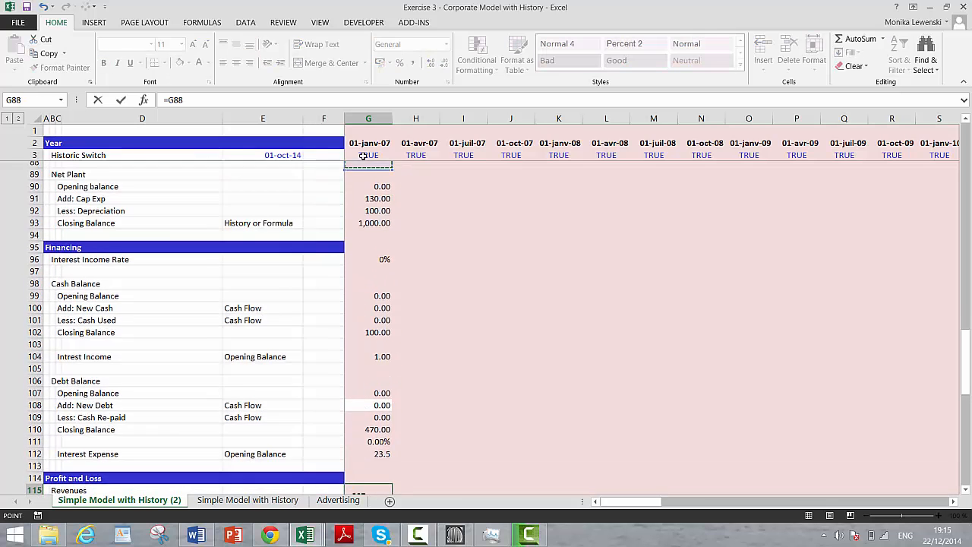
{"action": "key", "text": "Up"}
{"action": "key", "text": "Up"}
{"action": "key", "text": "Up"}
{"action": "key", "text": "Up"}
{"action": "key", "text": "Up"}
{"action": "key", "text": "Up"}
{"action": "key", "text": "Up"}
{"action": "key", "text": "Up"}
{"action": "key", "text": "Up"}
{"action": "key", "text": "Up"}
{"action": "key", "text": "Up"}
{"action": "key", "text": "Up"}
{"action": "key", "text": "Up"}
{"action": "key", "text": "Up"}
{"action": "key", "text": "Up"}
{"action": "key", "text": "Up"}
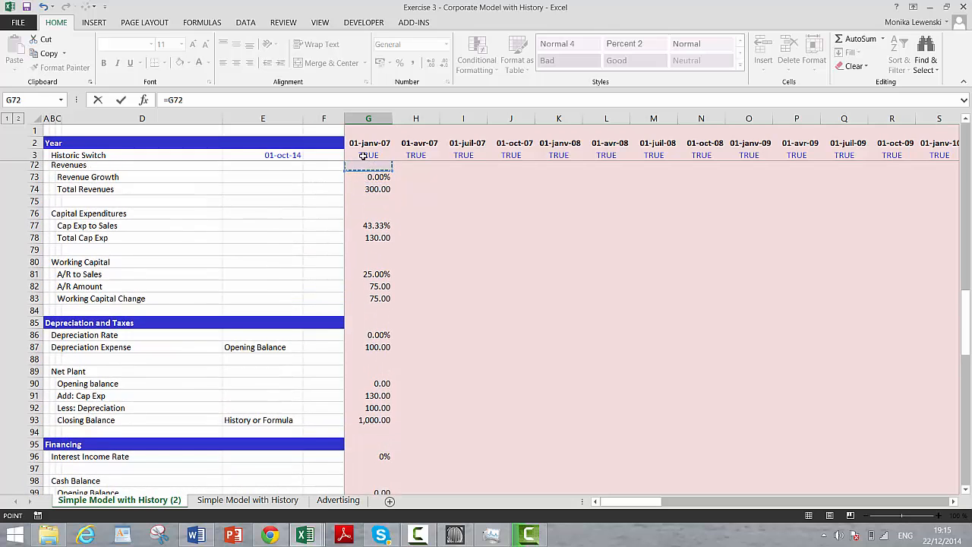
{"action": "key", "text": "Down"}
{"action": "key", "text": "Down"}
{"action": "key", "text": "Return"}
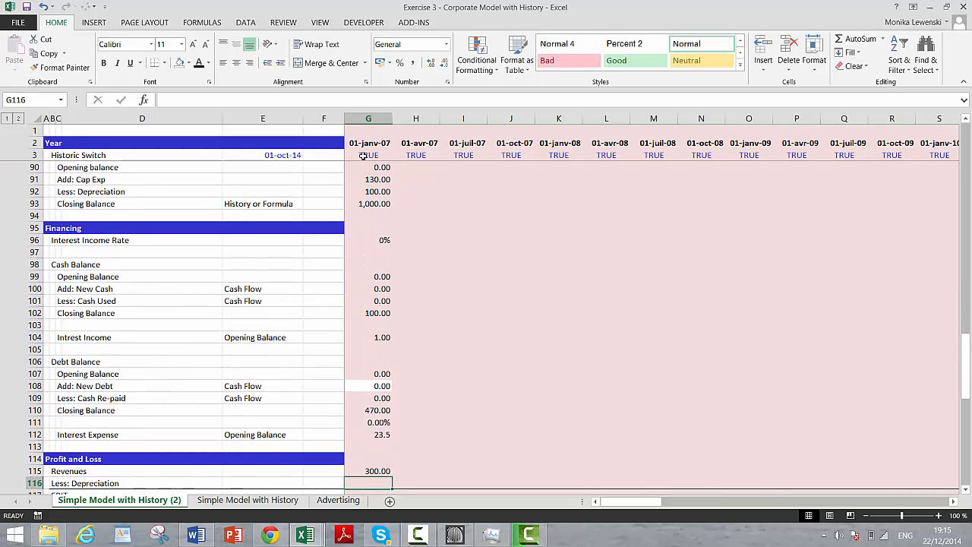
Step: Link the Less: Depreciation cell G116 to Depreciation Expense in G87
{"action": "type", "text": "="}
{"action": "key", "text": "Up"}
{"action": "key", "text": "Up"}
{"action": "key", "text": "Up"}
{"action": "key", "text": "Up"}
{"action": "key", "text": "Up"}
{"action": "key", "text": "Up"}
{"action": "key", "text": "Up"}
{"action": "key", "text": "Up"}
{"action": "key", "text": "Up"}
{"action": "key", "text": "Up"}
{"action": "key", "text": "Up"}
{"action": "key", "text": "Up"}
{"action": "key", "text": "Up"}
{"action": "key", "text": "Up"}
{"action": "key", "text": "Up"}
{"action": "key", "text": "Up"}
{"action": "key", "text": "Up"}
{"action": "key", "text": "Up"}
{"action": "key", "text": "Up"}
{"action": "key", "text": "Up"}
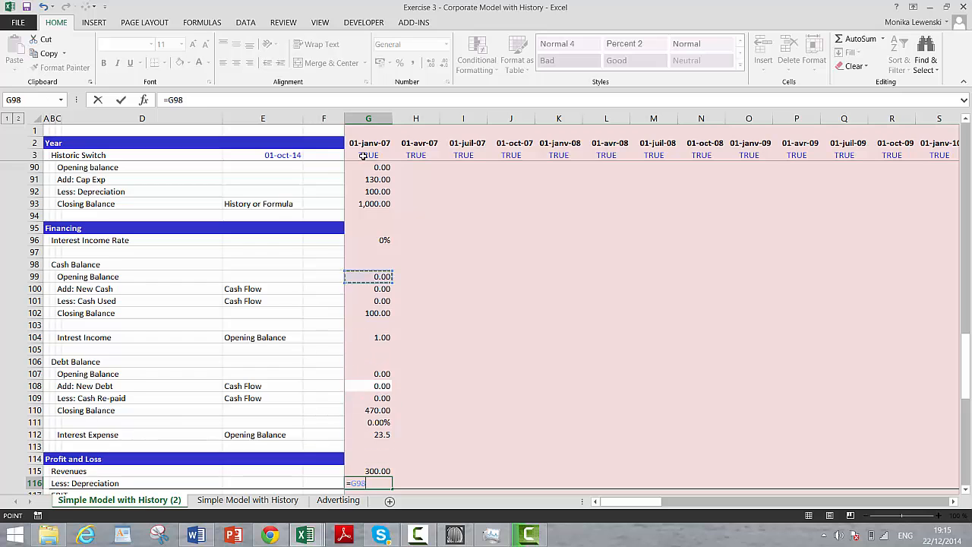
{"action": "key", "text": "Up"}
{"action": "key", "text": "Up"}
{"action": "key", "text": "Up"}
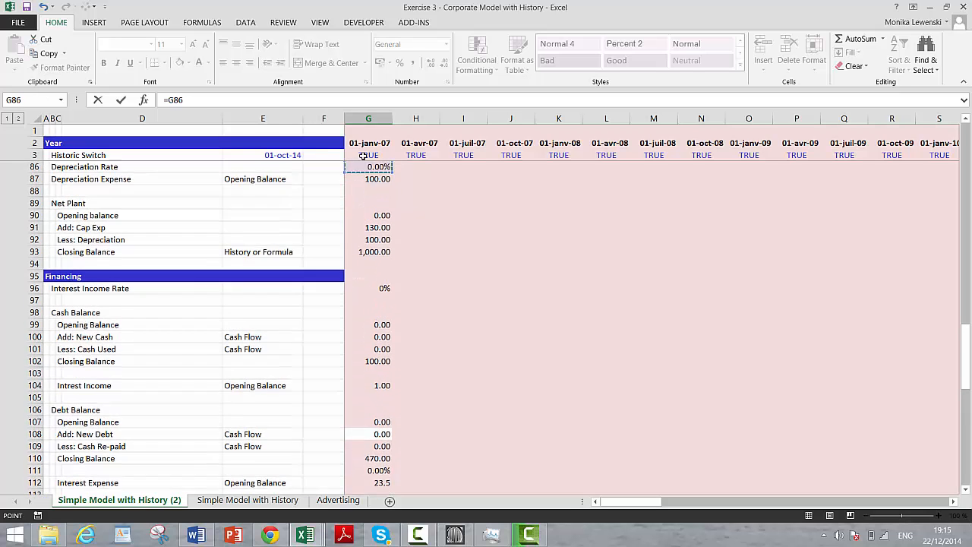
{"action": "key", "text": "Down"}
Step: Enter the EBIT formula in G117 as Revenues G115 minus Less: Depreciation G116
{"action": "key", "text": "Down"}
{"action": "key", "text": "Down"}
{"action": "key", "text": "Down"}
{"action": "key", "text": "Down"}
{"action": "key", "text": "Down"}
{"action": "key", "text": "Down"}
{"action": "key", "text": "Down"}
{"action": "key", "text": "Down"}
{"action": "key", "text": "Down"}
{"action": "key", "text": "Down"}
{"action": "key", "text": "Down"}
{"action": "key", "text": "Down"}
{"action": "key", "text": "Down"}
{"action": "key", "text": "Down"}
{"action": "key", "text": "Down"}
{"action": "key", "text": "Down"}
{"action": "key", "text": "Down"}
{"action": "key", "text": "Down"}
{"action": "key", "text": "Down"}
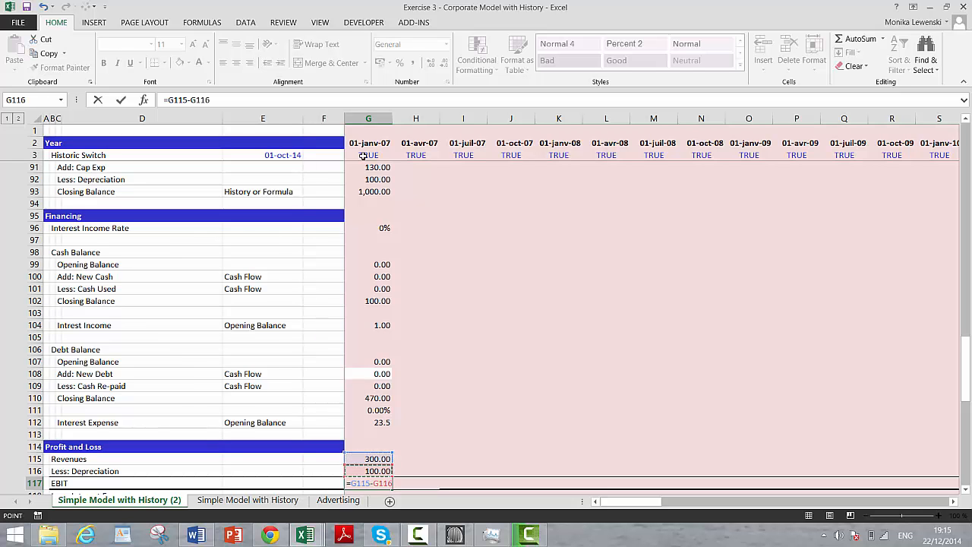
{"action": "key", "text": "ctrl+Return"}
Step: Link the Less: Interest Expense cell G118 to Interest Expense in G112
{"action": "scroll", "coordinate": [363, 156], "scroll_direction": "down", "scroll_amount": 1}
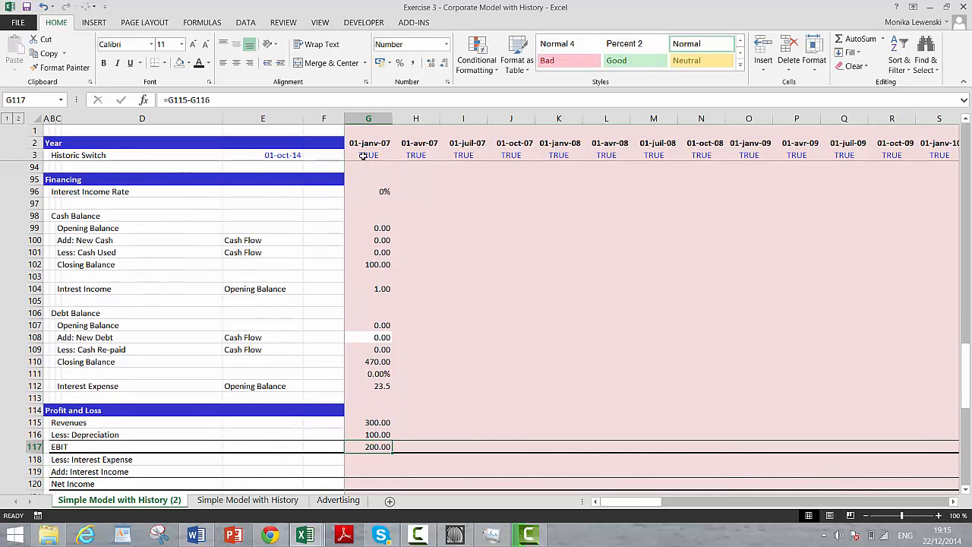
{"action": "key", "text": "Down"}
{"action": "type", "text": "="}
{"action": "key", "text": "Up"}
{"action": "key", "text": "Up"}
{"action": "key", "text": "Up"}
{"action": "key", "text": "Up"}
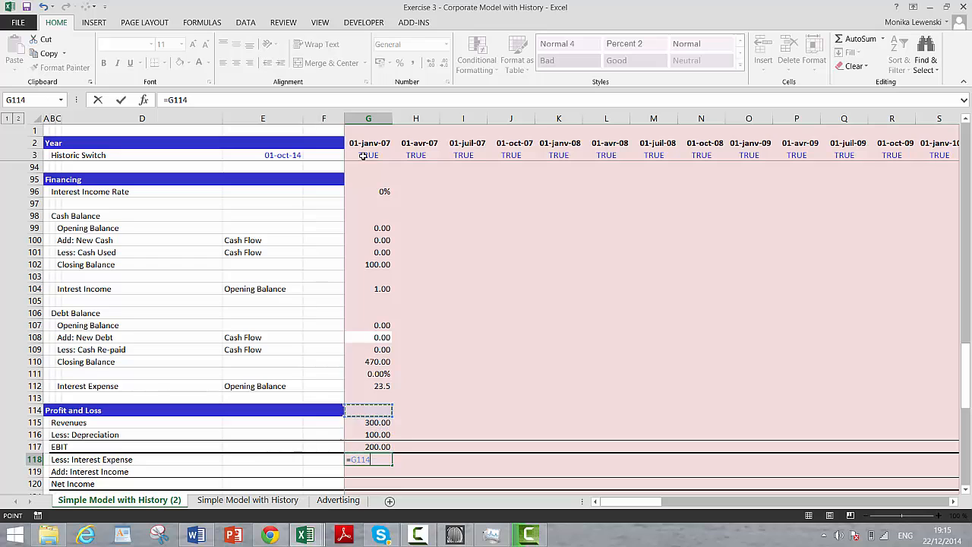
{"action": "key", "text": "Up"}
{"action": "key", "text": "Up"}
{"action": "key", "text": "Return"}
Step: Link the Add: Interest Income cell G119 to the interest income in G104
{"action": "type", "text": "="}
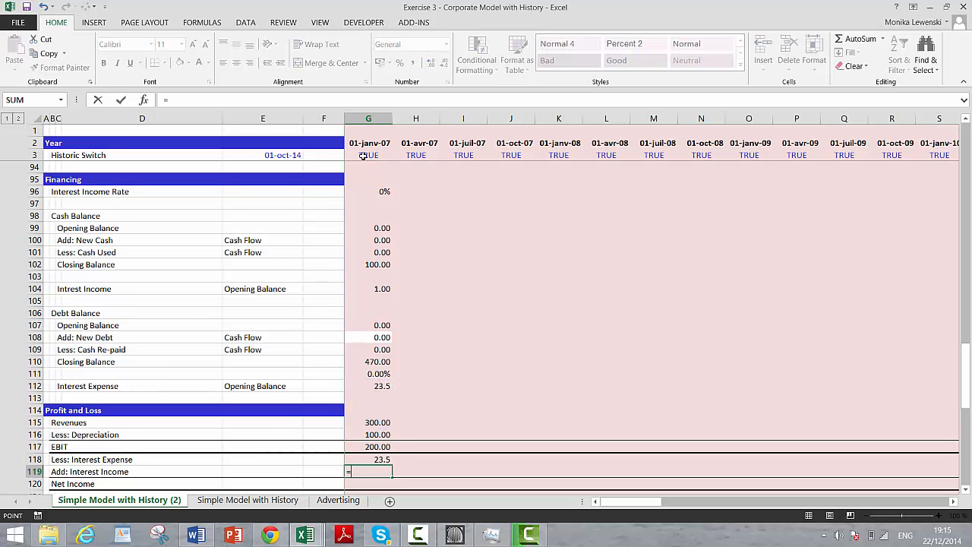
{"action": "key", "text": "Up"}
{"action": "key", "text": "Up"}
{"action": "key", "text": "Up"}
{"action": "key", "text": "Up"}
{"action": "key", "text": "Up"}
{"action": "key", "text": "Up"}
{"action": "key", "text": "Up"}
{"action": "key", "text": "Up"}
{"action": "key", "text": "Up"}
{"action": "key", "text": "Up"}
{"action": "key", "text": "Up"}
{"action": "key", "text": "Up"}
{"action": "key", "text": "Up"}
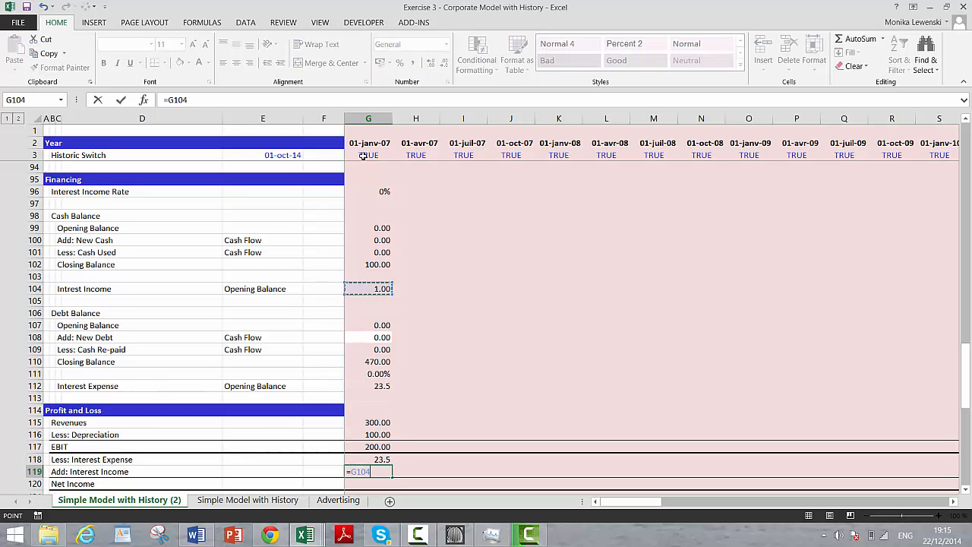
{"action": "key", "text": "Return"}
Step: Enter the Net Income formula =G117-G117+G119 in G120
{"action": "type", "text": "="}
{"action": "key", "text": "Up"}
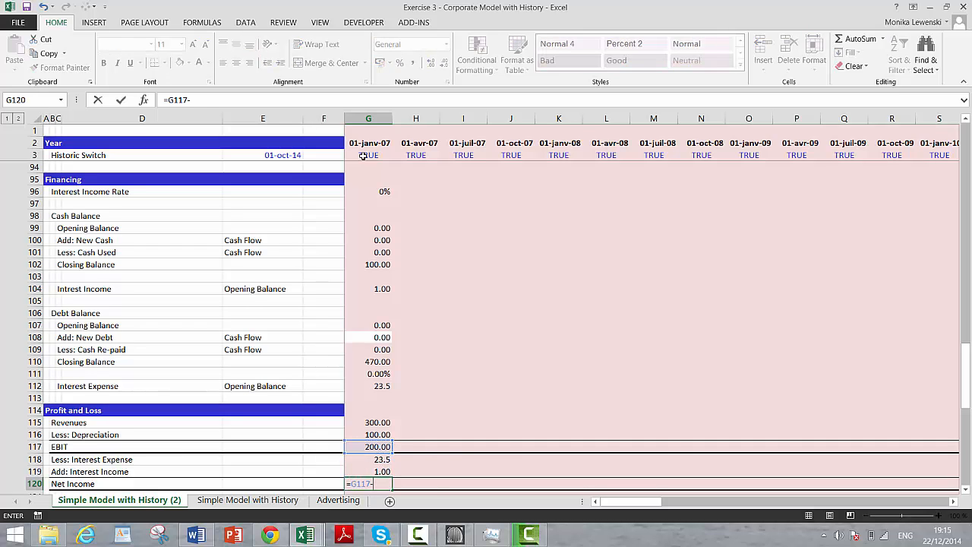
{"action": "key", "text": "Up"}
{"action": "type", "text": "+"}
{"action": "key", "text": "Up"}
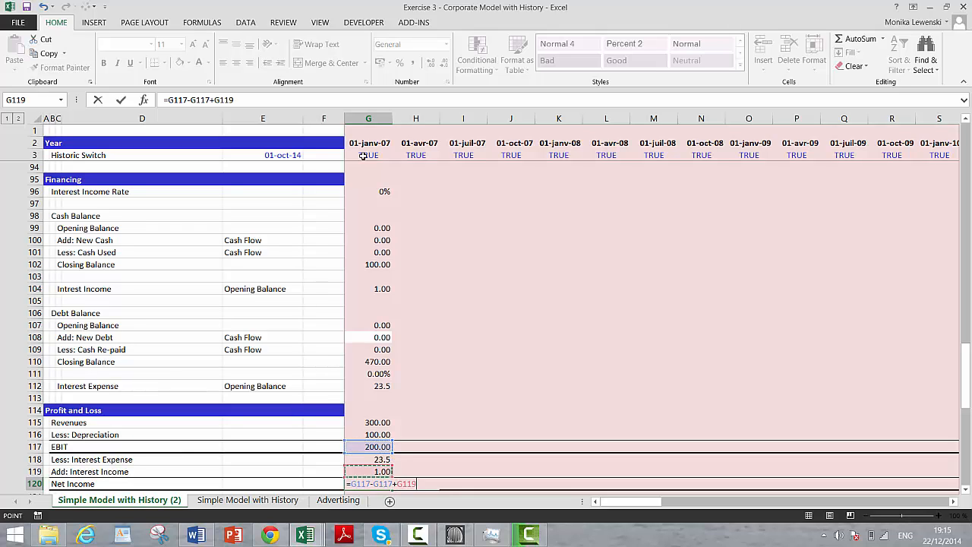
{"action": "key", "text": "Return"}
{"action": "key", "text": "Down"}
{"action": "key", "text": "Down"}
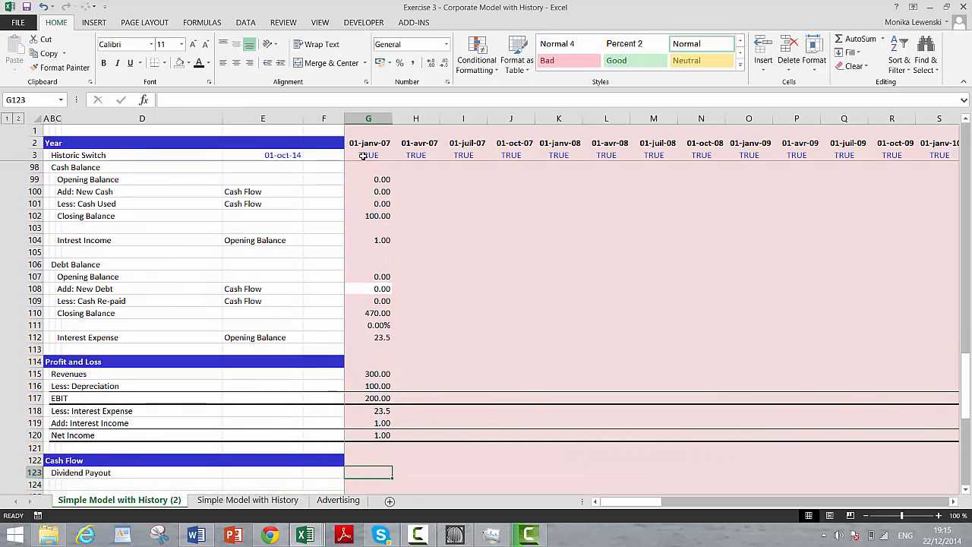
{"action": "type", "text": "="}
{"action": "key", "text": "Up"}
{"action": "key", "text": "Up"}
{"action": "key", "text": "Up"}
{"action": "key", "text": "Up"}
{"action": "key", "text": "Up"}
{"action": "key", "text": "Up"}
{"action": "key", "text": "Up"}
{"action": "key", "text": "Up"}
{"action": "key", "text": "Up"}
{"action": "key", "text": "Up"}
{"action": "key", "text": "Up"}
{"action": "key", "text": "Up"}
{"action": "key", "text": "Up"}
{"action": "key", "text": "Up"}
{"action": "key", "text": "Up"}
{"action": "key", "text": "Up"}
{"action": "key", "text": "Up"}
{"action": "key", "text": "Up"}
{"action": "key", "text": "Up"}
{"action": "key", "text": "Up"}
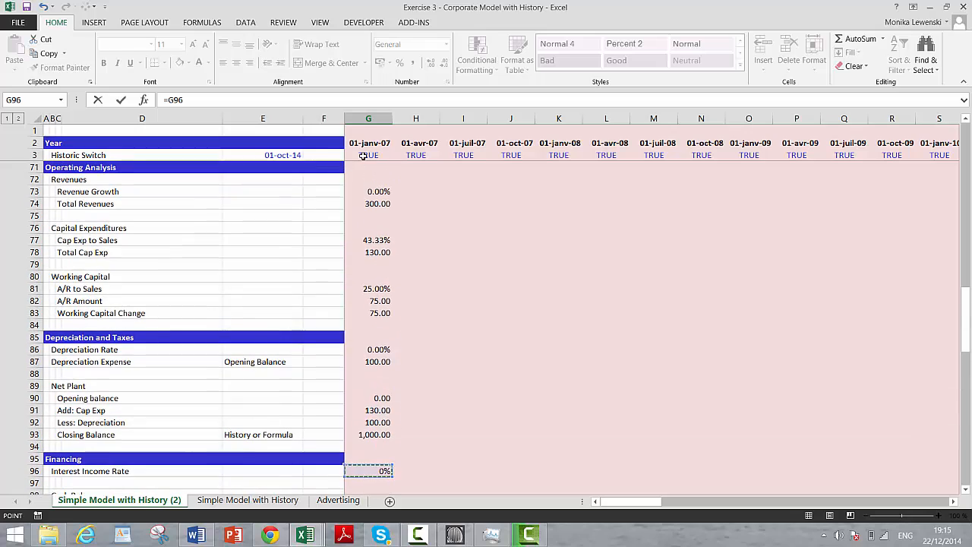
{"action": "key", "text": "Up"}
{"action": "key", "text": "Up"}
{"action": "key", "text": "Up"}
{"action": "key", "text": "Up"}
{"action": "key", "text": "Up"}
{"action": "key", "text": "Up"}
{"action": "key", "text": "Up"}
{"action": "key", "text": "Up"}
{"action": "key", "text": "Up"}
{"action": "key", "text": "Up"}
{"action": "key", "text": "Up"}
{"action": "key", "text": "Up"}
{"action": "key", "text": "Up"}
{"action": "key", "text": "Up"}
{"action": "key", "text": "Up"}
{"action": "key", "text": "Up"}
{"action": "key", "text": "Up"}
{"action": "key", "text": "Up"}
{"action": "key", "text": "Up"}
{"action": "key", "text": "Up"}
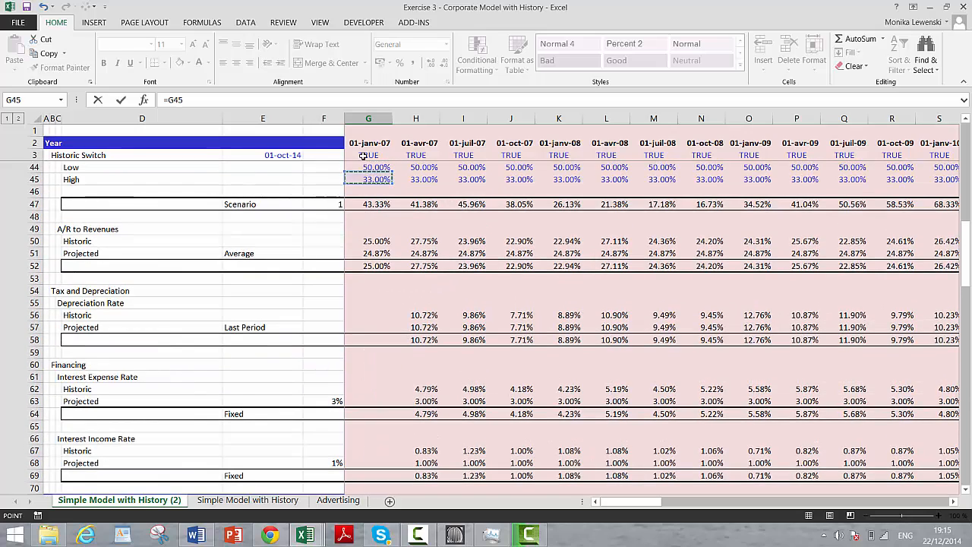
{"action": "key", "text": "Down"}
{"action": "key", "text": "Down"}
{"action": "key", "text": "Down"}
{"action": "key", "text": "Down"}
{"action": "key", "text": "Down"}
{"action": "key", "text": "Down"}
{"action": "key", "text": "Down"}
{"action": "key", "text": "Down"}
{"action": "key", "text": "Down"}
{"action": "key", "text": "Down"}
{"action": "key", "text": "Down"}
{"action": "key", "text": "Down"}
{"action": "key", "text": "Down"}
{"action": "key", "text": "Down"}
{"action": "key", "text": "Down"}
{"action": "key", "text": "Down"}
{"action": "key", "text": "Down"}
{"action": "key", "text": "Down"}
{"action": "key", "text": "Down"}
{"action": "key", "text": "Down"}
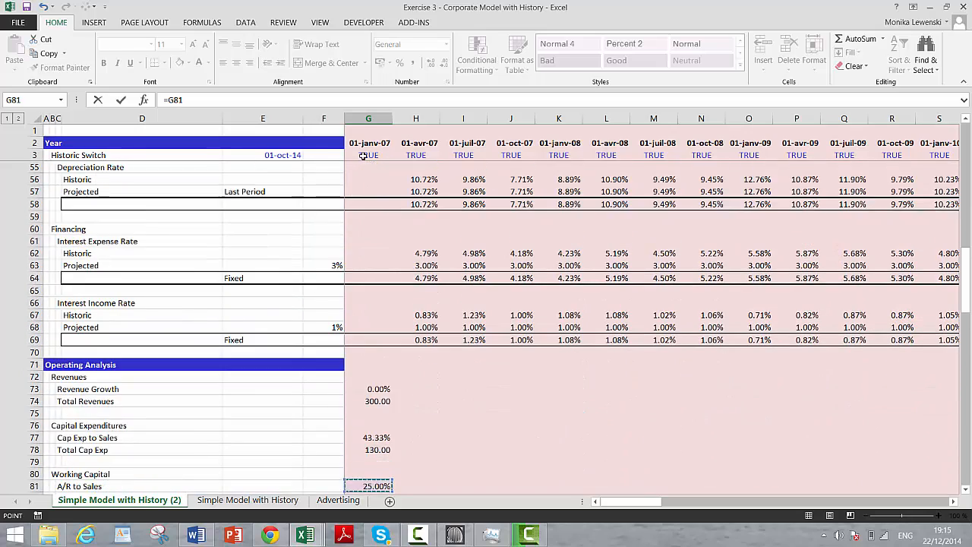
{"action": "key", "text": "Escape"}
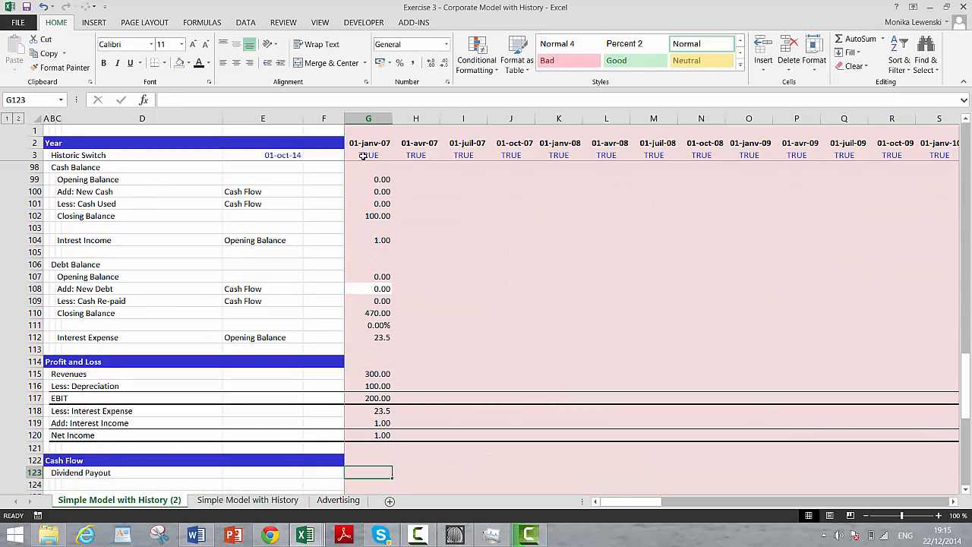
Step: Set the Dividend Payout assumption in F123 to 60%
{"action": "key", "text": "Left"}
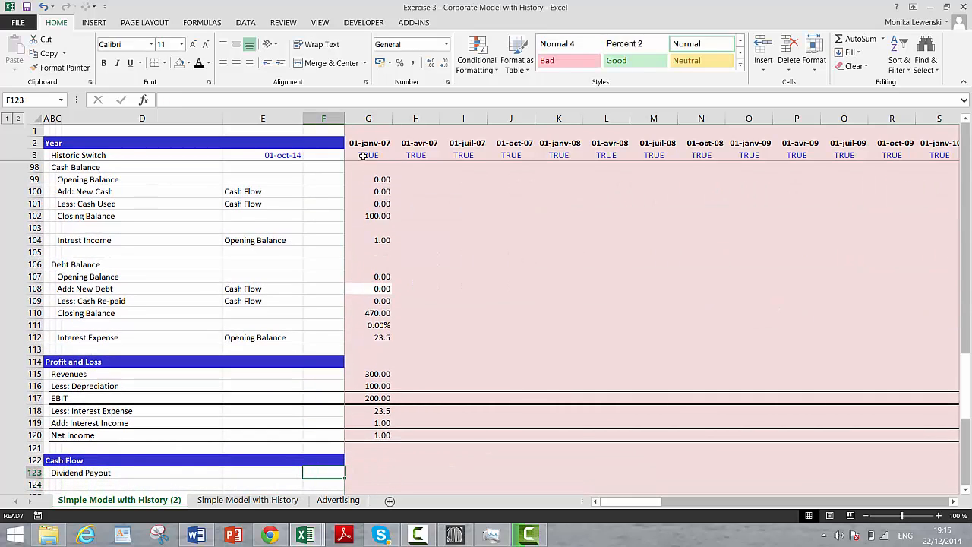
{"action": "type", "text": "60"}
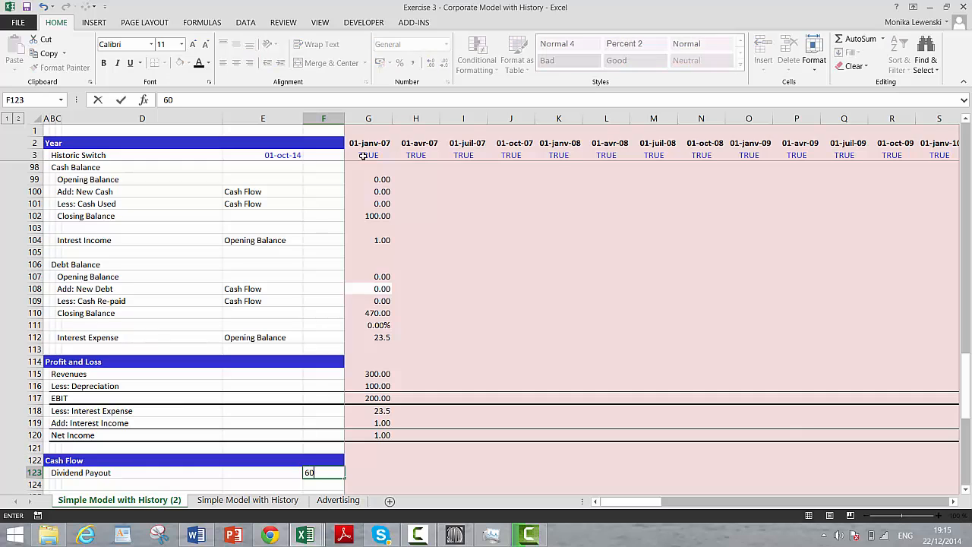
{"action": "key", "text": "Tab"}
Step: Enter the Dividend Payout formula =IF(G3;G30/G26;$F$123) in G123 and format it as a percentage with one decimal place
{"action": "type", "text": "="}
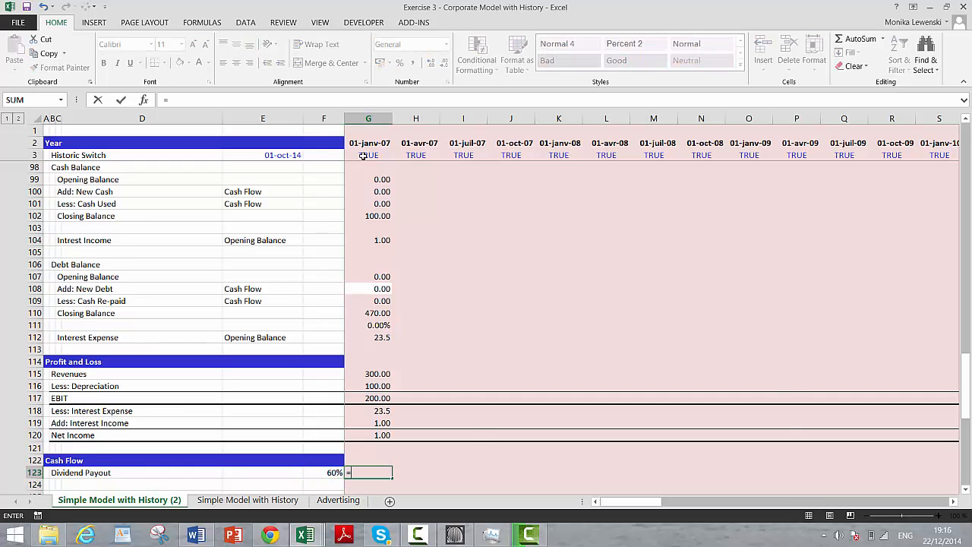
{"action": "type", "text": "if("}
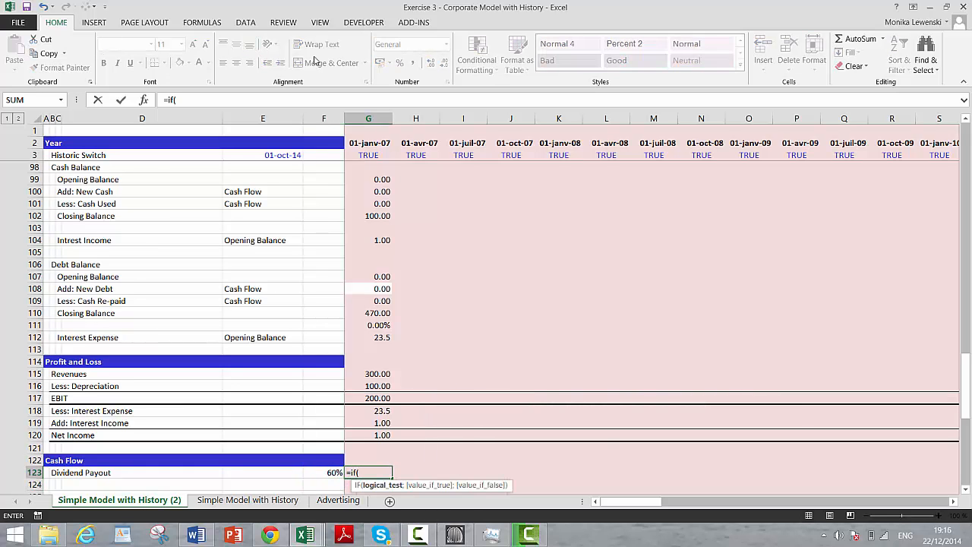
{"action": "left_click", "coordinate": [369, 156]}
{"action": "type", "text": ";"}
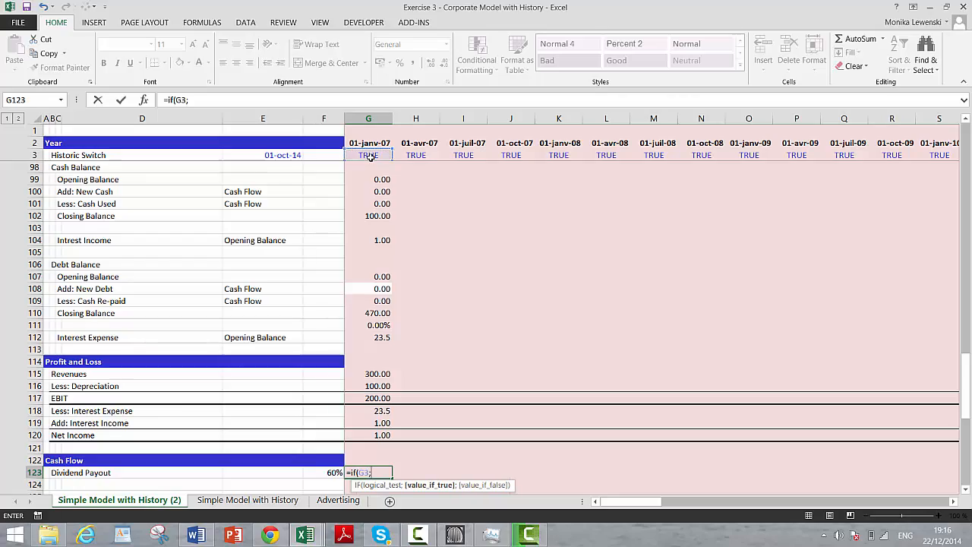
{"action": "key", "text": "Up"}
{"action": "key", "text": "Up"}
{"action": "key", "text": "Up"}
{"action": "key", "text": "Up"}
{"action": "key", "text": "Up"}
{"action": "key", "text": "Up"}
{"action": "key", "text": "Up"}
{"action": "key", "text": "Up"}
{"action": "key", "text": "Up"}
{"action": "key", "text": "Up"}
{"action": "key", "text": "Up"}
{"action": "key", "text": "Up"}
{"action": "key", "text": "Up"}
{"action": "key", "text": "Up"}
{"action": "key", "text": "Up"}
{"action": "key", "text": "Up"}
{"action": "key", "text": "Up"}
{"action": "key", "text": "Up"}
{"action": "key", "text": "Up"}
{"action": "key", "text": "Up"}
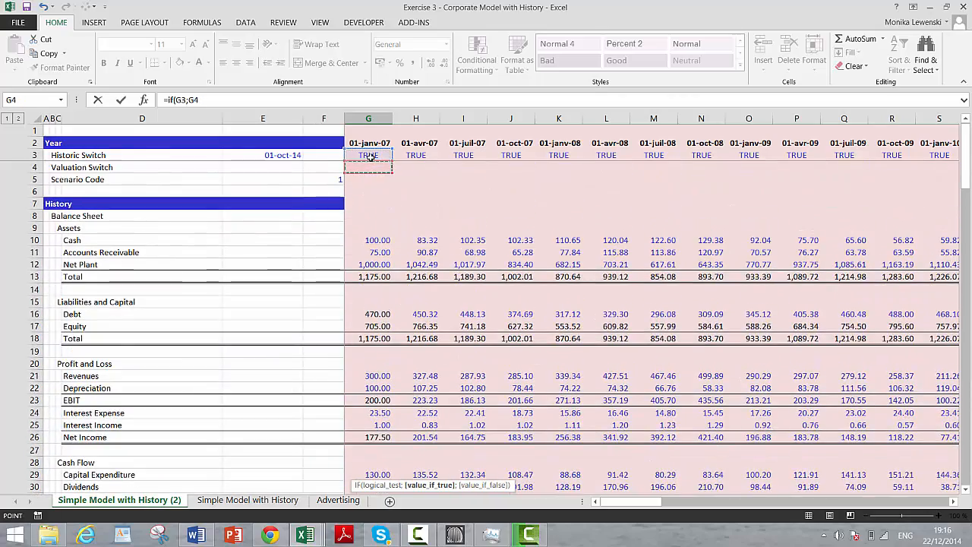
{"action": "key", "text": "Page_Down"}
{"action": "key", "text": "Down"}
{"action": "key", "text": "Down"}
{"action": "key", "text": "Down"}
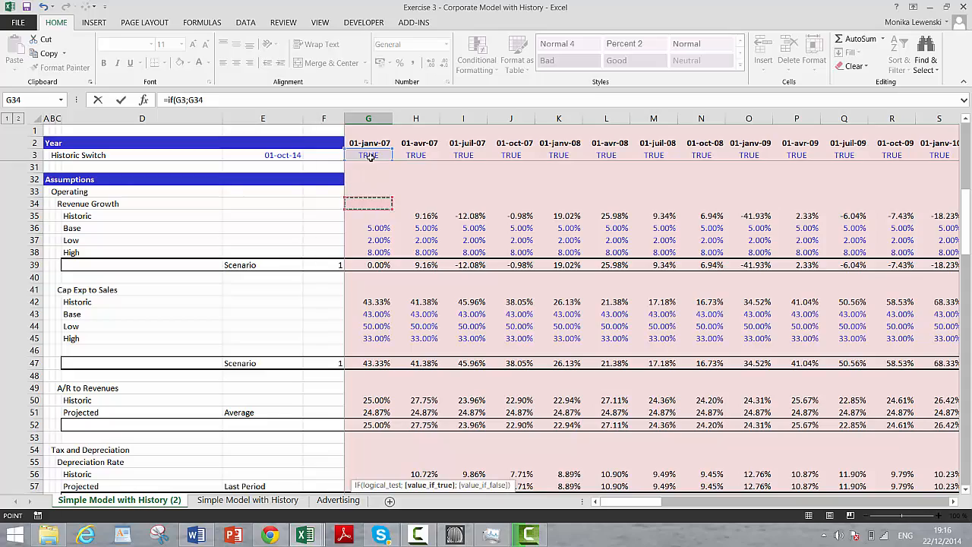
{"action": "key", "text": "Down"}
{"action": "key", "text": "Down"}
{"action": "key", "text": "Down"}
{"action": "key", "text": "Down"}
{"action": "key", "text": "Down"}
{"action": "key", "text": "Down"}
{"action": "key", "text": "Down"}
{"action": "key", "text": "Down"}
{"action": "key", "text": "Down"}
{"action": "key", "text": "Down"}
{"action": "key", "text": "Down"}
{"action": "key", "text": "Down"}
{"action": "key", "text": "Down"}
{"action": "key", "text": "Down"}
{"action": "key", "text": "Down"}
{"action": "key", "text": "Down"}
{"action": "key", "text": "Down"}
{"action": "key", "text": "Down"}
{"action": "key", "text": "Down"}
{"action": "key", "text": "Down"}
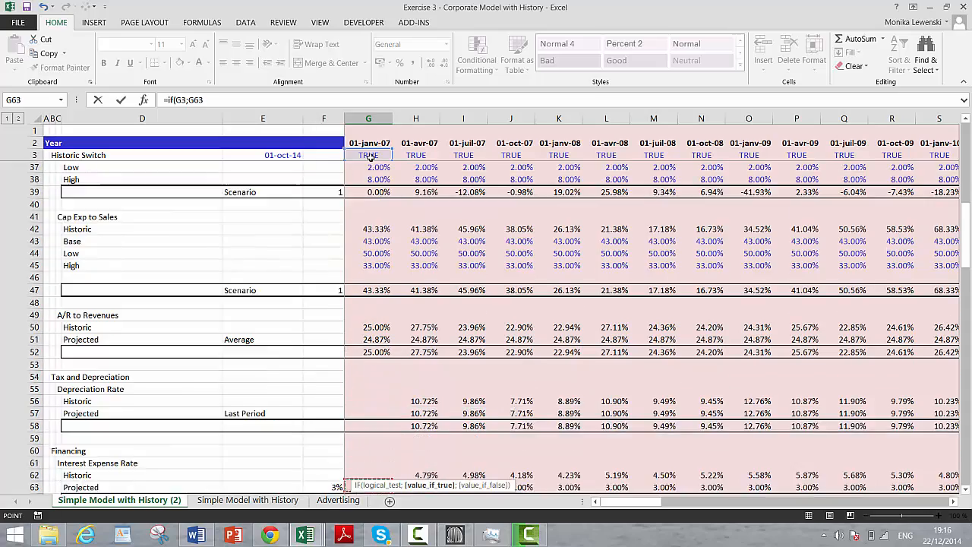
{"action": "key", "text": "Down"}
{"action": "key", "text": "Down"}
{"action": "key", "text": "Down"}
{"action": "key", "text": "Down"}
{"action": "key", "text": "Down"}
{"action": "key", "text": "Down"}
{"action": "key", "text": "Down"}
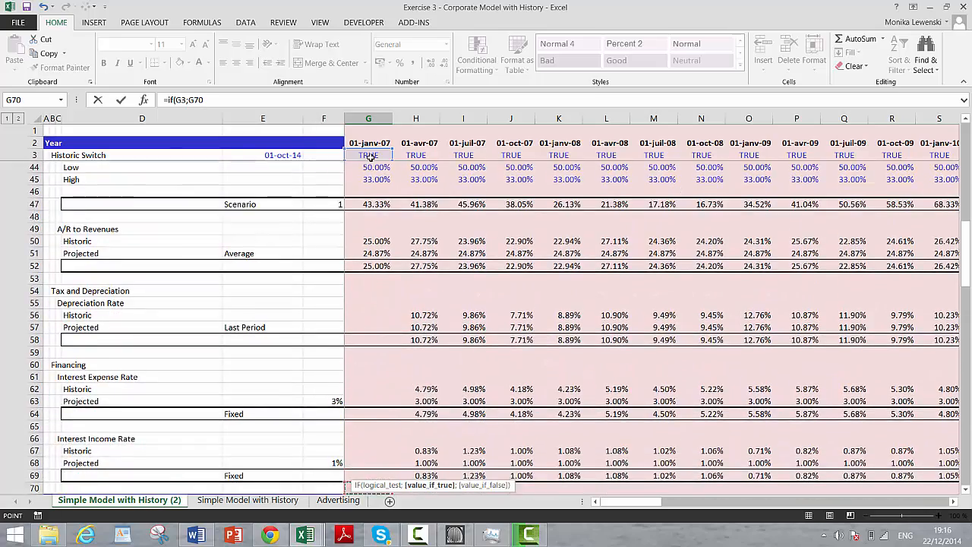
{"action": "key", "text": "Up"}
{"action": "key", "text": "Up"}
{"action": "key", "text": "Up"}
{"action": "key", "text": "Up"}
{"action": "key", "text": "Up"}
{"action": "key", "text": "Up"}
{"action": "key", "text": "Up"}
{"action": "key", "text": "Up"}
{"action": "key", "text": "Up"}
{"action": "key", "text": "Up"}
{"action": "key", "text": "Up"}
{"action": "key", "text": "Up"}
{"action": "key", "text": "Up"}
{"action": "key", "text": "Up"}
{"action": "key", "text": "Up"}
{"action": "key", "text": "Up"}
{"action": "key", "text": "Up"}
{"action": "key", "text": "Up"}
{"action": "key", "text": "Up"}
{"action": "key", "text": "Up"}
{"action": "key", "text": "Down"}
{"action": "key", "text": "Down"}
{"action": "key", "text": "Down"}
{"action": "key", "text": "Down"}
{"action": "key", "text": "Down"}
{"action": "key", "text": "Down"}
{"action": "key", "text": "Down"}
{"action": "key", "text": "Down"}
{"action": "key", "text": "Down"}
{"action": "key", "text": "Down"}
{"action": "key", "text": "Down"}
{"action": "key", "text": "Down"}
{"action": "key", "text": "Down"}
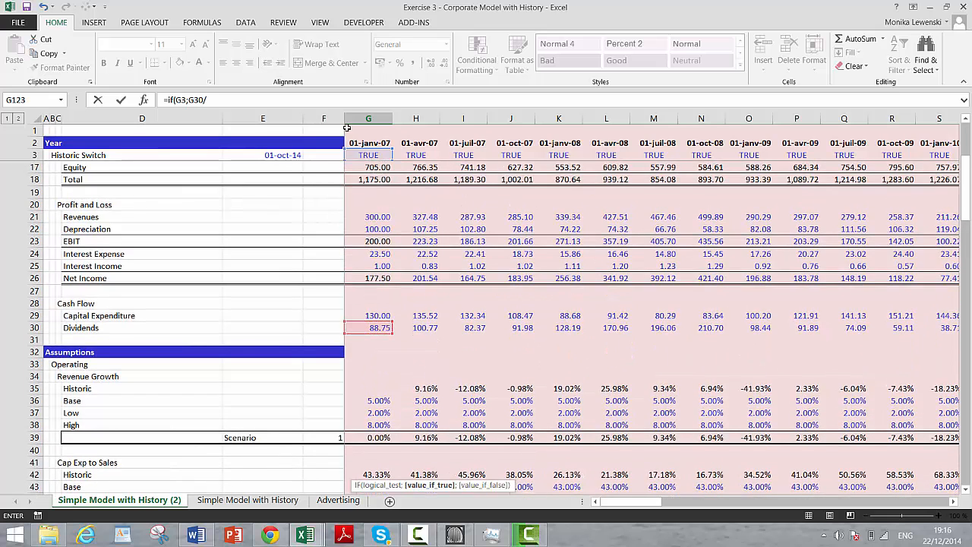
{"action": "left_click", "coordinate": [367, 204]}
{"action": "key", "text": "Up"}
{"action": "key", "text": "Up"}
{"action": "key", "text": "Down"}
{"action": "key", "text": "Down"}
{"action": "key", "text": "Down"}
{"action": "key", "text": "Down"}
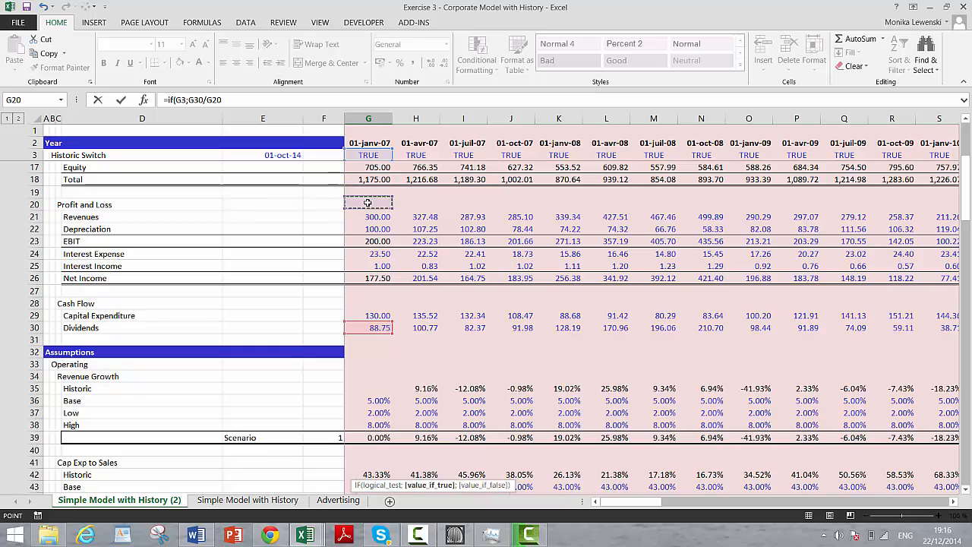
{"action": "key", "text": "Down"}
{"action": "key", "text": "Down"}
{"action": "key", "text": "Down"}
{"action": "key", "text": "Down"}
{"action": "type", "text": ";"}
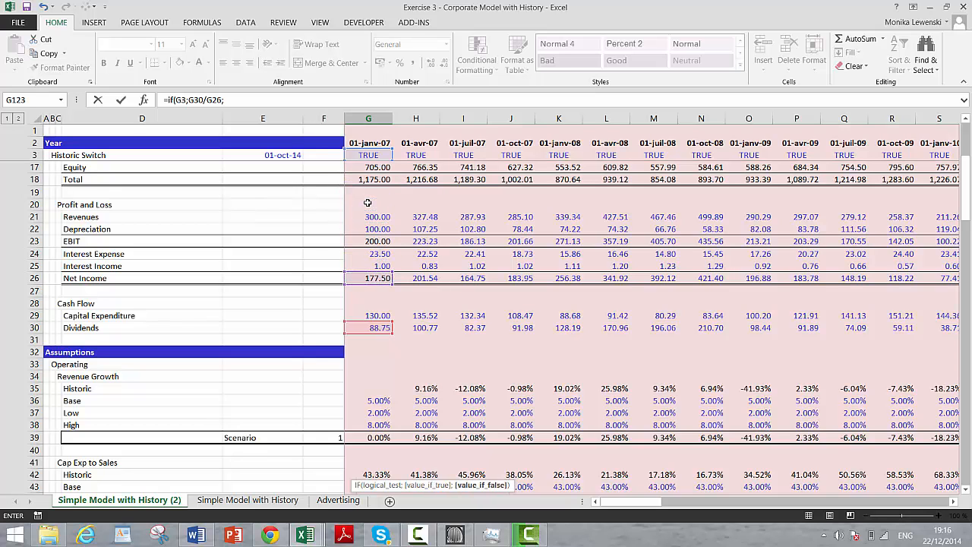
{"action": "key", "text": "Left"}
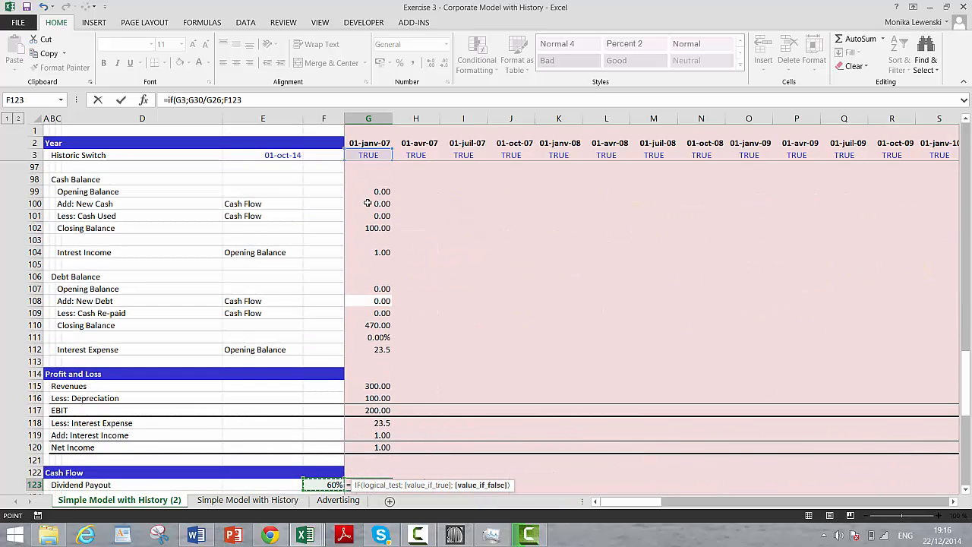
{"action": "key", "text": "F4"}
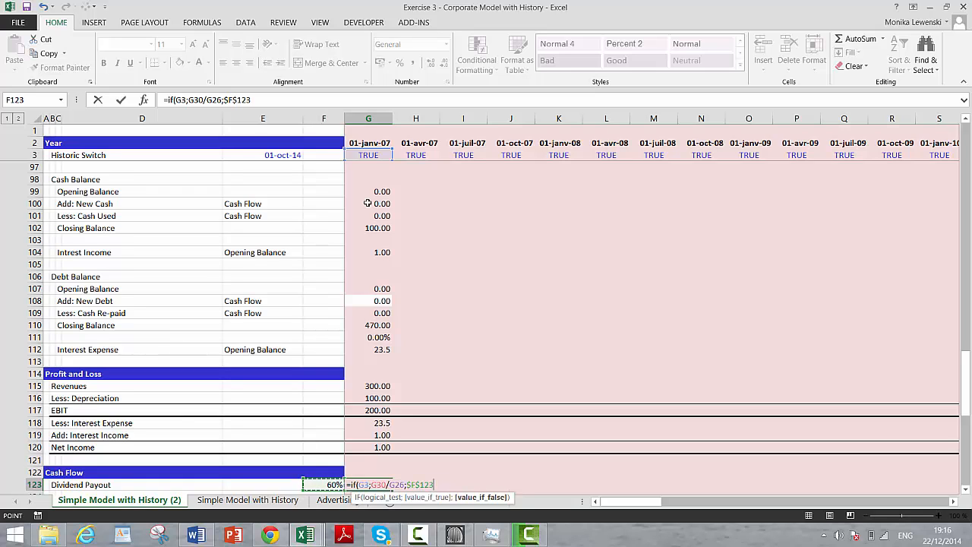
{"action": "key", "text": "ctrl+Return"}
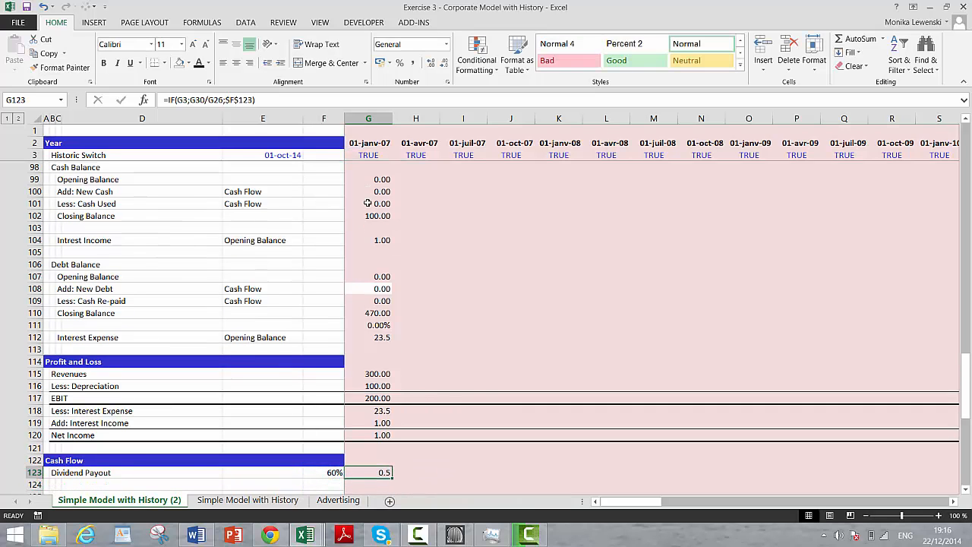
{"action": "left_click", "coordinate": [403, 64]}
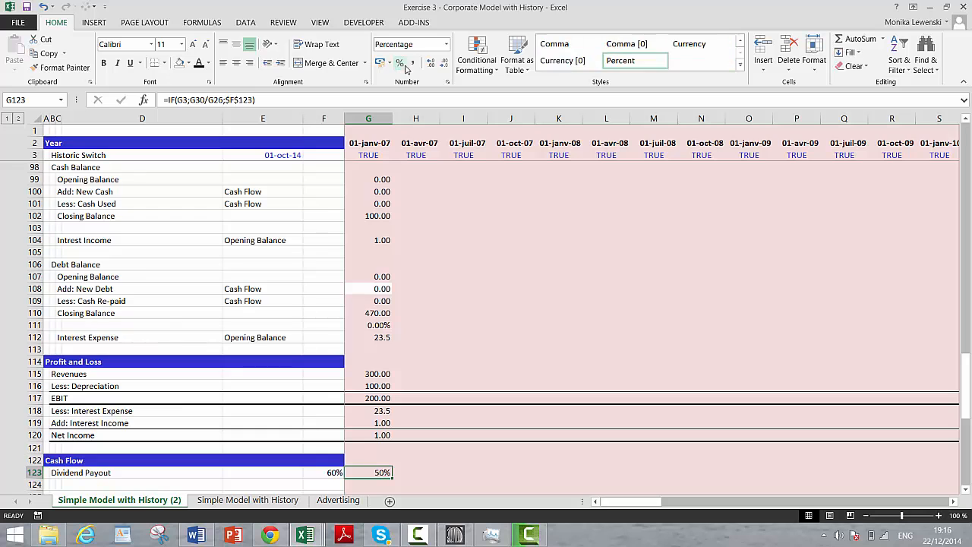
Step: Link the EBITDA cell G125 to EBIT in G117
{"action": "key", "text": "Down"}
{"action": "key", "text": "Down"}
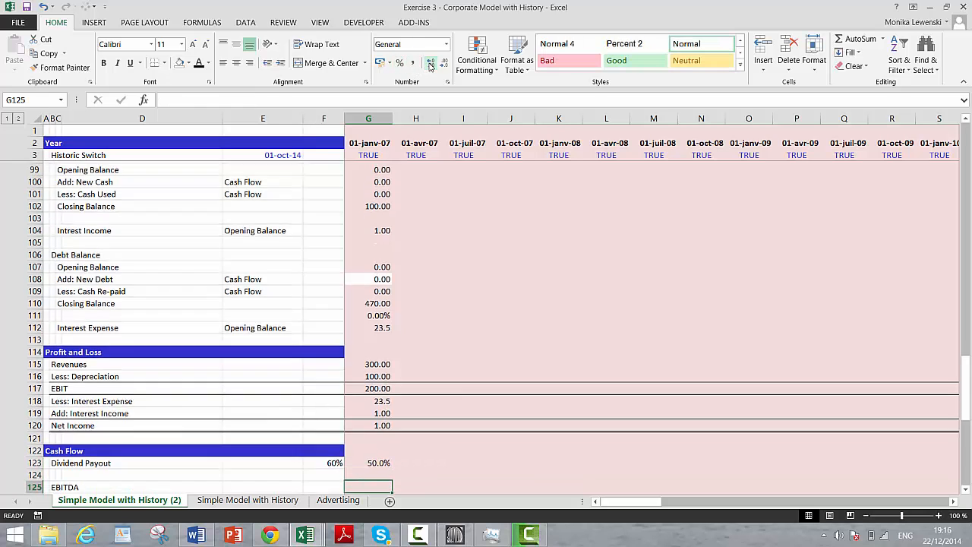
{"action": "type", "text": "="}
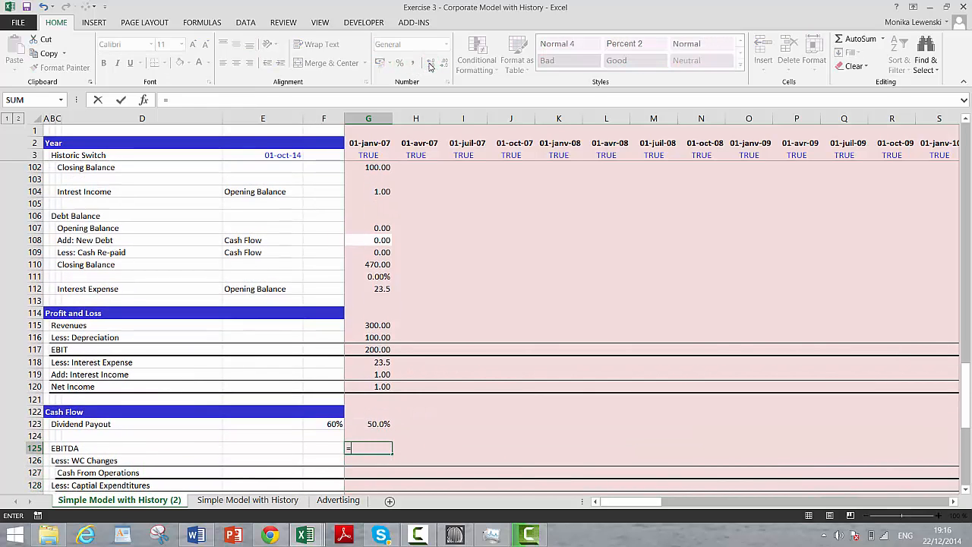
{"action": "key", "text": "Up"}
{"action": "key", "text": "Up"}
{"action": "key", "text": "Up"}
{"action": "key", "text": "Up"}
{"action": "key", "text": "Up"}
{"action": "key", "text": "Up"}
{"action": "key", "text": "Up"}
{"action": "key", "text": "Up"}
{"action": "key", "text": "Up"}
{"action": "key", "text": "Up"}
{"action": "key", "text": "Down"}
{"action": "key", "text": "Down"}
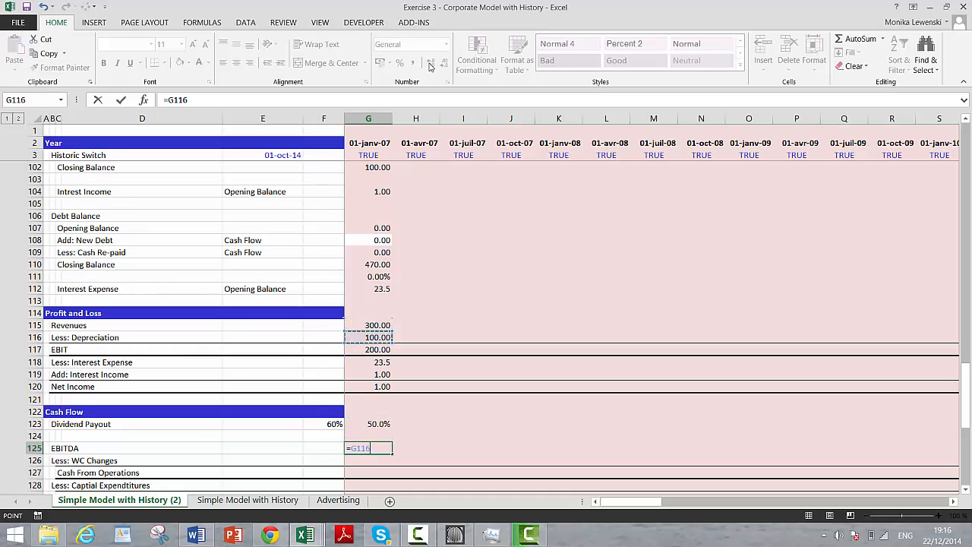
{"action": "key", "text": "Return"}
Step: Link the Less: WC Changes cell G126 to the first-period working capital change calculated higher up in column G
{"action": "key", "text": "Up"}
{"action": "key", "text": "Up"}
{"action": "key", "text": "Up"}
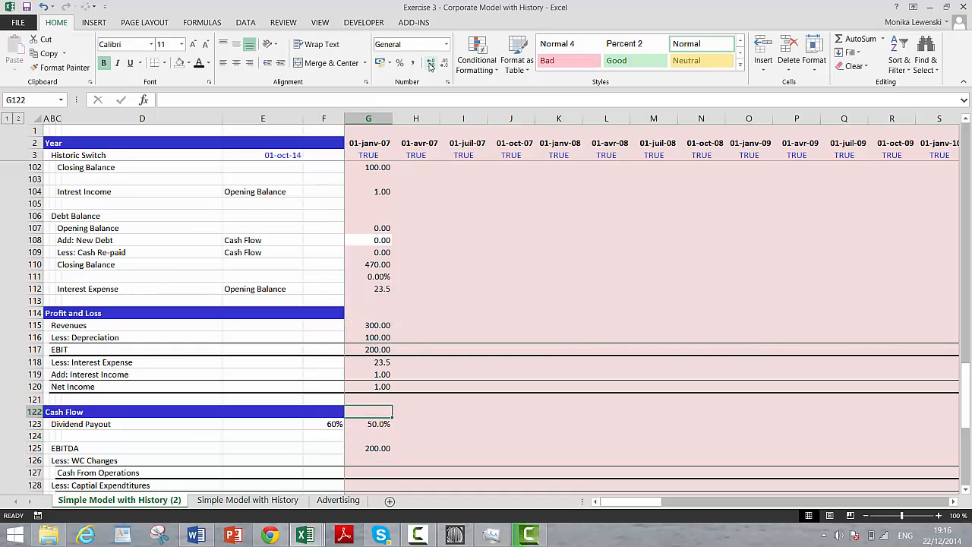
{"action": "key", "text": "Down"}
{"action": "key", "text": "Down"}
{"action": "key", "text": "Down"}
{"action": "key", "text": "Down"}
{"action": "key", "text": "Down"}
{"action": "type", "text": "="}
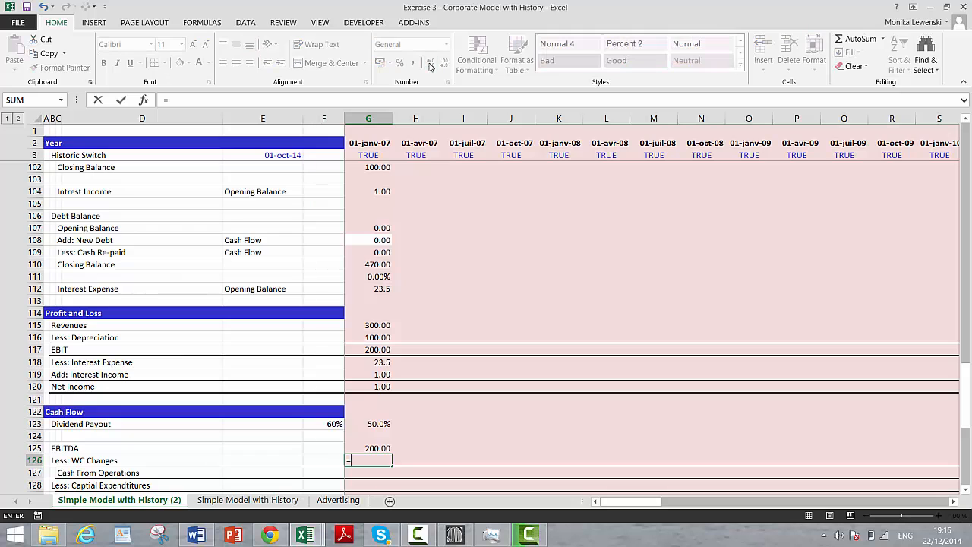
{"action": "key", "text": "Up"}
{"action": "key", "text": "Up"}
{"action": "key", "text": "Up"}
{"action": "key", "text": "Up"}
{"action": "key", "text": "Up"}
{"action": "key", "text": "Up"}
{"action": "key", "text": "Up"}
{"action": "key", "text": "Up"}
{"action": "key", "text": "Up"}
{"action": "key", "text": "Up"}
{"action": "key", "text": "Up"}
{"action": "key", "text": "Up"}
{"action": "key", "text": "Up"}
{"action": "key", "text": "Up"}
{"action": "key", "text": "Up"}
{"action": "key", "text": "Up"}
{"action": "key", "text": "Up"}
{"action": "key", "text": "Up"}
{"action": "key", "text": "Up"}
{"action": "key", "text": "Up"}
{"action": "key", "text": "Up"}
{"action": "key", "text": "Up"}
{"action": "key", "text": "Up"}
{"action": "key", "text": "Up"}
{"action": "key", "text": "Up"}
{"action": "key", "text": "Up"}
{"action": "key", "text": "Up"}
{"action": "key", "text": "Up"}
{"action": "key", "text": "Up"}
{"action": "key", "text": "Up"}
{"action": "key", "text": "Up"}
{"action": "key", "text": "Up"}
{"action": "key", "text": "Up"}
{"action": "key", "text": "Up"}
{"action": "key", "text": "Up"}
{"action": "key", "text": "Up"}
{"action": "key", "text": "Up"}
{"action": "key", "text": "Up"}
{"action": "key", "text": "Up"}
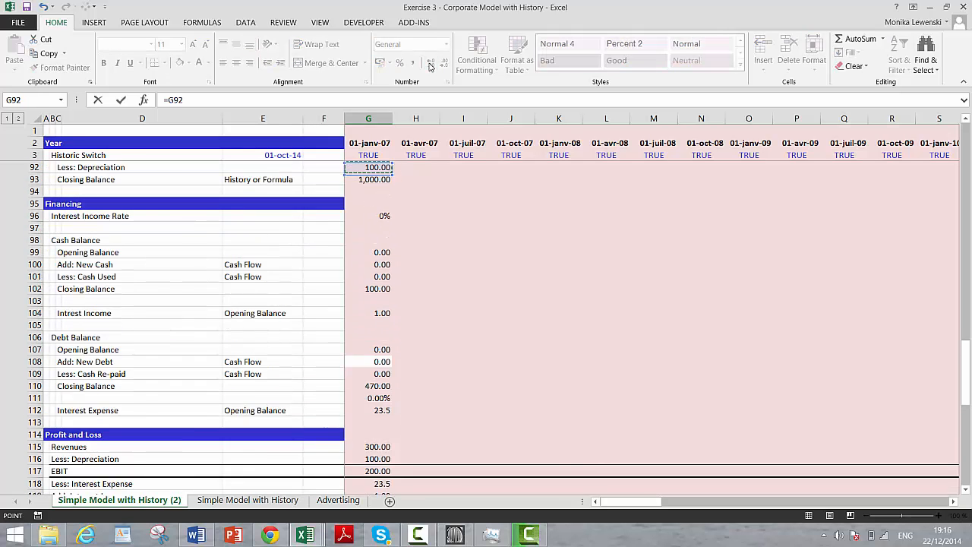
Step: Link the cash flow's Less: WC Changes cell G126 to the Working Capital Change in G83
{"action": "key", "text": "Up"}
{"action": "key", "text": "Up"}
{"action": "key", "text": "Up"}
{"action": "key", "text": "Up"}
{"action": "key", "text": "Up"}
{"action": "key", "text": "Up"}
{"action": "key", "text": "Up"}
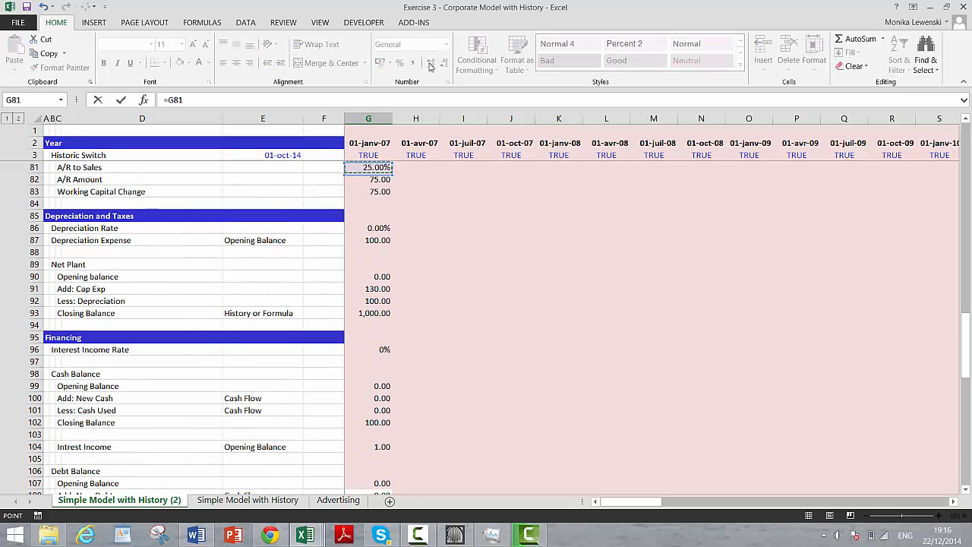
{"action": "key", "text": "Down"}
{"action": "key", "text": "Down"}
{"action": "key", "text": "Down"}
{"action": "key", "text": "Down"}
{"action": "key", "text": "Down"}
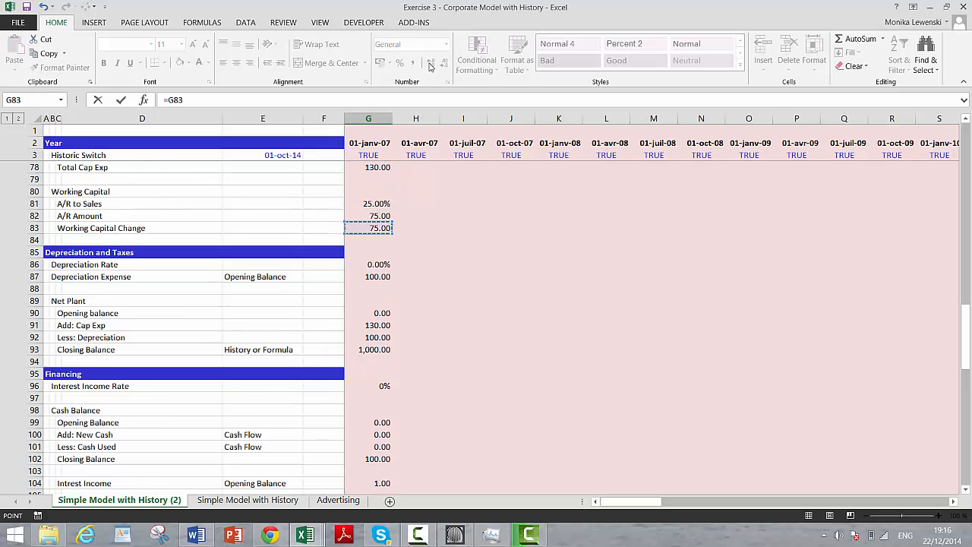
{"action": "key", "text": "Return"}
Step: Calculate Cash From Operations in G127 as EBITDA minus working capital changes, =G125-G126
{"action": "type", "text": "="}
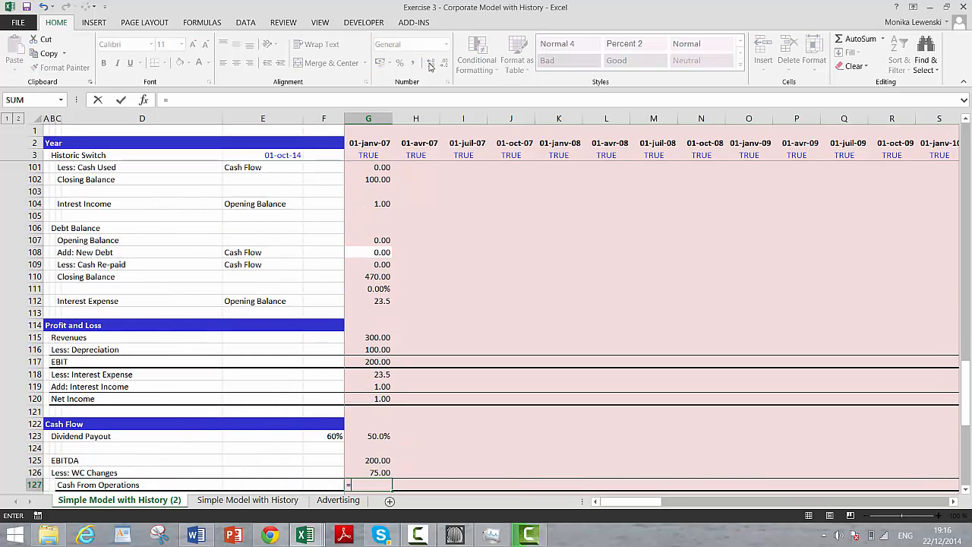
{"action": "type", "text": "-"}
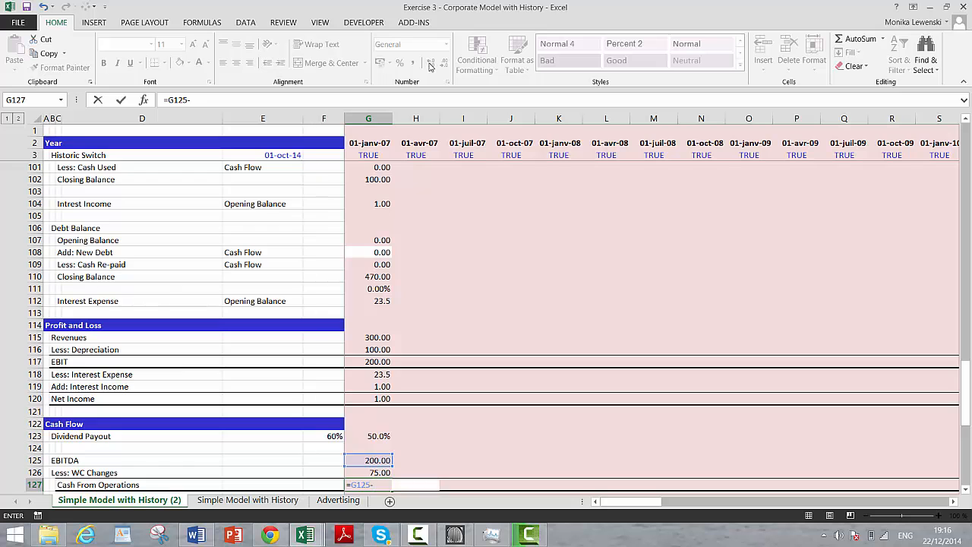
{"action": "key", "text": "Up"}
{"action": "key", "text": "Return"}
{"action": "key", "text": "Down"}
{"action": "key", "text": "Down"}
{"action": "key", "text": "Up"}
{"action": "key", "text": "Up"}
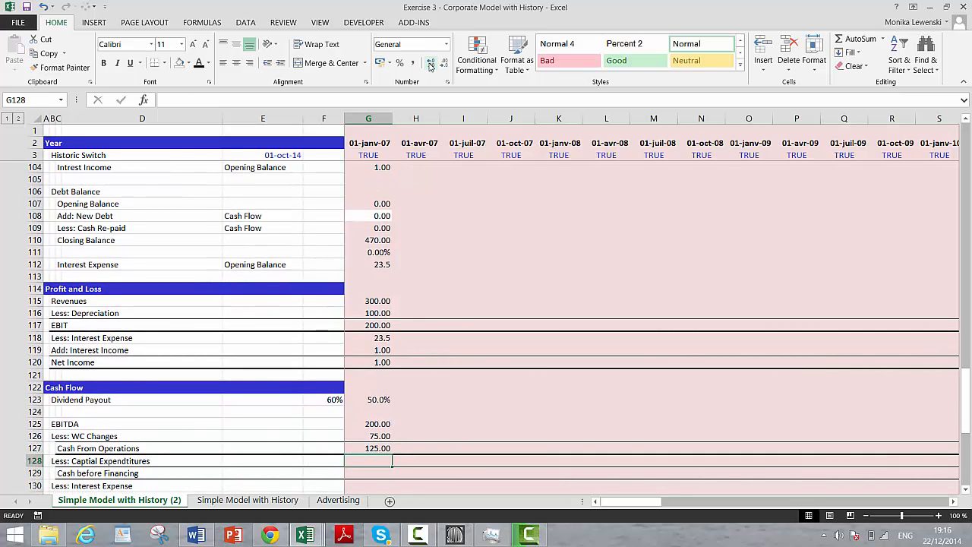
Step: Link the cash flow's capital expenditures cell G128 to the Add: Cap Exp value under Net Plant for 01-janv-07
{"action": "type", "text": "="}
{"action": "key", "text": "Up"}
{"action": "key", "text": "Up"}
{"action": "key", "text": "Up"}
{"action": "key", "text": "Up"}
{"action": "key", "text": "Up"}
{"action": "key", "text": "Up"}
{"action": "key", "text": "Up"}
{"action": "key", "text": "Up"}
{"action": "key", "text": "Up"}
{"action": "key", "text": "Up"}
{"action": "key", "text": "Up"}
{"action": "key", "text": "Up"}
{"action": "key", "text": "Up"}
{"action": "key", "text": "Up"}
{"action": "key", "text": "Up"}
{"action": "key", "text": "Up"}
{"action": "key", "text": "Up"}
{"action": "key", "text": "Up"}
{"action": "key", "text": "Up"}
{"action": "key", "text": "Up"}
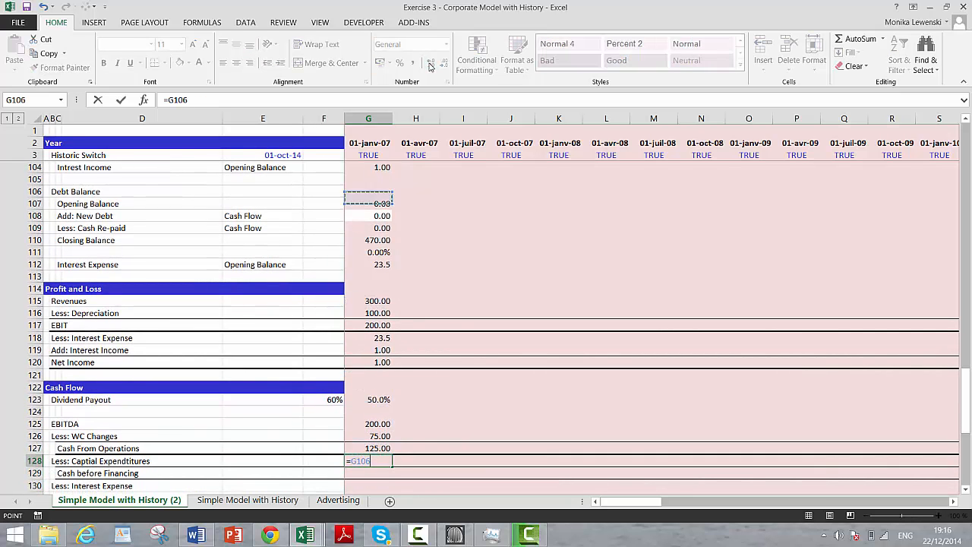
{"action": "key", "text": "Down"}
{"action": "key", "text": "Down"}
{"action": "key", "text": "Down"}
{"action": "key", "text": "Down"}
{"action": "key", "text": "Down"}
{"action": "key", "text": "Down"}
{"action": "key", "text": "Down"}
{"action": "key", "text": "Down"}
{"action": "key", "text": "Down"}
{"action": "key", "text": "Down"}
{"action": "key", "text": "Down"}
{"action": "key", "text": "Down"}
{"action": "key", "text": "Down"}
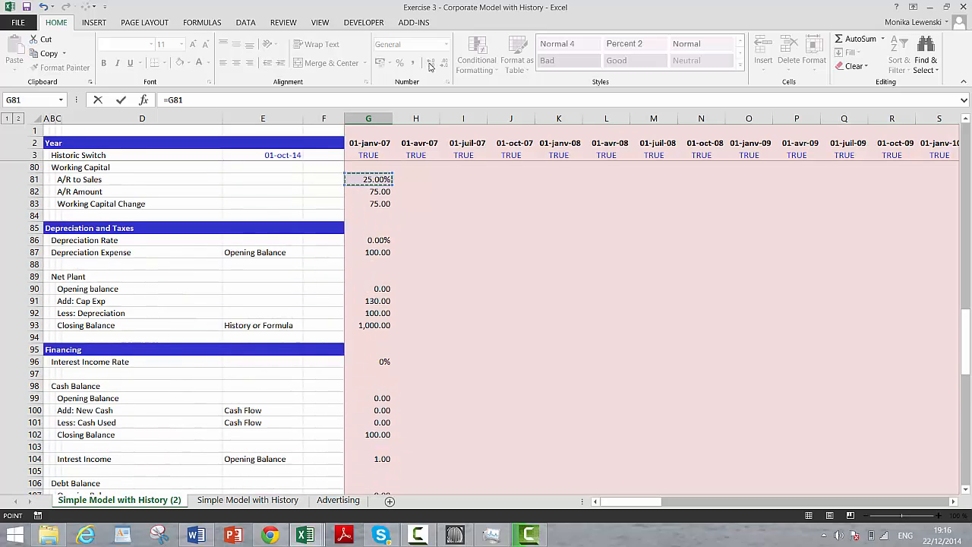
{"action": "key", "text": "Up"}
{"action": "key", "text": "Up"}
{"action": "key", "text": "Up"}
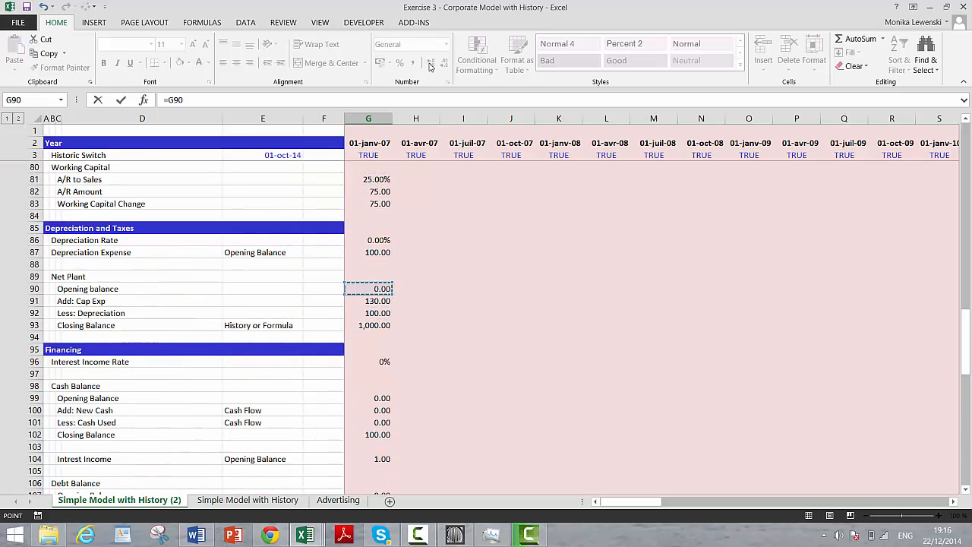
{"action": "key", "text": "Up"}
{"action": "key", "text": "Down"}
{"action": "key", "text": "Down"}
{"action": "key", "text": "Return"}
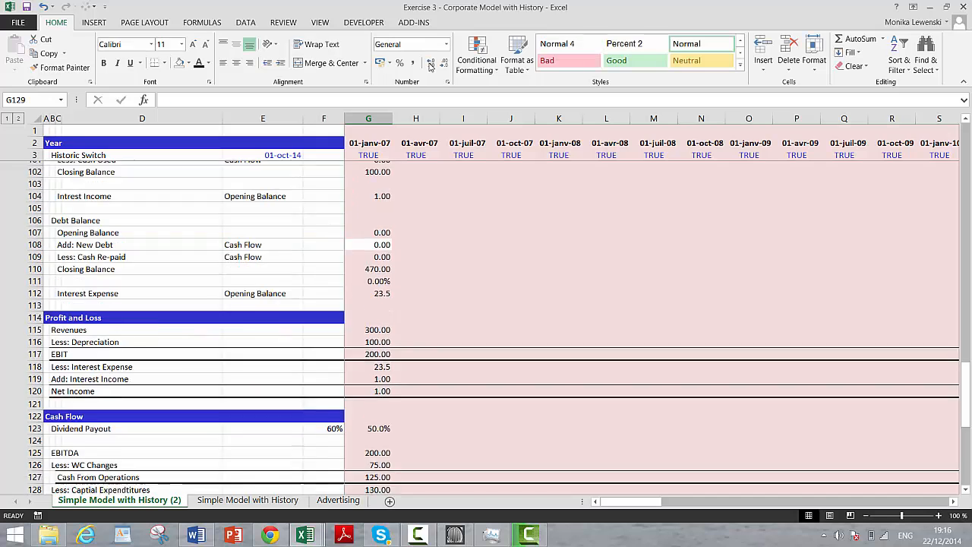
Step: Calculate Cash before Financing in G129 as cash from operations minus capital expenditures, =G127-G128
{"action": "type", "text": "="}
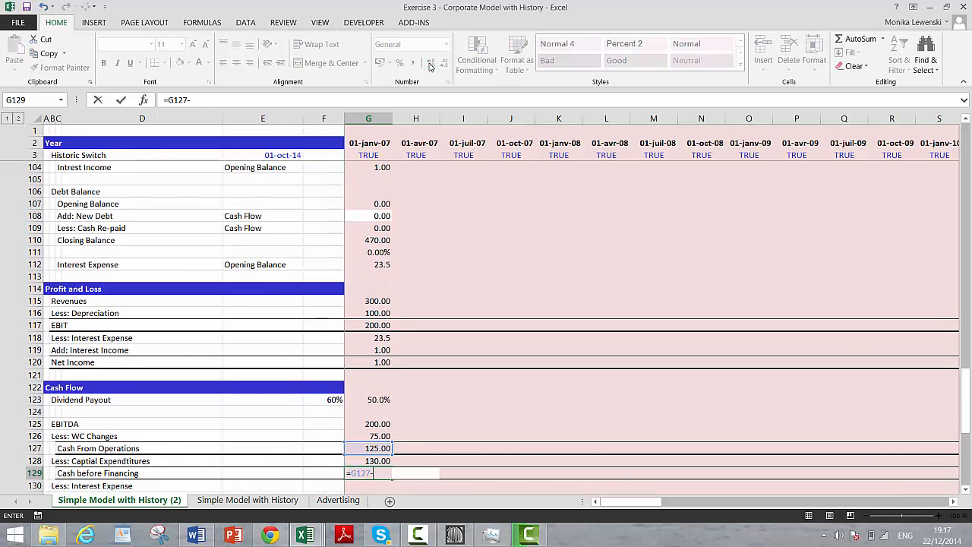
{"action": "key", "text": "Up"}
{"action": "key", "text": "Return"}
Step: Link the cash flow's Less: Interest Expense cell G130 to the Profit and Loss interest expense, =G118
{"action": "type", "text": "="}
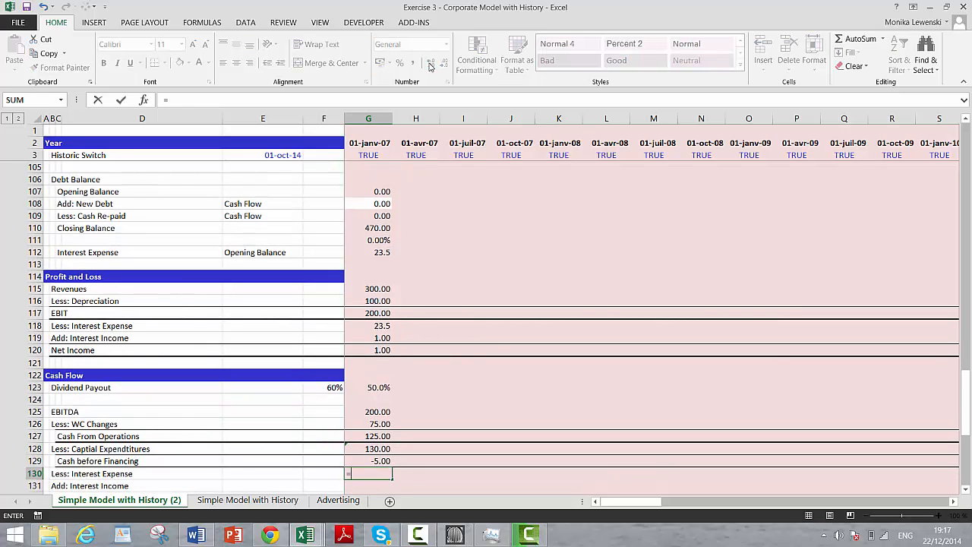
{"action": "key", "text": "Up"}
{"action": "key", "text": "Up"}
{"action": "key", "text": "Up"}
{"action": "key", "text": "Up"}
{"action": "key", "text": "Up"}
{"action": "key", "text": "Up"}
{"action": "key", "text": "Up"}
{"action": "key", "text": "Up"}
{"action": "key", "text": "Up"}
{"action": "key", "text": "Up"}
{"action": "key", "text": "Up"}
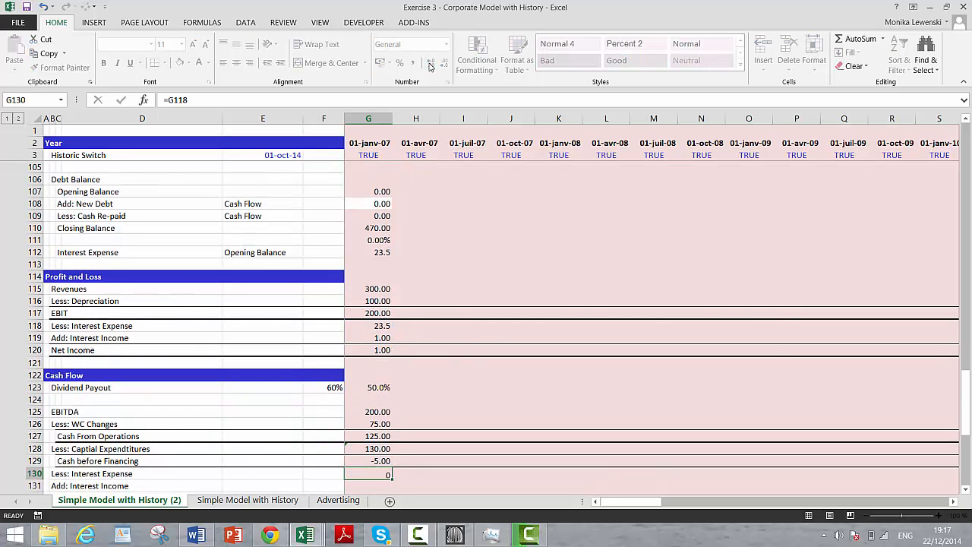
{"action": "key", "text": "Return"}
Step: Link the cash flow's Add: Interest Income cell G131 to the Profit and Loss interest income in G119
{"action": "type", "text": "="}
{"action": "key", "text": "Up"}
{"action": "key", "text": "Up"}
{"action": "key", "text": "Up"}
{"action": "key", "text": "Up"}
{"action": "key", "text": "Up"}
{"action": "key", "text": "Up"}
{"action": "key", "text": "Up"}
{"action": "key", "text": "Up"}
{"action": "key", "text": "Up"}
{"action": "key", "text": "Up"}
{"action": "key", "text": "Up"}
{"action": "key", "text": "Up"}
{"action": "key", "text": "Up"}
{"action": "key", "text": "Up"}
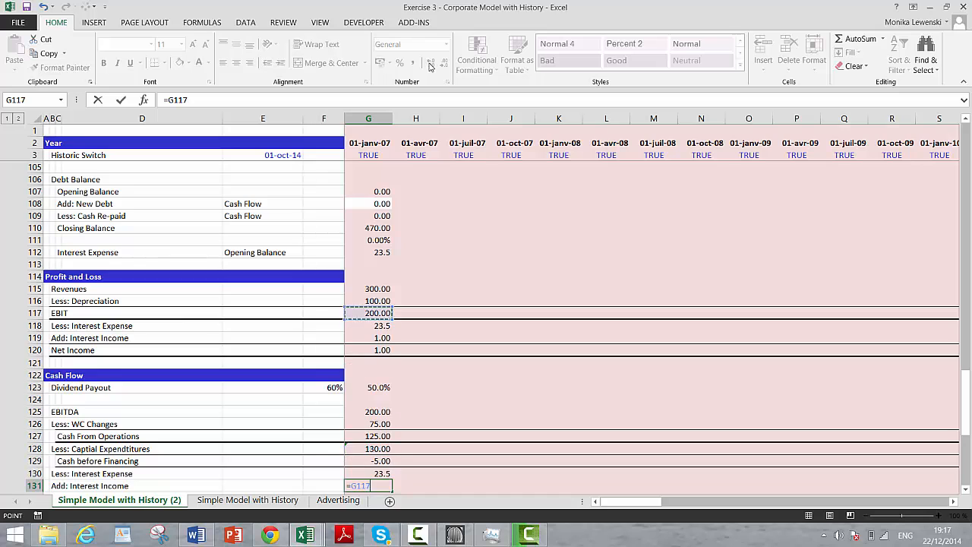
{"action": "key", "text": "Down"}
{"action": "key", "text": "Down"}
{"action": "key", "text": "Return"}
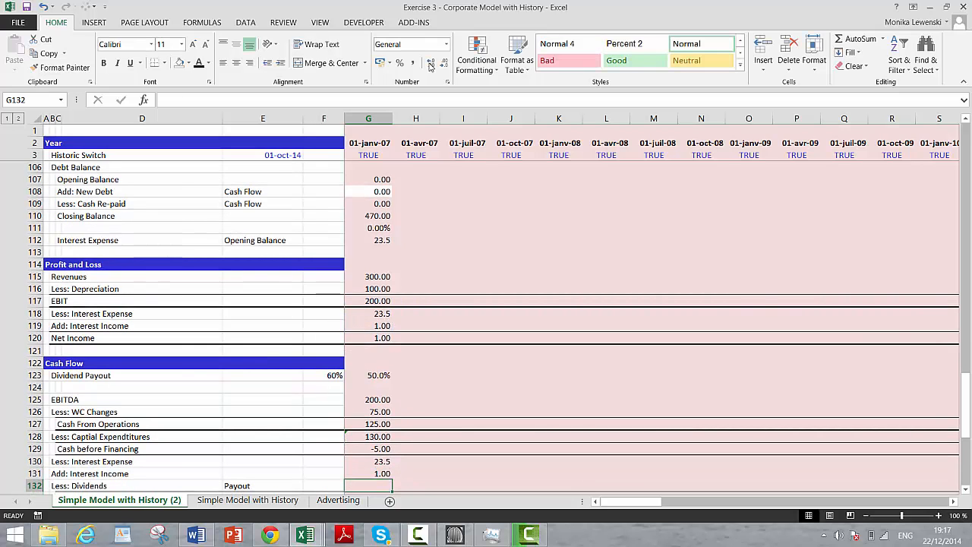
Step: Calculate Less: Dividends in G132 as the payout ratio times net income, floored at zero, =MAX(G123*G120;0)
{"action": "type", "text": "=max("}
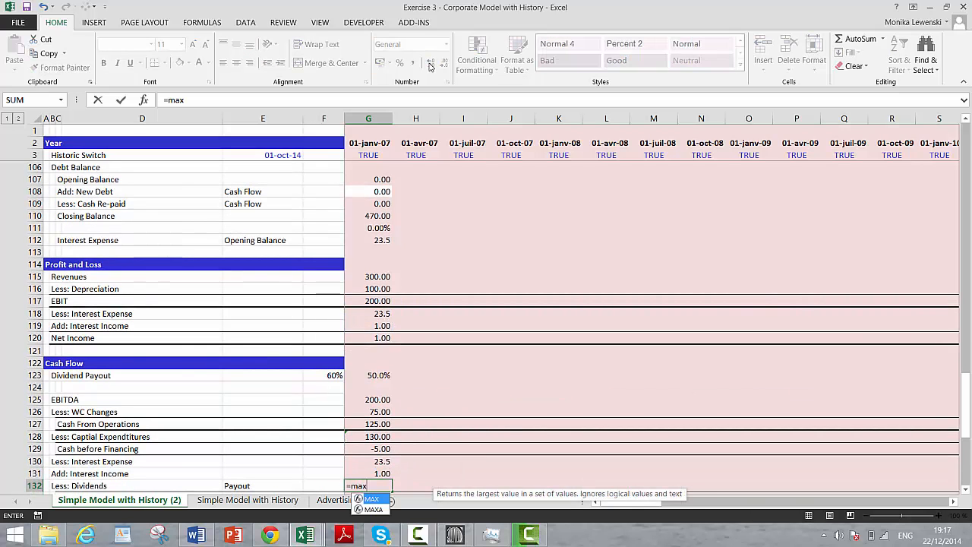
{"action": "key", "text": "Up"}
{"action": "key", "text": "Up"}
{"action": "key", "text": "Up"}
{"action": "key", "text": "Up"}
{"action": "key", "text": "Up"}
{"action": "key", "text": "Up"}
{"action": "key", "text": "Up"}
{"action": "key", "text": "Up"}
{"action": "key", "text": "Up"}
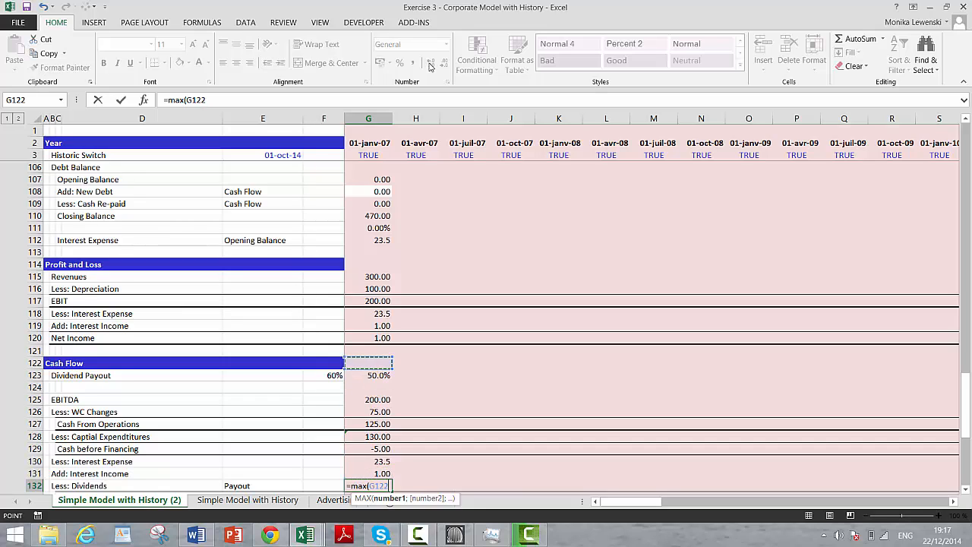
{"action": "type", "text": "*"}
{"action": "key", "text": "Up"}
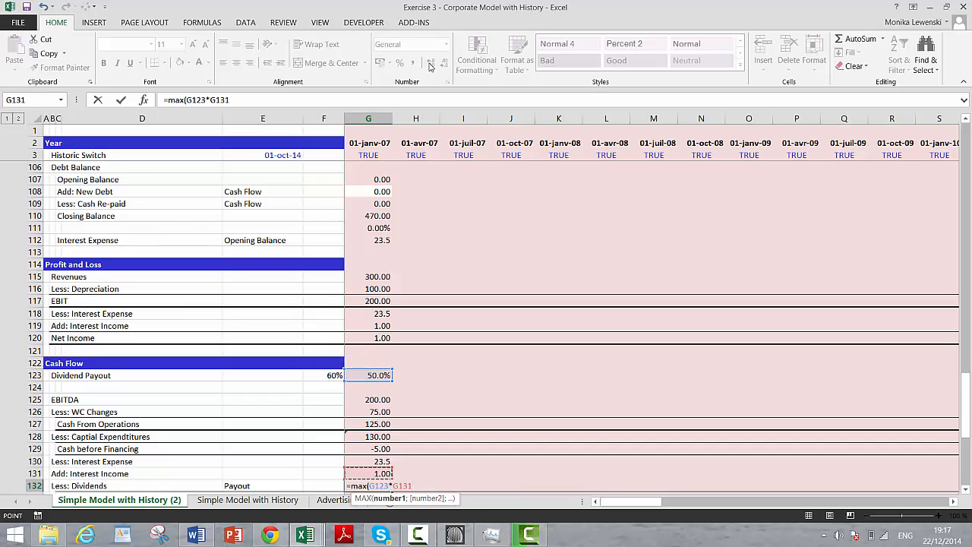
{"action": "key", "text": "Up"}
{"action": "key", "text": "Up"}
{"action": "key", "text": "Up"}
{"action": "key", "text": "Up"}
{"action": "key", "text": "Up"}
{"action": "key", "text": "Up"}
{"action": "key", "text": "Up"}
{"action": "key", "text": "Up"}
{"action": "key", "text": "Up"}
{"action": "key", "text": "Up"}
{"action": "key", "text": "Up"}
{"action": "key", "text": "Up"}
{"action": "key", "text": "Up"}
{"action": "key", "text": "Down"}
{"action": "key", "text": "Down"}
{"action": "type", "text": ";0)"}
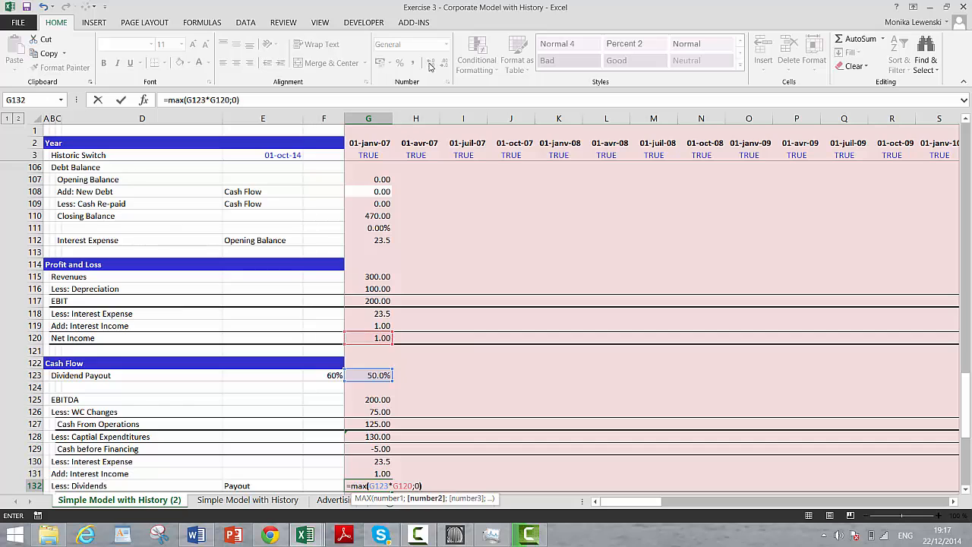
{"action": "key", "text": "Return"}
{"action": "key", "text": "Return"}
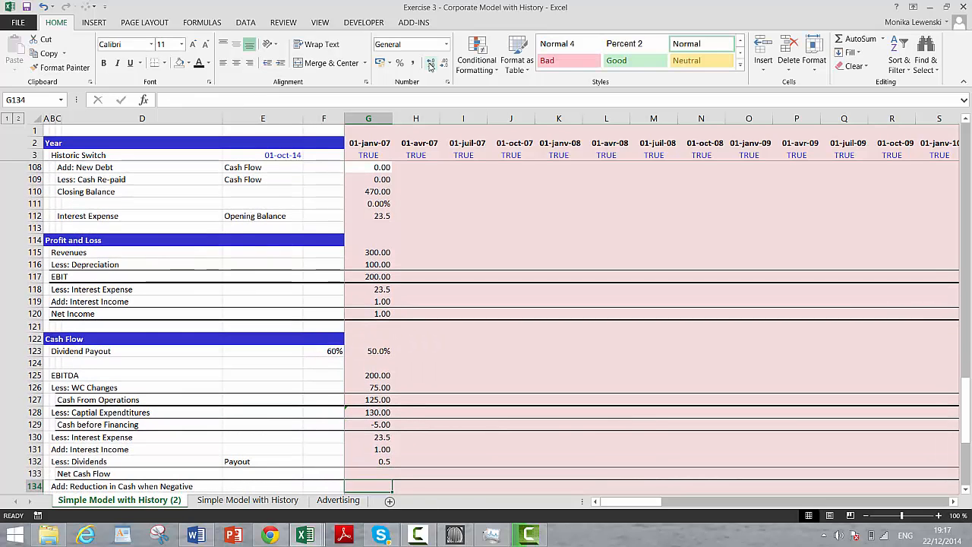
Step: Calculate Net Cash Flow in G133 with the formula =G129-G130+G131-G132
{"action": "key", "text": "Up"}
{"action": "type", "text": "="}
{"action": "key", "text": "Up"}
{"action": "key", "text": "Up"}
{"action": "key", "text": "Up"}
{"action": "key", "text": "Up"}
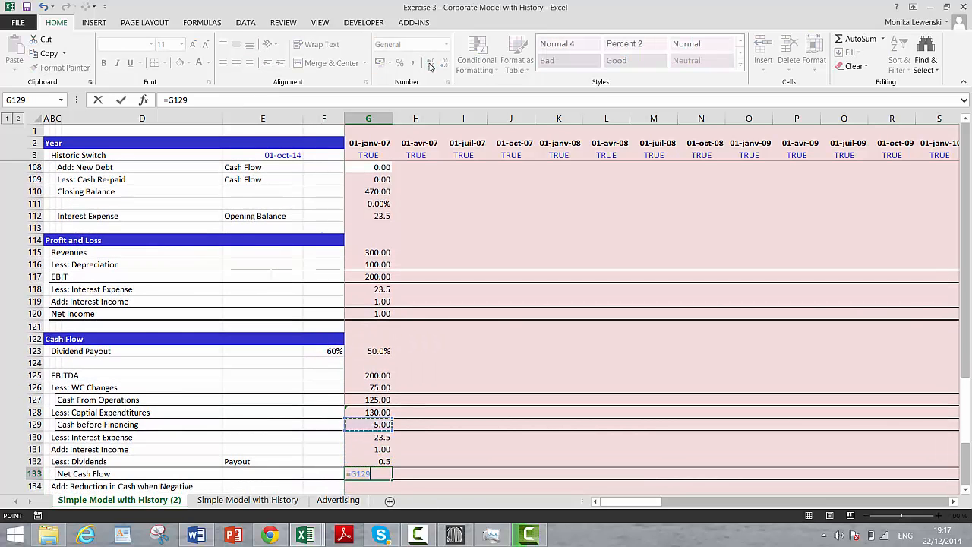
{"action": "type", "text": "-"}
{"action": "key", "text": "Up"}
{"action": "key", "text": "Up"}
{"action": "key", "text": "Up"}
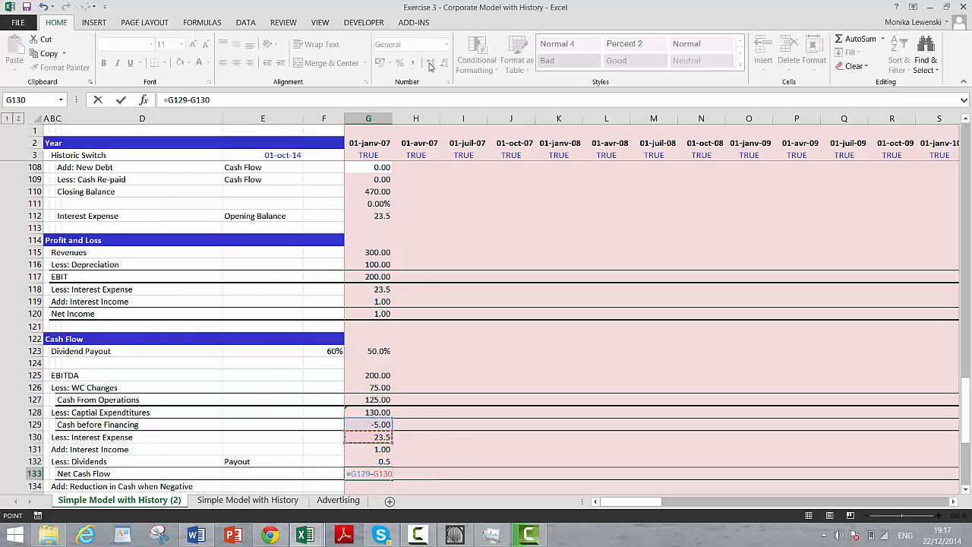
{"action": "type", "text": "+"}
{"action": "key", "text": "Up"}
{"action": "key", "text": "Up"}
{"action": "type", "text": "-"}
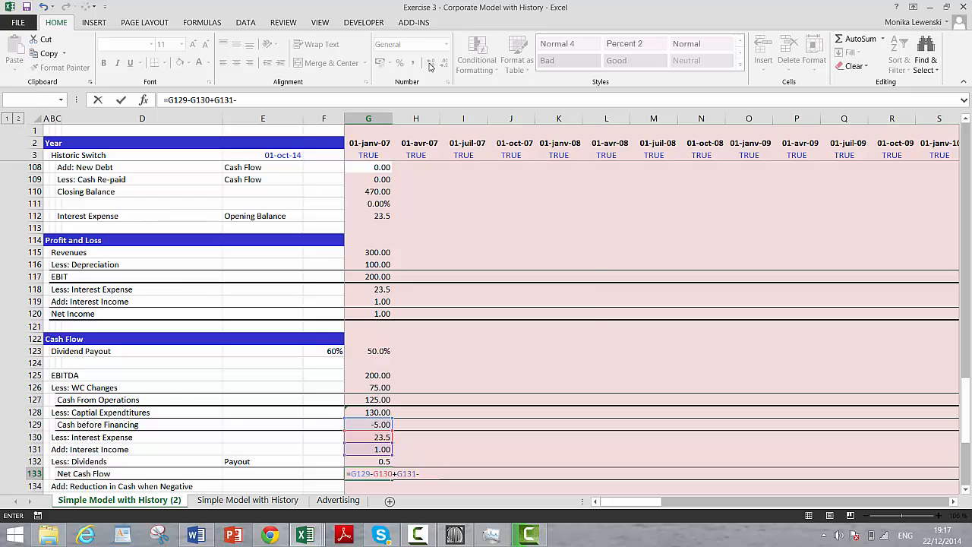
{"action": "key", "text": "Return"}
{"action": "key", "text": "n"}
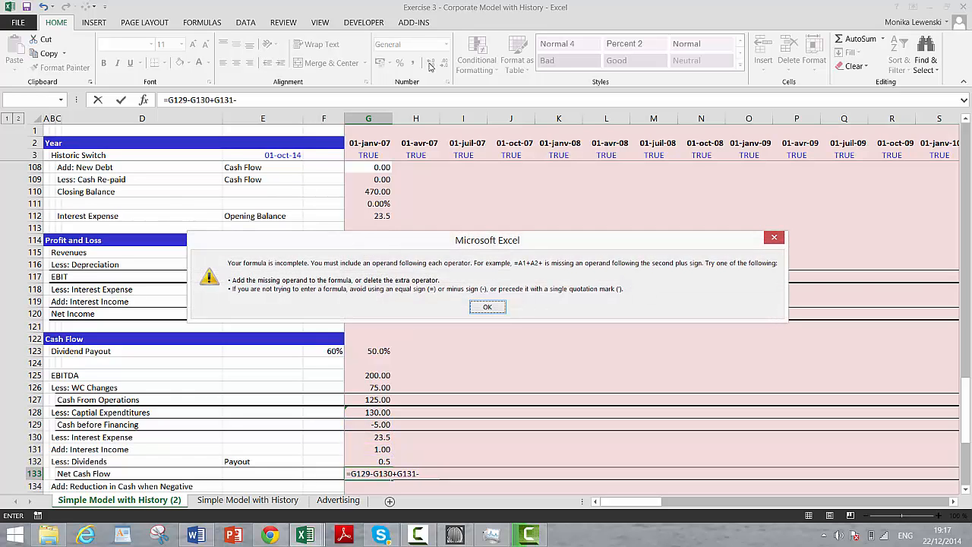
{"action": "key", "text": "Return"}
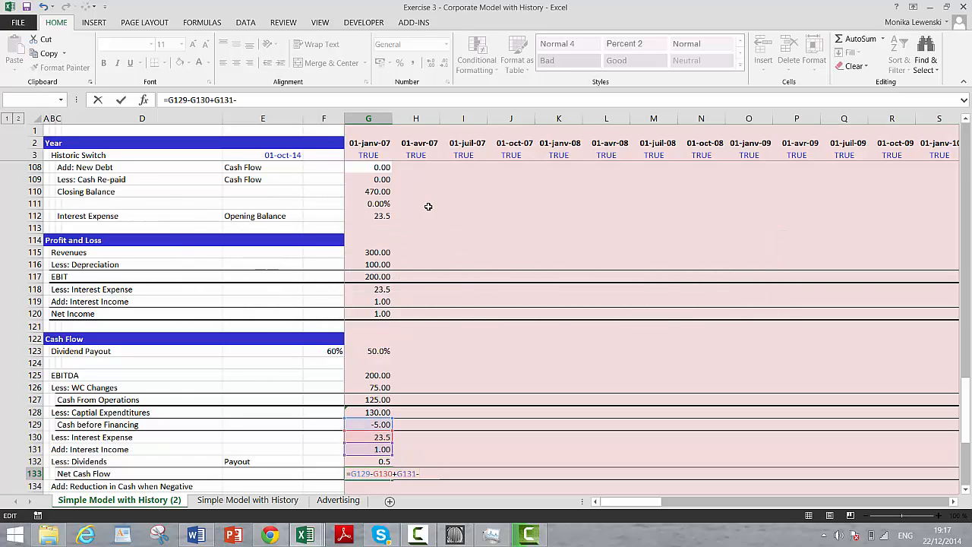
{"action": "left_click", "coordinate": [366, 461]}
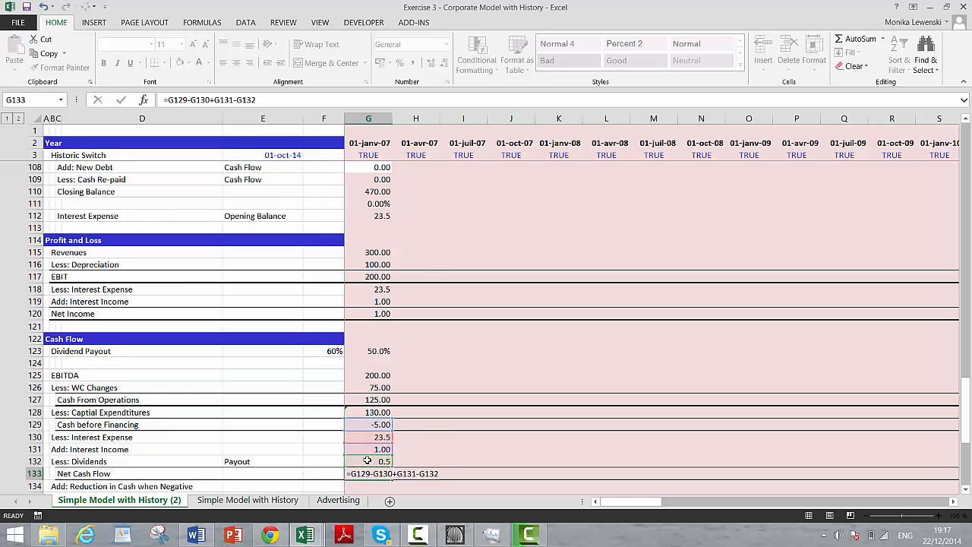
{"action": "key", "text": "Return"}
{"action": "key", "text": "Return"}
Step: Enter =MAX(-G133;0) in G134 for Add: Reduction in Cash when Negative
{"action": "left_click", "coordinate": [367, 460]}
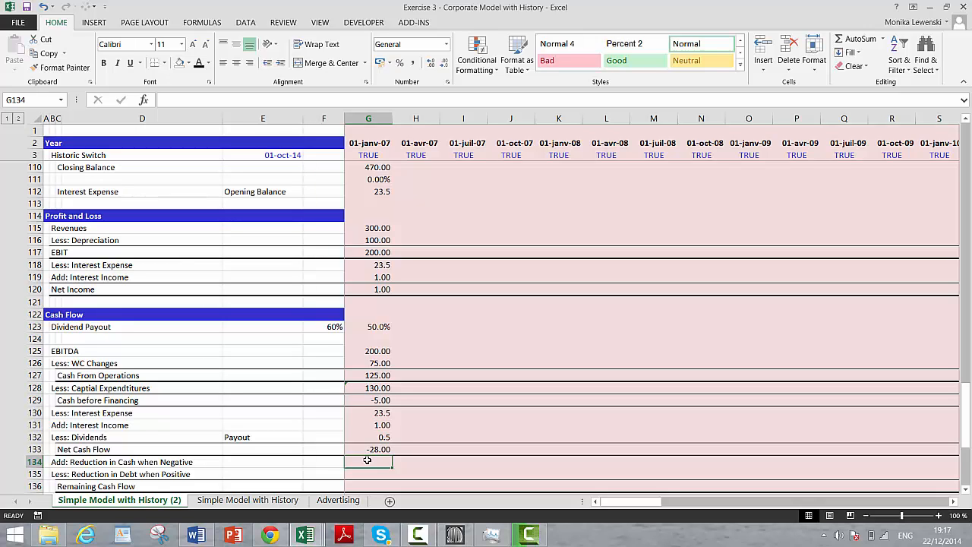
{"action": "type", "text": "="}
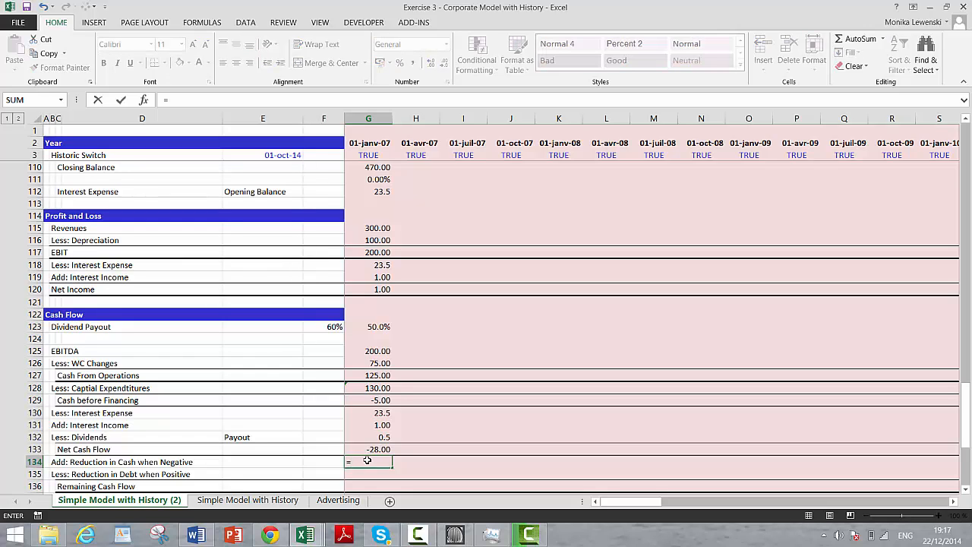
{"action": "type", "text": "max(-"}
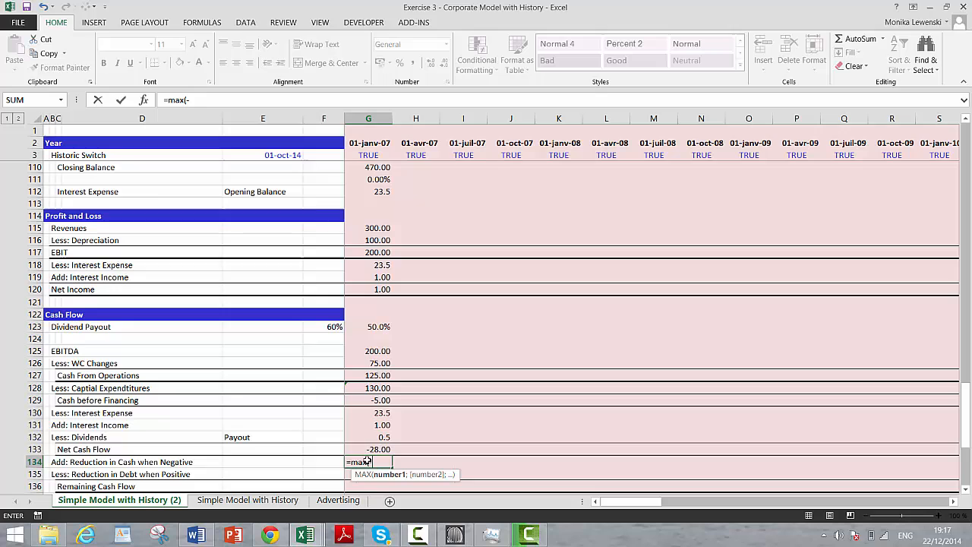
{"action": "key", "text": "Up"}
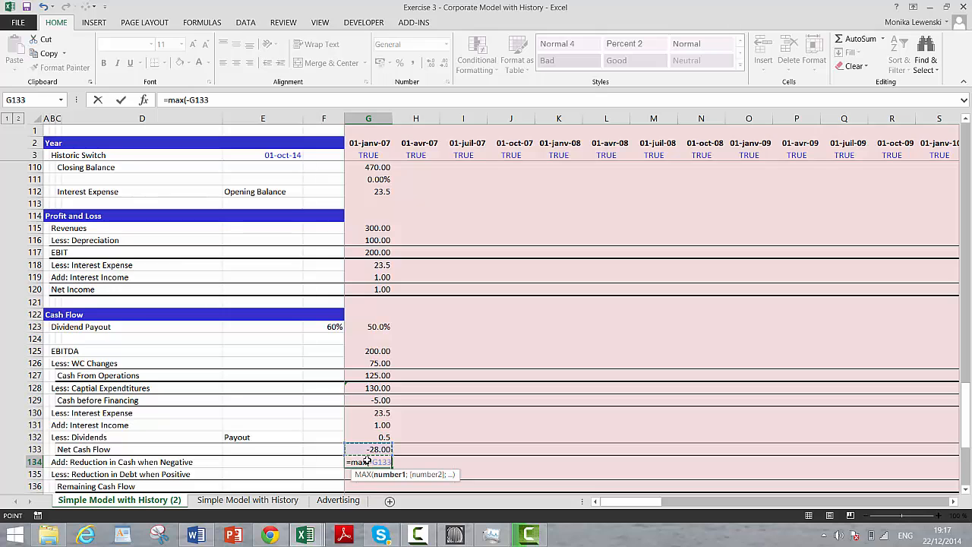
{"action": "type", "text": ";"}
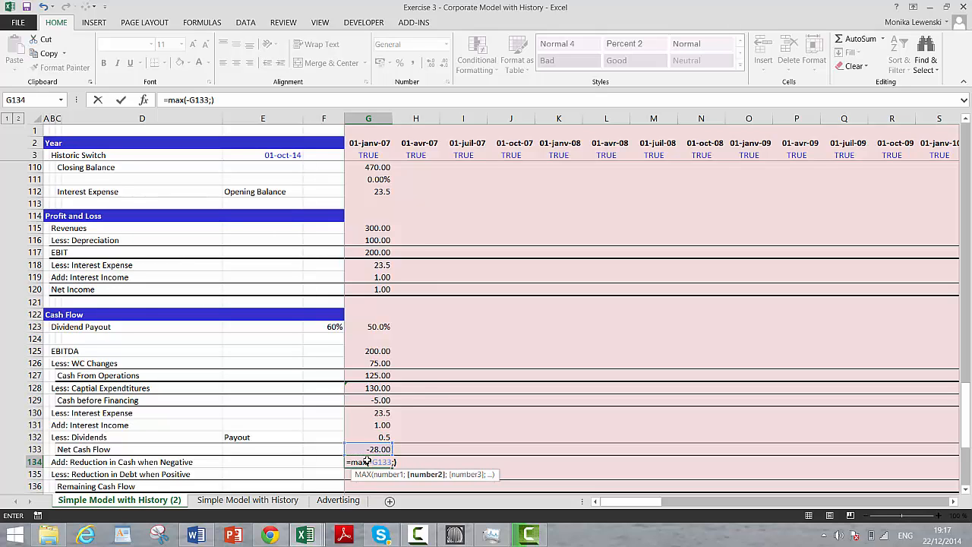
{"action": "type", "text": "0)"}
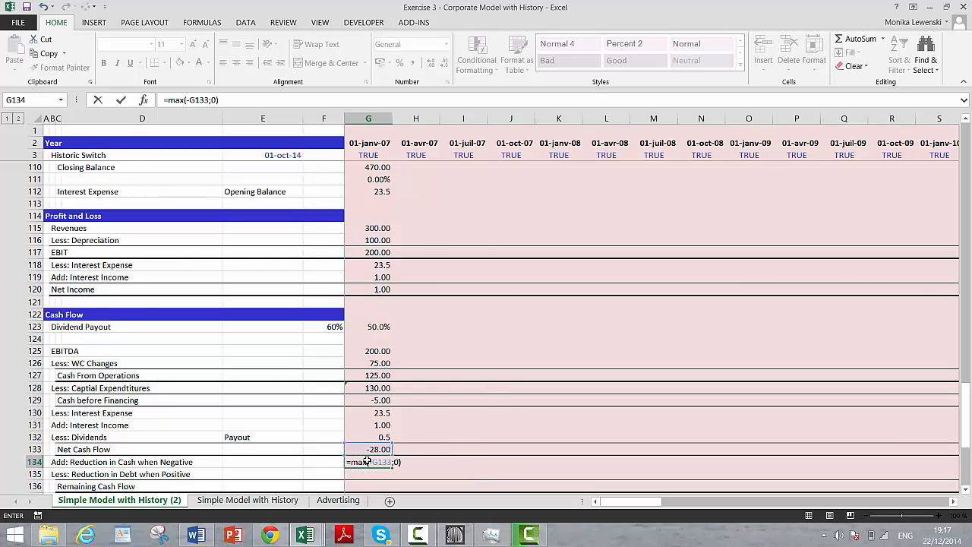
{"action": "key", "text": "ctrl+Return"}
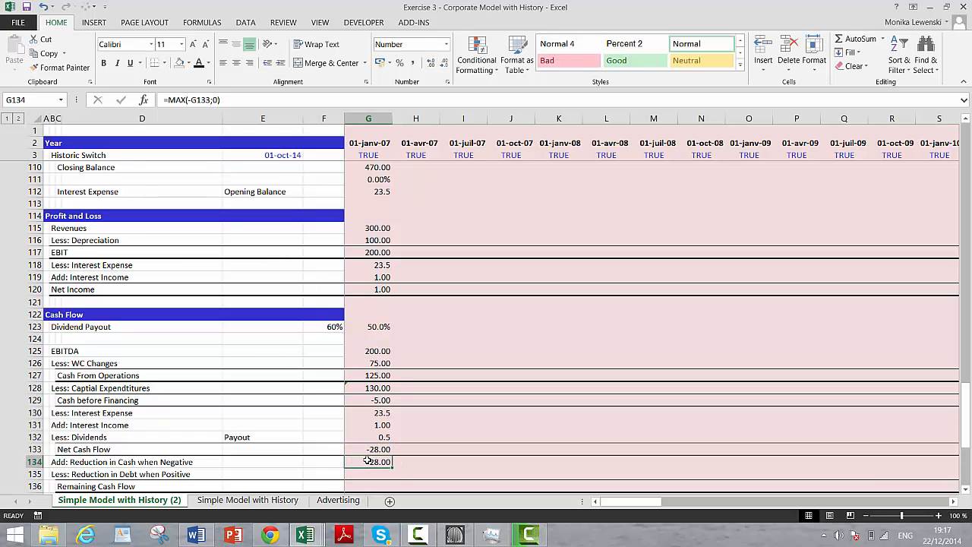
Step: Cap the Add: Reduction in Cash when Negative formula in G134 with the debt opening balance, making it =MIN(G107;MAX(-G133;0))
{"action": "double_click", "coordinate": [368, 461]}
{"action": "key", "text": "Left"}
{"action": "key", "text": "Left"}
{"action": "key", "text": "Left"}
{"action": "key", "text": "Left"}
{"action": "key", "text": "Left"}
{"action": "key", "text": "Left"}
{"action": "key", "text": "Left"}
{"action": "key", "text": "Left"}
{"action": "key", "text": "Left"}
{"action": "key", "text": "Left"}
{"action": "key", "text": "Left"}
{"action": "key", "text": "Left"}
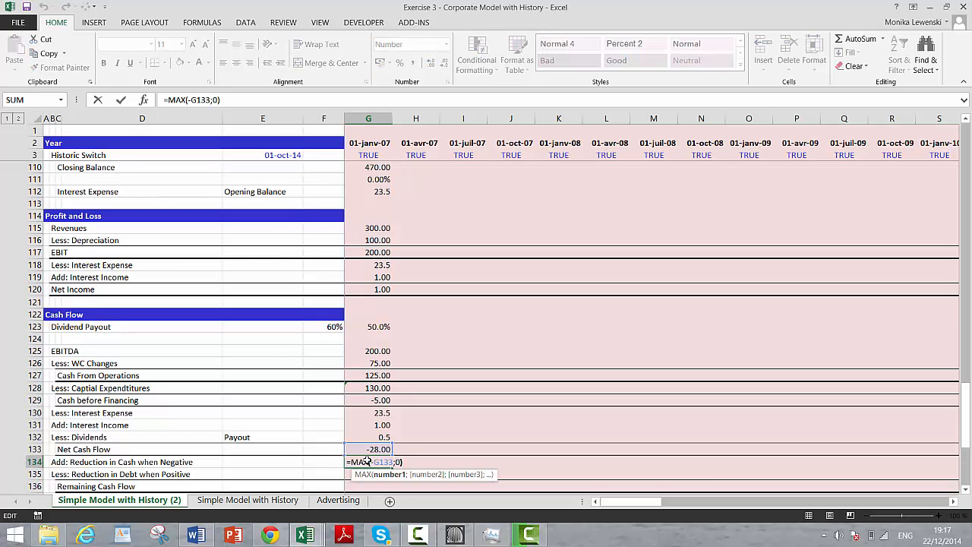
{"action": "type", "text": "min("}
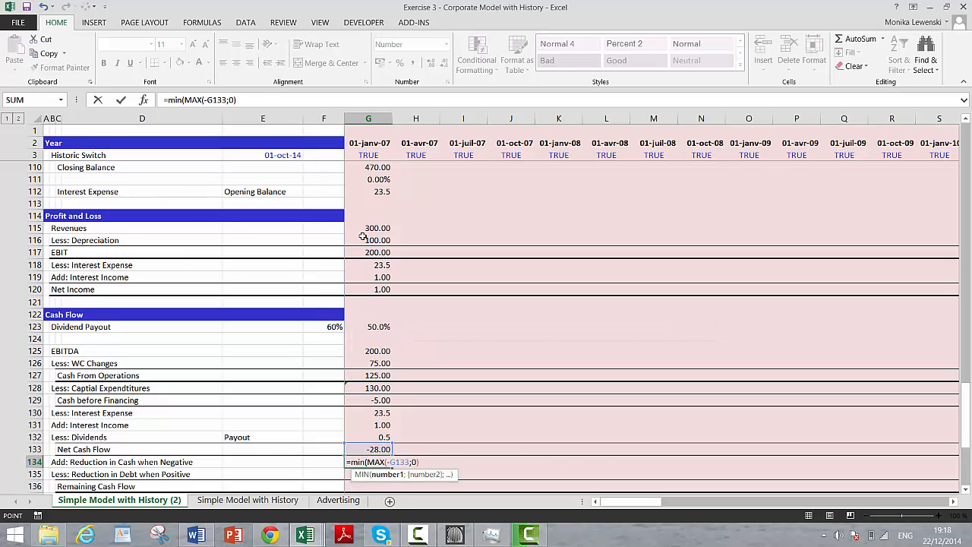
{"action": "key", "text": "Up"}
{"action": "key", "text": "Up"}
{"action": "key", "text": "Up"}
{"action": "key", "text": "Up"}
{"action": "key", "text": "Up"}
{"action": "key", "text": "Up"}
{"action": "key", "text": "Up"}
{"action": "key", "text": "Up"}
{"action": "key", "text": "Up"}
{"action": "key", "text": "Up"}
{"action": "key", "text": "Up"}
{"action": "key", "text": "Up"}
{"action": "key", "text": "Up"}
{"action": "key", "text": "Up"}
{"action": "key", "text": "Up"}
{"action": "key", "text": "Up"}
{"action": "key", "text": "Up"}
{"action": "key", "text": "Up"}
{"action": "key", "text": "Up"}
{"action": "key", "text": "Up"}
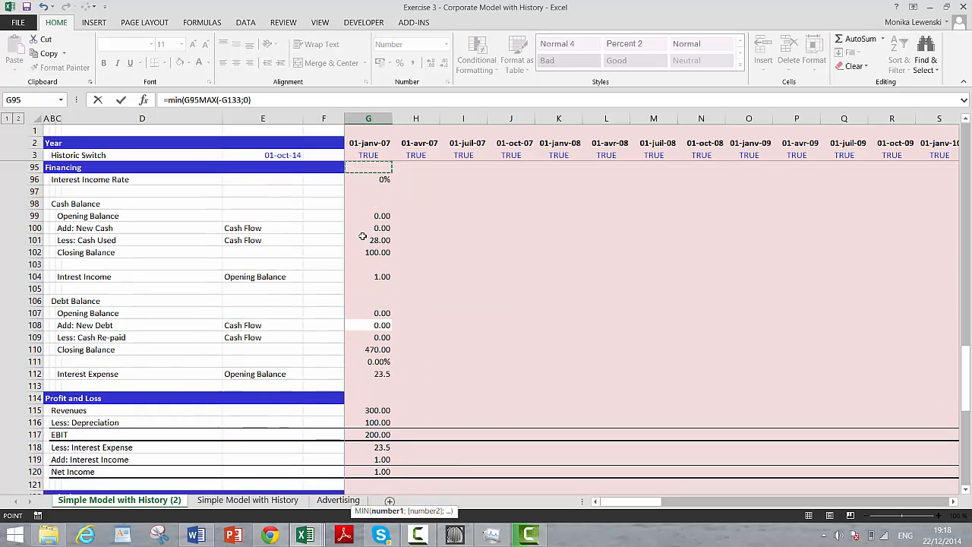
{"action": "key", "text": "Down"}
{"action": "key", "text": "Down"}
{"action": "key", "text": "Down"}
{"action": "key", "text": "Down"}
{"action": "key", "text": "Down"}
{"action": "key", "text": "Down"}
{"action": "key", "text": "Down"}
{"action": "key", "text": "Down"}
{"action": "key", "text": "Down"}
{"action": "key", "text": "Down"}
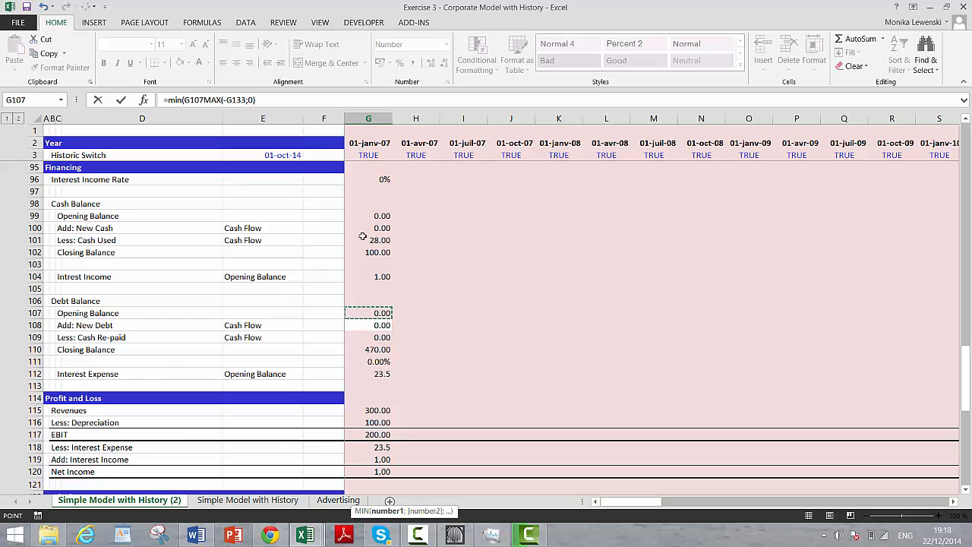
{"action": "type", "text": ";"}
{"action": "key", "text": "Return"}
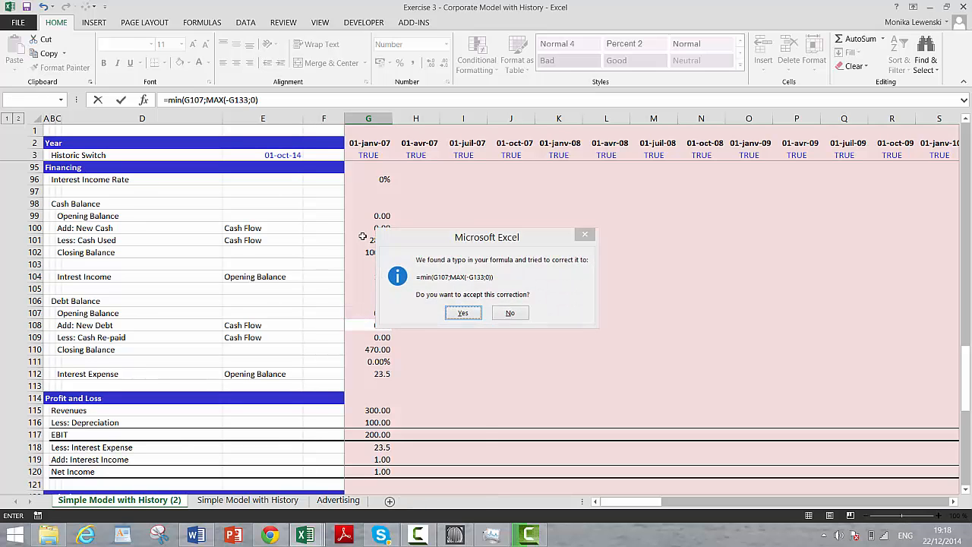
{"action": "key", "text": "Return"}
Step: Enter =MAX(G133;0) in G135 for Less: Reduction in Debt when Positive
{"action": "scroll", "coordinate": [363, 237], "scroll_direction": "down", "scroll_amount": 1}
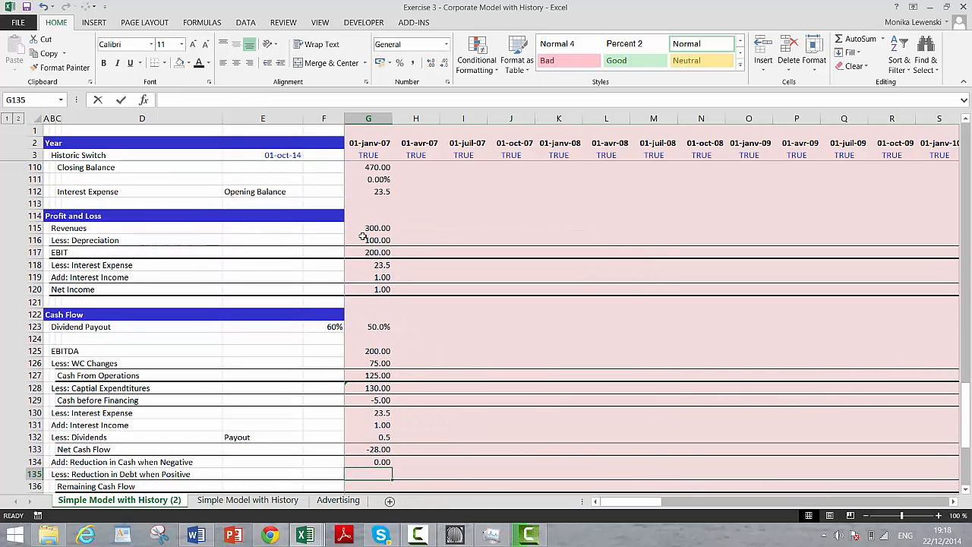
{"action": "type", "text": "=max("}
{"action": "key", "text": "Up"}
{"action": "key", "text": "Up"}
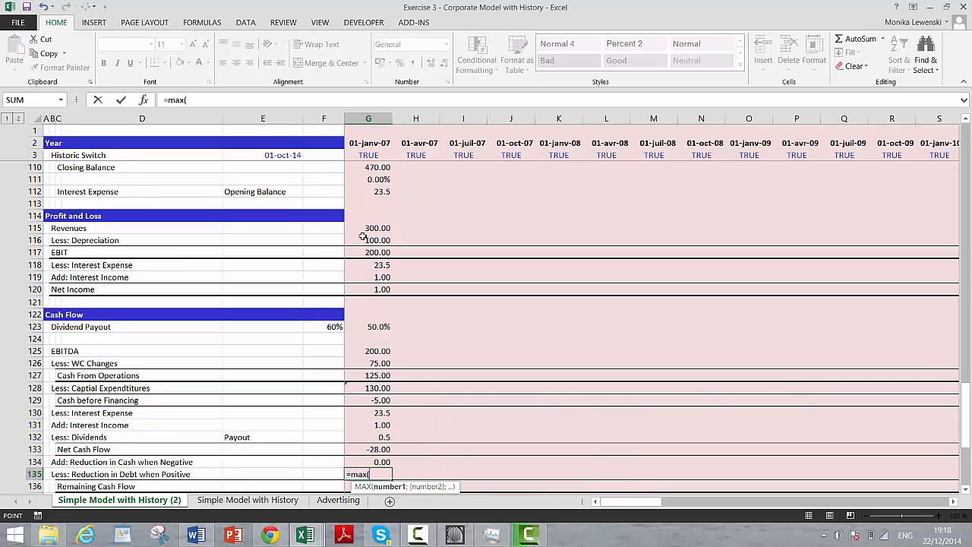
{"action": "type", "text": ";0"}
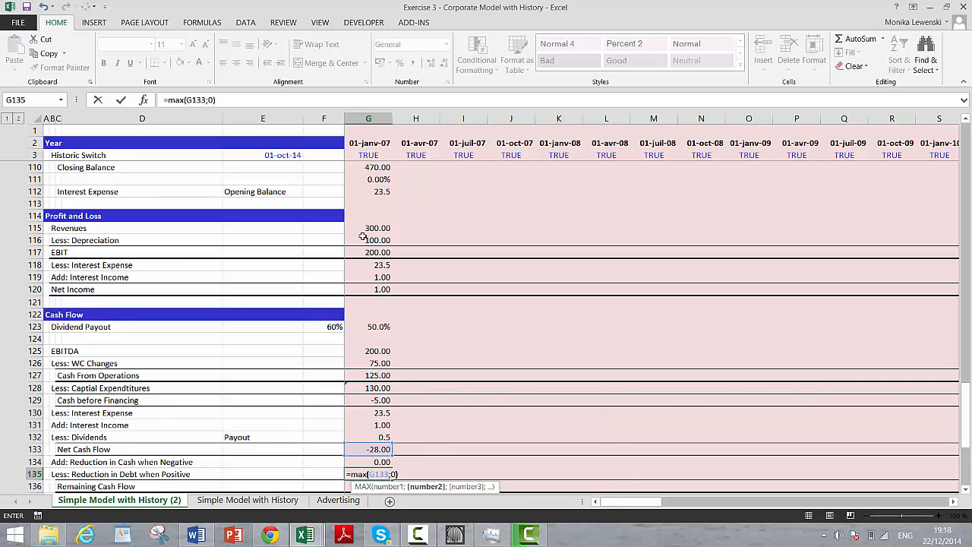
{"action": "key", "text": "Return"}
{"action": "key", "text": "Up"}
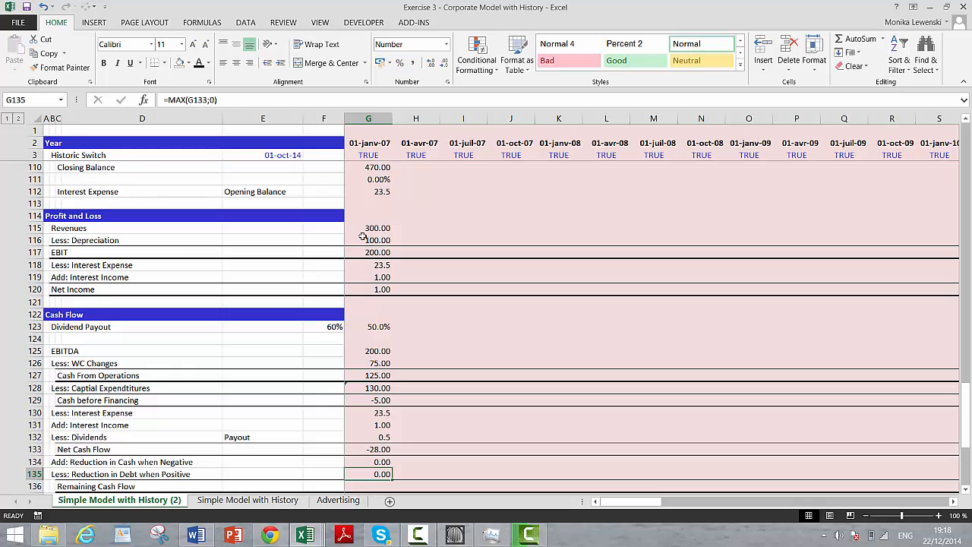
Step: Limit the debt reduction in G135 to the debt opening balance, making the formula =MIN(G107;MAX(G133;0))
{"action": "key", "text": "F2"}
{"action": "key", "text": "Left"}
{"action": "key", "text": "Left"}
{"action": "key", "text": "Left"}
{"action": "key", "text": "Left"}
{"action": "key", "text": "Left"}
{"action": "key", "text": "Left"}
{"action": "key", "text": "Left"}
{"action": "key", "text": "Left"}
{"action": "key", "text": "Left"}
{"action": "key", "text": "Left"}
{"action": "key", "text": "Left"}
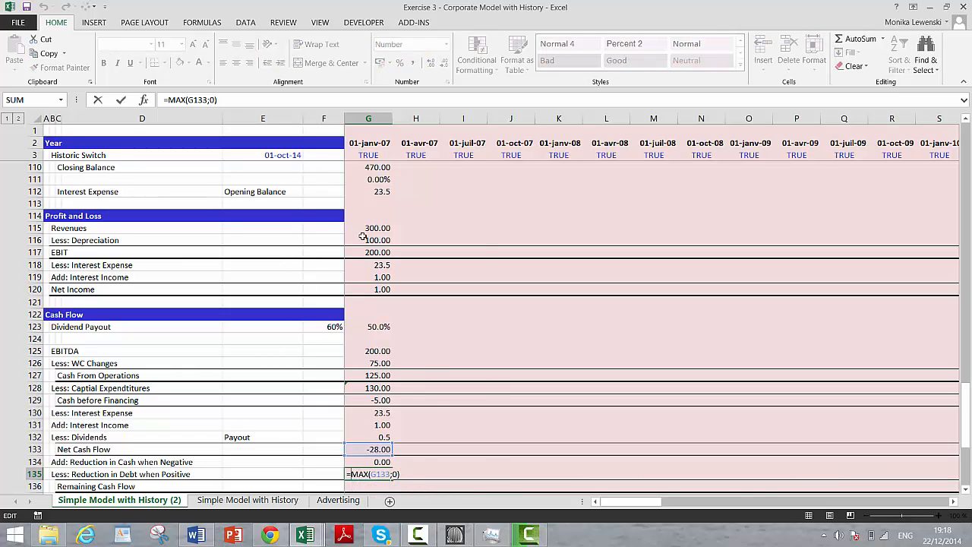
{"action": "type", "text": "min("}
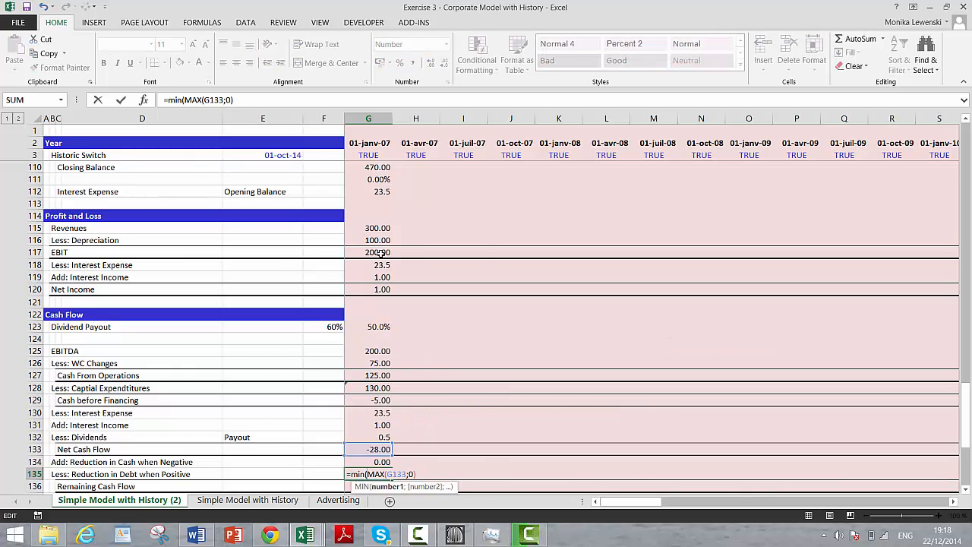
{"action": "left_click", "coordinate": [367, 203]}
{"action": "key", "text": "Up"}
{"action": "key", "text": "Up"}
{"action": "key", "text": "Up"}
{"action": "key", "text": "Up"}
{"action": "key", "text": "Up"}
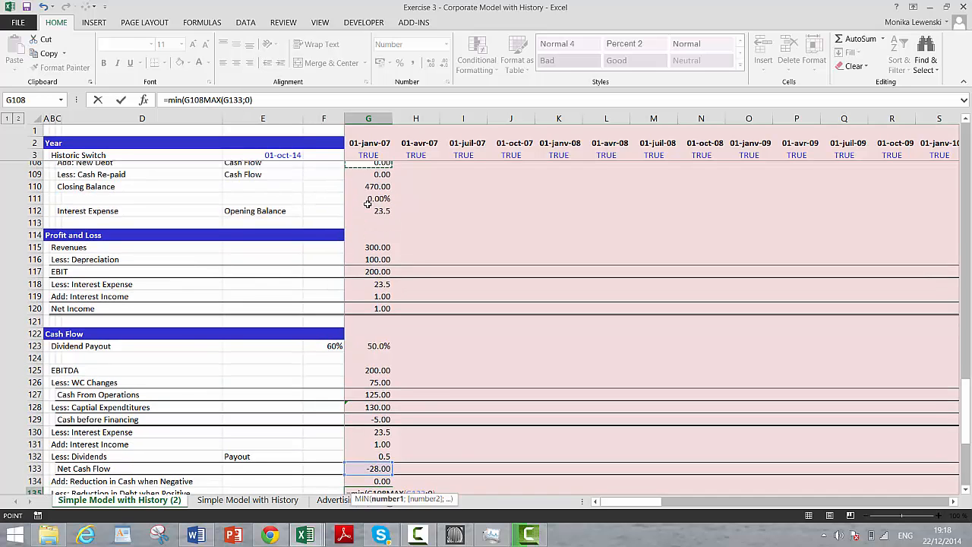
{"action": "key", "text": "Up"}
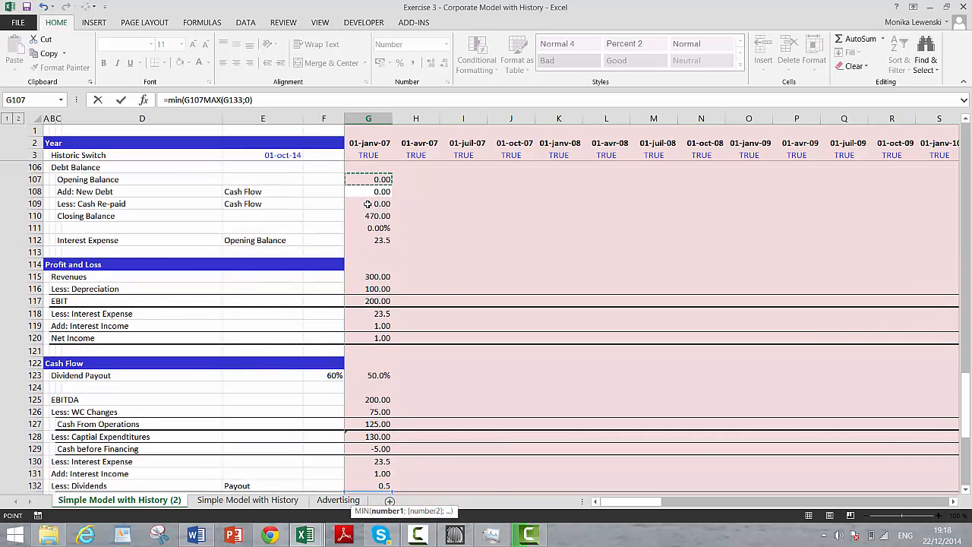
{"action": "key", "text": "Return"}
{"action": "key", "text": "Return"}
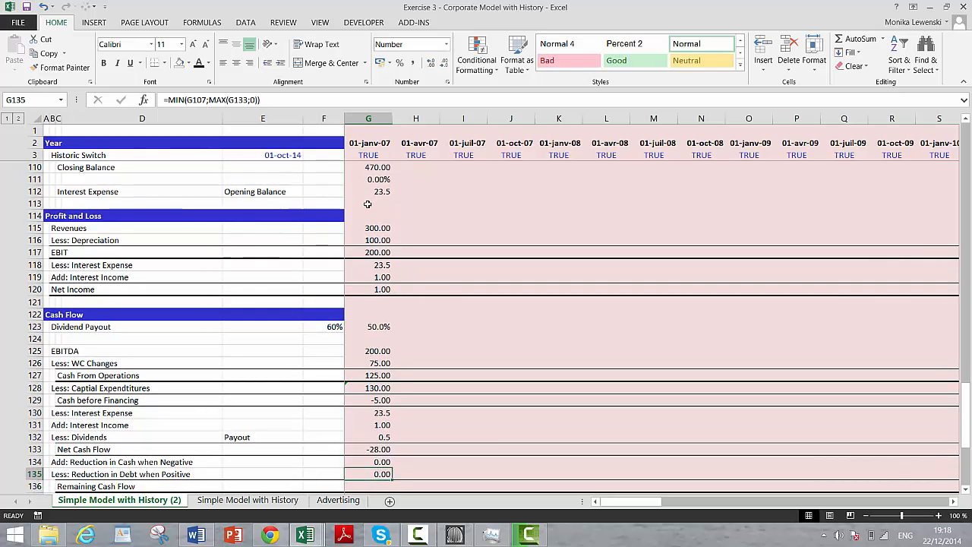
Step: Replace the G107 reference in the G134 cash reduction formula with the cash opening balance in G99
{"action": "key", "text": "Up"}
{"action": "key", "text": "F2"}
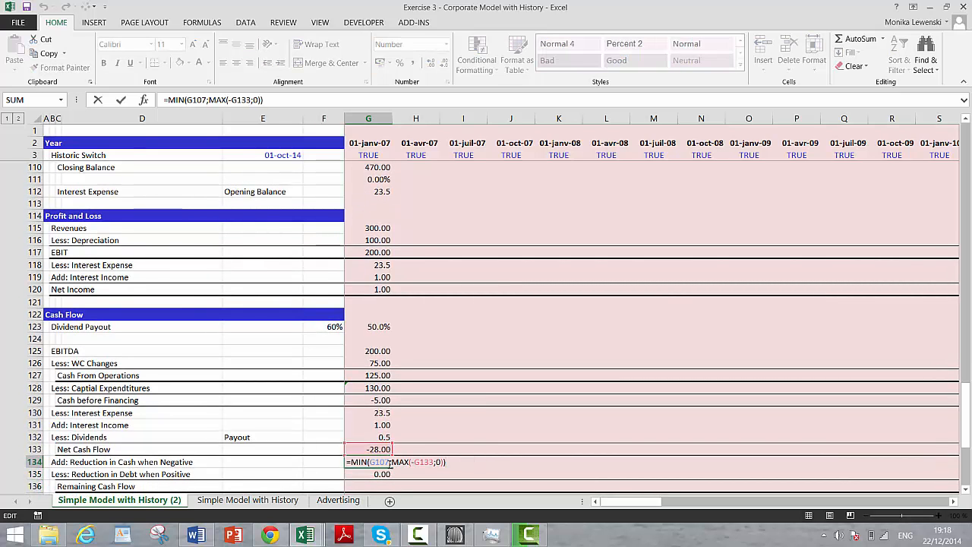
{"action": "left_click_drag", "start_coordinate": [388, 462], "coordinate": [370, 462]}
{"action": "key", "text": "BackSpace"}
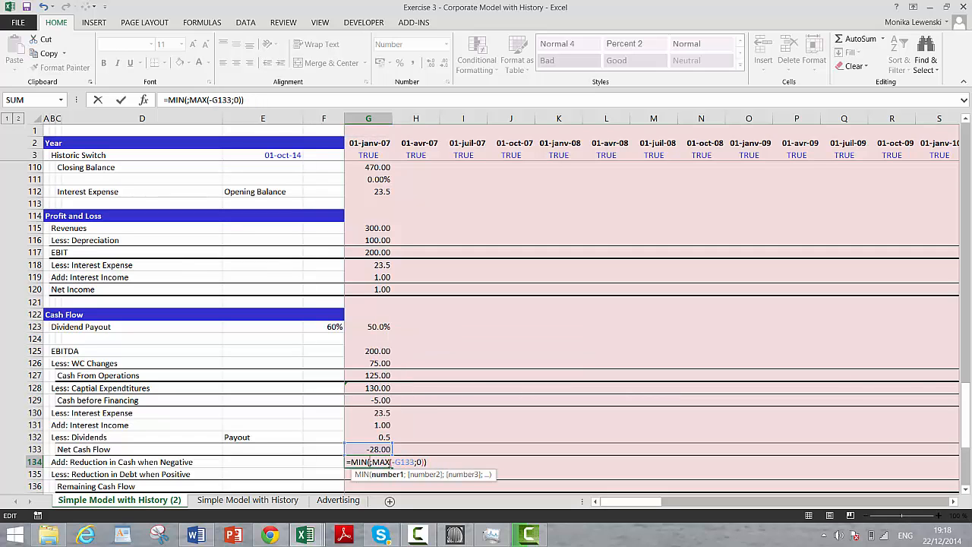
{"action": "left_click", "coordinate": [375, 225]}
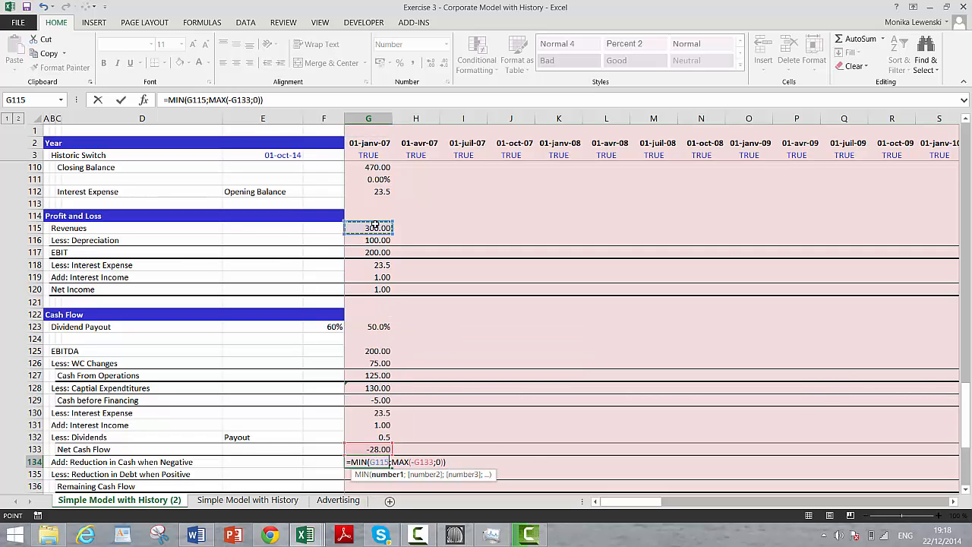
{"action": "key", "text": "Up"}
{"action": "key", "text": "Up"}
{"action": "key", "text": "Up"}
{"action": "key", "text": "Up"}
{"action": "key", "text": "Up"}
{"action": "key", "text": "Up"}
{"action": "key", "text": "Up"}
{"action": "key", "text": "Up"}
{"action": "key", "text": "Up"}
{"action": "key", "text": "Up"}
{"action": "key", "text": "Up"}
{"action": "key", "text": "Up"}
{"action": "key", "text": "Up"}
{"action": "key", "text": "Up"}
{"action": "key", "text": "Up"}
{"action": "key", "text": "Up"}
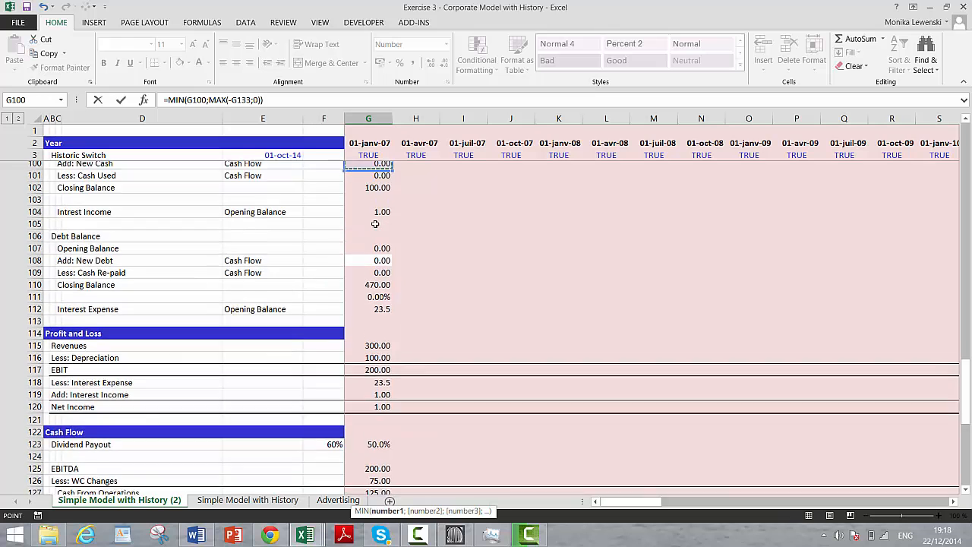
{"action": "key", "text": "Return"}
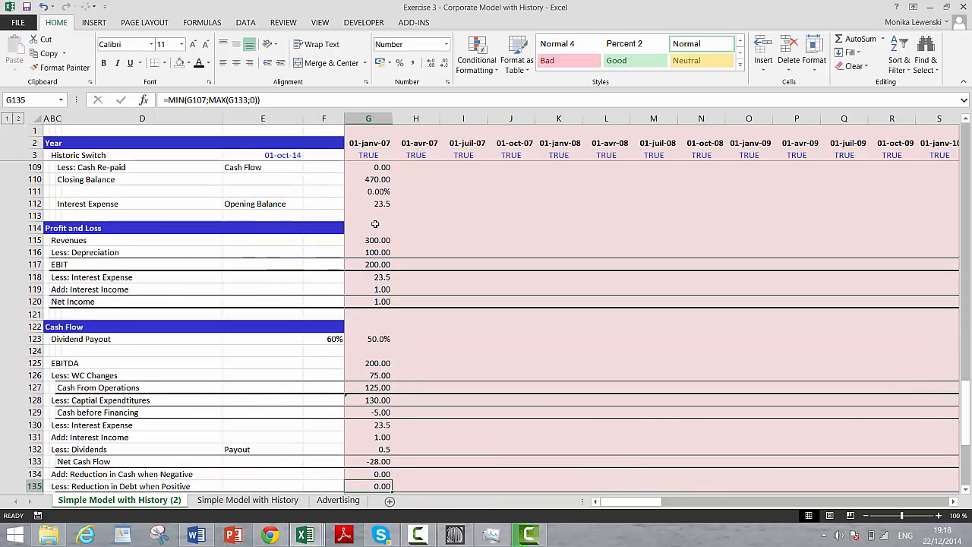
{"action": "key", "text": "Down"}
{"action": "key", "text": "Down"}
{"action": "key", "text": "Up"}
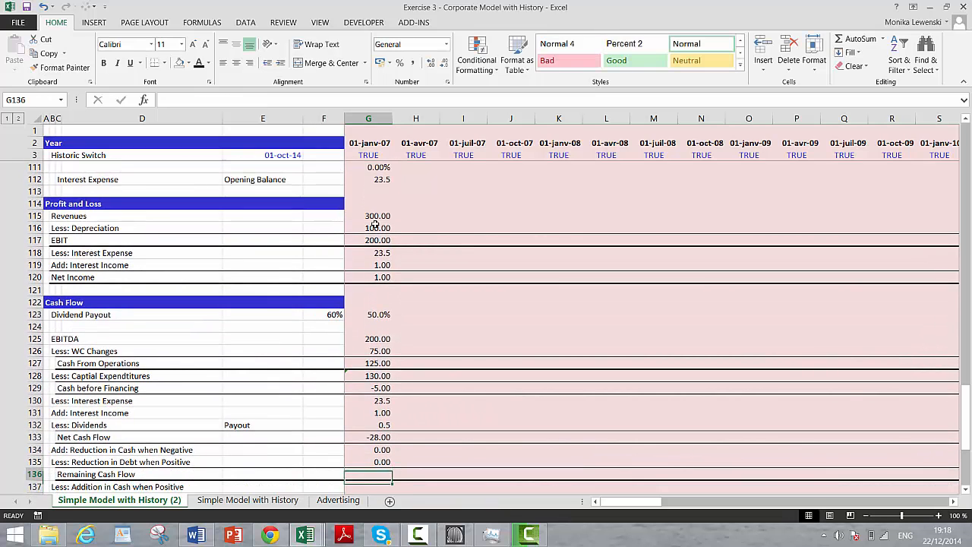
{"action": "type", "text": "="}
{"action": "key", "text": "Up"}
{"action": "key", "text": "Up"}
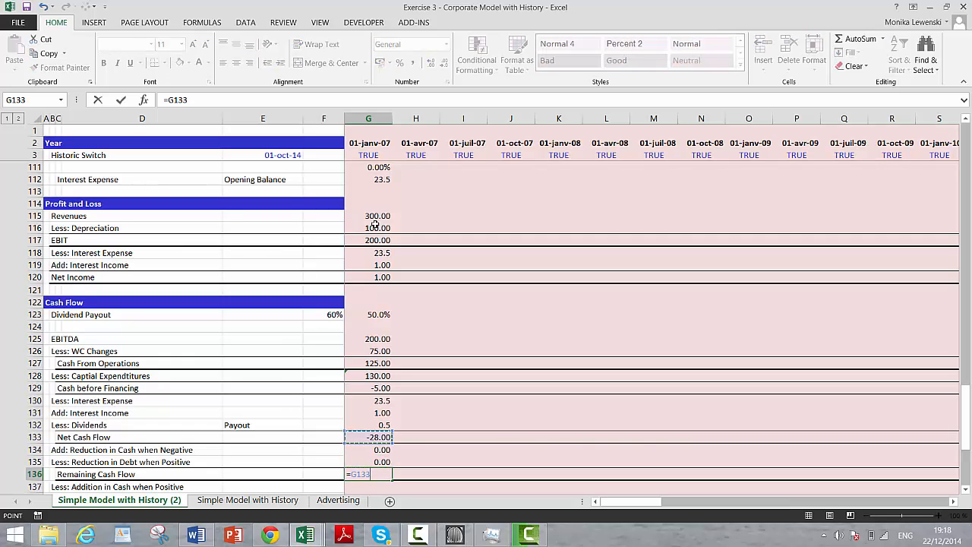
{"action": "type", "text": "-"}
{"action": "key", "text": "Up"}
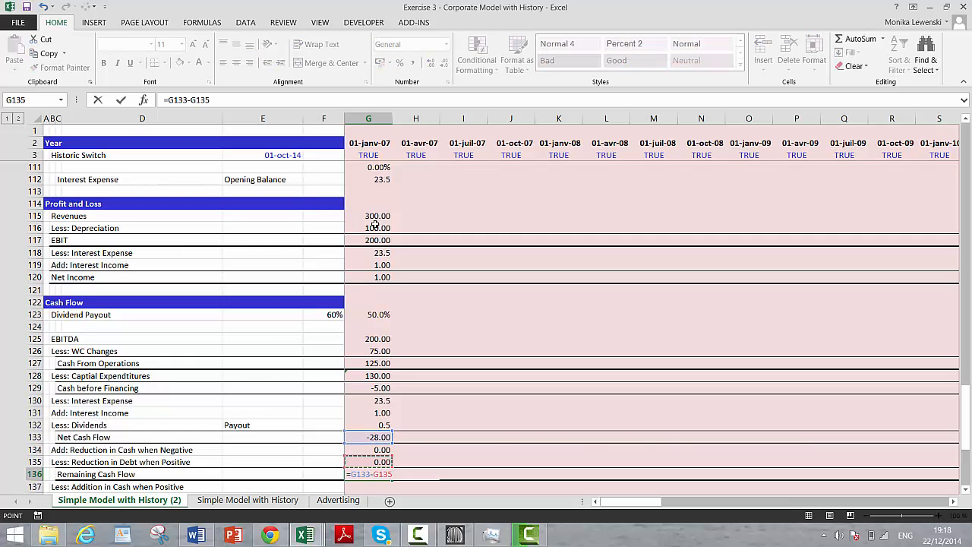
{"action": "key", "text": "Escape"}
Step: Calculate Remaining Cash Flow in G136 with the formula =G133+G134-G135
{"action": "type", "text": "="}
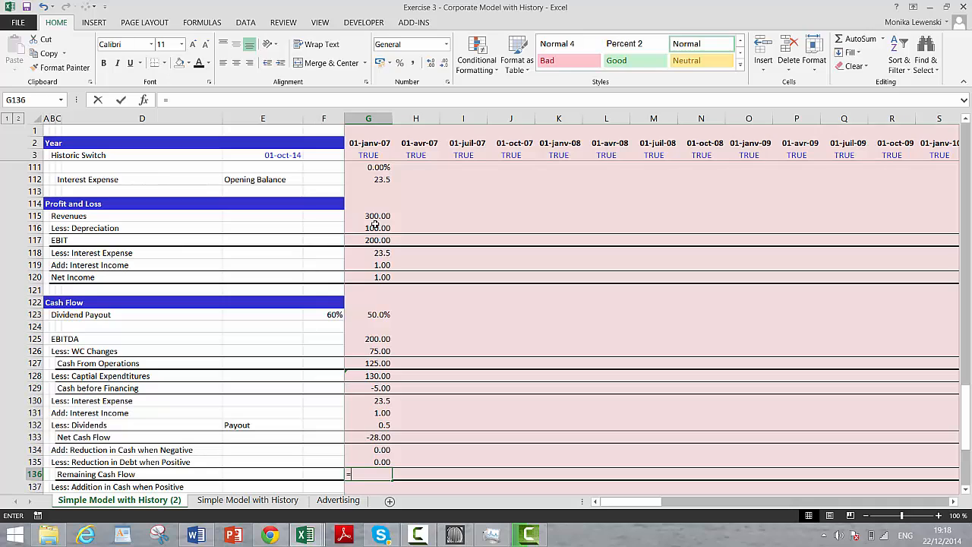
{"action": "key", "text": "Up"}
{"action": "key", "text": "Up"}
{"action": "key", "text": "Up"}
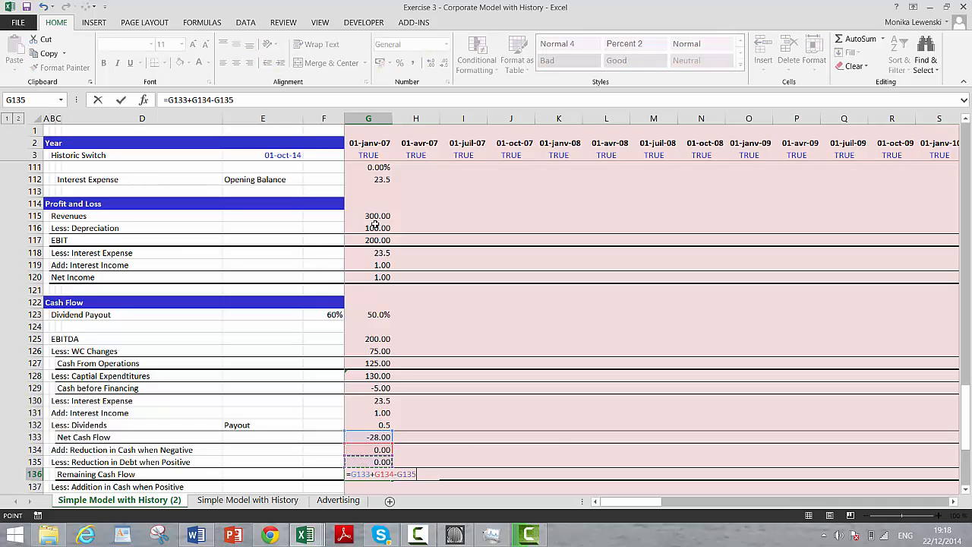
{"action": "key", "text": "Return"}
Step: Enter =MAX(G136;0) in G137 for Less: Addition in Cash when Positive
{"action": "scroll", "coordinate": [374, 225], "scroll_direction": "down", "scroll_amount": 1}
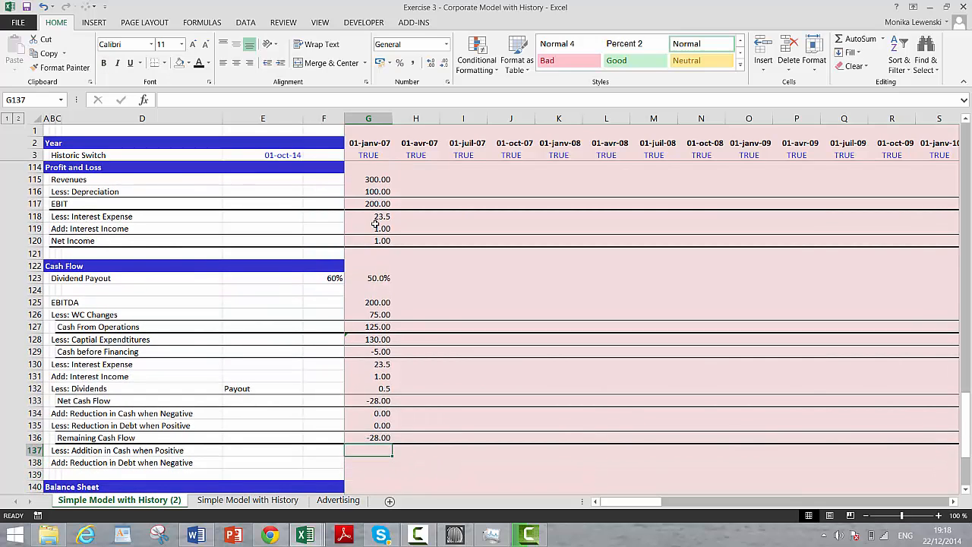
{"action": "type", "text": "=max("}
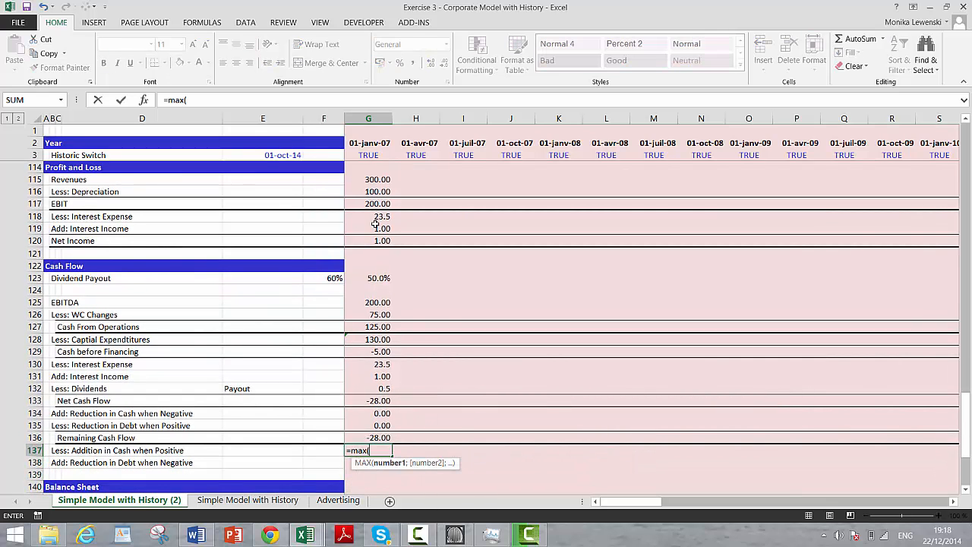
{"action": "key", "text": "Up"}
{"action": "type", "text": ";0)"}
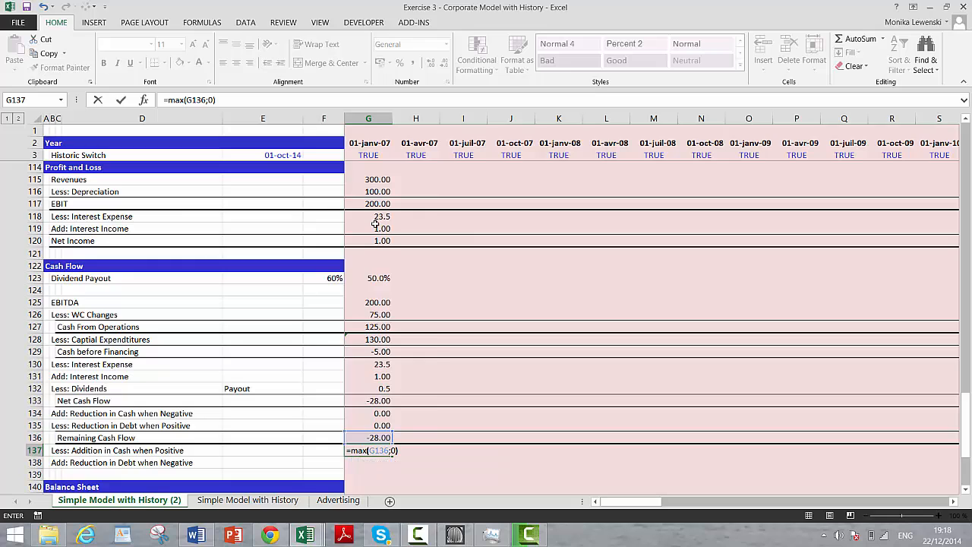
{"action": "key", "text": "Return"}
Step: Enter =MAX(-G136;0) in G138 for the Add: Reduction in Debt when Negative row
{"action": "key", "text": "F2"}
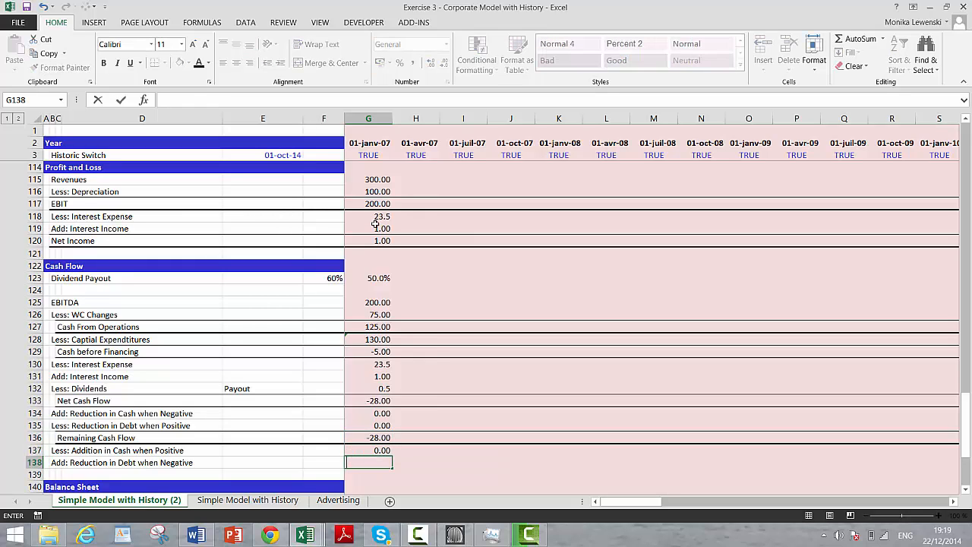
{"action": "type", "text": "="}
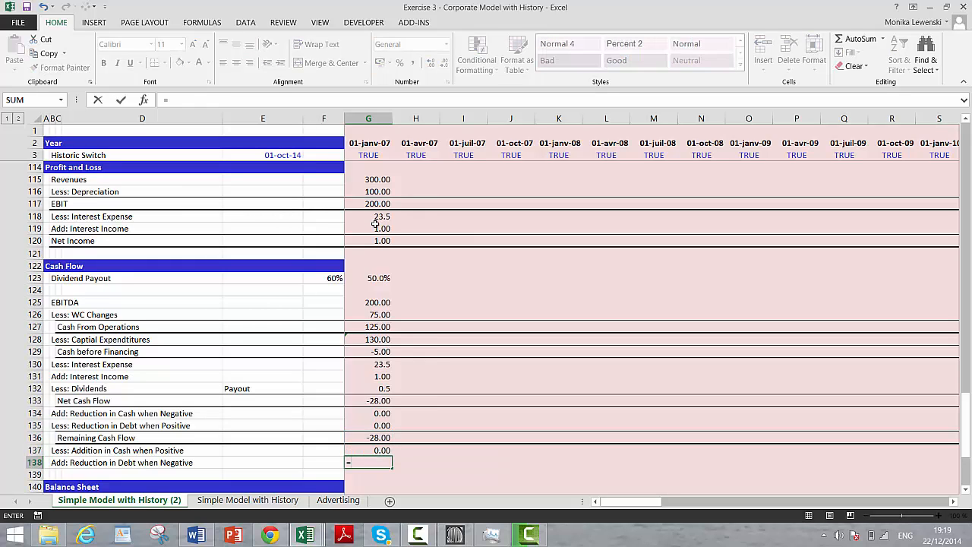
{"action": "type", "text": "max("}
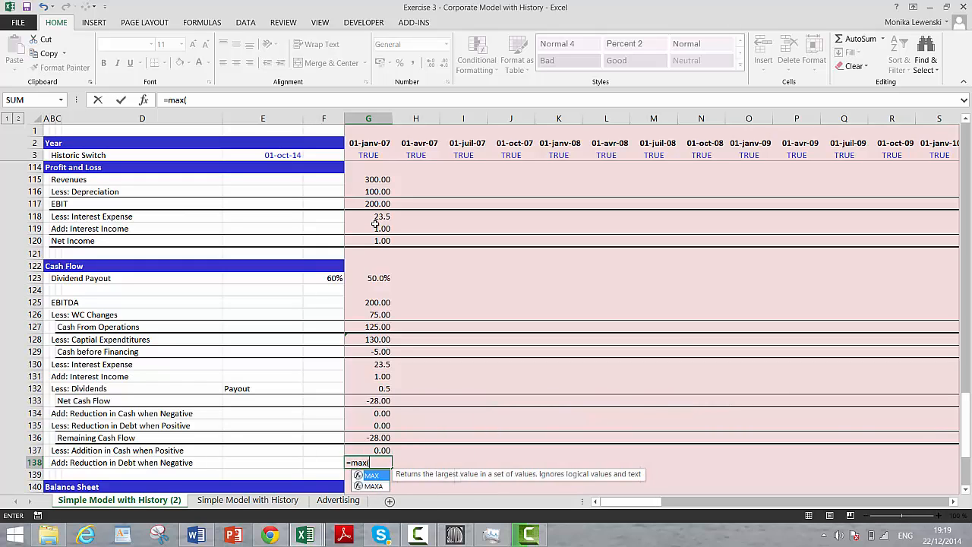
{"action": "type", "text": "-"}
{"action": "key", "text": "Up"}
{"action": "key", "text": "Up"}
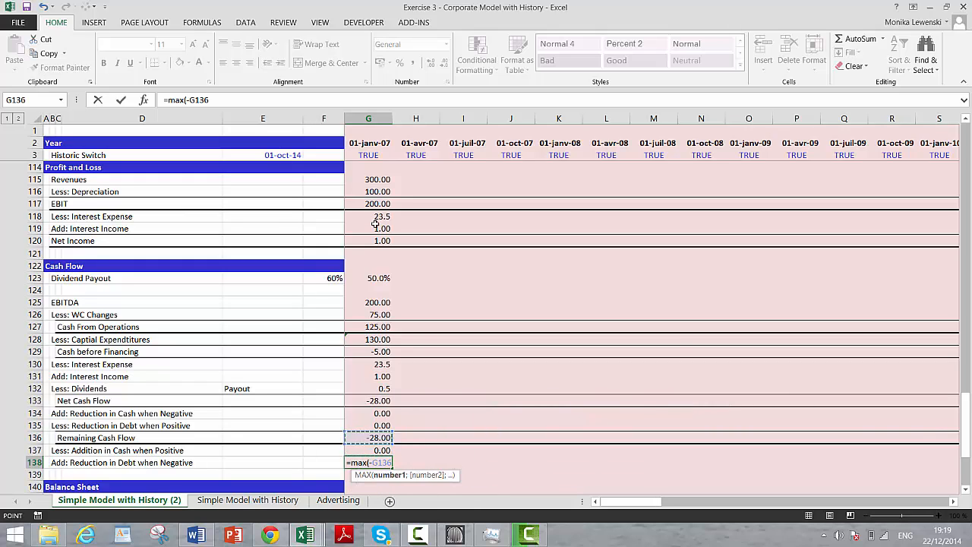
{"action": "type", "text": ";0)"}
{"action": "key", "text": "Return"}
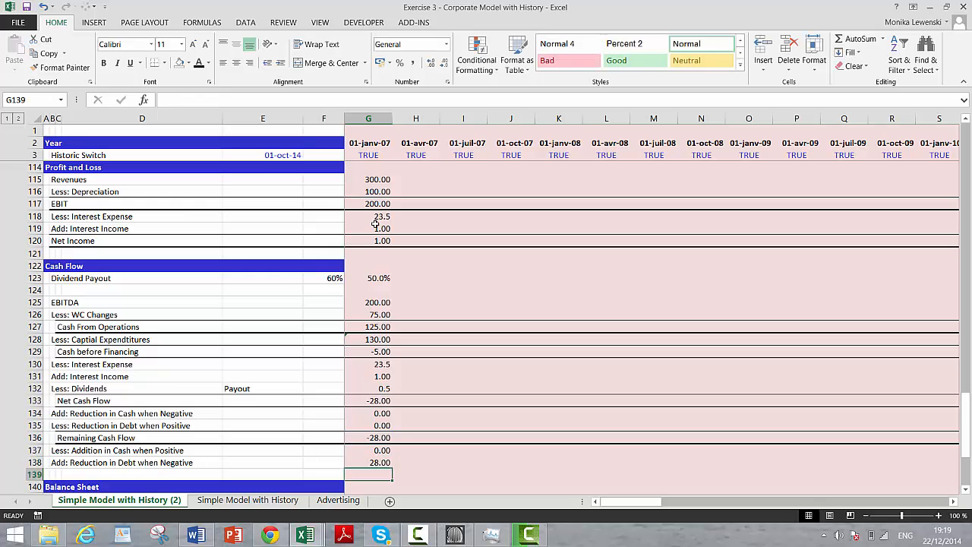
Step: Link the balance sheet's Cash in G142 to the cash closing balance in G102
{"action": "key", "text": "Down"}
{"action": "key", "text": "Down"}
{"action": "key", "text": "Down"}
{"action": "key", "text": "Down"}
{"action": "key", "text": "Up"}
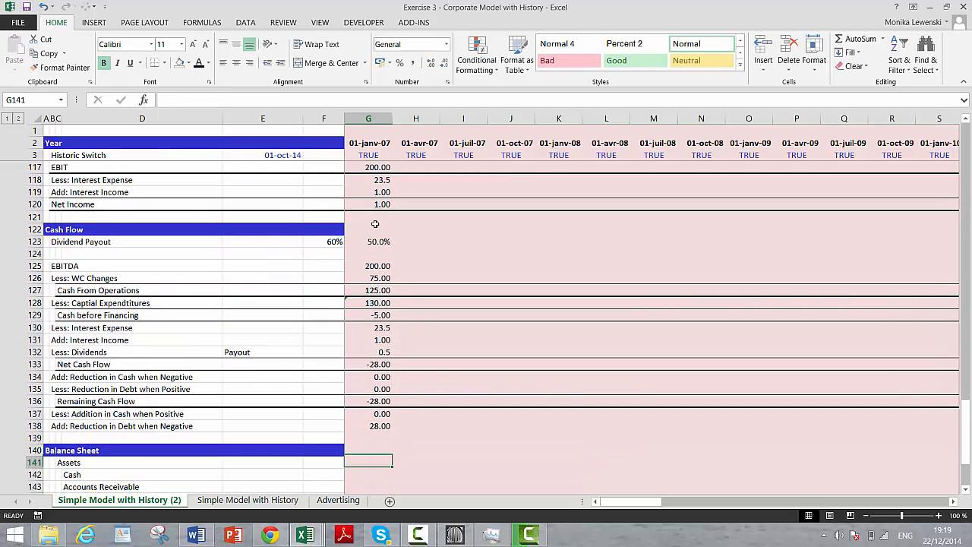
{"action": "type", "text": "="}
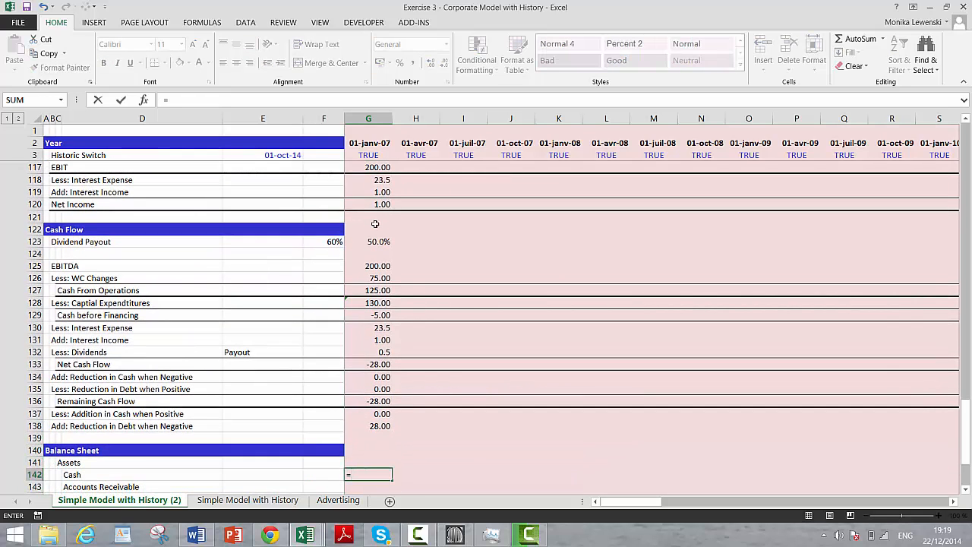
{"action": "key", "text": "Page_Up"}
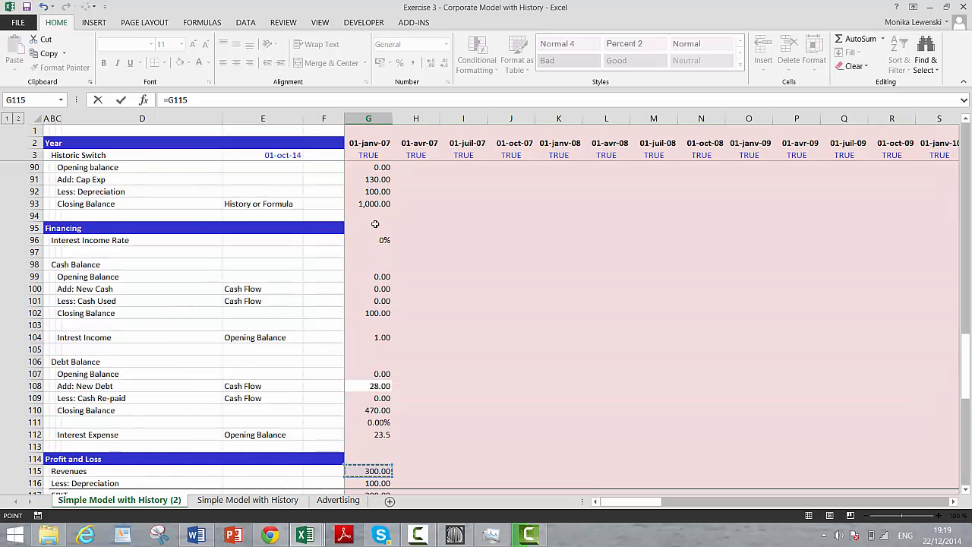
{"action": "key", "text": "Up"}
{"action": "key", "text": "Up"}
{"action": "key", "text": "Up"}
{"action": "key", "text": "Up"}
{"action": "key", "text": "Up"}
{"action": "key", "text": "Up"}
{"action": "key", "text": "Up"}
{"action": "key", "text": "Up"}
{"action": "key", "text": "Up"}
{"action": "key", "text": "Up"}
{"action": "key", "text": "Up"}
{"action": "key", "text": "Up"}
{"action": "key", "text": "Up"}
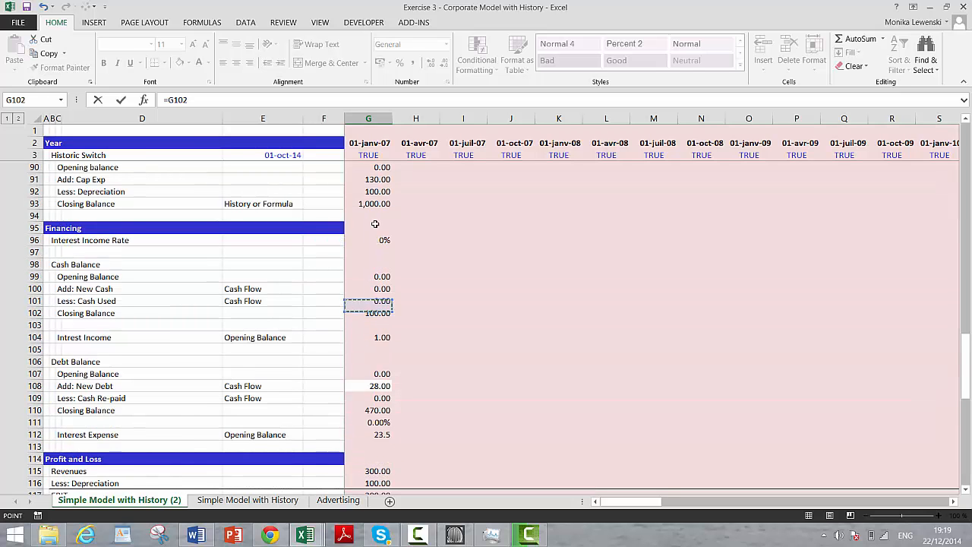
{"action": "key", "text": "Return"}
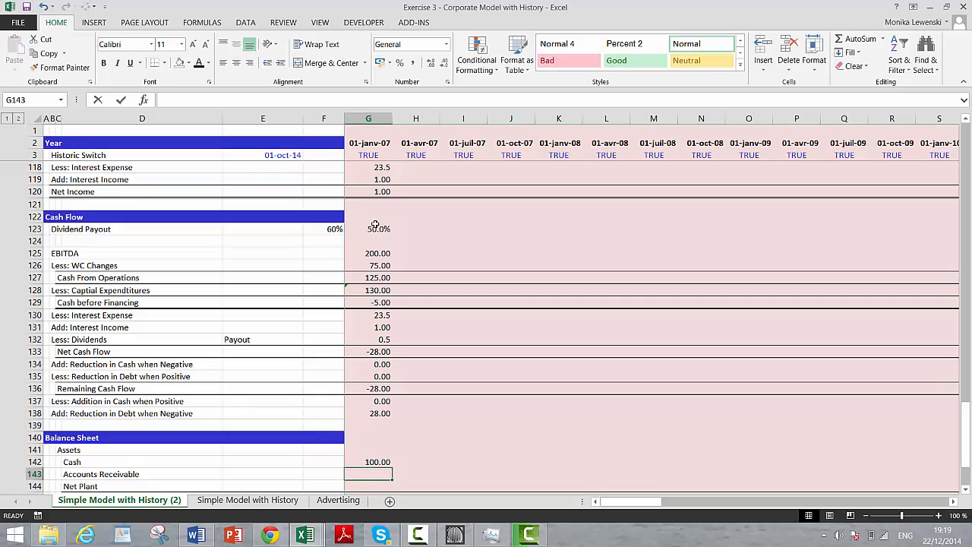
Step: Link Accounts Receivable in G143 to the A/R Amount in G82 of the working capital section
{"action": "type", "text": "="}
{"action": "key", "text": "Up"}
{"action": "key", "text": "Up"}
{"action": "key", "text": "Up"}
{"action": "key", "text": "Up"}
{"action": "key", "text": "Up"}
{"action": "key", "text": "Up"}
{"action": "key", "text": "Up"}
{"action": "key", "text": "Up"}
{"action": "key", "text": "Up"}
{"action": "key", "text": "Up"}
{"action": "key", "text": "Up"}
{"action": "key", "text": "Up"}
{"action": "key", "text": "Up"}
{"action": "key", "text": "Up"}
{"action": "key", "text": "Up"}
{"action": "key", "text": "Up"}
{"action": "key", "text": "Up"}
{"action": "key", "text": "Up"}
{"action": "key", "text": "Up"}
{"action": "key", "text": "Up"}
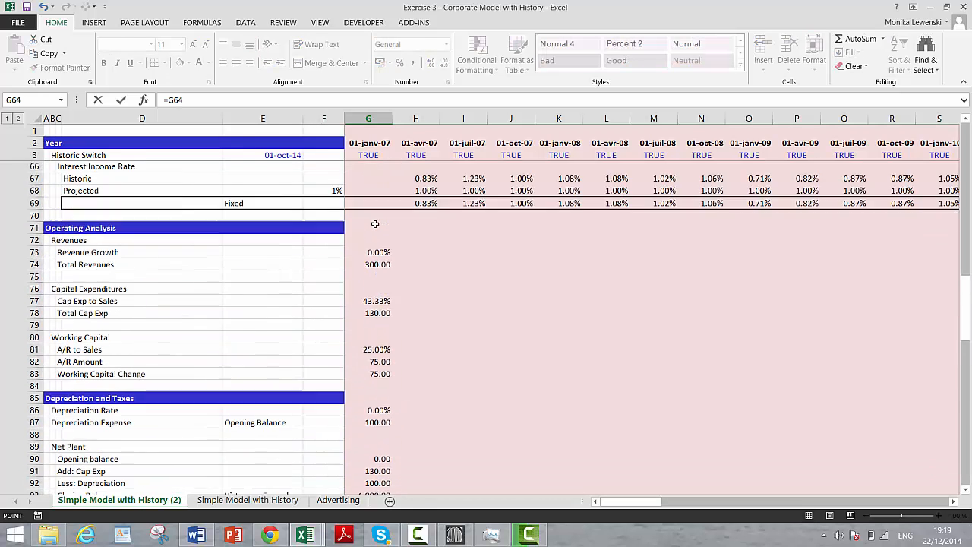
{"action": "key", "text": "Down"}
{"action": "key", "text": "Down"}
{"action": "key", "text": "Down"}
{"action": "key", "text": "Down"}
{"action": "key", "text": "Down"}
{"action": "key", "text": "Down"}
{"action": "key", "text": "Down"}
{"action": "key", "text": "Down"}
{"action": "key", "text": "Down"}
{"action": "key", "text": "Down"}
{"action": "key", "text": "Down"}
{"action": "key", "text": "Down"}
{"action": "key", "text": "Down"}
{"action": "key", "text": "Down"}
{"action": "key", "text": "Down"}
{"action": "key", "text": "Down"}
{"action": "key", "text": "Down"}
{"action": "key", "text": "Down"}
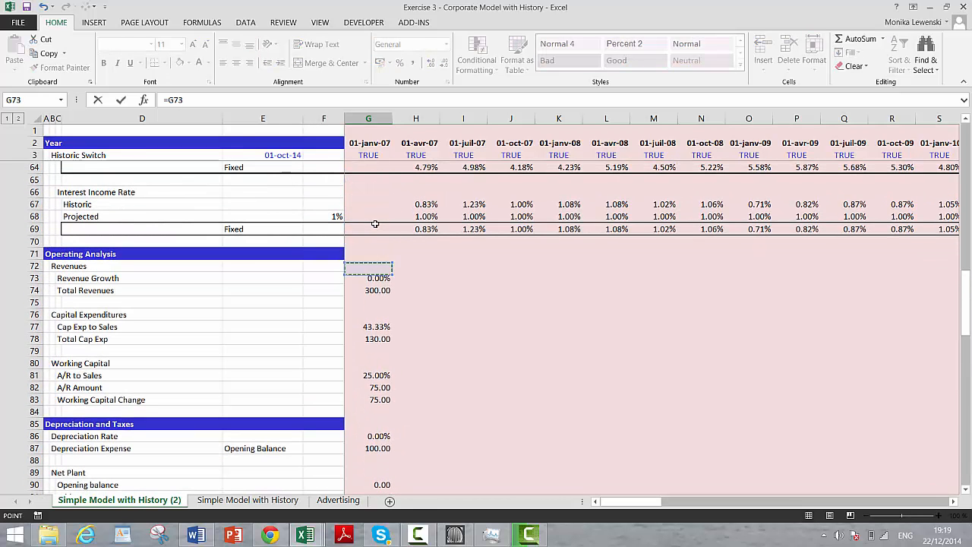
{"action": "key", "text": "Up"}
{"action": "key", "text": "Down"}
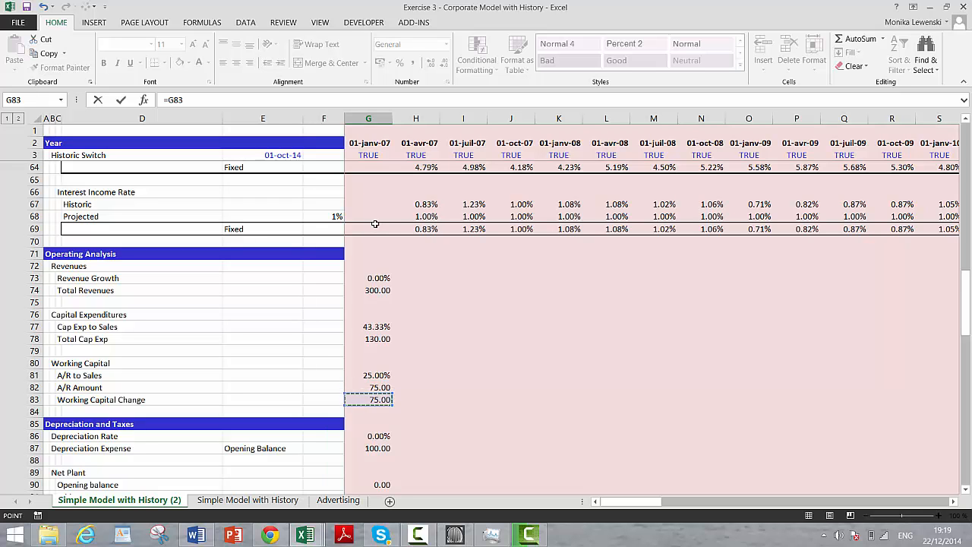
{"action": "key", "text": "Up"}
{"action": "key", "text": "Return"}
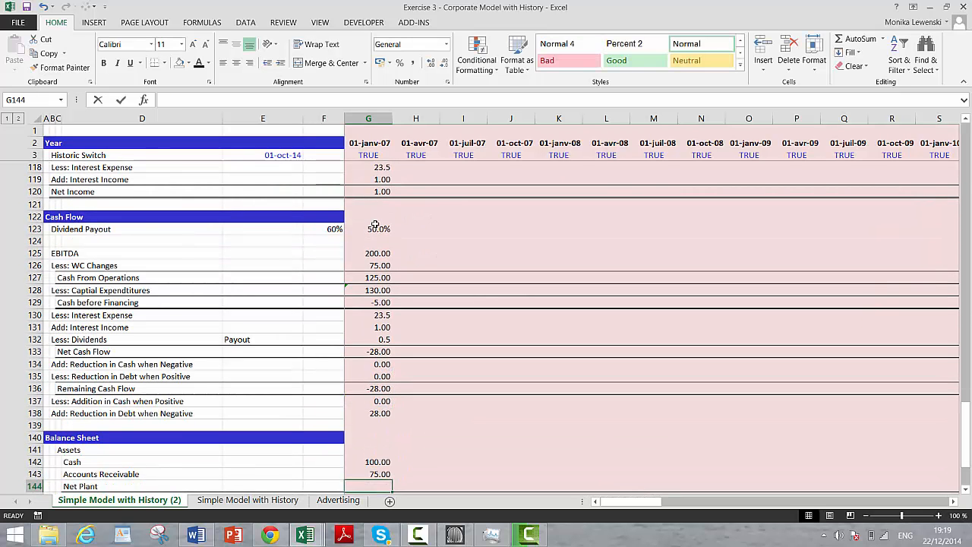
Step: Link Net Plant in G144 to the net plant closing balance in G93
{"action": "type", "text": "="}
{"action": "key", "text": "Up"}
{"action": "key", "text": "Up"}
{"action": "key", "text": "Up"}
{"action": "key", "text": "Up"}
{"action": "key", "text": "Up"}
{"action": "key", "text": "Up"}
{"action": "key", "text": "Up"}
{"action": "key", "text": "Up"}
{"action": "key", "text": "Up"}
{"action": "key", "text": "Up"}
{"action": "key", "text": "Up"}
{"action": "key", "text": "Up"}
{"action": "key", "text": "Up"}
{"action": "key", "text": "Up"}
{"action": "key", "text": "Up"}
{"action": "key", "text": "Up"}
{"action": "key", "text": "Up"}
{"action": "key", "text": "Up"}
{"action": "key", "text": "Up"}
{"action": "key", "text": "Up"}
{"action": "key", "text": "Down"}
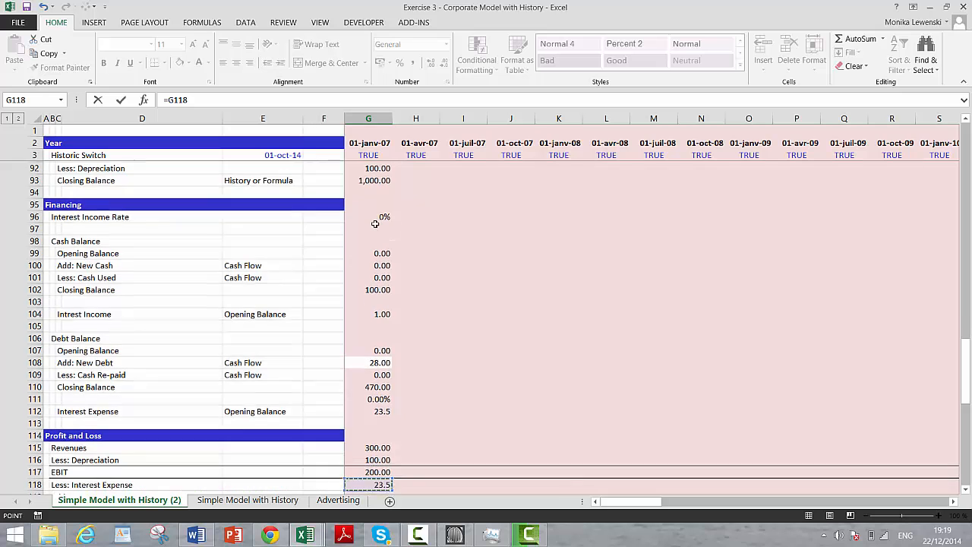
{"action": "key", "text": "Up"}
{"action": "key", "text": "Up"}
{"action": "key", "text": "Up"}
{"action": "key", "text": "Up"}
{"action": "key", "text": "Up"}
{"action": "key", "text": "Up"}
{"action": "key", "text": "Up"}
{"action": "key", "text": "Up"}
{"action": "key", "text": "Up"}
{"action": "key", "text": "Up"}
{"action": "key", "text": "Up"}
{"action": "key", "text": "Up"}
{"action": "key", "text": "Up"}
{"action": "key", "text": "Up"}
{"action": "key", "text": "Up"}
{"action": "key", "text": "Up"}
{"action": "key", "text": "Up"}
{"action": "key", "text": "Up"}
{"action": "key", "text": "Up"}
{"action": "key", "text": "Up"}
{"action": "key", "text": "Up"}
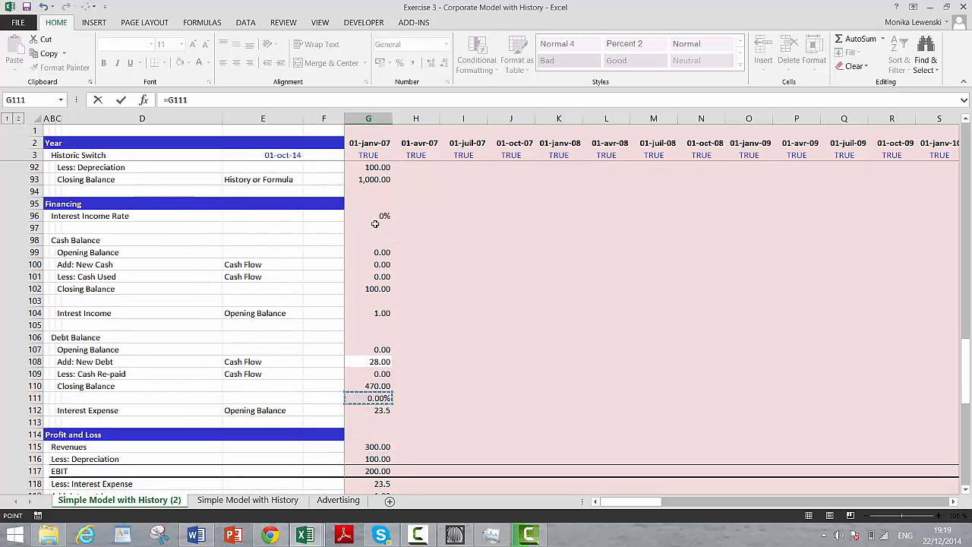
{"action": "key", "text": "Up"}
{"action": "key", "text": "Up"}
{"action": "key", "text": "Up"}
{"action": "key", "text": "Up"}
{"action": "key", "text": "Up"}
{"action": "key", "text": "Up"}
{"action": "key", "text": "Down"}
{"action": "key", "text": "Down"}
{"action": "key", "text": "Down"}
{"action": "key", "text": "Down"}
{"action": "key", "text": "Down"}
{"action": "key", "text": "Down"}
{"action": "key", "text": "Down"}
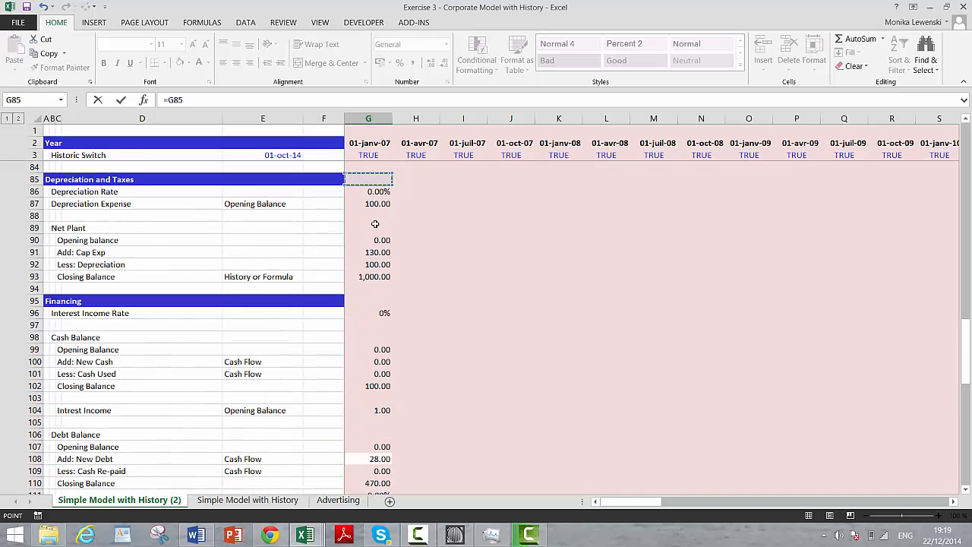
{"action": "key", "text": "Down"}
{"action": "key", "text": "Down"}
{"action": "key", "text": "Return"}
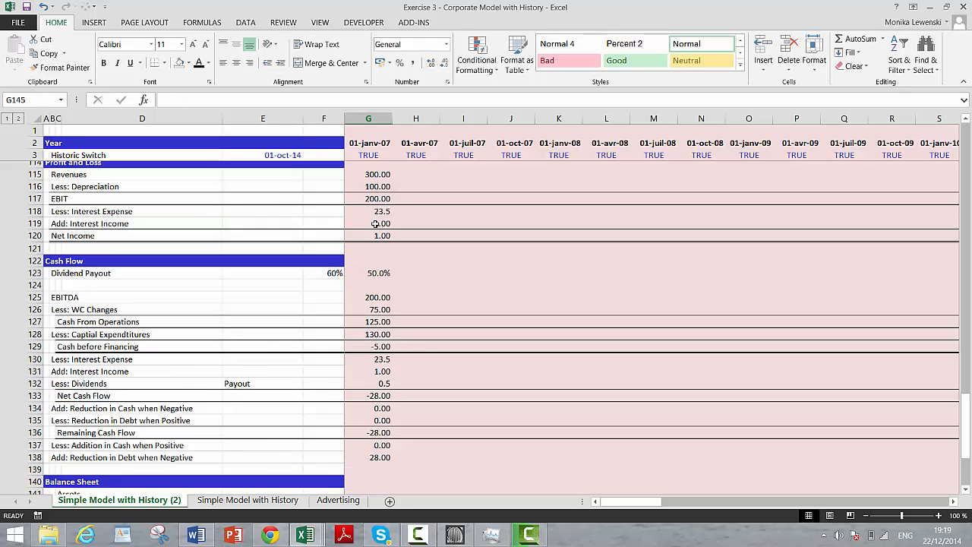
Step: Total the assets in G145 with the formula =SUM(G142:G144)
{"action": "key", "text": "alt+equal"}
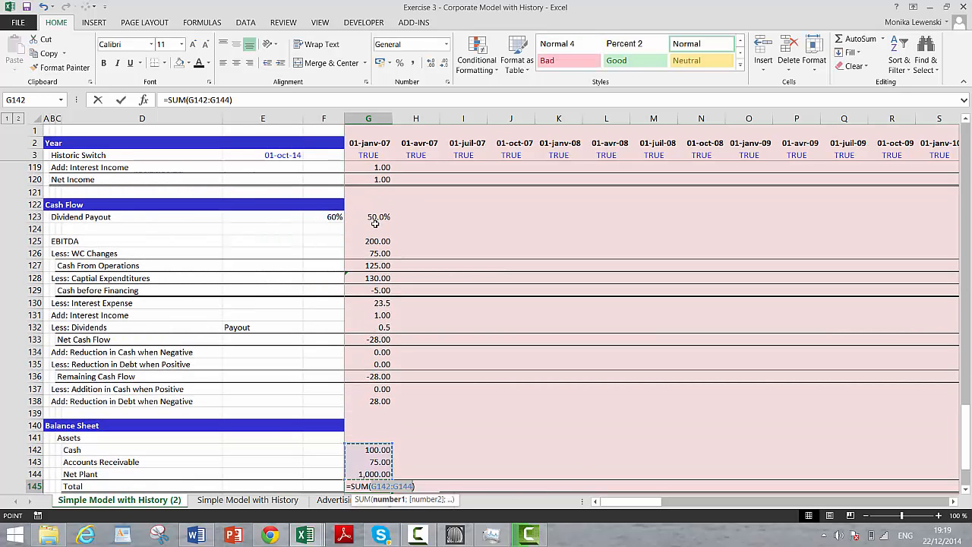
{"action": "key", "text": "Return"}
Step: Link Debt in G148 under Liabilities and Capital to the debt closing balance in G110
{"action": "key", "text": "Down"}
{"action": "key", "text": "Down"}
{"action": "key", "text": "Down"}
{"action": "key", "text": "Down"}
{"action": "key", "text": "Up"}
{"action": "key", "text": "Up"}
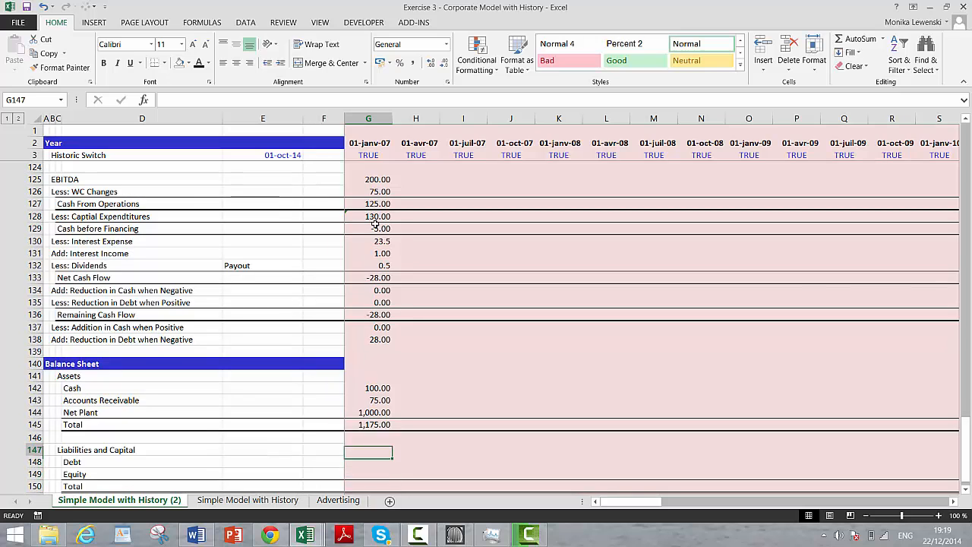
{"action": "type", "text": "="}
{"action": "key", "text": "Page_Up"}
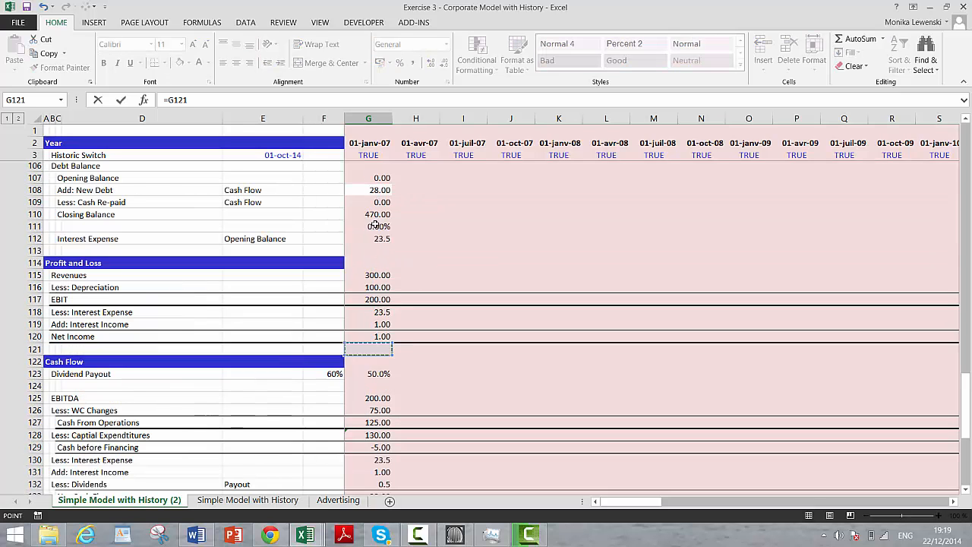
{"action": "scroll", "coordinate": [375, 226], "scroll_direction": "up", "scroll_amount": 3}
{"action": "key", "text": "Up"}
{"action": "key", "text": "Up"}
{"action": "key", "text": "Up"}
{"action": "key", "text": "Up"}
{"action": "key", "text": "Up"}
{"action": "key", "text": "Up"}
{"action": "key", "text": "Up"}
{"action": "key", "text": "Up"}
{"action": "key", "text": "Up"}
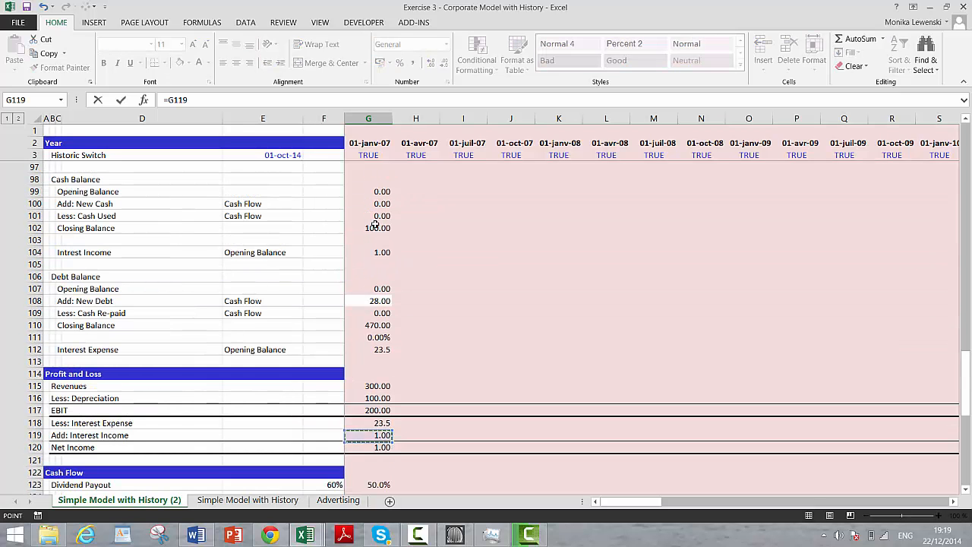
{"action": "key", "text": "Up"}
{"action": "key", "text": "Up"}
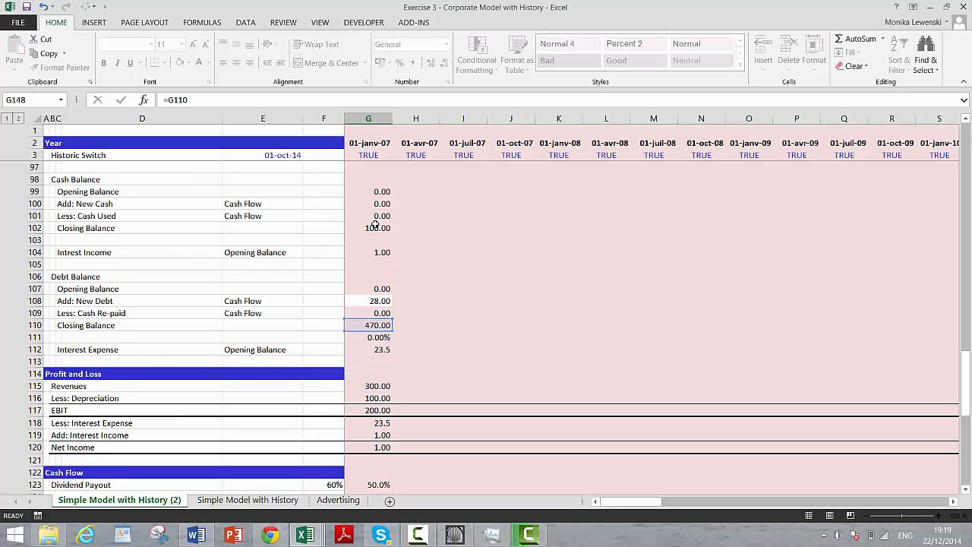
{"action": "key", "text": "Return"}
Step: Enter the heading "Equity Balance" in B152 below the balance sheet
{"action": "key", "text": "Down"}
{"action": "key", "text": "Down"}
{"action": "key", "text": "Down"}
{"action": "key", "text": "Down"}
{"action": "key", "text": "Down"}
{"action": "key", "text": "Up"}
{"action": "key", "text": "Up"}
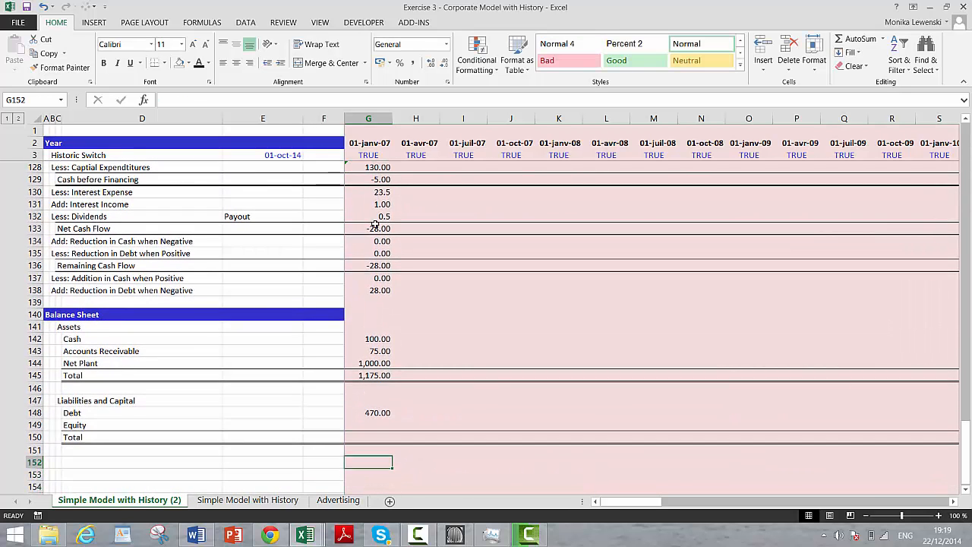
{"action": "key", "text": "Left"}
{"action": "key", "text": "Left"}
{"action": "key", "text": "Left"}
{"action": "key", "text": "Up"}
{"action": "key", "text": "Left"}
{"action": "key", "text": "Left"}
{"action": "key", "text": "Down"}
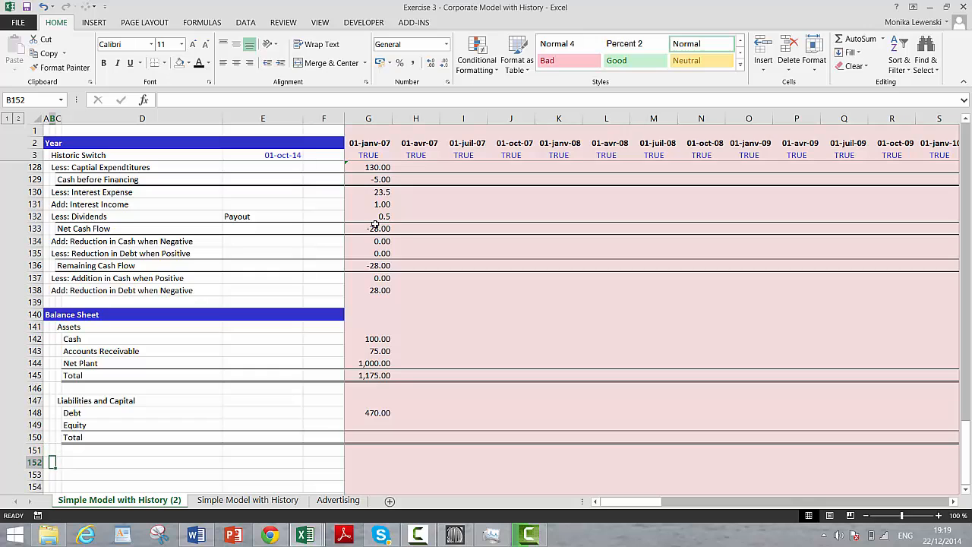
{"action": "type", "text": "Equity Balance"}
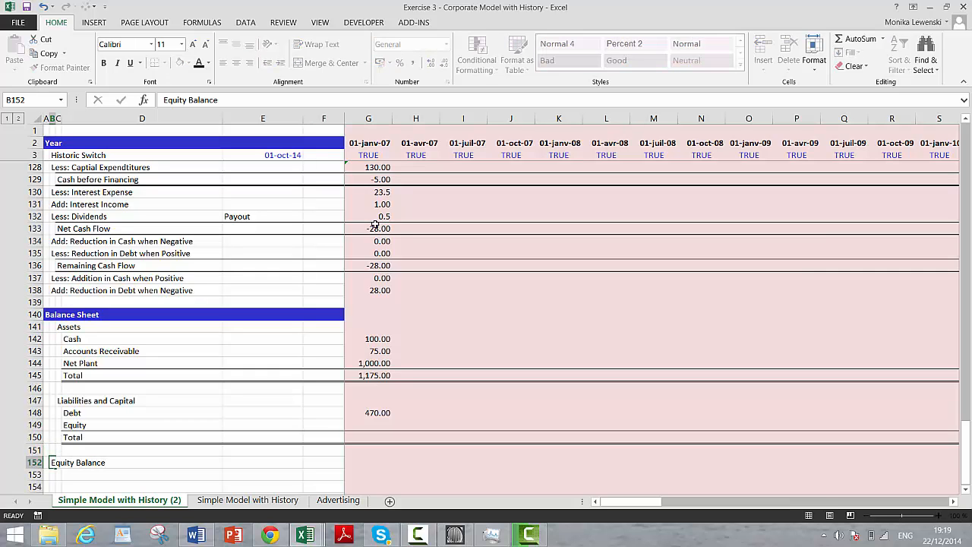
{"action": "key", "text": "Return"}
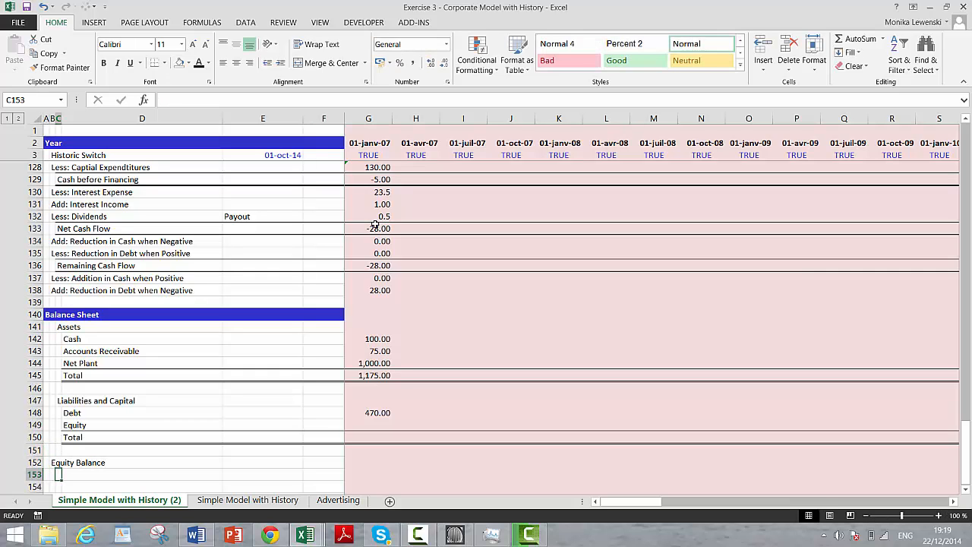
Step: Label the equity rows in C153:C156 "Opening Balance", "Add: Net Income", "Less: Dividends" and "Closining Balance"
{"action": "type", "text": "Opening Balance"}
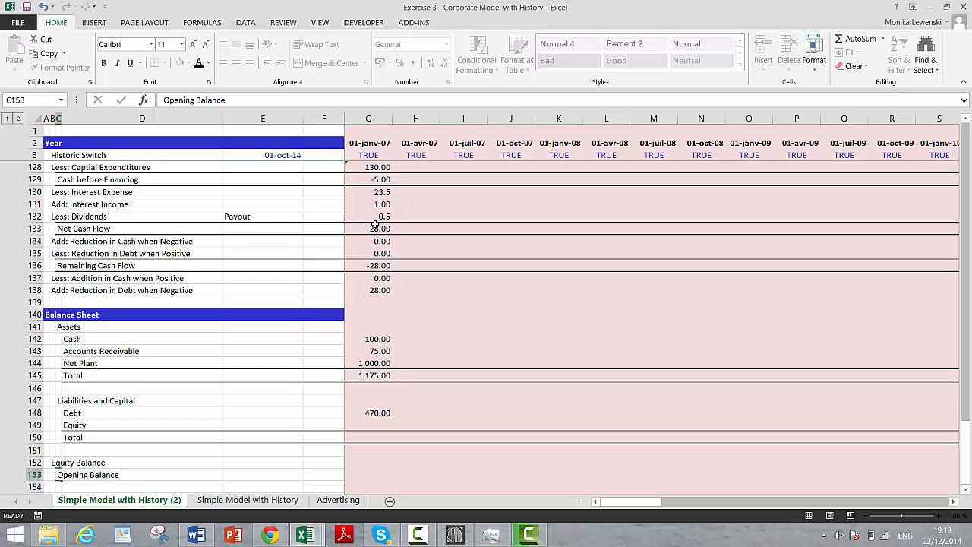
{"action": "key", "text": "Down"}
{"action": "type", "text": "Add:"}
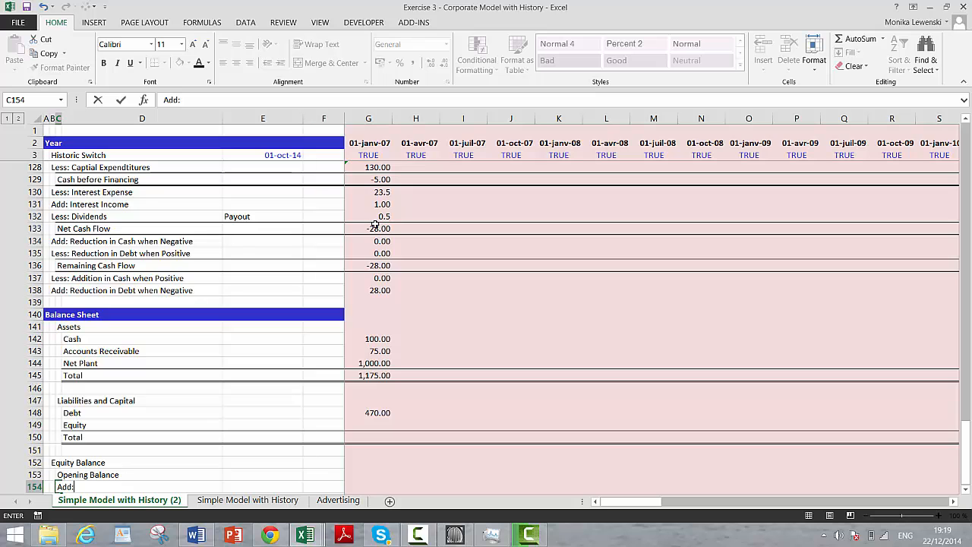
{"action": "type", "text": " Net Income"}
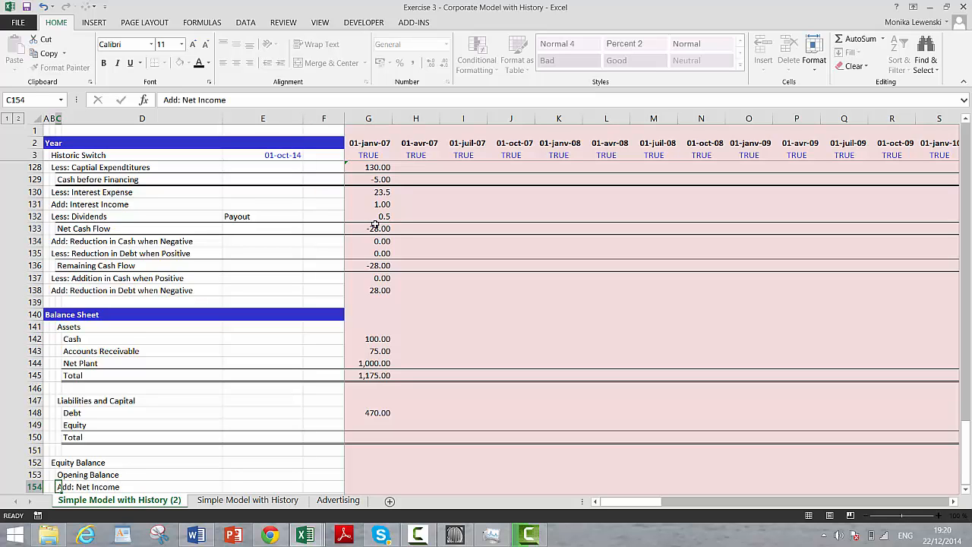
{"action": "key", "text": "Down"}
{"action": "type", "text": "Less"}
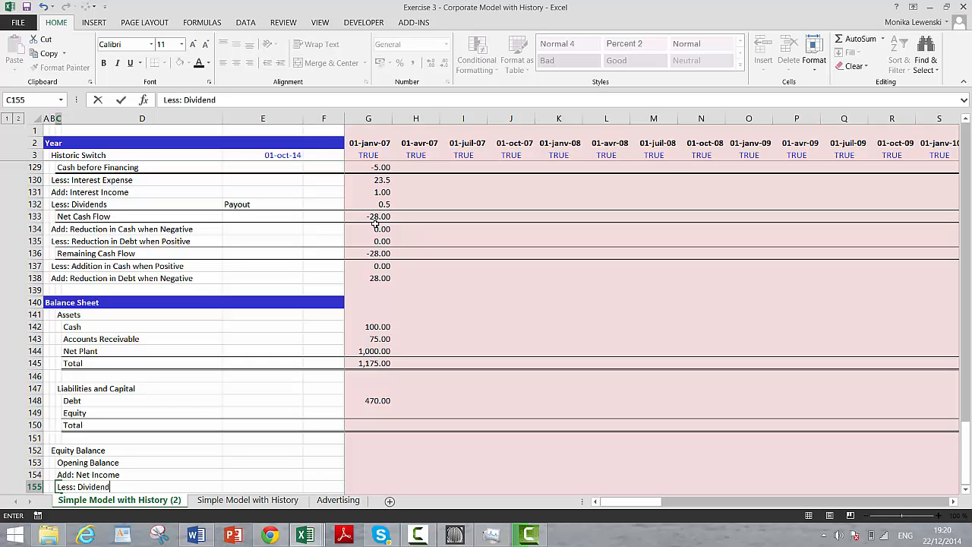
{"action": "key", "text": "Down"}
{"action": "type", "text": "Clo"}
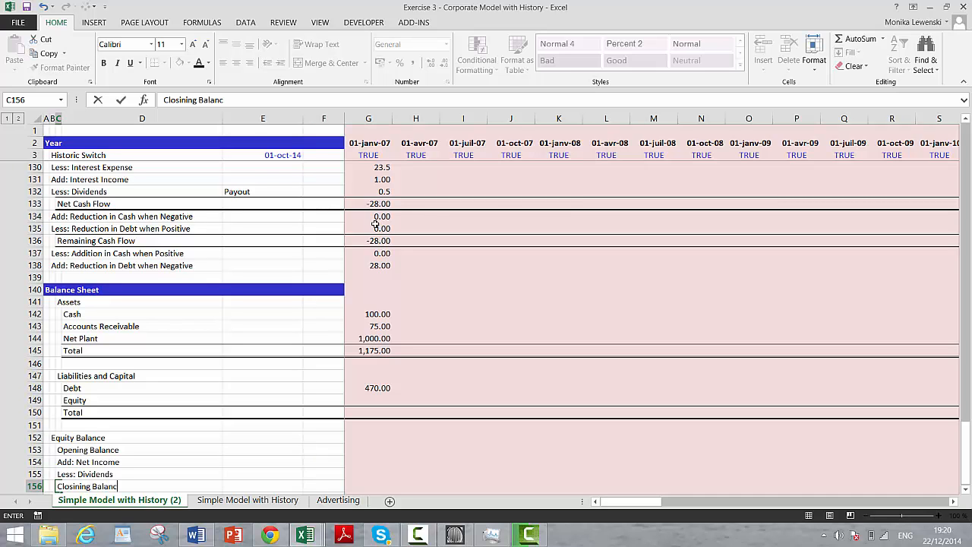
Step: Calculate the equity closing balance in G156 with the formula =IF(G3;G17;G153+G154-G155)
{"action": "key", "text": "Right"}
{"action": "key", "text": "Right"}
{"action": "key", "text": "Right"}
{"action": "key", "text": "Right"}
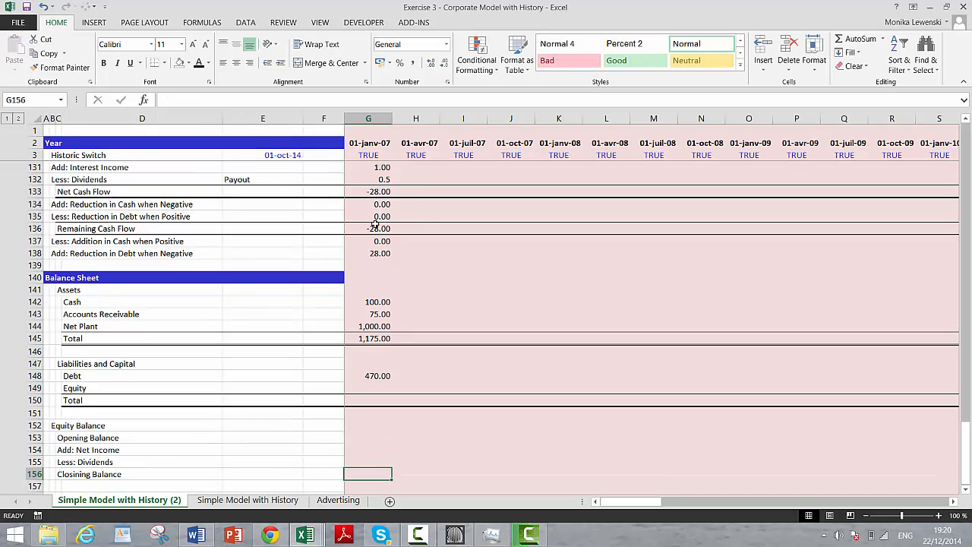
{"action": "type", "text": "=if("}
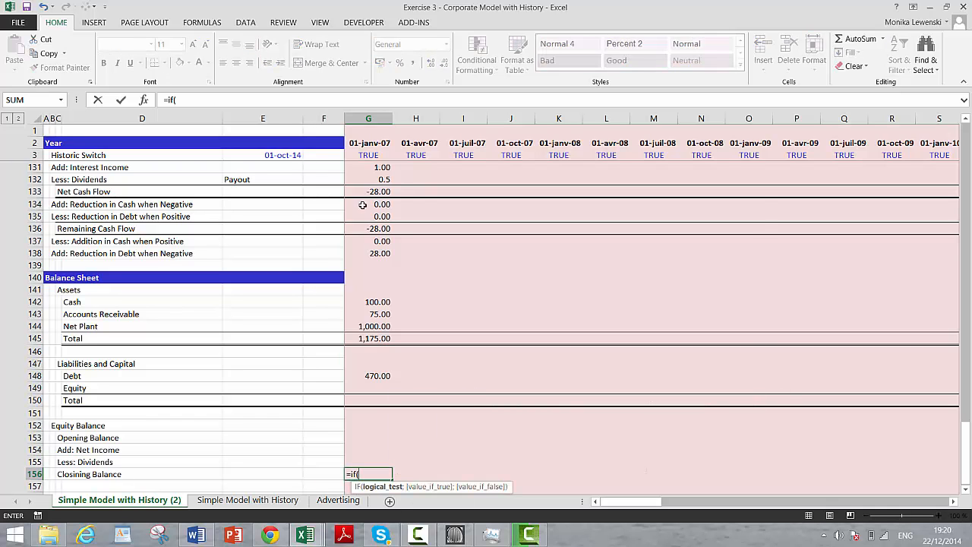
{"action": "left_click", "coordinate": [366, 150]}
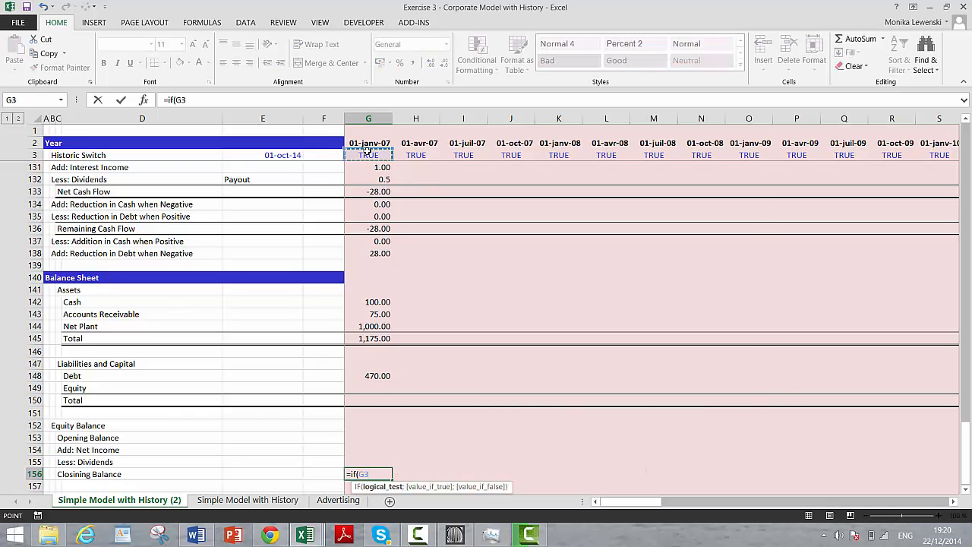
{"action": "type", "text": ";"}
{"action": "key", "text": "Page_Up"}
{"action": "key", "text": "Page_Up"}
{"action": "key", "text": "Page_Up"}
{"action": "key", "text": "Page_Up"}
{"action": "key", "text": "Page_Up"}
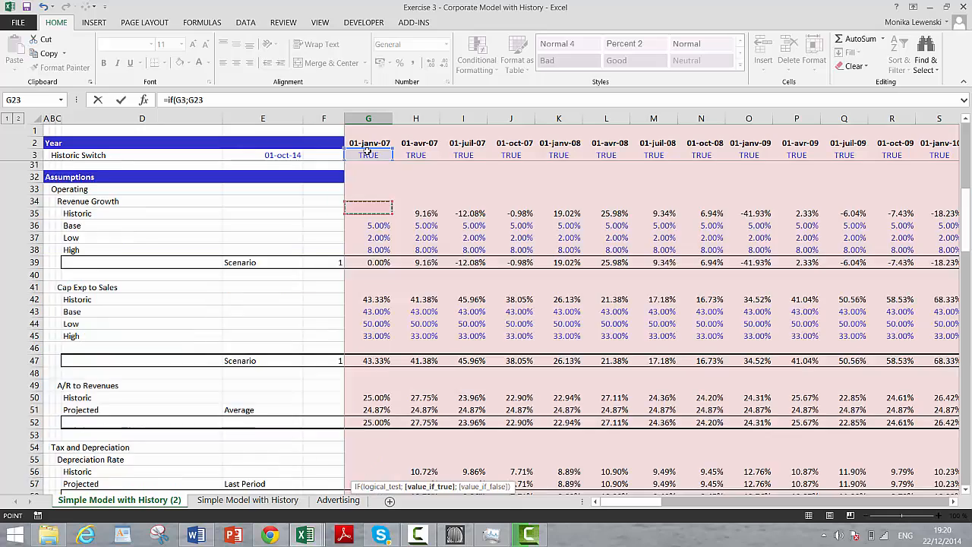
{"action": "key", "text": "Page_Up"}
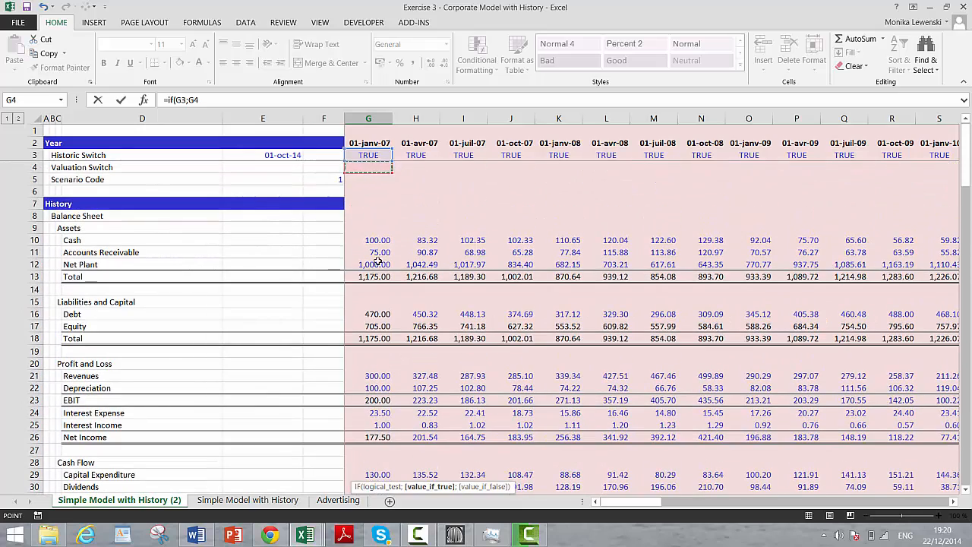
{"action": "left_click", "coordinate": [368, 326]}
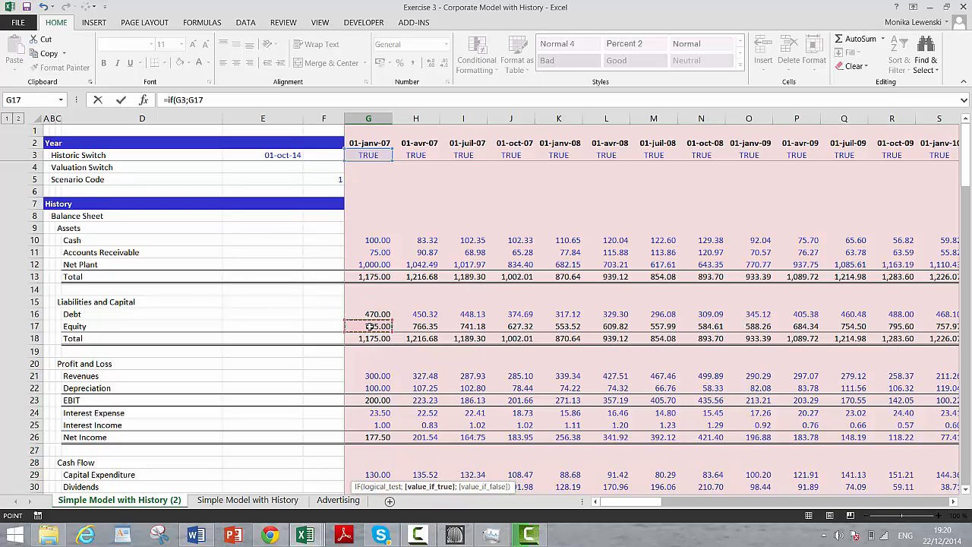
{"action": "type", "text": ";"}
{"action": "key", "text": "Page_Down"}
{"action": "key", "text": "Page_Down"}
{"action": "key", "text": "Page_Down"}
{"action": "key", "text": "Page_Down"}
{"action": "key", "text": "Page_Down"}
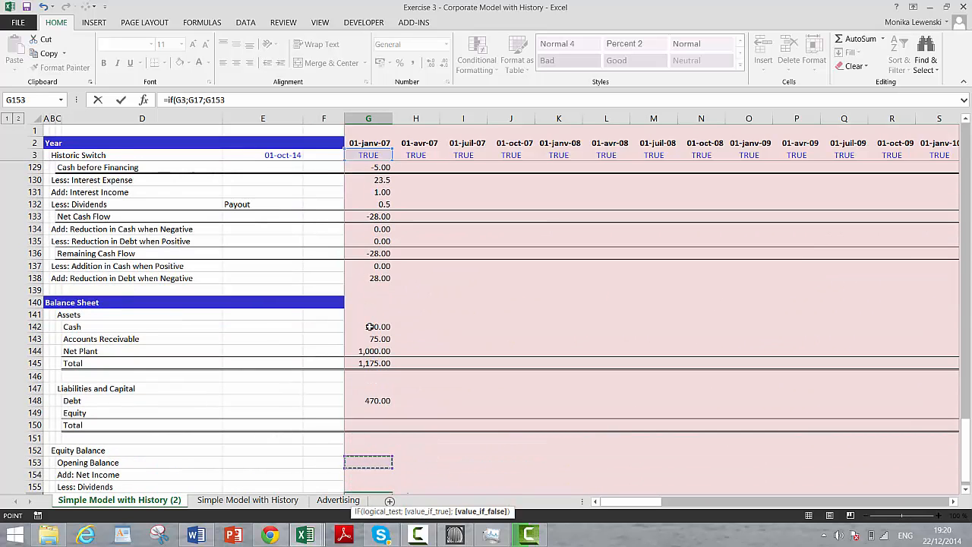
{"action": "type", "text": "+"}
{"action": "key", "text": "Down"}
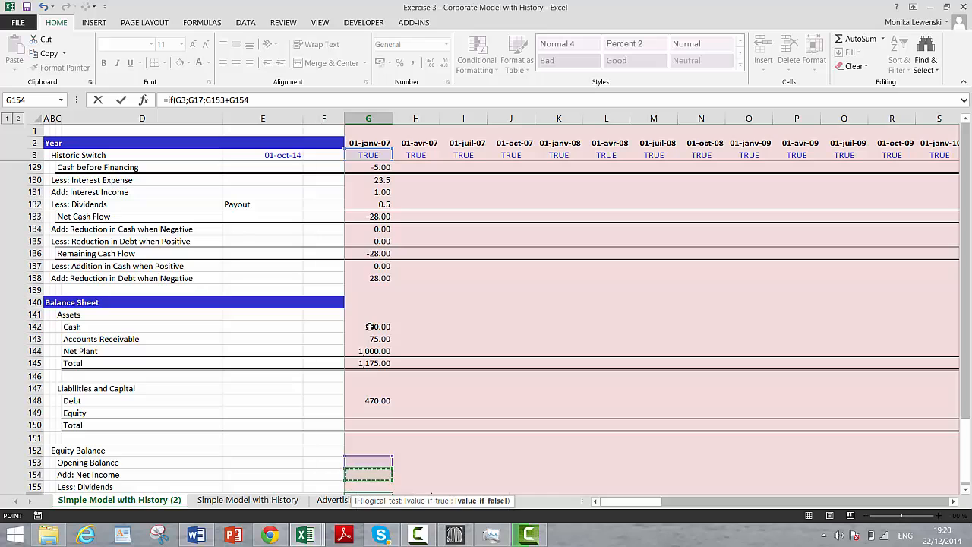
{"action": "type", "text": "-"}
{"action": "key", "text": "Down"}
{"action": "key", "text": "Return"}
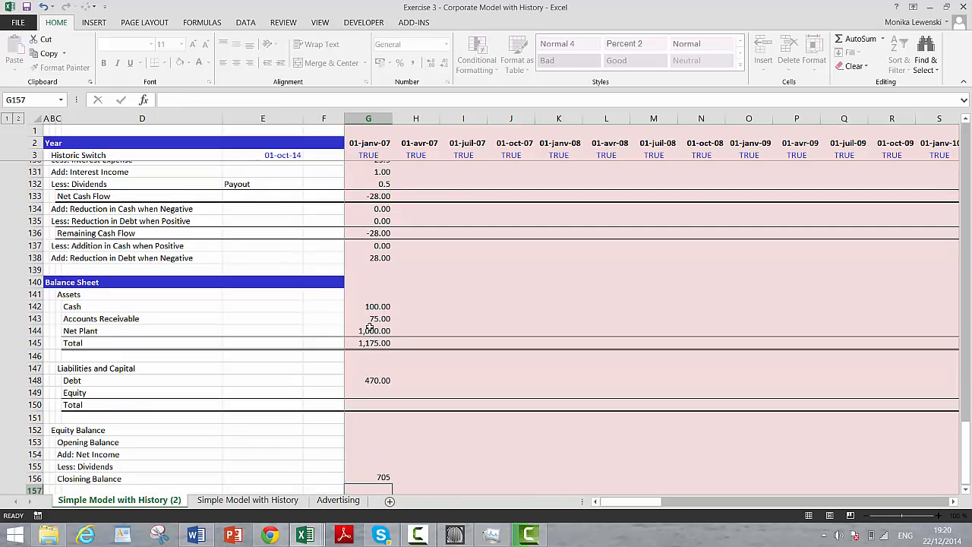
Step: Format the equity balance cells G153:G156 as numbers with two decimals
{"action": "key", "text": "Up"}
{"action": "key", "text": "Up"}
{"action": "key", "text": "Down"}
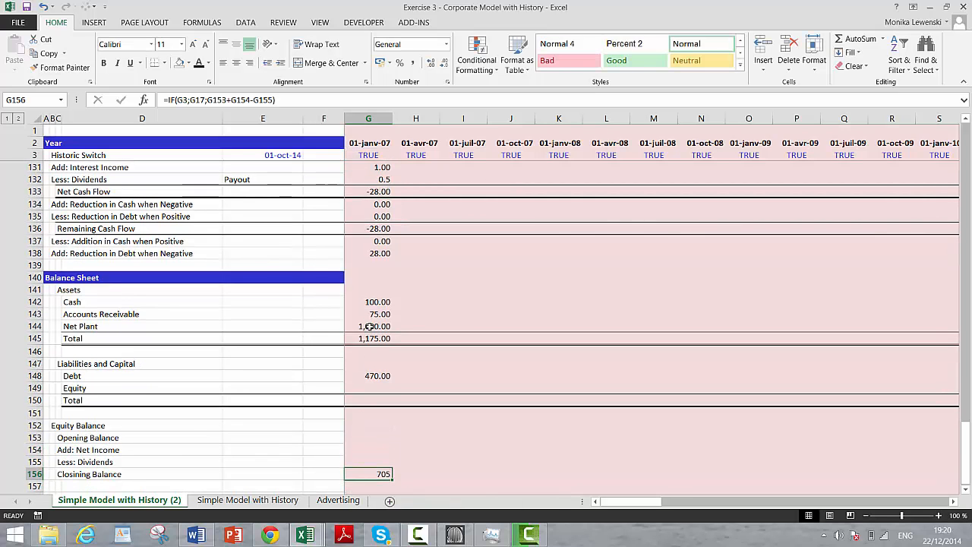
{"action": "key", "text": "Up"}
{"action": "key", "text": "Up"}
{"action": "key", "text": "Up"}
{"action": "key", "text": "shift+Down"}
{"action": "key", "text": "shift+Down"}
{"action": "key", "text": "shift+Down"}
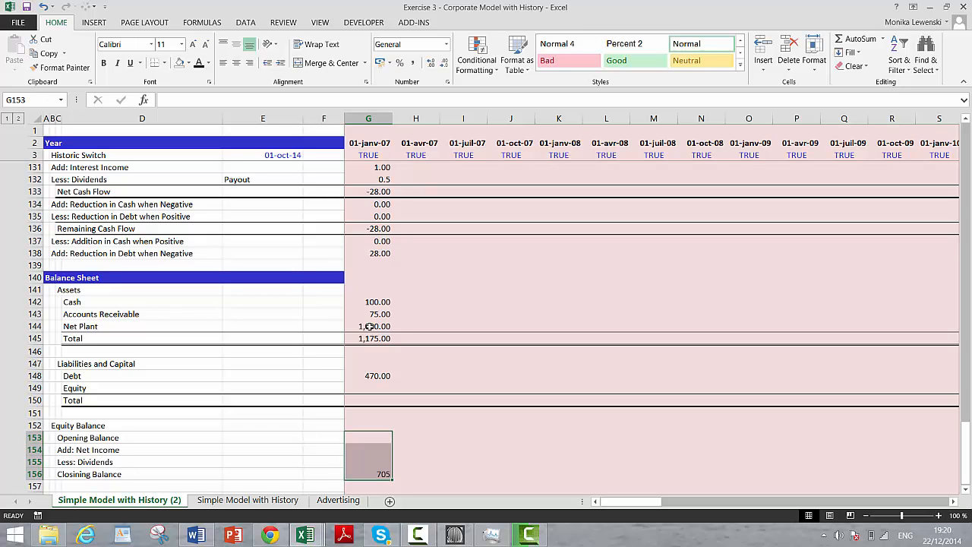
Step: Link the equity opening balance in G153 to the previous period's closing balance in F156
{"action": "key", "text": "Up"}
{"action": "key", "text": "Down"}
{"action": "type", "text": "="}
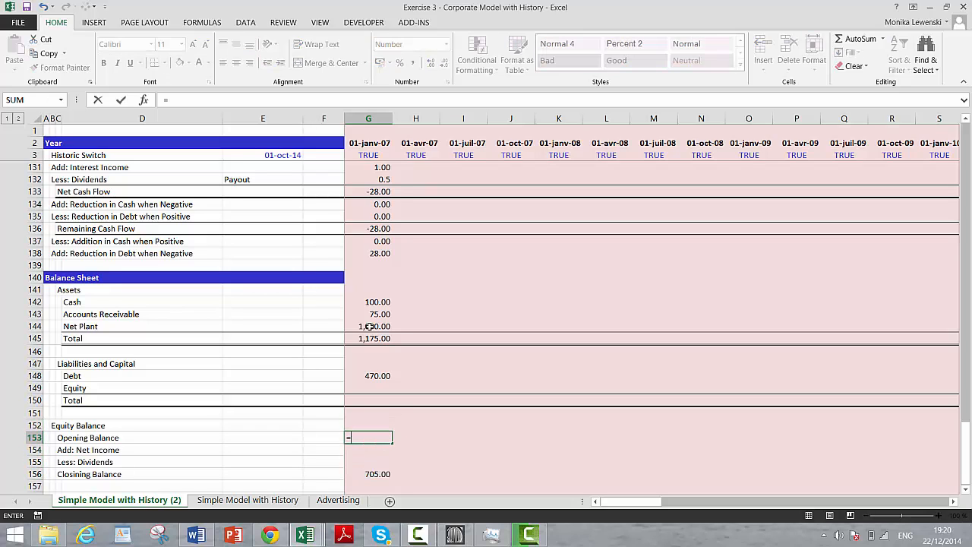
{"action": "key", "text": "Down"}
{"action": "key", "text": "Down"}
{"action": "key", "text": "Left"}
{"action": "key", "text": "Down"}
{"action": "key", "text": "Return"}
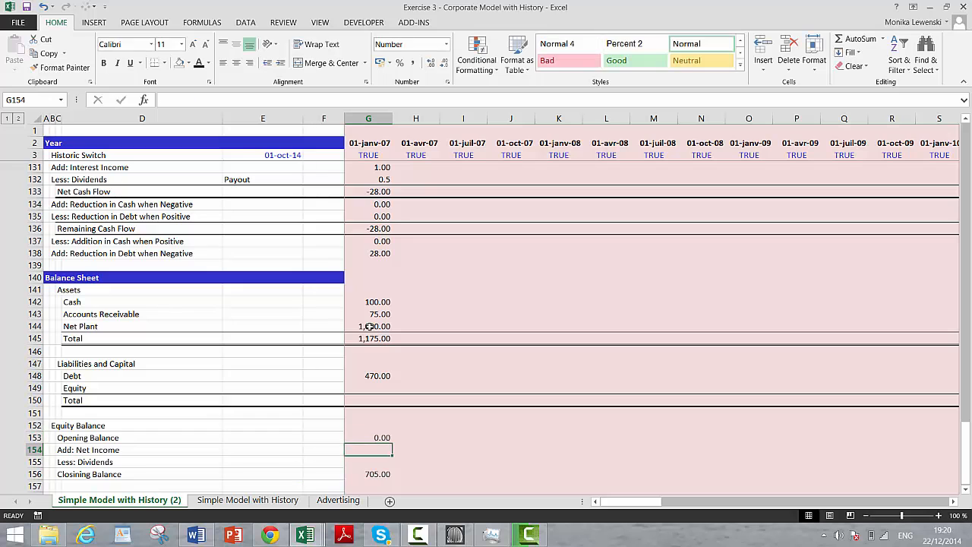
Step: Link Add: Net Income in G154 to the Profit and Loss net income in G120
{"action": "type", "text": "="}
{"action": "key", "text": "Up"}
{"action": "key", "text": "Up"}
{"action": "key", "text": "Up"}
{"action": "key", "text": "Up"}
{"action": "key", "text": "Up"}
{"action": "key", "text": "Up"}
{"action": "key", "text": "Up"}
{"action": "key", "text": "Up"}
{"action": "key", "text": "Up"}
{"action": "key", "text": "Up"}
{"action": "key", "text": "Up"}
{"action": "key", "text": "Up"}
{"action": "key", "text": "Up"}
{"action": "key", "text": "Up"}
{"action": "key", "text": "Up"}
{"action": "key", "text": "Up"}
{"action": "key", "text": "Up"}
{"action": "key", "text": "Up"}
{"action": "key", "text": "Up"}
{"action": "key", "text": "Up"}
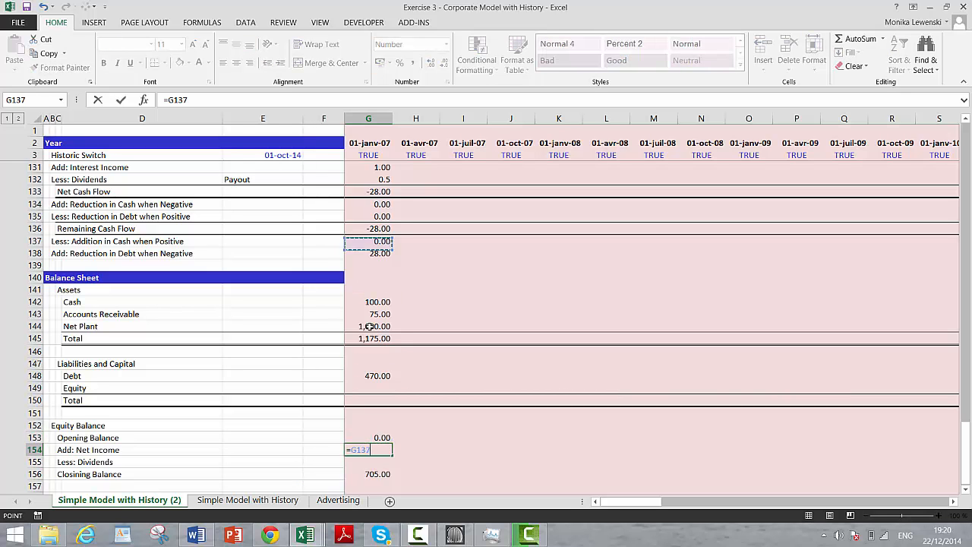
{"action": "key", "text": "Up"}
{"action": "key", "text": "Up"}
{"action": "key", "text": "Up"}
{"action": "key", "text": "Up"}
{"action": "key", "text": "Up"}
{"action": "key", "text": "Up"}
{"action": "key", "text": "Up"}
{"action": "key", "text": "Up"}
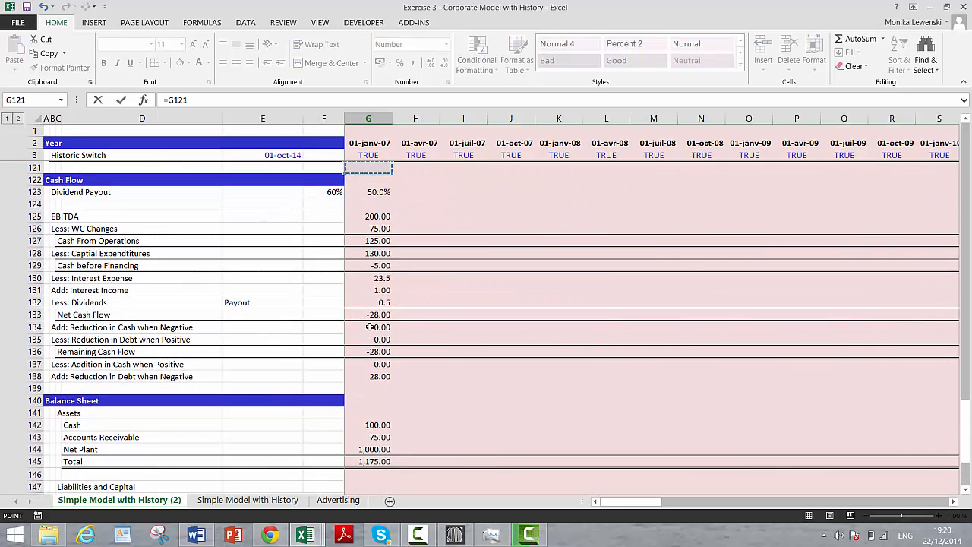
{"action": "key", "text": "Return"}
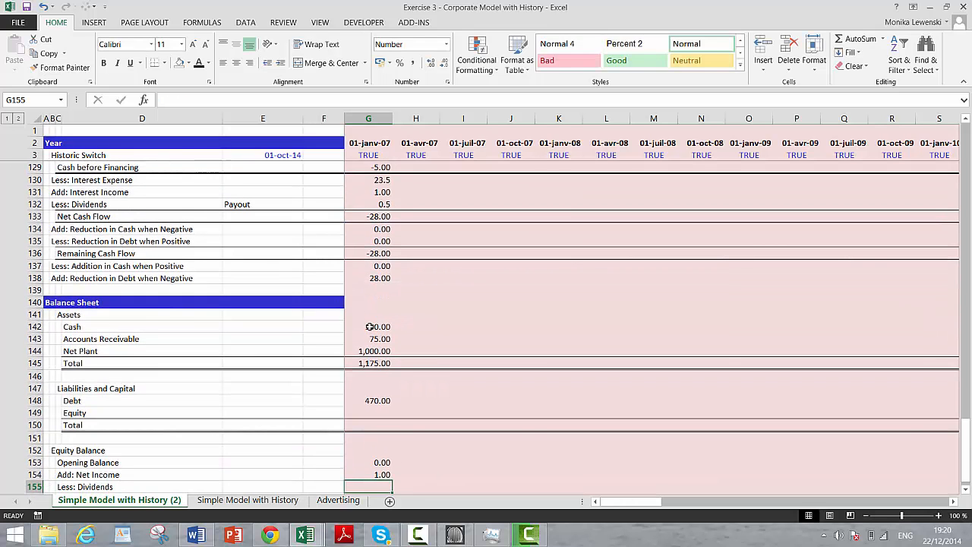
Step: Link Less: Dividends in G155 to the cash flow dividends in G132
{"action": "type", "text": "="}
{"action": "key", "text": "Up"}
{"action": "key", "text": "Up"}
{"action": "key", "text": "Up"}
{"action": "key", "text": "Up"}
{"action": "key", "text": "Up"}
{"action": "key", "text": "Up"}
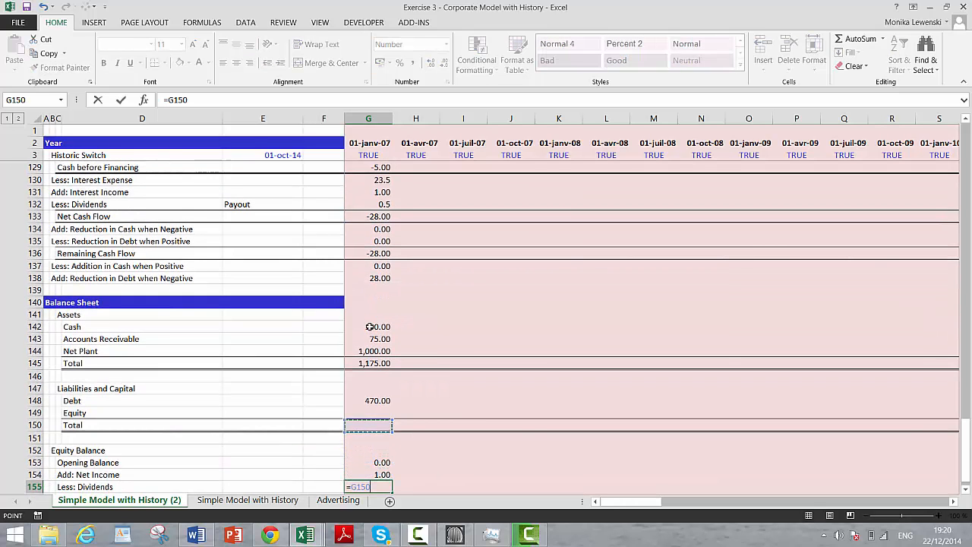
{"action": "key", "text": "Up"}
{"action": "key", "text": "Up"}
{"action": "key", "text": "Up"}
{"action": "key", "text": "Up"}
{"action": "key", "text": "Up"}
{"action": "key", "text": "Up"}
{"action": "key", "text": "Up"}
{"action": "key", "text": "Up"}
{"action": "key", "text": "Up"}
{"action": "key", "text": "Up"}
{"action": "key", "text": "Up"}
{"action": "key", "text": "Up"}
{"action": "key", "text": "Up"}
{"action": "key", "text": "Up"}
{"action": "key", "text": "Up"}
{"action": "key", "text": "Up"}
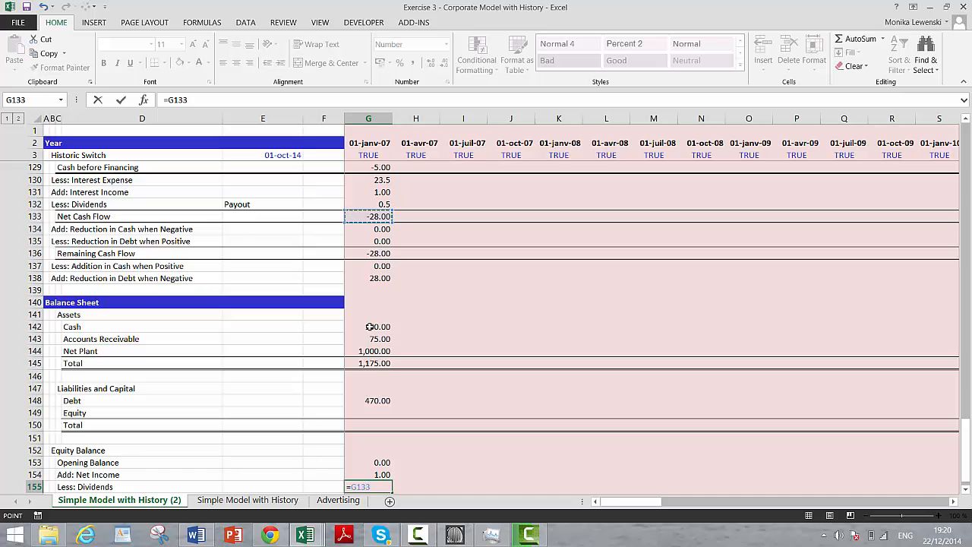
{"action": "key", "text": "Up"}
{"action": "key", "text": "Return"}
{"action": "key", "text": "Up"}
{"action": "key", "text": "Up"}
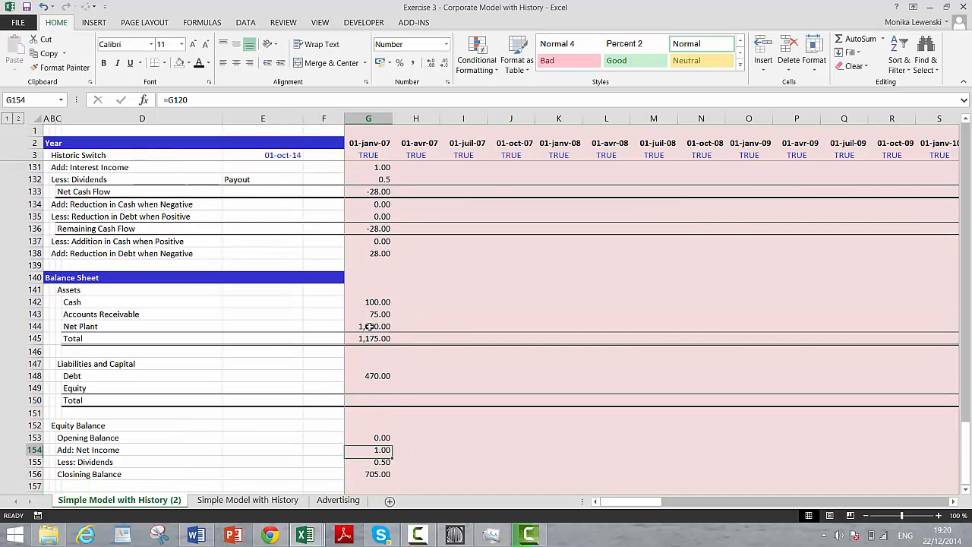
Step: Link Equity in G149 to the equity closing balance in G156 and sum the liabilities and capital in G150
{"action": "key", "text": "Down"}
{"action": "key", "text": "Up"}
{"action": "key", "text": "Up"}
{"action": "key", "text": "Up"}
{"action": "key", "text": "Up"}
{"action": "key", "text": "Up"}
{"action": "key", "text": "Up"}
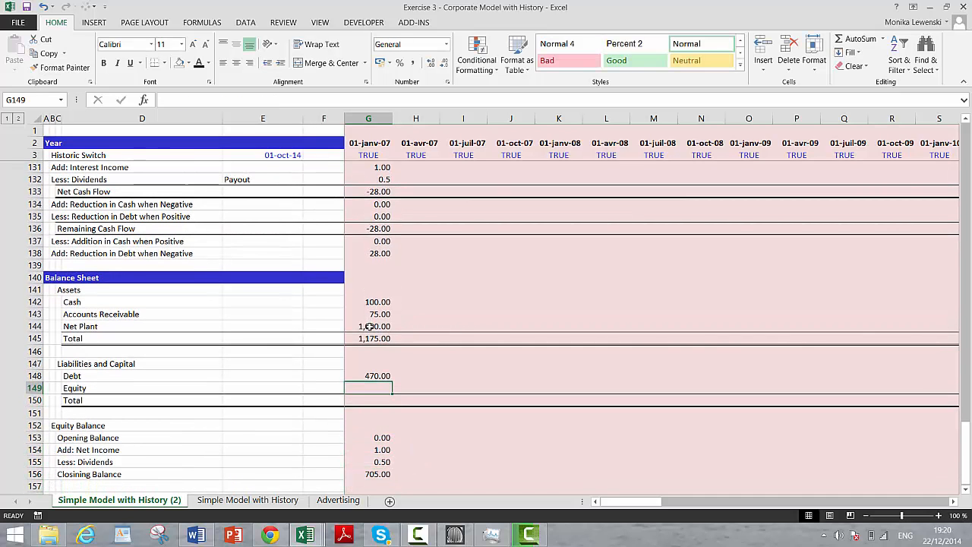
{"action": "type", "text": "="}
{"action": "key", "text": "Down"}
{"action": "key", "text": "Down"}
{"action": "key", "text": "Down"}
{"action": "key", "text": "Down"}
{"action": "key", "text": "Down"}
{"action": "key", "text": "Down"}
{"action": "key", "text": "Down"}
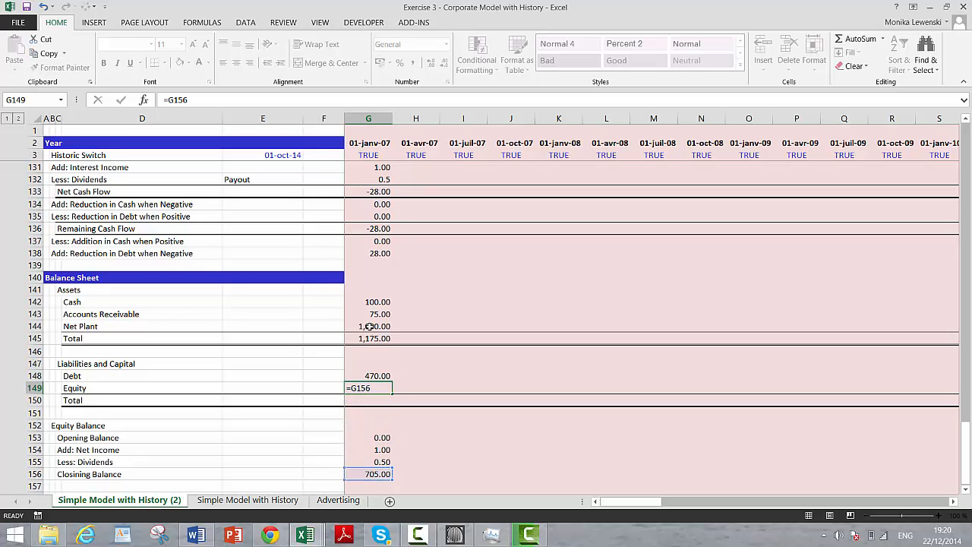
{"action": "key", "text": "Return"}
{"action": "key", "text": "alt+equal"}
{"action": "key", "text": "Return"}
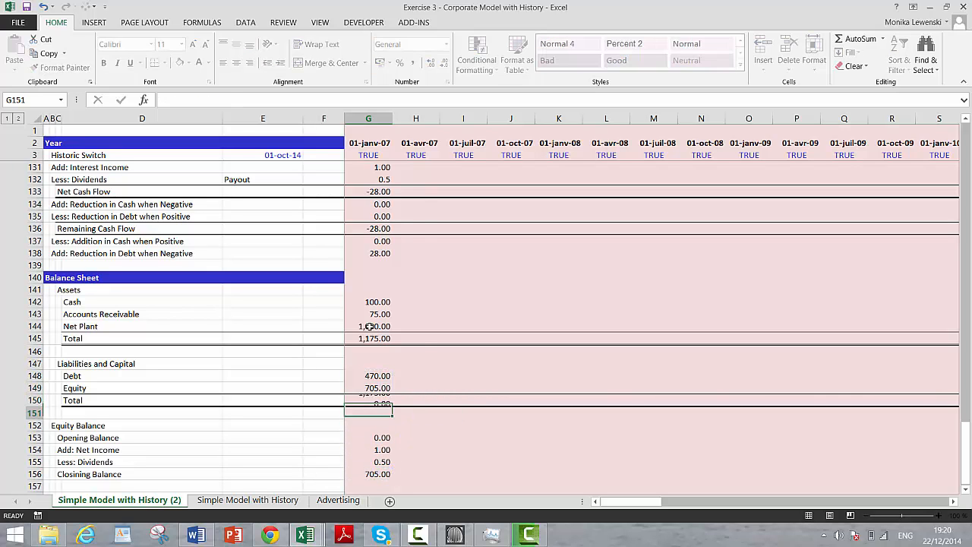
Step: Copy the first-period formulas in G73:G156, from Revenue Growth to the equity closing balance, one period right into column H
{"action": "key", "text": "Up"}
{"action": "key", "text": "Up"}
{"action": "key", "text": "Up"}
{"action": "key", "text": "Up"}
{"action": "key", "text": "Up"}
{"action": "key", "text": "Up"}
{"action": "key", "text": "Up"}
{"action": "key", "text": "Up"}
{"action": "key", "text": "Up"}
{"action": "key", "text": "Up"}
{"action": "key", "text": "Up"}
{"action": "key", "text": "Up"}
{"action": "key", "text": "Up"}
{"action": "key", "text": "Up"}
{"action": "key", "text": "Up"}
{"action": "key", "text": "Up"}
{"action": "key", "text": "Up"}
{"action": "key", "text": "Up"}
{"action": "key", "text": "Up"}
{"action": "key", "text": "Up"}
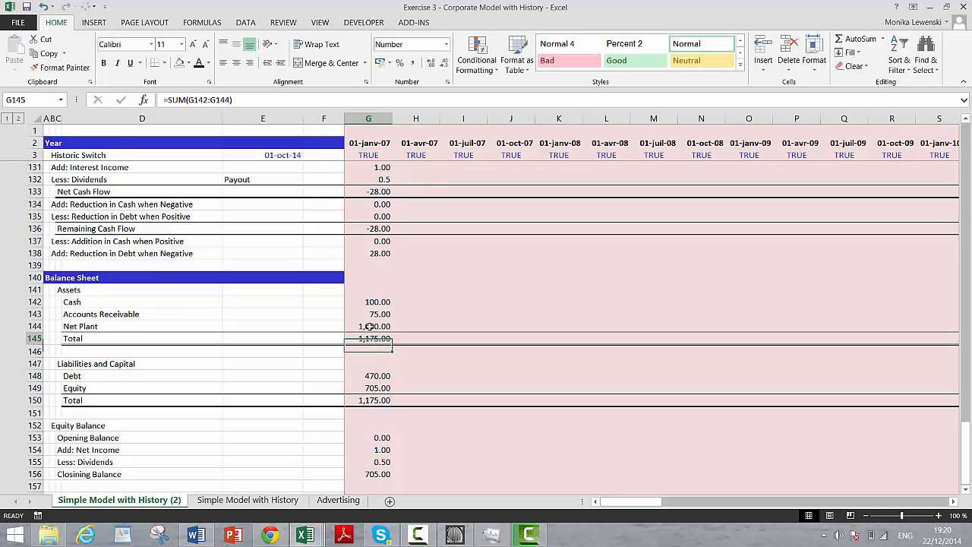
{"action": "key", "text": "Up"}
{"action": "key", "text": "Up"}
{"action": "key", "text": "Up"}
{"action": "key", "text": "Up"}
{"action": "key", "text": "Up"}
{"action": "key", "text": "Up"}
{"action": "key", "text": "Up"}
{"action": "key", "text": "Up"}
{"action": "key", "text": "Up"}
{"action": "key", "text": "Up"}
{"action": "key", "text": "Up"}
{"action": "key", "text": "Up"}
{"action": "key", "text": "Up"}
{"action": "key", "text": "Up"}
{"action": "key", "text": "Up"}
{"action": "key", "text": "Up"}
{"action": "key", "text": "Up"}
{"action": "key", "text": "Up"}
{"action": "key", "text": "Up"}
{"action": "key", "text": "Up"}
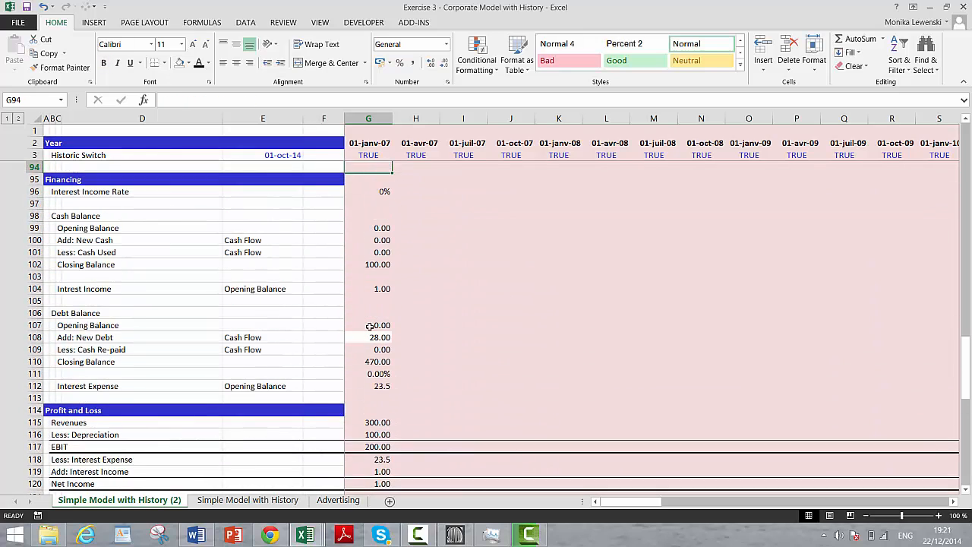
{"action": "key", "text": "Up"}
{"action": "key", "text": "Up"}
{"action": "key", "text": "Up"}
{"action": "key", "text": "Up"}
{"action": "key", "text": "Up"}
{"action": "key", "text": "Up"}
{"action": "key", "text": "Up"}
{"action": "key", "text": "Up"}
{"action": "key", "text": "Up"}
{"action": "key", "text": "Up"}
{"action": "key", "text": "Up"}
{"action": "key", "text": "Up"}
{"action": "key", "text": "Up"}
{"action": "key", "text": "Up"}
{"action": "key", "text": "Up"}
{"action": "key", "text": "Up"}
{"action": "key", "text": "Up"}
{"action": "key", "text": "Up"}
{"action": "key", "text": "Up"}
{"action": "key", "text": "Up"}
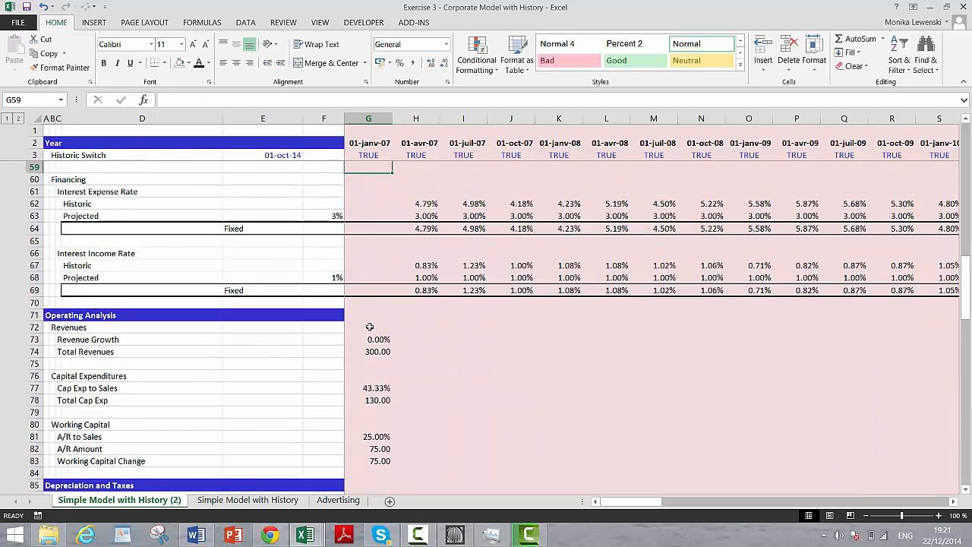
{"action": "key", "text": "Down"}
{"action": "key", "text": "Down"}
{"action": "key", "text": "Down"}
{"action": "key", "text": "Down"}
{"action": "key", "text": "Down"}
{"action": "key", "text": "Down"}
{"action": "key", "text": "Down"}
{"action": "key", "text": "shift+Down"}
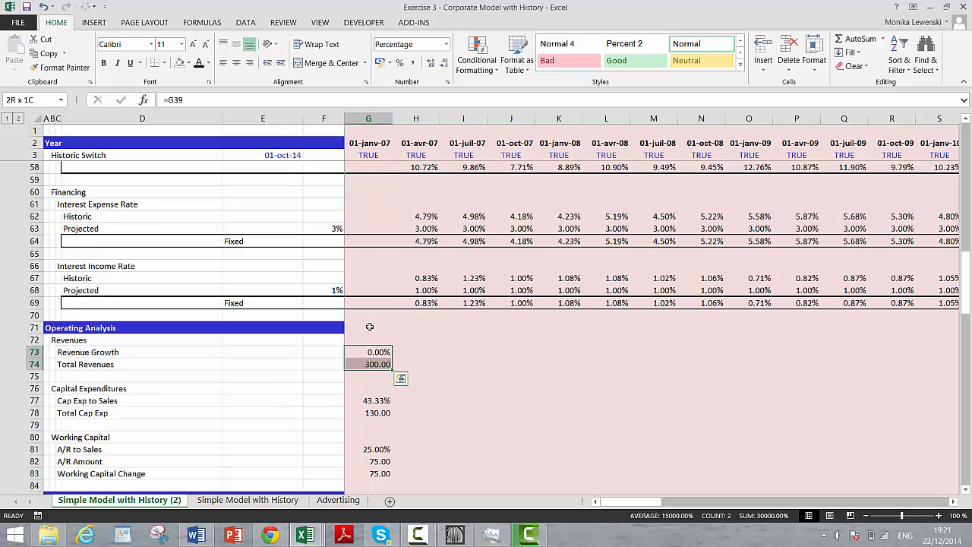
{"action": "key", "text": "shift+Down"}
{"action": "key", "text": "shift+Down"}
{"action": "key", "text": "shift+Down"}
{"action": "key", "text": "shift+Down"}
{"action": "key", "text": "shift+Down"}
{"action": "key", "text": "shift+Down"}
{"action": "key", "text": "shift+Down"}
{"action": "key", "text": "shift+Down"}
{"action": "key", "text": "shift+Down"}
{"action": "key", "text": "shift+Down"}
{"action": "key", "text": "shift+Down"}
{"action": "key", "text": "shift+Down"}
{"action": "key", "text": "shift+Down"}
{"action": "key", "text": "shift+Down"}
{"action": "key", "text": "shift+Down"}
{"action": "key", "text": "shift+Down"}
{"action": "key", "text": "shift+Down"}
{"action": "key", "text": "shift+Down"}
{"action": "key", "text": "shift+Down"}
{"action": "key", "text": "shift+Down"}
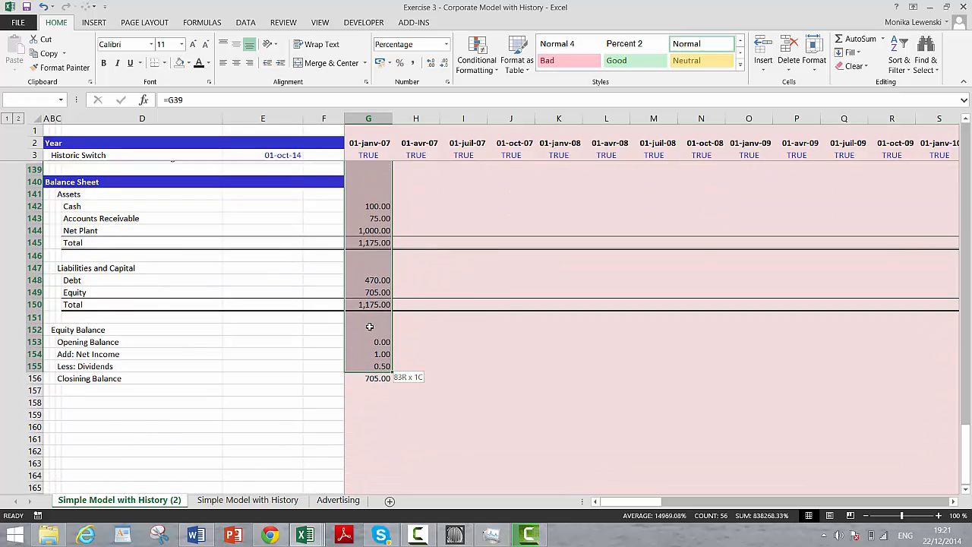
{"action": "key", "text": "shift+Down"}
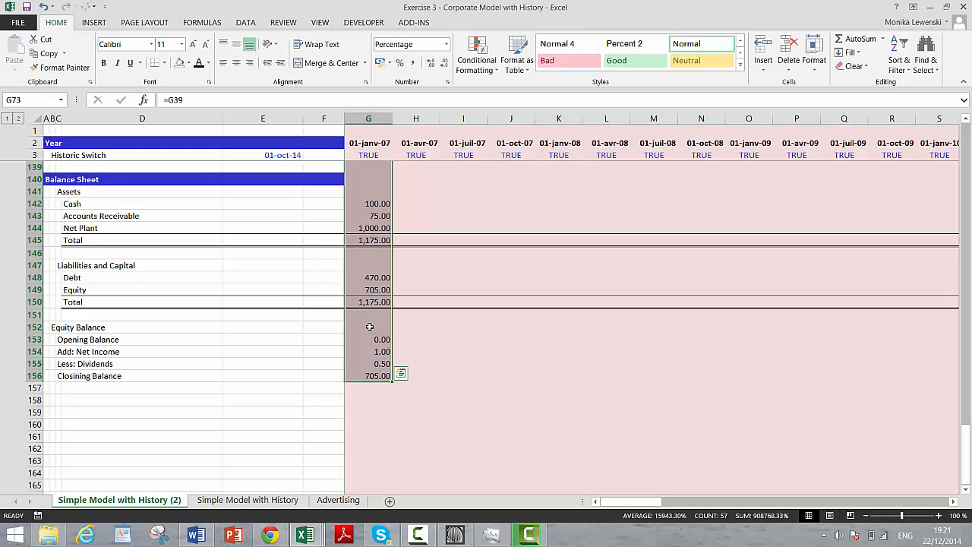
{"action": "key", "text": "ctrl+shift+r"}
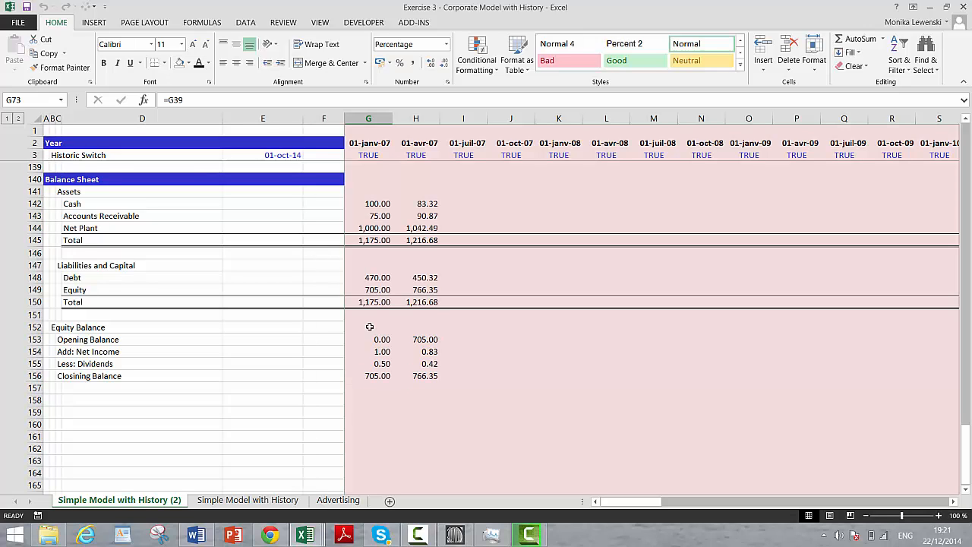
Step: Fill the second-period formulas in H73:H156 across the remaining periods of the timeline
{"action": "key", "text": "Right"}
{"action": "key", "text": "Left"}
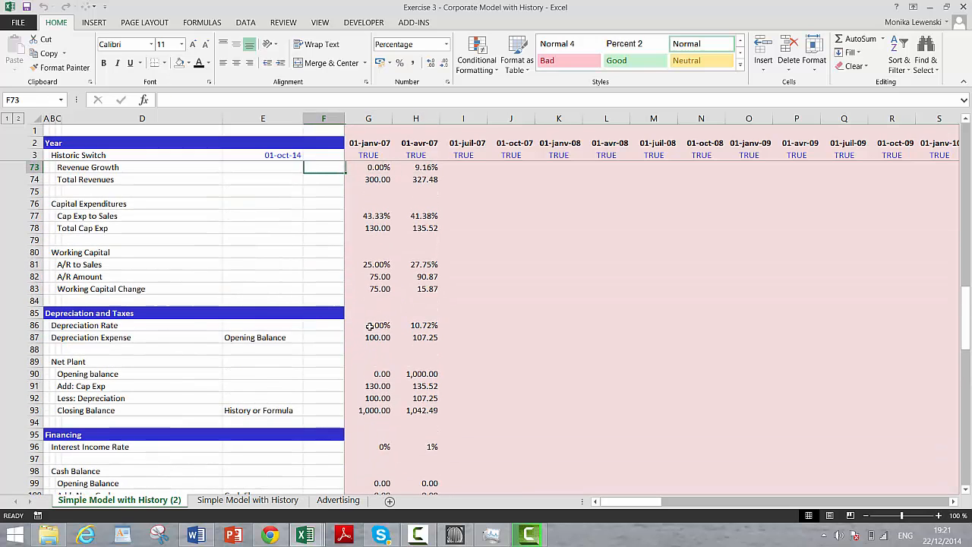
{"action": "key", "text": "Up"}
{"action": "key", "text": "Up"}
{"action": "key", "text": "Up"}
{"action": "key", "text": "Up"}
{"action": "key", "text": "Up"}
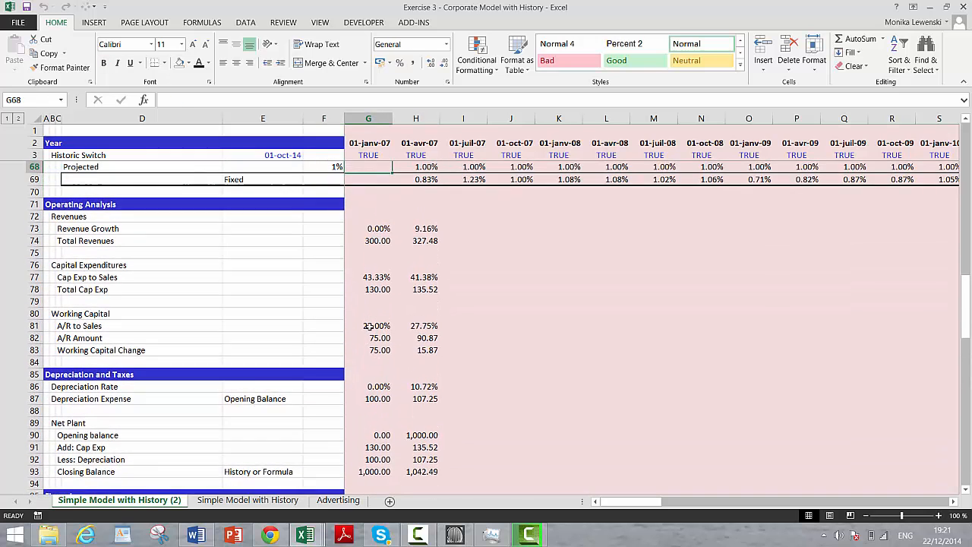
{"action": "key", "text": "Down"}
{"action": "key", "text": "Down"}
{"action": "key", "text": "Down"}
{"action": "key", "text": "Down"}
{"action": "key", "text": "Right"}
{"action": "key", "text": "Down"}
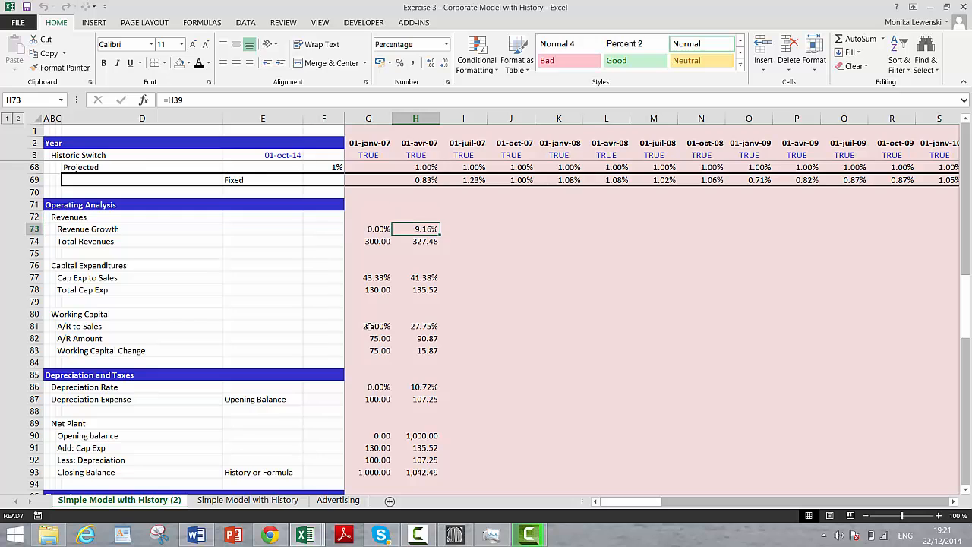
{"action": "key", "text": "shift+Down"}
{"action": "key", "text": "shift+Down"}
{"action": "key", "text": "shift+Down"}
{"action": "key", "text": "shift+Down"}
{"action": "key", "text": "shift+Down"}
{"action": "key", "text": "shift+Down"}
{"action": "key", "text": "shift+Down"}
{"action": "key", "text": "shift+Down"}
{"action": "key", "text": "shift+Down"}
{"action": "key", "text": "shift+Down"}
{"action": "key", "text": "shift+Down"}
{"action": "key", "text": "shift+Down"}
{"action": "key", "text": "shift+Down"}
{"action": "key", "text": "shift+Down"}
{"action": "key", "text": "shift+Down"}
{"action": "key", "text": "shift+Down"}
{"action": "key", "text": "shift+Down"}
{"action": "key", "text": "shift+Down"}
{"action": "key", "text": "shift+Down"}
{"action": "key", "text": "shift+Down"}
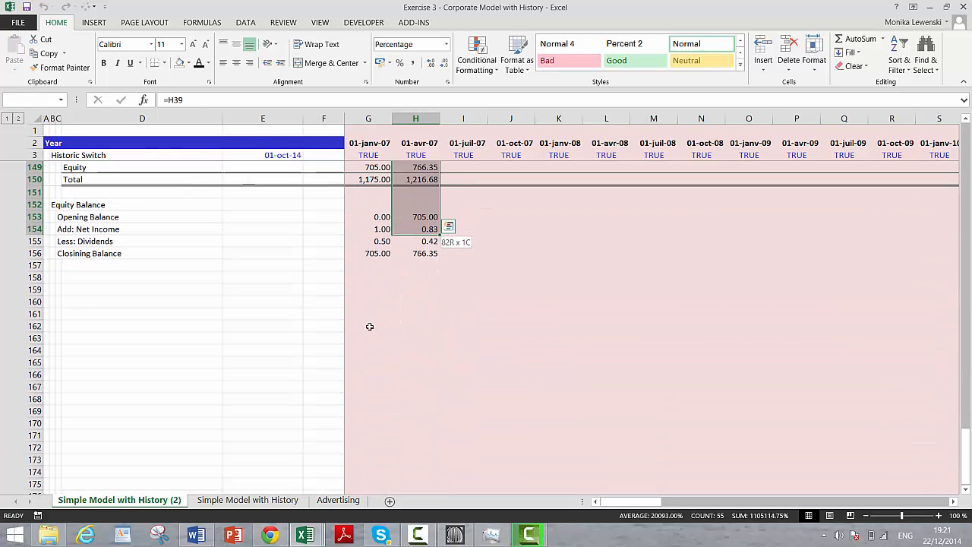
{"action": "key", "text": "shift+Down"}
{"action": "key", "text": "shift+Down"}
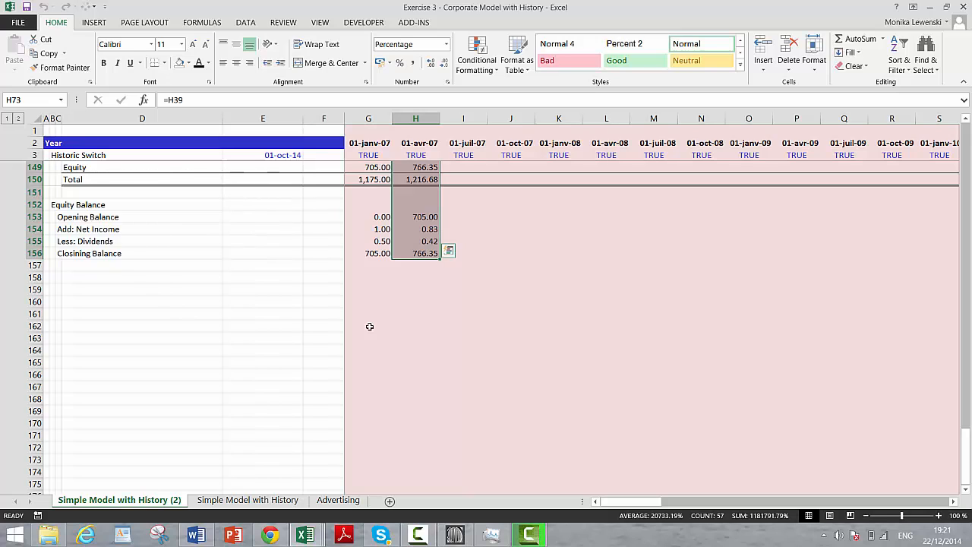
{"action": "key", "text": "Up"}
{"action": "key", "text": "Up"}
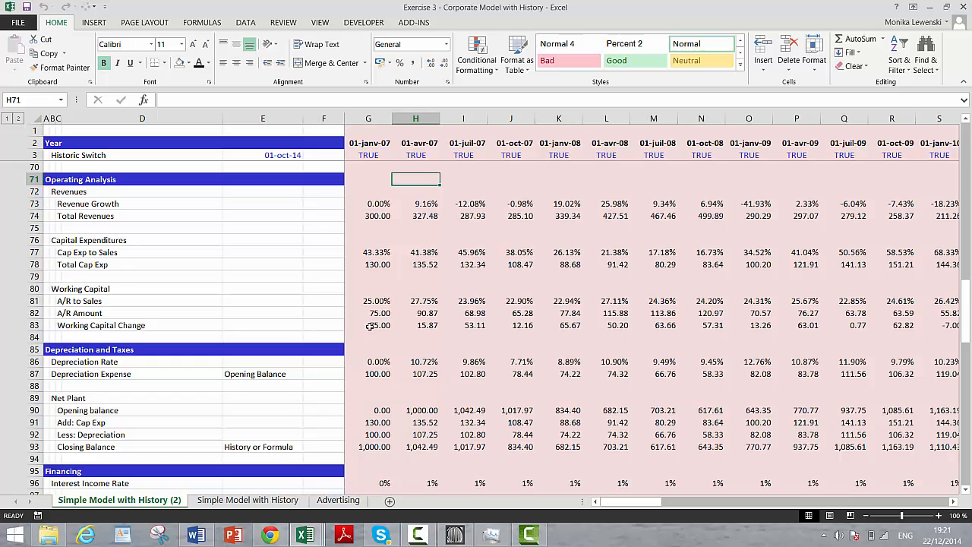
Step: Format the debt balance's Interest Expense row, from G112 across all periods, as numbers with two decimals
{"action": "key", "text": "Page_Down"}
{"action": "key", "text": "Left"}
{"action": "key", "text": "Left"}
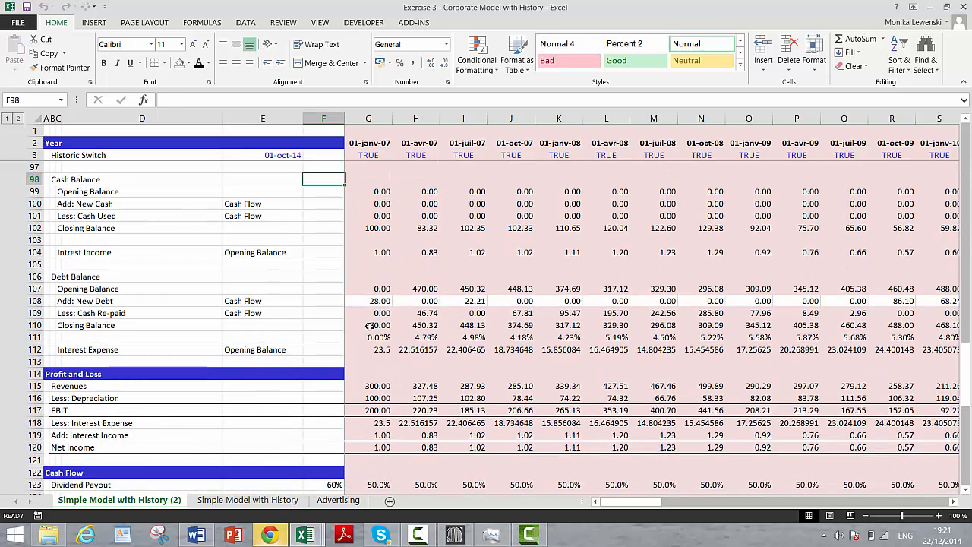
{"action": "key", "text": "Down"}
{"action": "key", "text": "Down"}
{"action": "key", "text": "Down"}
{"action": "key", "text": "Down"}
{"action": "key", "text": "Down"}
{"action": "key", "text": "Down"}
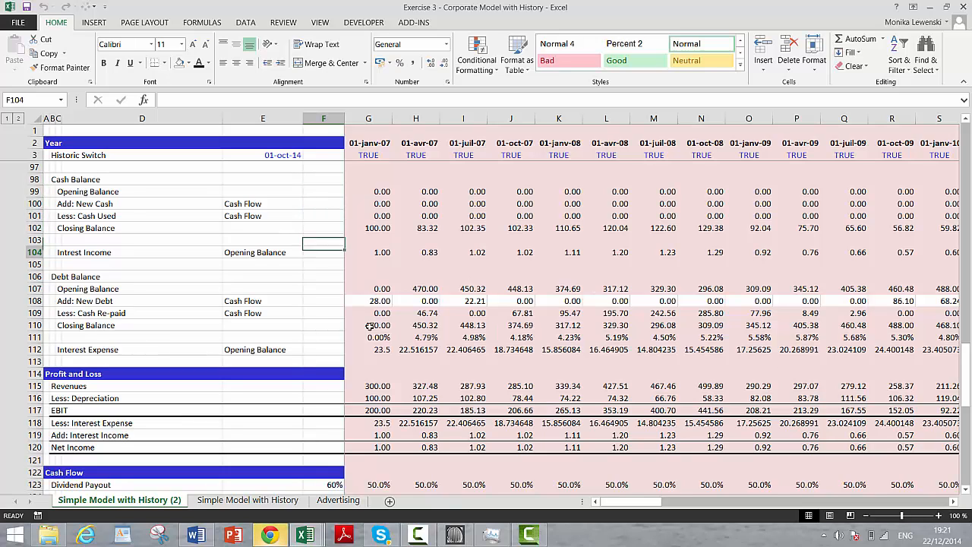
{"action": "key", "text": "Down"}
{"action": "key", "text": "Down"}
{"action": "key", "text": "Down"}
{"action": "key", "text": "Down"}
{"action": "key", "text": "Down"}
{"action": "key", "text": "Down"}
{"action": "key", "text": "Down"}
{"action": "key", "text": "Right"}
{"action": "key", "text": "Down"}
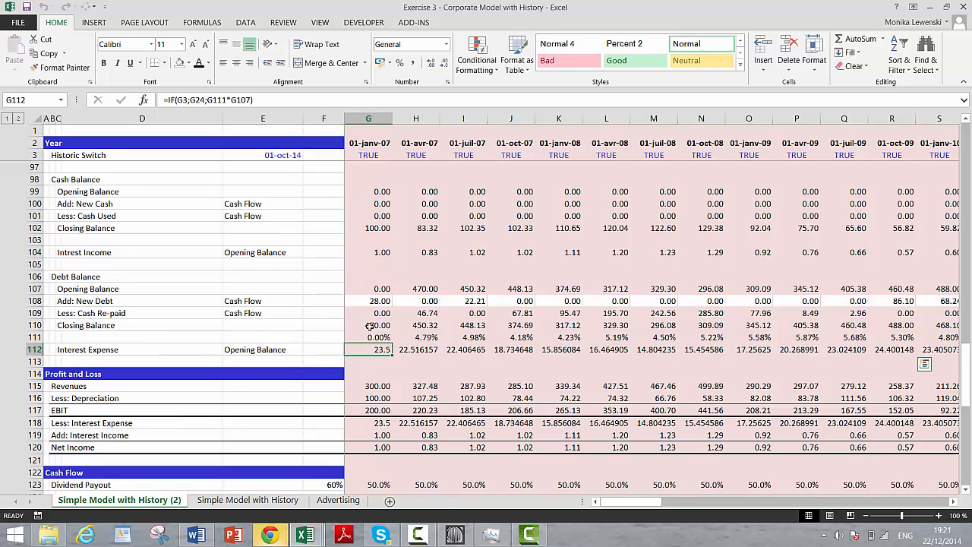
{"action": "key", "text": "ctrl+shift+Right"}
{"action": "key", "text": "ctrl+shift+1"}
{"action": "key", "text": "Left"}
{"action": "key", "text": "Right"}
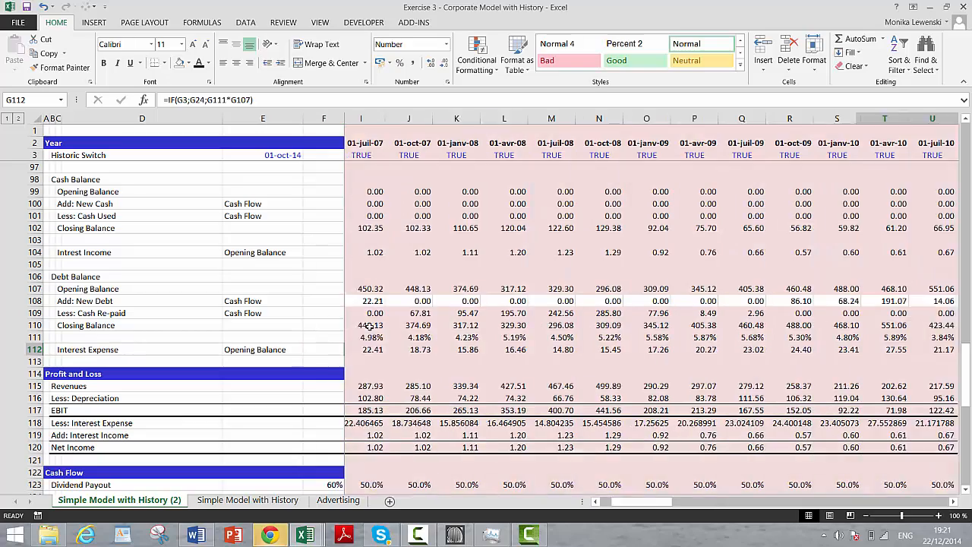
Step: Format the Profit and Loss Interest Expense row, from G118 across all periods, as numbers with two decimals
{"action": "key", "text": "Down"}
{"action": "key", "text": "Down"}
{"action": "key", "text": "Down"}
{"action": "key", "text": "Down"}
{"action": "key", "text": "Down"}
{"action": "key", "text": "Down"}
{"action": "key", "text": "Down"}
{"action": "key", "text": "Down"}
{"action": "key", "text": "Up"}
{"action": "key", "text": "Up"}
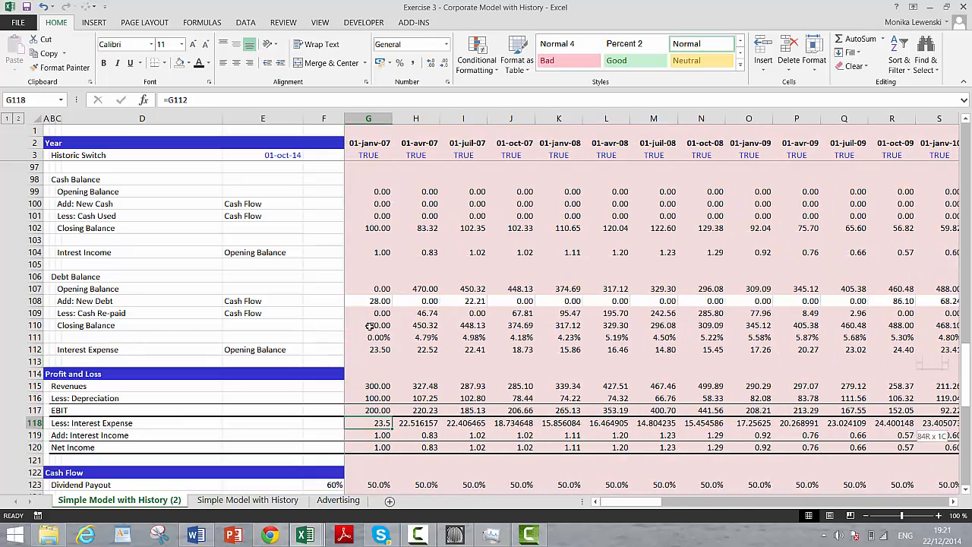
{"action": "key", "text": "ctrl+shift+Right"}
{"action": "key", "text": "ctrl+shift+1"}
{"action": "key", "text": "Left"}
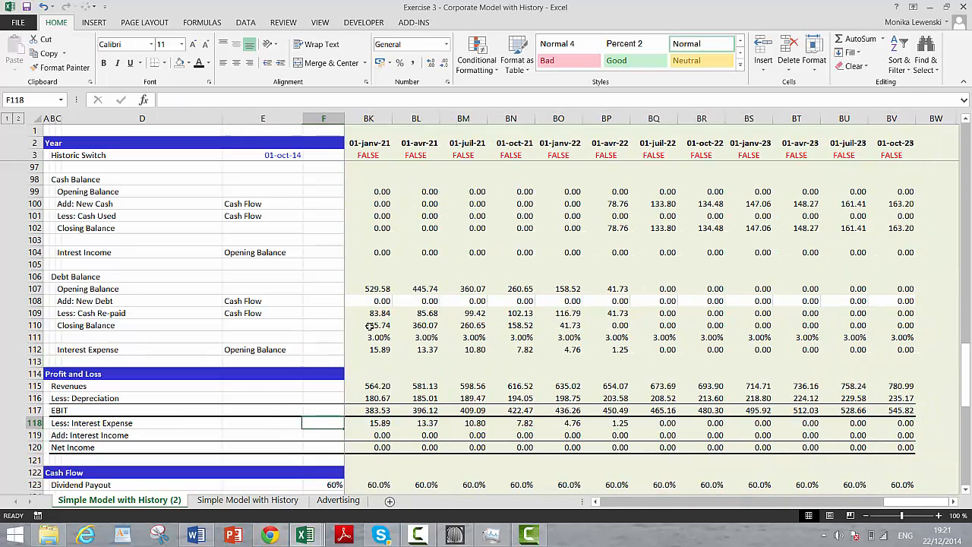
Step: Review the first-period Net Income formula in G120 and the cash flow, balance sheet and equity balance rows below it
{"action": "key", "text": "Right"}
{"action": "key", "text": "Right"}
{"action": "key", "text": "Down"}
{"action": "key", "text": "Down"}
{"action": "key", "text": "Left"}
{"action": "key", "text": "Left"}
{"action": "key", "text": "Right"}
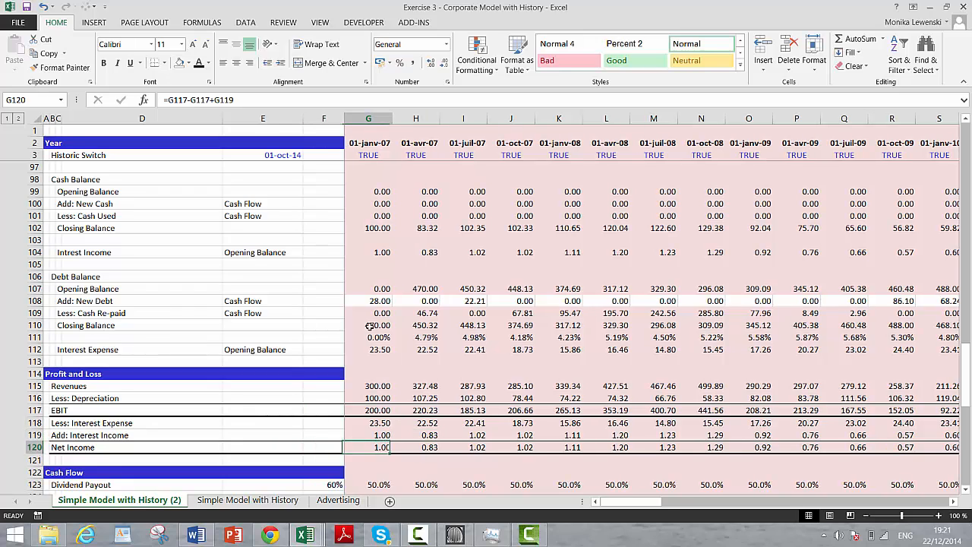
{"action": "key", "text": "Page_Down"}
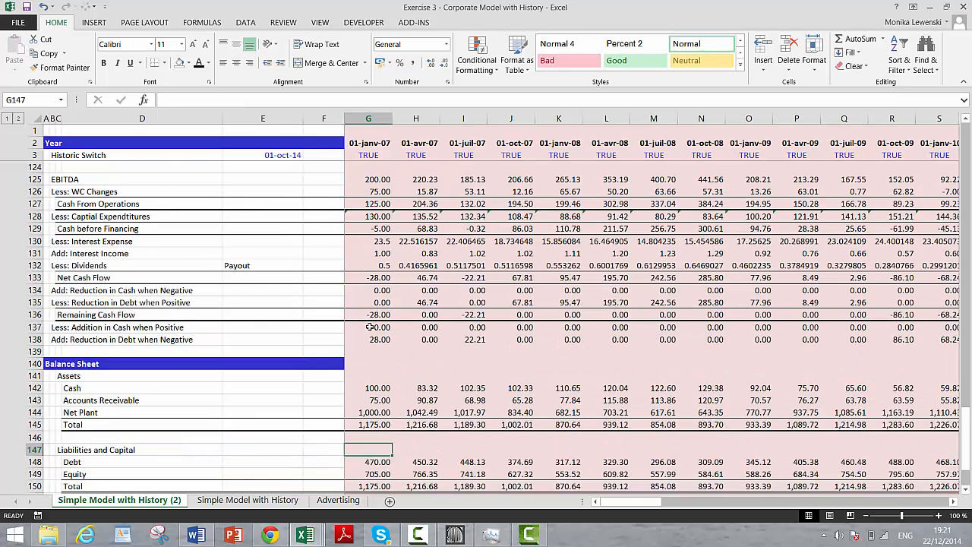
{"action": "key", "text": "Page_Down"}
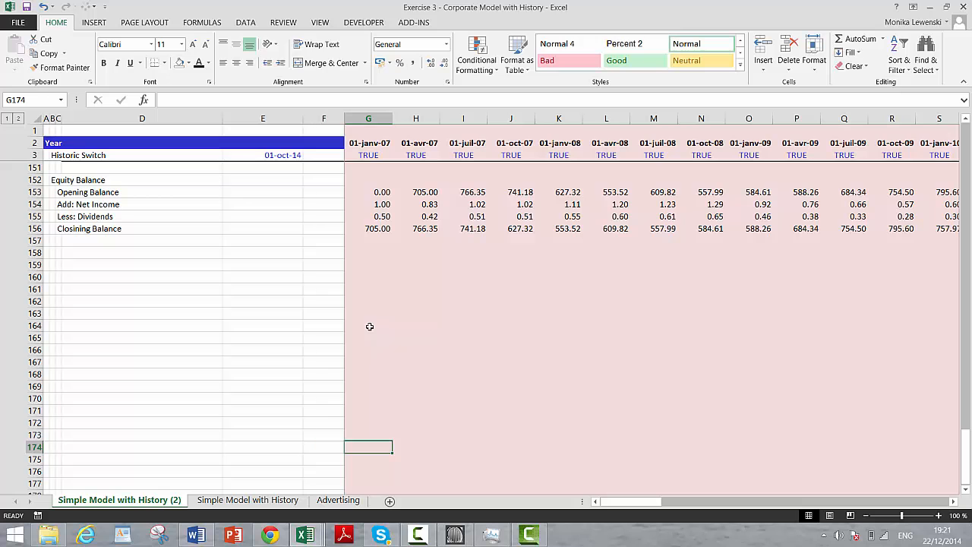
Step: Compare the balance sheet's asset total with its liabilities and capital total across the timeline, from the historic periods into the forecast
{"action": "key", "text": "Up"}
{"action": "key", "text": "Up"}
{"action": "key", "text": "Up"}
{"action": "key", "text": "Up"}
{"action": "key", "text": "Up"}
{"action": "key", "text": "Up"}
{"action": "key", "text": "Up"}
{"action": "key", "text": "Up"}
{"action": "key", "text": "Up"}
{"action": "key", "text": "Up"}
{"action": "key", "text": "Up"}
{"action": "key", "text": "Up"}
{"action": "key", "text": "Up"}
{"action": "key", "text": "Up"}
{"action": "key", "text": "Up"}
{"action": "key", "text": "Up"}
{"action": "key", "text": "Up"}
{"action": "key", "text": "Up"}
{"action": "key", "text": "Up"}
{"action": "key", "text": "Up"}
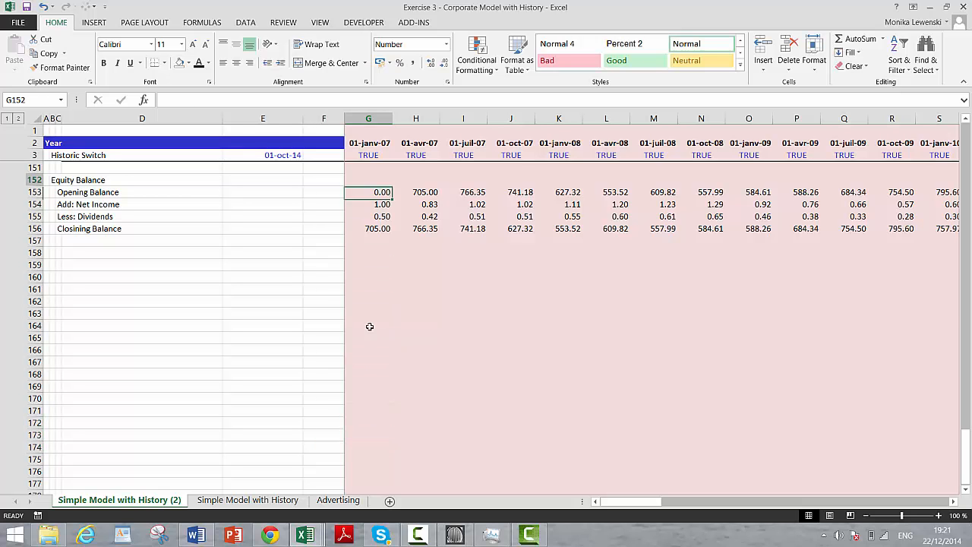
{"action": "key", "text": "Right"}
{"action": "key", "text": "Right"}
{"action": "key", "text": "Right"}
{"action": "key", "text": "Right"}
{"action": "key", "text": "Right"}
{"action": "key", "text": "Right"}
{"action": "key", "text": "Right"}
{"action": "key", "text": "Right"}
{"action": "key", "text": "Right"}
{"action": "key", "text": "Right"}
{"action": "key", "text": "Right"}
{"action": "key", "text": "Right"}
{"action": "key", "text": "Right"}
{"action": "key", "text": "Right"}
{"action": "key", "text": "Right"}
{"action": "key", "text": "Right"}
{"action": "key", "text": "Right"}
{"action": "key", "text": "Right"}
{"action": "key", "text": "Right"}
{"action": "key", "text": "Right"}
{"action": "key", "text": "Right"}
{"action": "key", "text": "Right"}
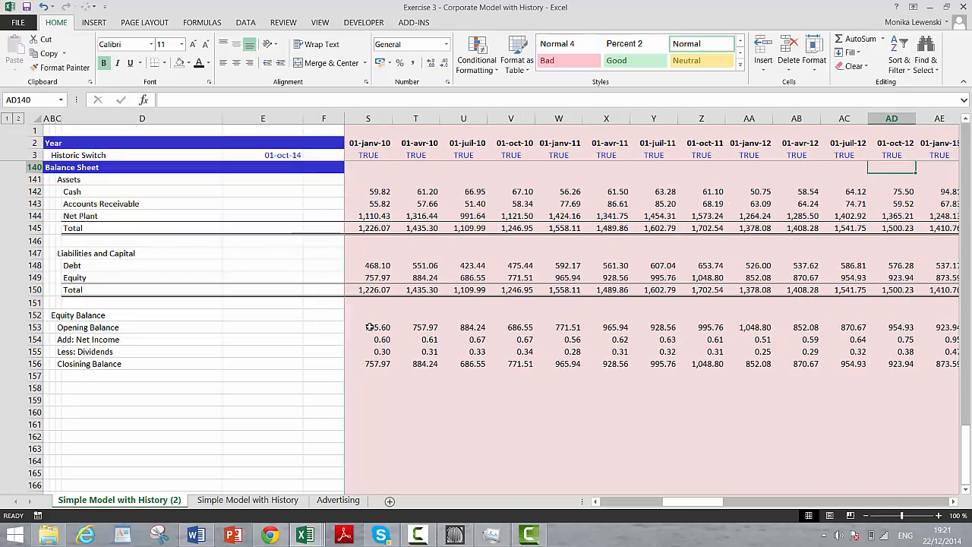
{"action": "key", "text": "Right"}
{"action": "key", "text": "Right"}
{"action": "key", "text": "Right"}
{"action": "key", "text": "Right"}
{"action": "key", "text": "Right"}
{"action": "key", "text": "Right"}
{"action": "key", "text": "Right"}
{"action": "key", "text": "Right"}
{"action": "key", "text": "Right"}
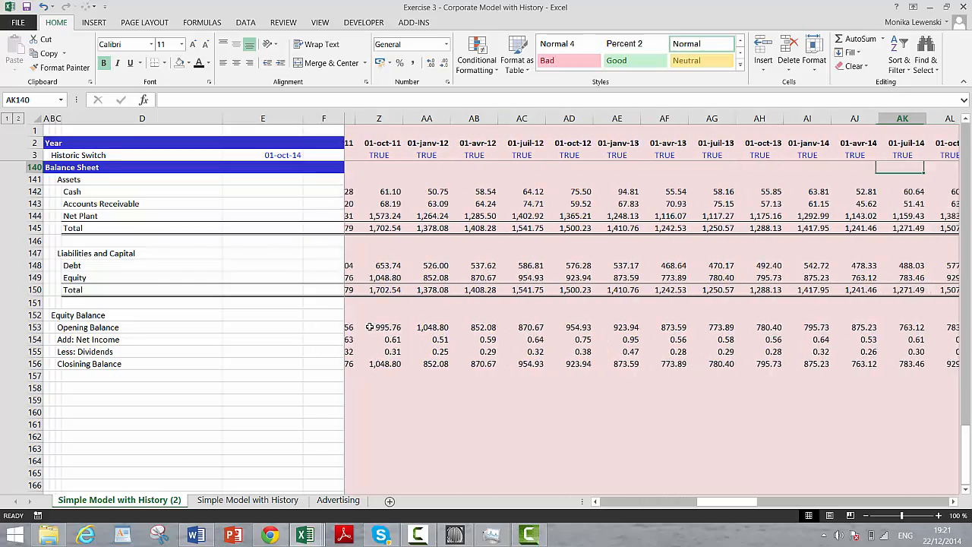
{"action": "key", "text": "Right"}
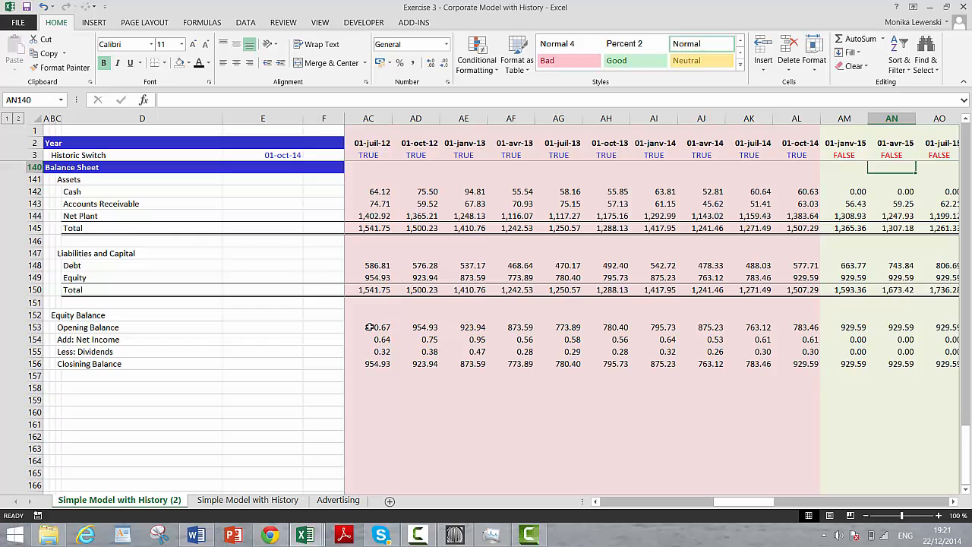
{"action": "key", "text": "Right"}
{"action": "key", "text": "Right"}
{"action": "key", "text": "Right"}
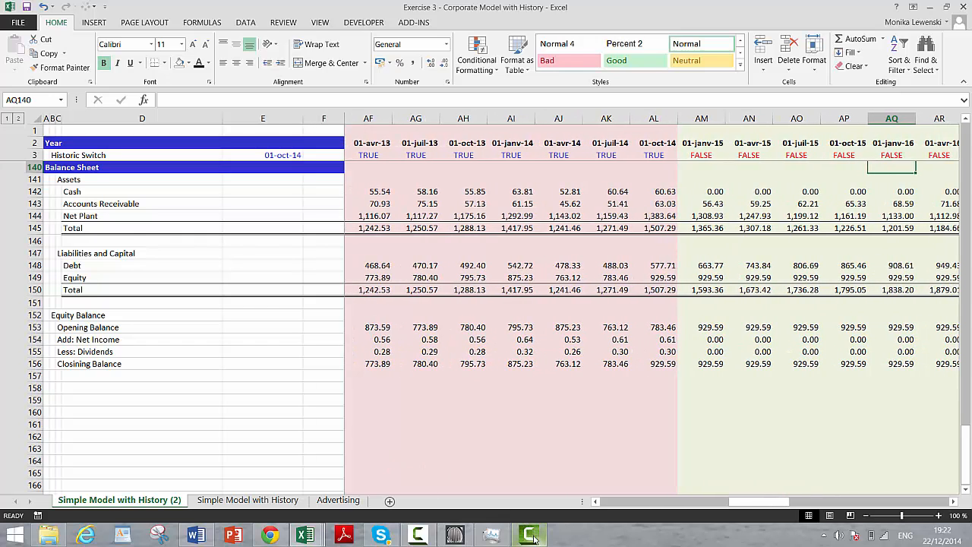
{"action": "left_click", "coordinate": [418, 536]}
{"action": "left_click", "coordinate": [384, 473]}
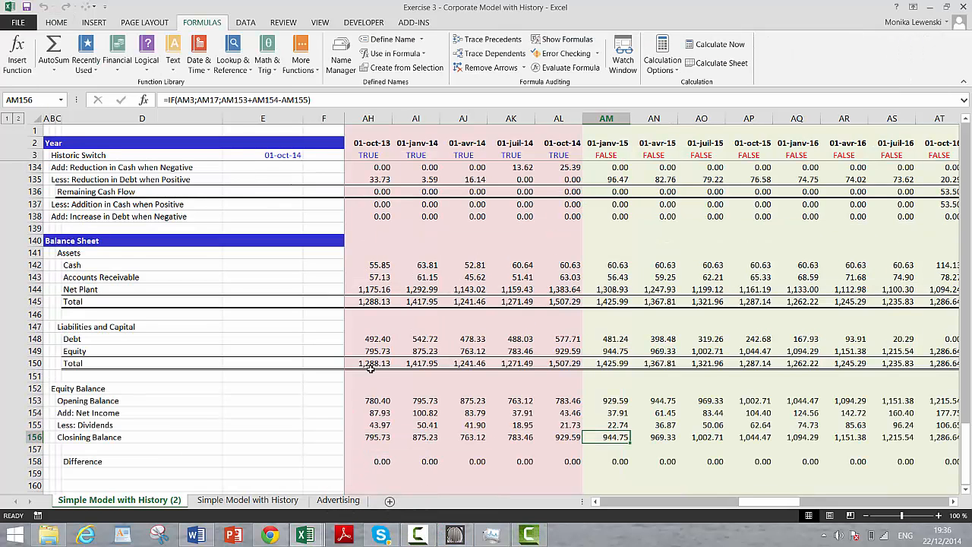
Step: Examine the equity closing balance formulas either side of the historic-to-forecast switch and the first forecast period's rows up to the cash balance
{"action": "key", "text": "Left"}
{"action": "key", "text": "Left"}
{"action": "key", "text": "Right"}
{"action": "key", "text": "Right"}
{"action": "key", "text": "Right"}
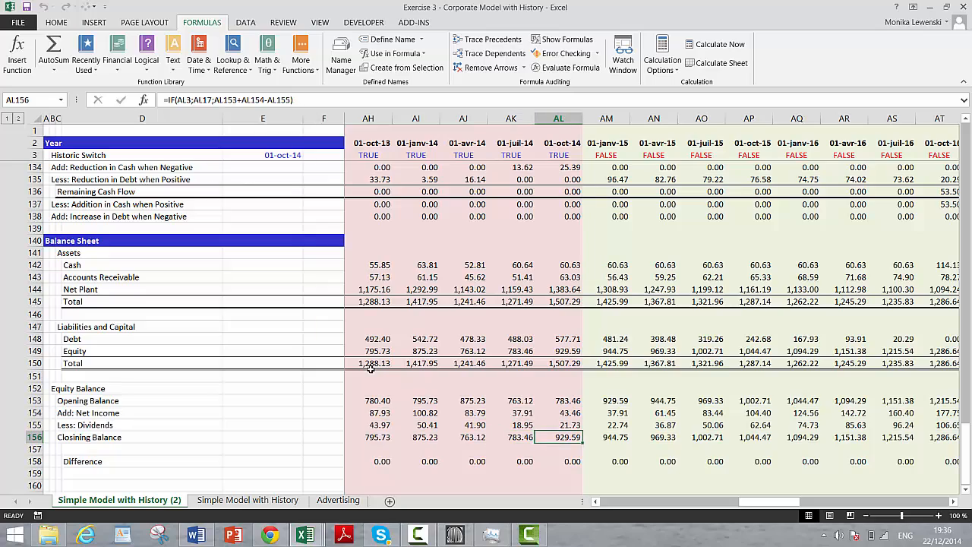
{"action": "key", "text": "Left"}
{"action": "key", "text": "Up"}
{"action": "key", "text": "Up"}
{"action": "key", "text": "Up"}
{"action": "key", "text": "Up"}
{"action": "key", "text": "Up"}
{"action": "key", "text": "Up"}
{"action": "key", "text": "Up"}
{"action": "key", "text": "Up"}
{"action": "key", "text": "Up"}
{"action": "key", "text": "Up"}
{"action": "key", "text": "Up"}
{"action": "key", "text": "Up"}
{"action": "key", "text": "Up"}
{"action": "key", "text": "Up"}
{"action": "key", "text": "Up"}
{"action": "key", "text": "Up"}
{"action": "key", "text": "Up"}
{"action": "key", "text": "Up"}
{"action": "key", "text": "Up"}
{"action": "key", "text": "Up"}
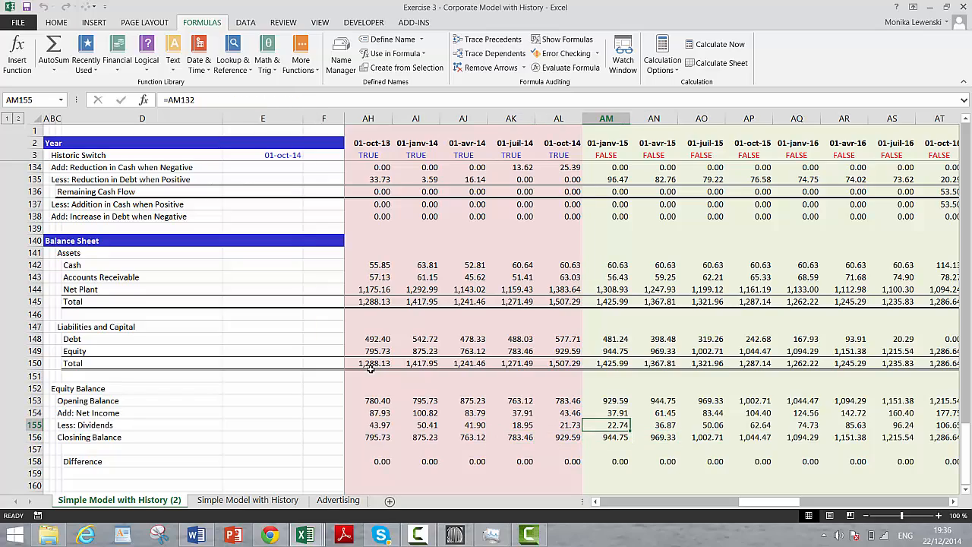
{"action": "key", "text": "Up"}
{"action": "key", "text": "Up"}
{"action": "key", "text": "Up"}
{"action": "key", "text": "Up"}
{"action": "key", "text": "Up"}
{"action": "key", "text": "Up"}
{"action": "key", "text": "Up"}
{"action": "key", "text": "Up"}
{"action": "key", "text": "Up"}
{"action": "key", "text": "Up"}
{"action": "key", "text": "Up"}
{"action": "key", "text": "Up"}
{"action": "key", "text": "Up"}
{"action": "key", "text": "Up"}
{"action": "key", "text": "Up"}
{"action": "key", "text": "Up"}
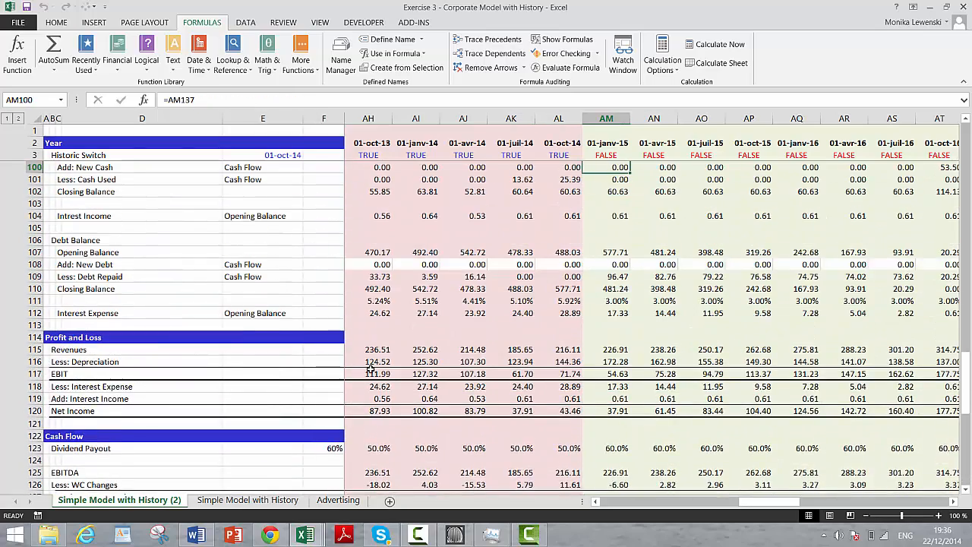
{"action": "key", "text": "Up"}
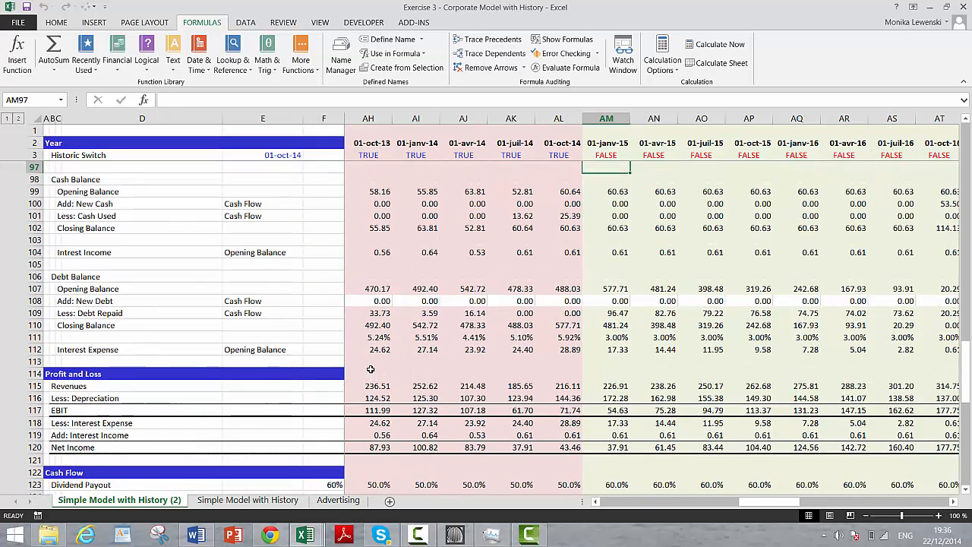
Step: Examine the first forecast period's cash balance formulas in column AM, from the opening balance to the closing balance
{"action": "key", "text": "Down"}
{"action": "key", "text": "Down"}
{"action": "key", "text": "Down"}
{"action": "key", "text": "Down"}
{"action": "key", "text": "Down"}
{"action": "key", "text": "Down"}
{"action": "key", "text": "Down"}
{"action": "key", "text": "Up"}
{"action": "key", "text": "Up"}
{"action": "key", "text": "Up"}
{"action": "key", "text": "Up"}
{"action": "key", "text": "Up"}
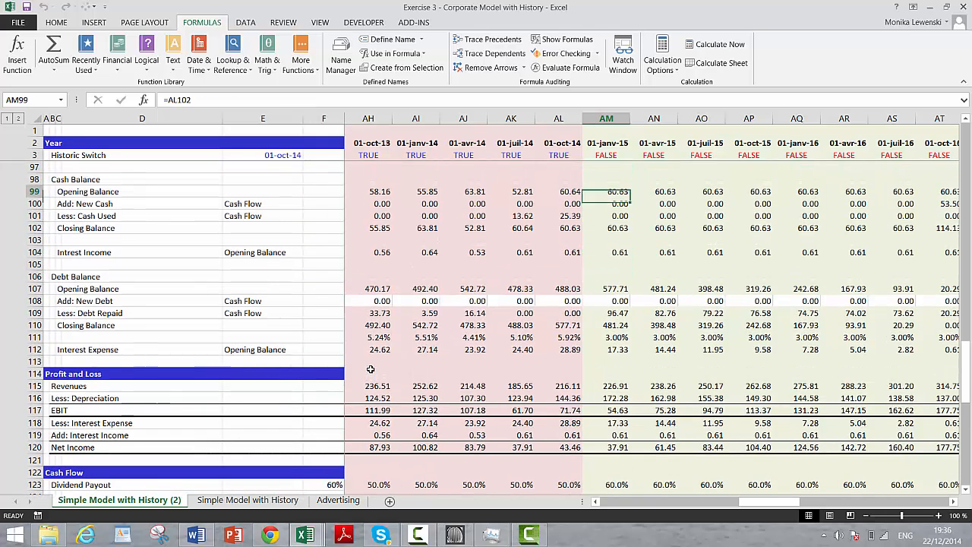
{"action": "key", "text": "Down"}
{"action": "key", "text": "Down"}
{"action": "key", "text": "Down"}
{"action": "key", "text": "Down"}
{"action": "key", "text": "Down"}
{"action": "key", "text": "Down"}
{"action": "key", "text": "Down"}
{"action": "key", "text": "Down"}
{"action": "key", "text": "Down"}
{"action": "key", "text": "Down"}
{"action": "key", "text": "Down"}
{"action": "key", "text": "Down"}
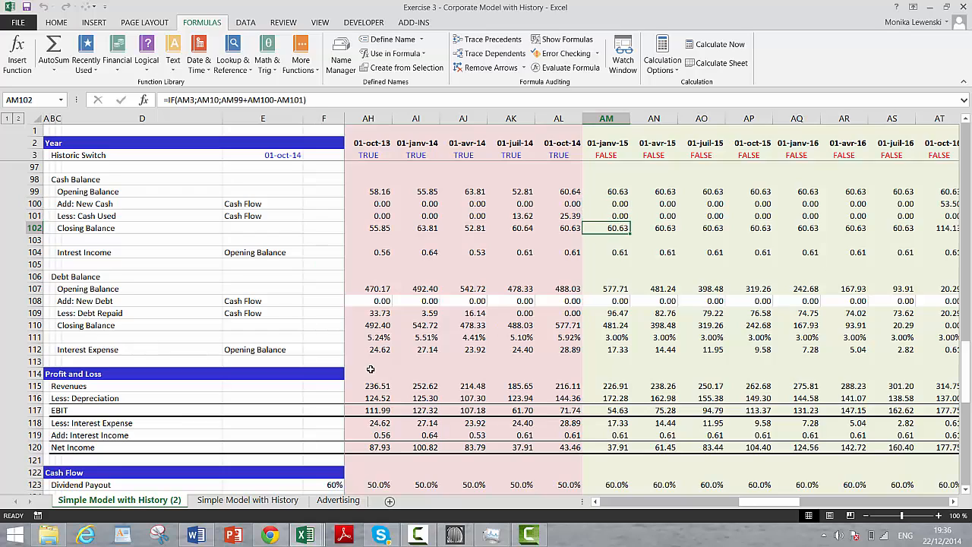
Step: Review the first forecast period's debt balance, Profit and Loss interest lines and cash flow rows down to Cash before Financing
{"action": "key", "text": "Down"}
{"action": "key", "text": "Down"}
{"action": "key", "text": "Down"}
{"action": "key", "text": "Down"}
{"action": "key", "text": "Down"}
{"action": "key", "text": "Down"}
{"action": "key", "text": "Down"}
{"action": "key", "text": "Down"}
{"action": "key", "text": "Down"}
{"action": "key", "text": "Down"}
{"action": "key", "text": "Down"}
{"action": "key", "text": "Down"}
{"action": "key", "text": "Down"}
{"action": "key", "text": "Down"}
{"action": "key", "text": "Down"}
{"action": "key", "text": "Down"}
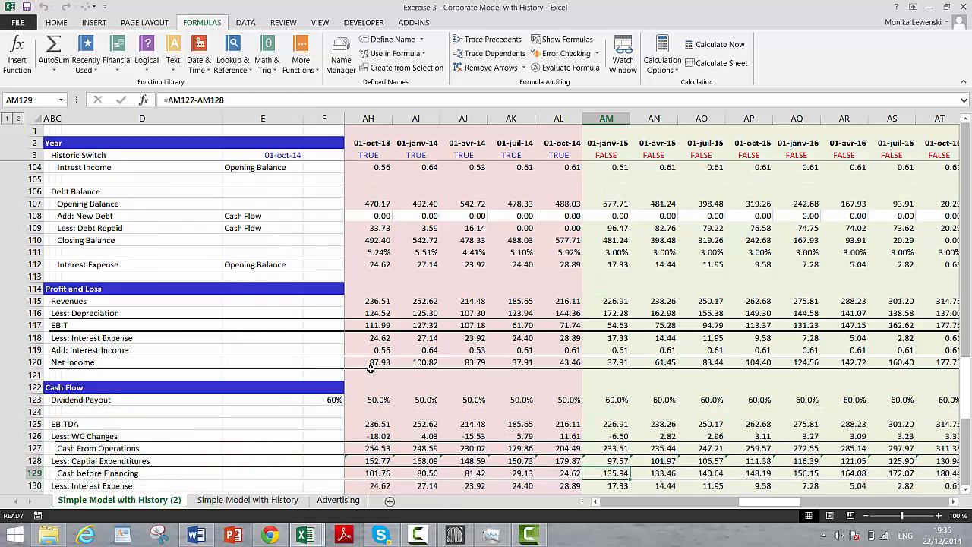
{"action": "key", "text": "Up"}
{"action": "key", "text": "Up"}
{"action": "key", "text": "Up"}
{"action": "key", "text": "Up"}
{"action": "key", "text": "Up"}
{"action": "key", "text": "Up"}
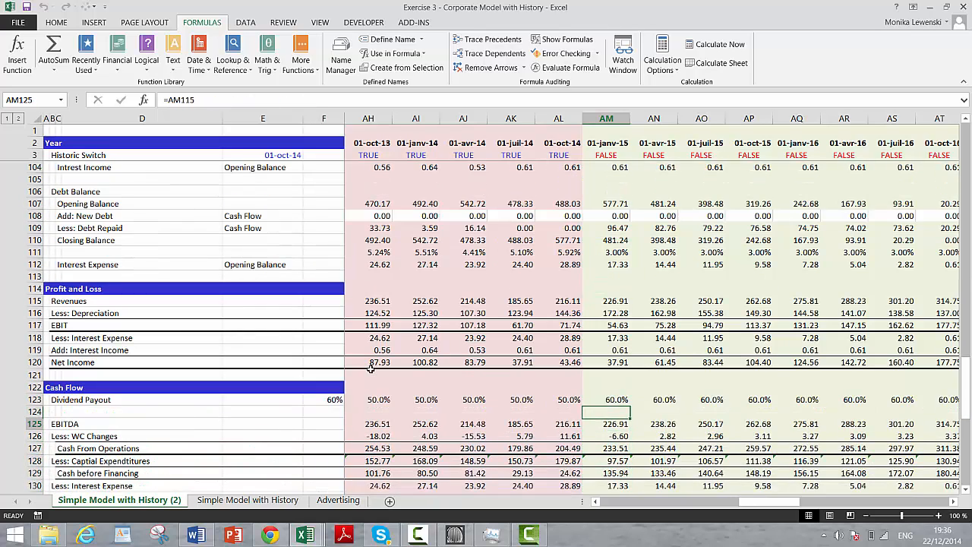
{"action": "key", "text": "Up"}
{"action": "key", "text": "Up"}
{"action": "key", "text": "Up"}
{"action": "key", "text": "Up"}
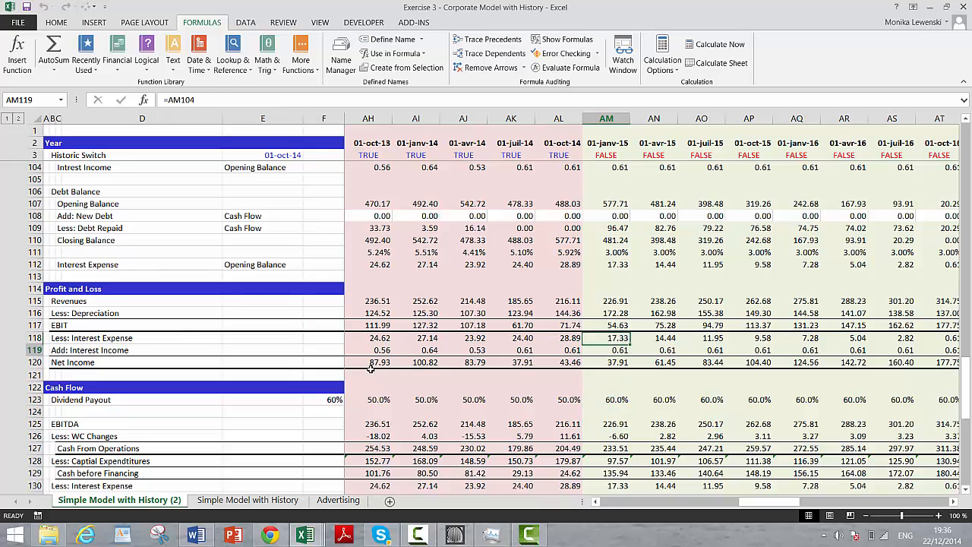
Step: Follow the first forecast period's column through the cash flow, balance sheet and equity balance to the Difference row
{"action": "key", "text": "Down"}
{"action": "key", "text": "Down"}
{"action": "key", "text": "Down"}
{"action": "key", "text": "Down"}
{"action": "key", "text": "Down"}
{"action": "key", "text": "Down"}
{"action": "key", "text": "Down"}
{"action": "key", "text": "Down"}
{"action": "key", "text": "Down"}
{"action": "key", "text": "Down"}
{"action": "key", "text": "Down"}
{"action": "key", "text": "Down"}
{"action": "key", "text": "Down"}
{"action": "key", "text": "Down"}
{"action": "key", "text": "Down"}
{"action": "key", "text": "Down"}
{"action": "key", "text": "Down"}
{"action": "key", "text": "Down"}
{"action": "key", "text": "Down"}
{"action": "key", "text": "Down"}
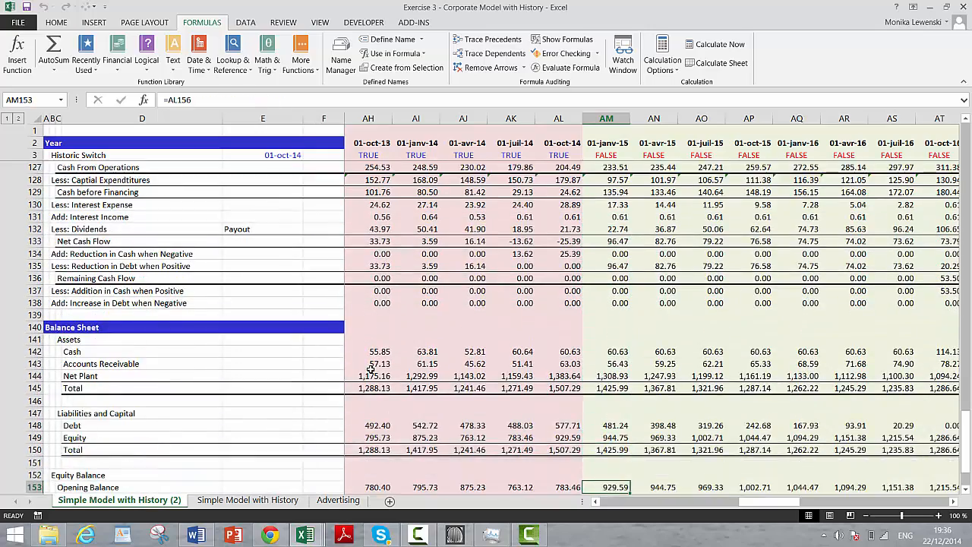
{"action": "key", "text": "Down"}
{"action": "key", "text": "Down"}
{"action": "key", "text": "Down"}
{"action": "key", "text": "Down"}
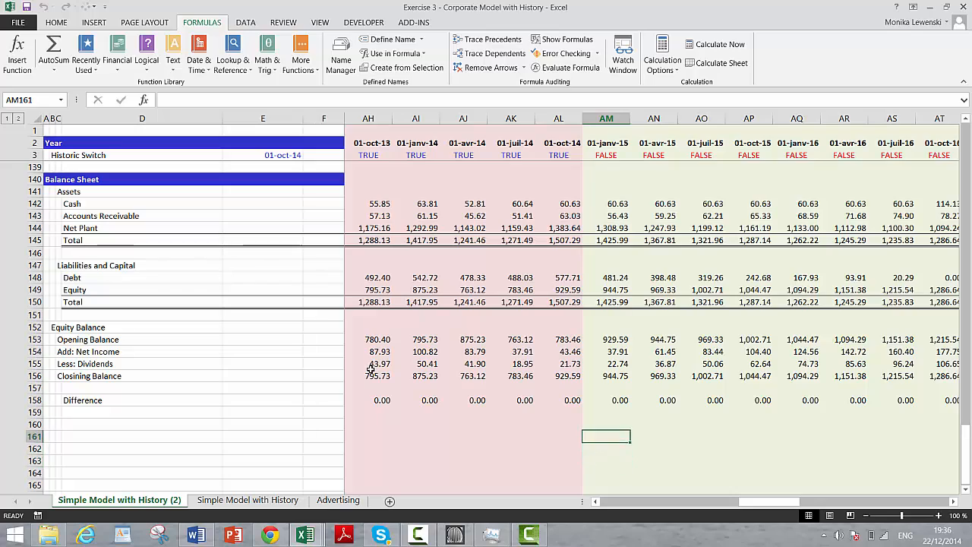
Step: Check the balance sheet Difference row 158 across the forecast to the final period and back to the first historic period
{"action": "key", "text": "Right"}
{"action": "key", "text": "Right"}
{"action": "key", "text": "Right"}
{"action": "key", "text": "Right"}
{"action": "key", "text": "Right"}
{"action": "key", "text": "Right"}
{"action": "key", "text": "Right"}
{"action": "key", "text": "Right"}
{"action": "key", "text": "Right"}
{"action": "key", "text": "Right"}
{"action": "key", "text": "Right"}
{"action": "key", "text": "Right"}
{"action": "key", "text": "Right"}
{"action": "key", "text": "Right"}
{"action": "key", "text": "Right"}
{"action": "key", "text": "Right"}
{"action": "key", "text": "Right"}
{"action": "key", "text": "Right"}
{"action": "key", "text": "Right"}
{"action": "key", "text": "Right"}
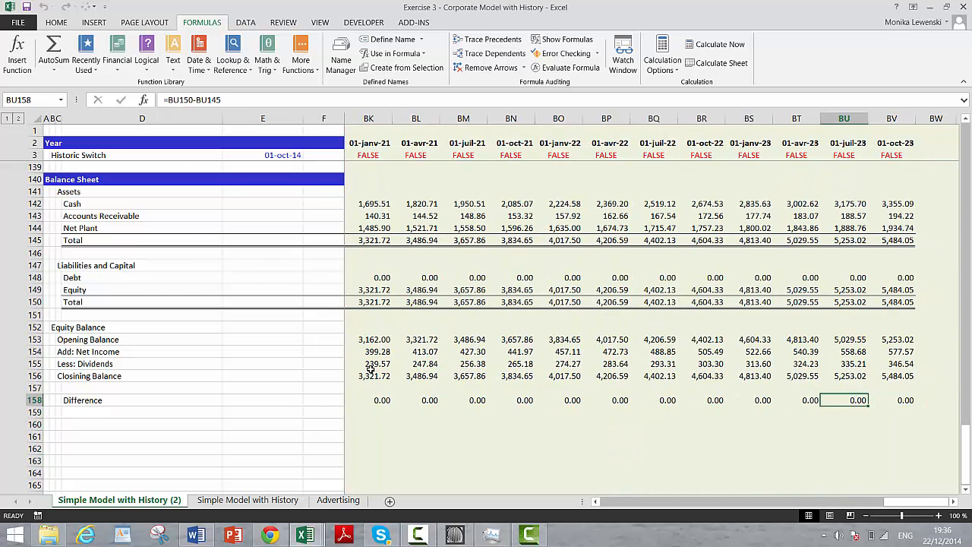
{"action": "key", "text": "Left"}
{"action": "key", "text": "Left"}
{"action": "key", "text": "Left"}
{"action": "key", "text": "Left"}
{"action": "key", "text": "Left"}
{"action": "key", "text": "Left"}
{"action": "key", "text": "Left"}
{"action": "key", "text": "Left"}
{"action": "key", "text": "Left"}
{"action": "key", "text": "Left"}
{"action": "key", "text": "Left"}
{"action": "key", "text": "Left"}
{"action": "key", "text": "Left"}
{"action": "key", "text": "Left"}
{"action": "key", "text": "Left"}
{"action": "key", "text": "Left"}
{"action": "key", "text": "Left"}
{"action": "key", "text": "Left"}
{"action": "key", "text": "Left"}
{"action": "key", "text": "Left"}
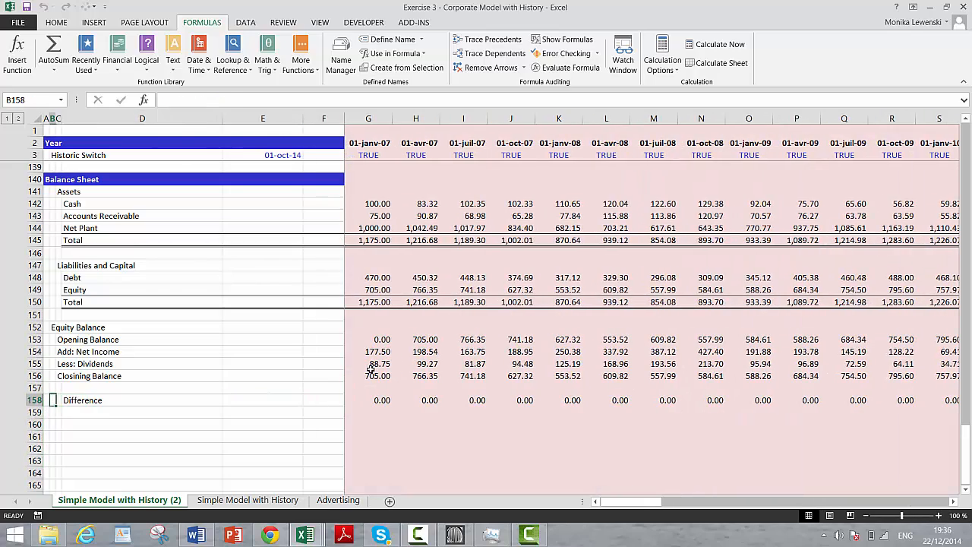
Step: Look over the model's Operating Analysis and Assumptions sections for the earliest historic periods
{"action": "key", "text": "Page_Up"}
{"action": "key", "text": "Page_Up"}
{"action": "key", "text": "Page_Up"}
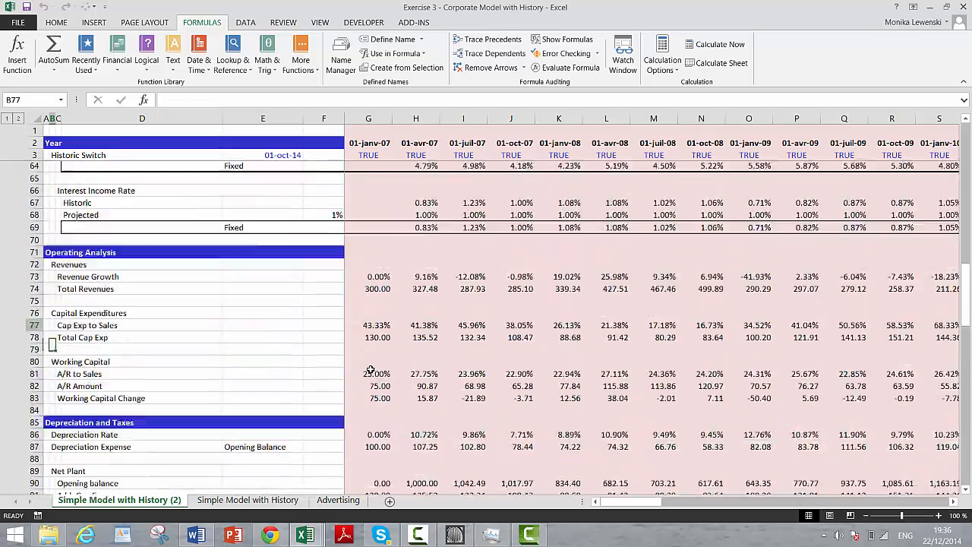
{"action": "key", "text": "Page_Up"}
{"action": "key", "text": "Page_Up"}
{"action": "key", "text": "Page_Down"}
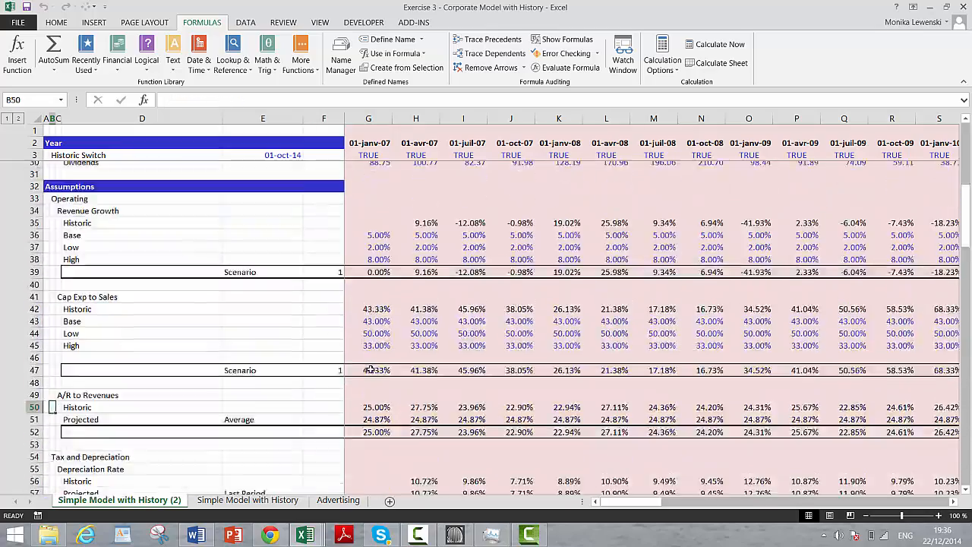
{"action": "key", "text": "Page_Down"}
{"action": "key", "text": "Page_Up"}
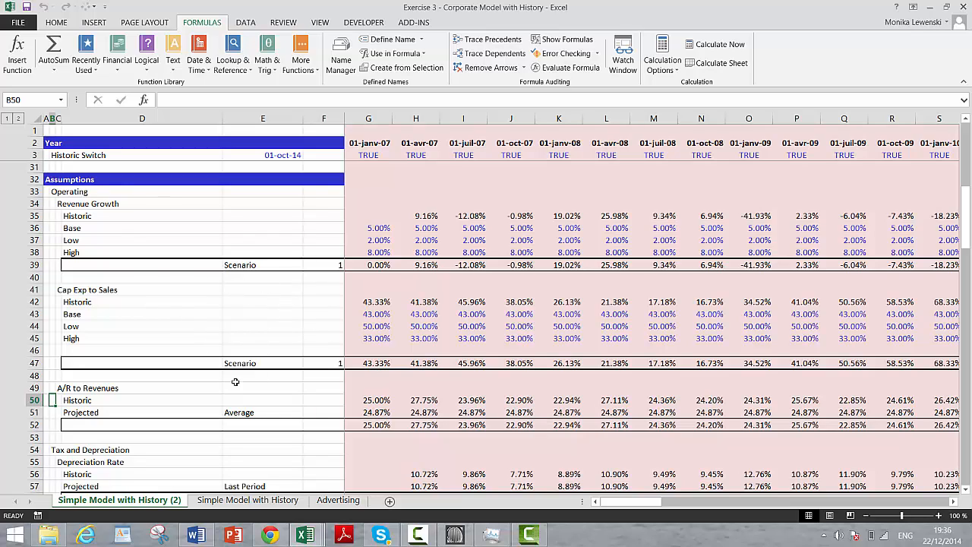
{"action": "left_click", "coordinate": [419, 534]}
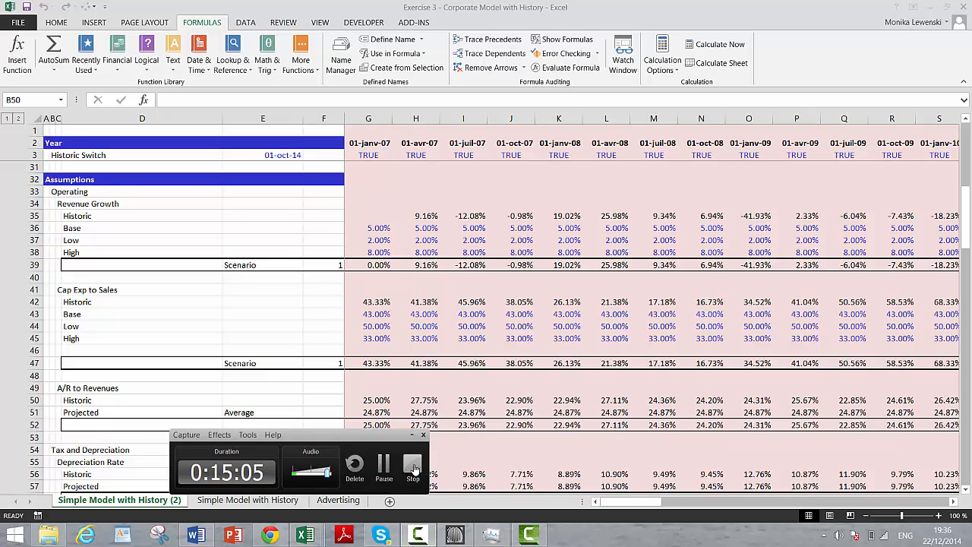
{"action": "left_click", "coordinate": [413, 466]}
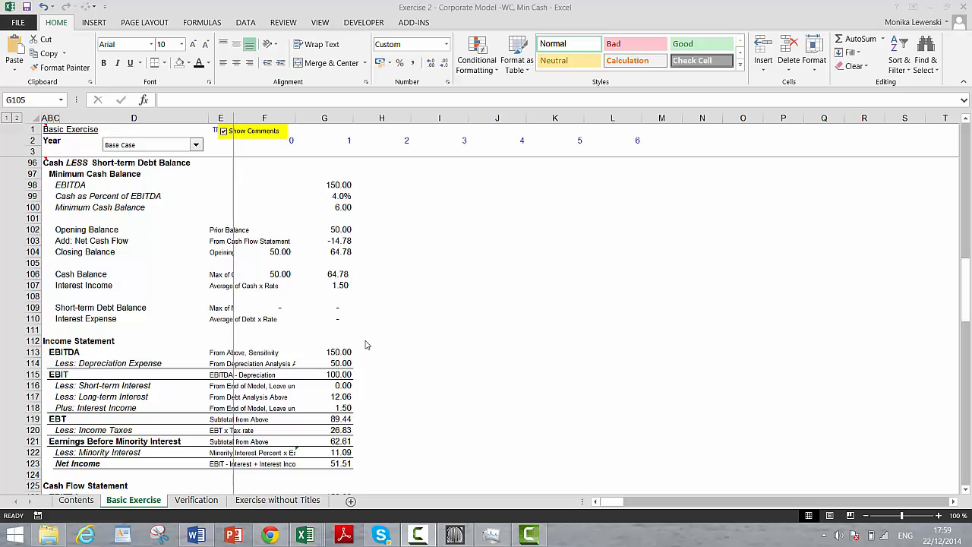
Step: Look over the year 1 cash and short-term debt balances and the Income Statement down to Less: Working Capital Change
{"action": "key", "text": "Down"}
{"action": "key", "text": "Down"}
{"action": "key", "text": "Down"}
{"action": "key", "text": "Down"}
{"action": "key", "text": "Down"}
{"action": "key", "text": "Down"}
{"action": "key", "text": "Down"}
{"action": "key", "text": "Down"}
{"action": "key", "text": "Down"}
{"action": "key", "text": "Down"}
{"action": "key", "text": "Down"}
{"action": "key", "text": "Down"}
{"action": "key", "text": "Down"}
{"action": "key", "text": "Down"}
{"action": "key", "text": "Down"}
{"action": "key", "text": "Down"}
{"action": "key", "text": "Down"}
{"action": "key", "text": "Down"}
{"action": "key", "text": "Down"}
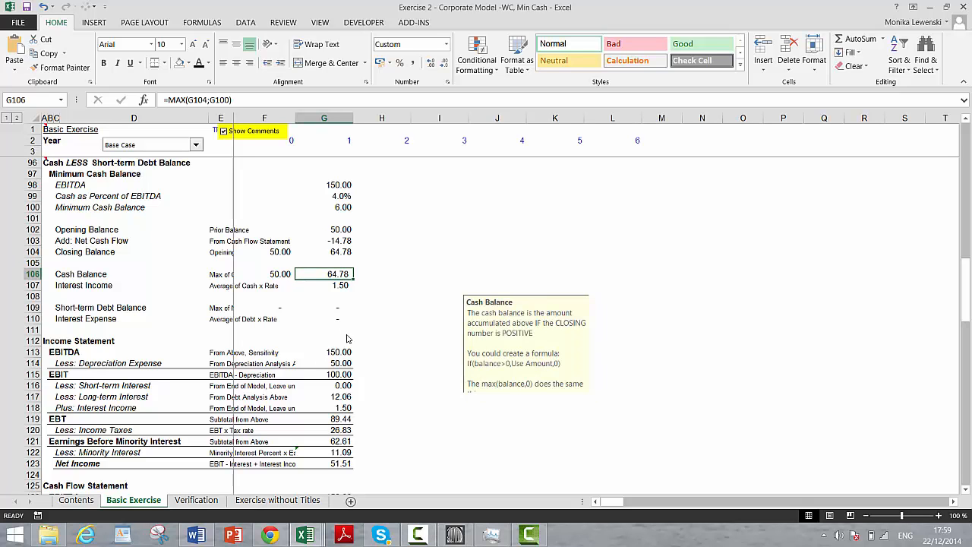
{"action": "key", "text": "Down"}
{"action": "key", "text": "Down"}
{"action": "key", "text": "Down"}
{"action": "key", "text": "Down"}
{"action": "key", "text": "Down"}
{"action": "key", "text": "Down"}
{"action": "key", "text": "Down"}
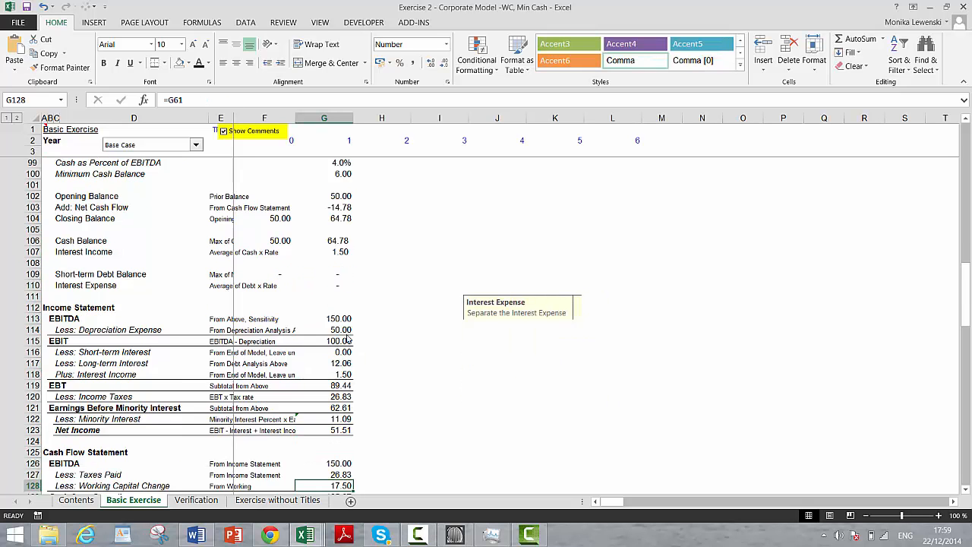
Step: Look over the year 1 Cash Flow Statement, Shares and EPS, and Equity Balance down to the Minority Balance
{"action": "key", "text": "Down"}
{"action": "key", "text": "Down"}
{"action": "key", "text": "Down"}
{"action": "key", "text": "Down"}
{"action": "key", "text": "Down"}
{"action": "key", "text": "Down"}
{"action": "key", "text": "Down"}
{"action": "key", "text": "Down"}
{"action": "key", "text": "Down"}
{"action": "key", "text": "Down"}
{"action": "key", "text": "Down"}
{"action": "key", "text": "Down"}
{"action": "key", "text": "Down"}
{"action": "key", "text": "Down"}
{"action": "key", "text": "Down"}
{"action": "key", "text": "Down"}
{"action": "key", "text": "Down"}
{"action": "key", "text": "Down"}
{"action": "key", "text": "Down"}
{"action": "key", "text": "Down"}
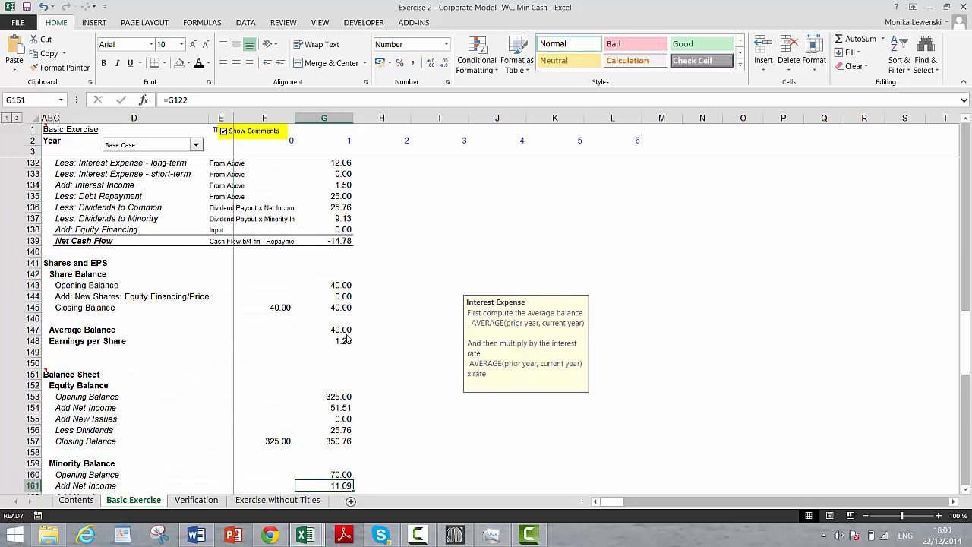
Step: Add top and bottom borders to the Equity Balance's Closing Balance row, cells C157 to G157
{"action": "key", "text": "Page_Down"}
{"action": "key", "text": "Page_Up"}
{"action": "key", "text": "Up"}
{"action": "key", "text": "Up"}
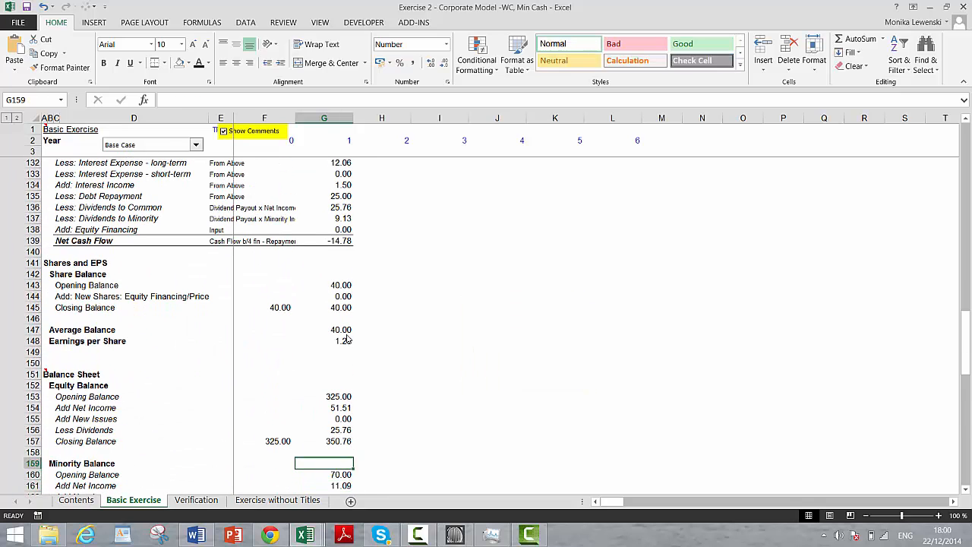
{"action": "key", "text": "Up"}
{"action": "key", "text": "Up"}
{"action": "key", "text": "Left"}
{"action": "key", "text": "Left"}
{"action": "key", "text": "Left"}
{"action": "key", "text": "Left"}
{"action": "key", "text": "shift+Right"}
{"action": "key", "text": "shift+Right"}
{"action": "key", "text": "shift+Right"}
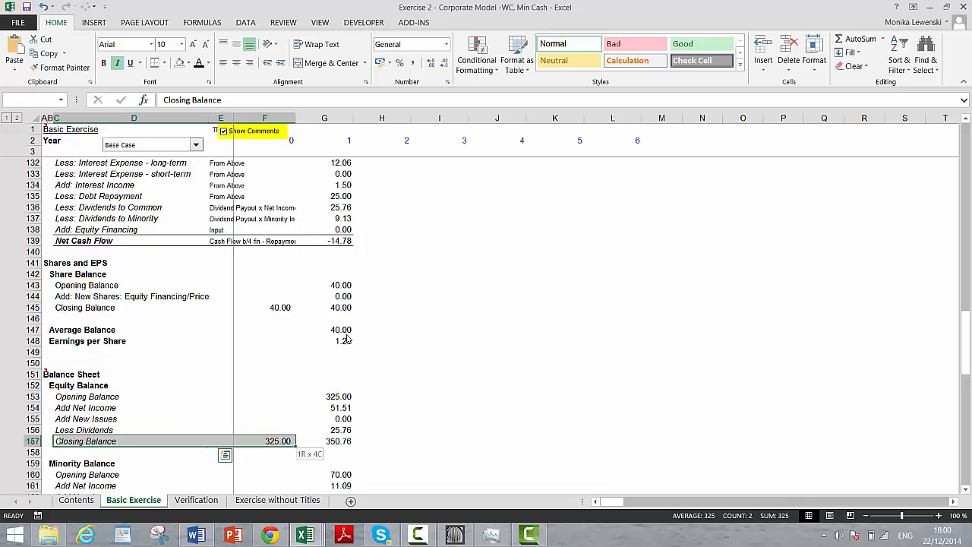
{"action": "key", "text": "shift+Right"}
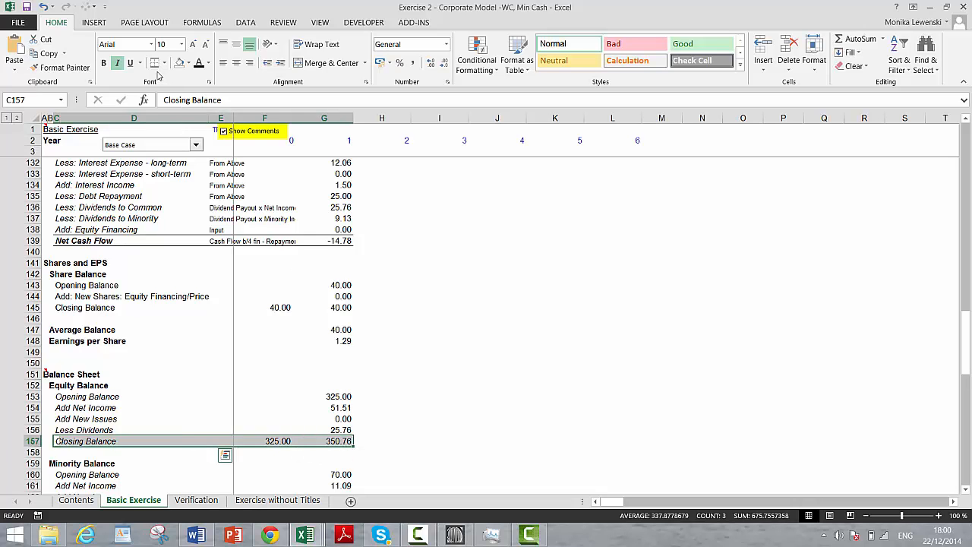
{"action": "left_click", "coordinate": [154, 65]}
Step: Add top and bottom borders to the Minority Balance's Closing Balance row, cells C164 to G164
{"action": "key", "text": "Down"}
{"action": "key", "text": "Down"}
{"action": "key", "text": "Down"}
{"action": "key", "text": "Down"}
{"action": "key", "text": "Down"}
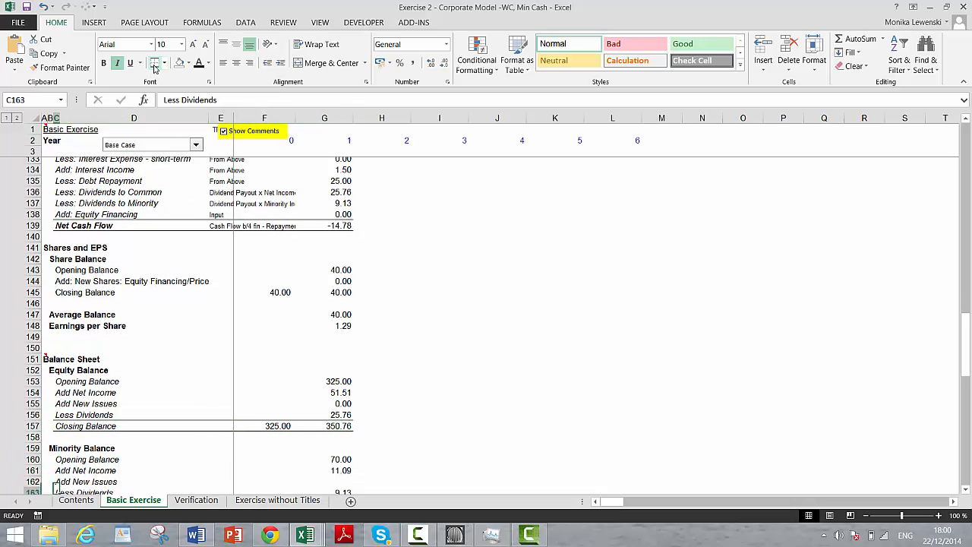
{"action": "key", "text": "shift+Right"}
{"action": "key", "text": "shift+Right"}
{"action": "key", "text": "shift+Right"}
{"action": "key", "text": "shift+Right"}
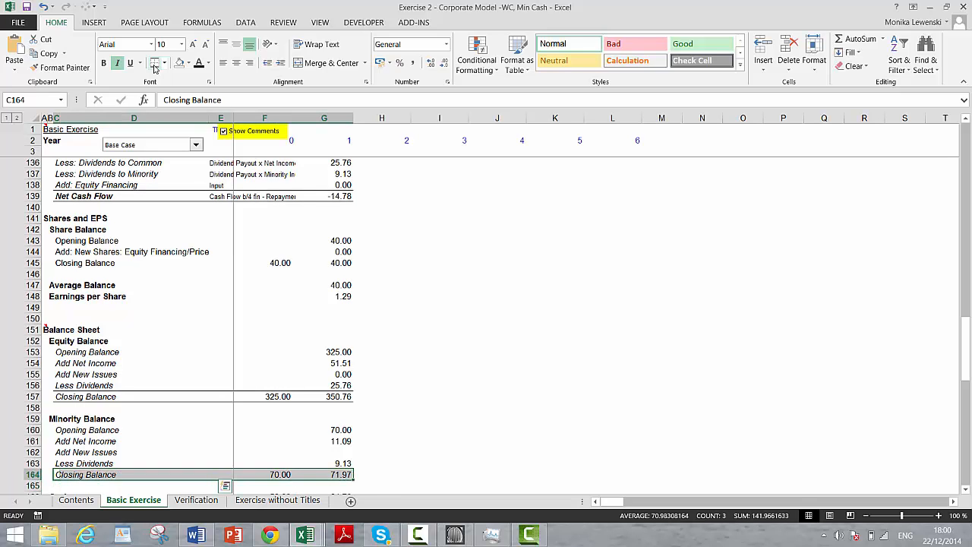
{"action": "left_click", "coordinate": [155, 66]}
Step: Add top and bottom borders to the Total Assets row, cells C169 to G169
{"action": "key", "text": "Down"}
{"action": "key", "text": "Down"}
{"action": "key", "text": "Down"}
{"action": "key", "text": "Down"}
{"action": "key", "text": "Down"}
{"action": "key", "text": "Down"}
{"action": "key", "text": "Down"}
{"action": "key", "text": "Down"}
{"action": "key", "text": "Down"}
{"action": "key", "text": "Down"}
{"action": "key", "text": "Down"}
{"action": "key", "text": "Down"}
{"action": "key", "text": "Down"}
{"action": "key", "text": "Down"}
{"action": "key", "text": "Down"}
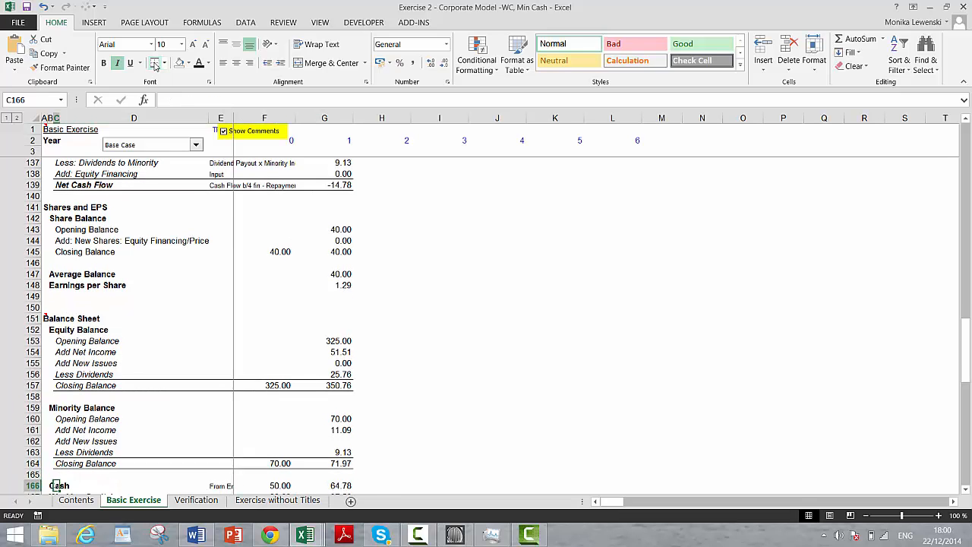
{"action": "key", "text": "Up"}
{"action": "key", "text": "Up"}
{"action": "key", "text": "Up"}
{"action": "key", "text": "Up"}
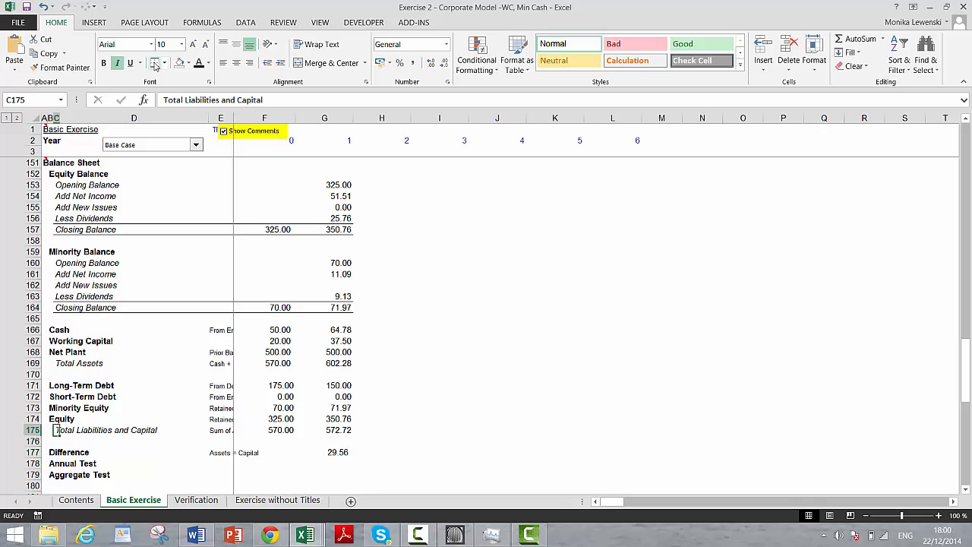
{"action": "key", "text": "shift+Right"}
{"action": "key", "text": "shift+Right"}
{"action": "key", "text": "shift+Right"}
{"action": "key", "text": "shift+Right"}
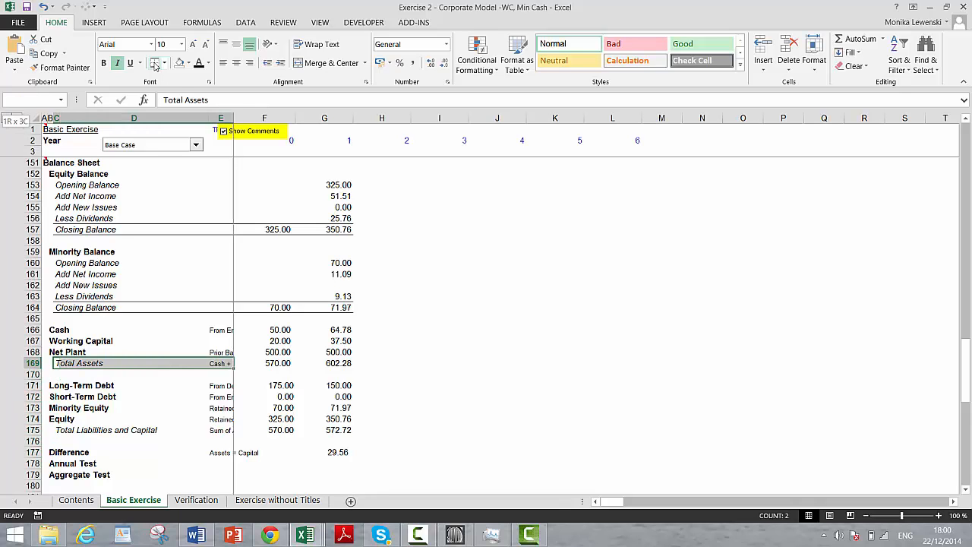
{"action": "left_click", "coordinate": [154, 65]}
Step: Add top and bottom borders to the Total Liabilities and Capital row, cells C175 to G175
{"action": "key", "text": "Down"}
{"action": "key", "text": "Down"}
{"action": "key", "text": "Down"}
{"action": "key", "text": "Down"}
{"action": "key", "text": "Down"}
{"action": "key", "text": "Down"}
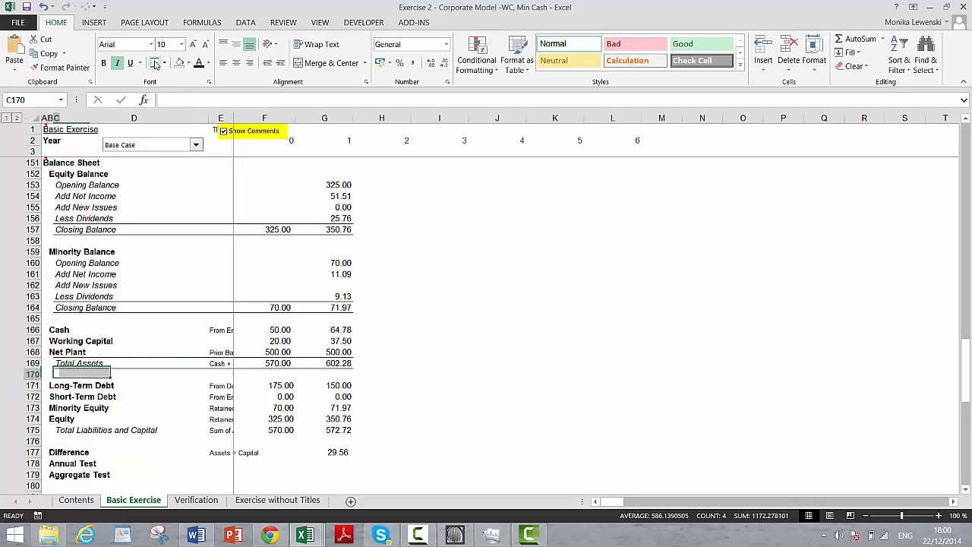
{"action": "key", "text": "shift+Right"}
{"action": "key", "text": "shift+Right"}
{"action": "key", "text": "shift+Right"}
{"action": "key", "text": "shift+Right"}
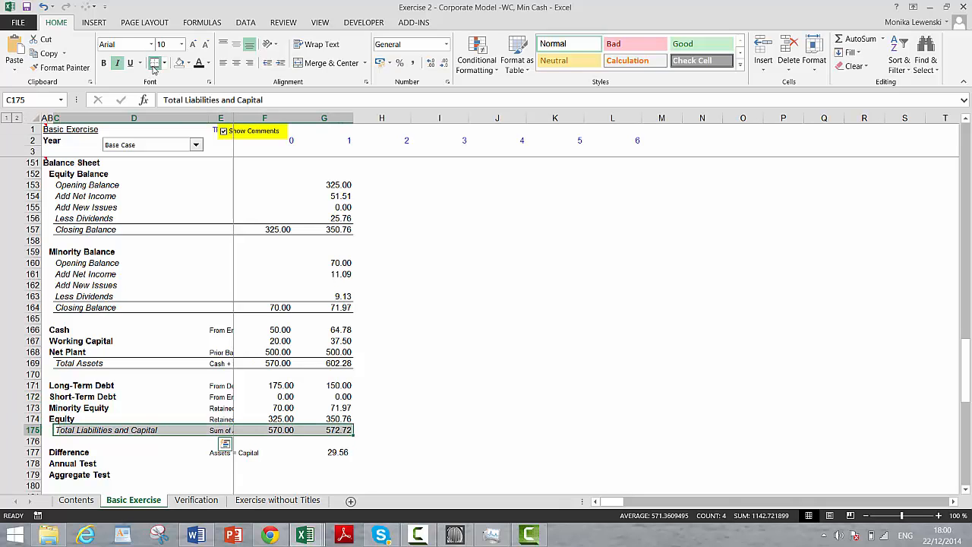
{"action": "left_click", "coordinate": [154, 65]}
Step: Try to move the year 1 Difference formula from G177 into the year 0 cell F177
{"action": "key", "text": "Down"}
{"action": "key", "text": "Down"}
{"action": "key", "text": "Right"}
{"action": "key", "text": "Right"}
{"action": "key", "text": "Right"}
{"action": "key", "text": "Right"}
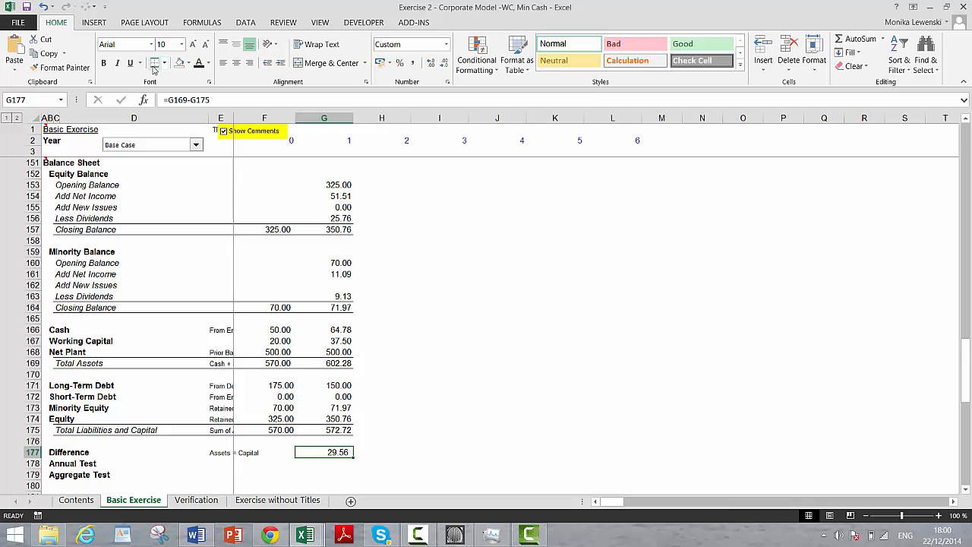
{"action": "key", "text": "ctrl+x"}
{"action": "key", "text": "Left"}
{"action": "key", "text": "Return"}
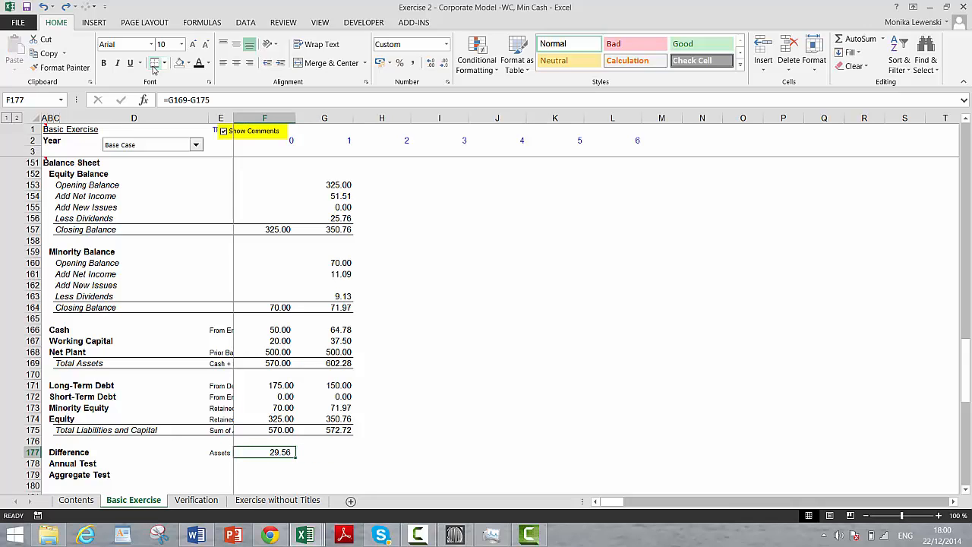
{"action": "key", "text": "ctrl+z"}
{"action": "key", "text": "Escape"}
{"action": "key", "text": "Right"}
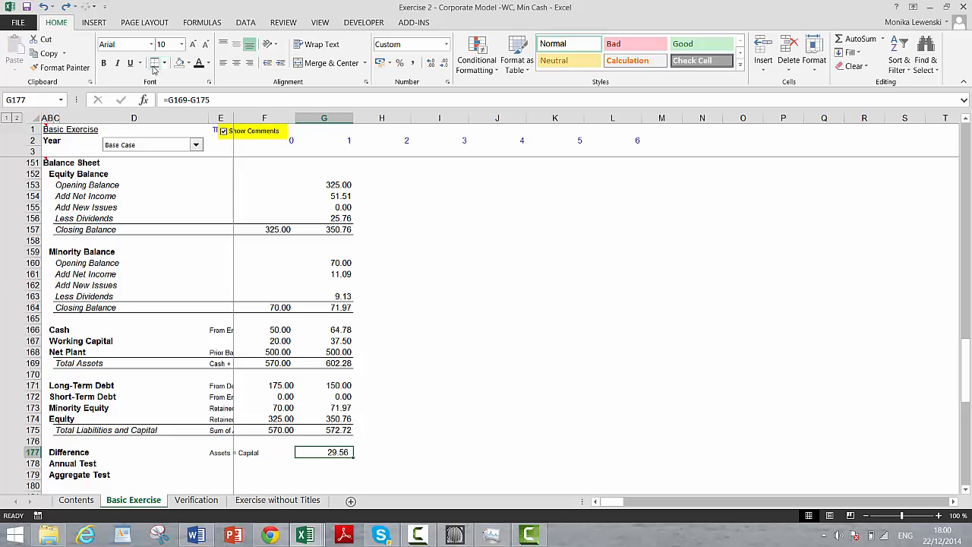
{"action": "key", "text": "ctrl+x"}
{"action": "key", "text": "Left"}
{"action": "key", "text": "Escape"}
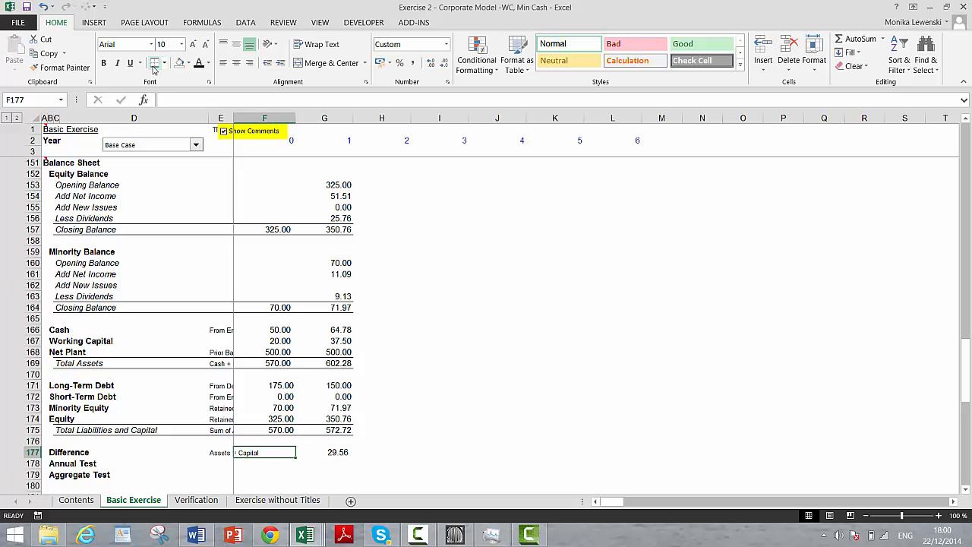
Step: Copy the year 1 Difference formula from G177 into the year 0 cell F177
{"action": "key", "text": "Right"}
{"action": "key", "text": "ctrl+x"}
{"action": "key", "text": "Left"}
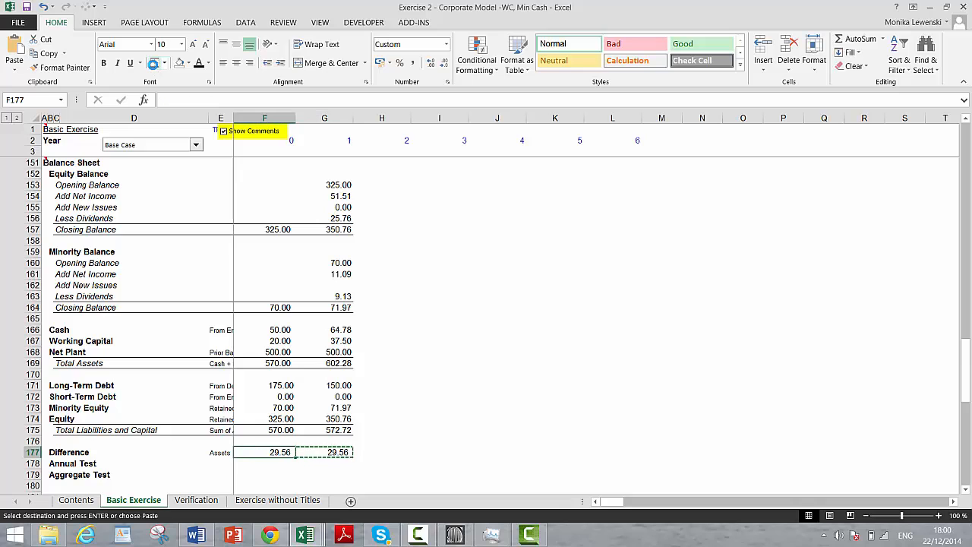
{"action": "key", "text": "Escape"}
{"action": "key", "text": "Right"}
Step: Examine the year 1 balance sheet formulas between the Equity Balance section and the Difference row for the source of the imbalance
{"action": "key", "text": "Up"}
{"action": "key", "text": "Up"}
{"action": "key", "text": "Up"}
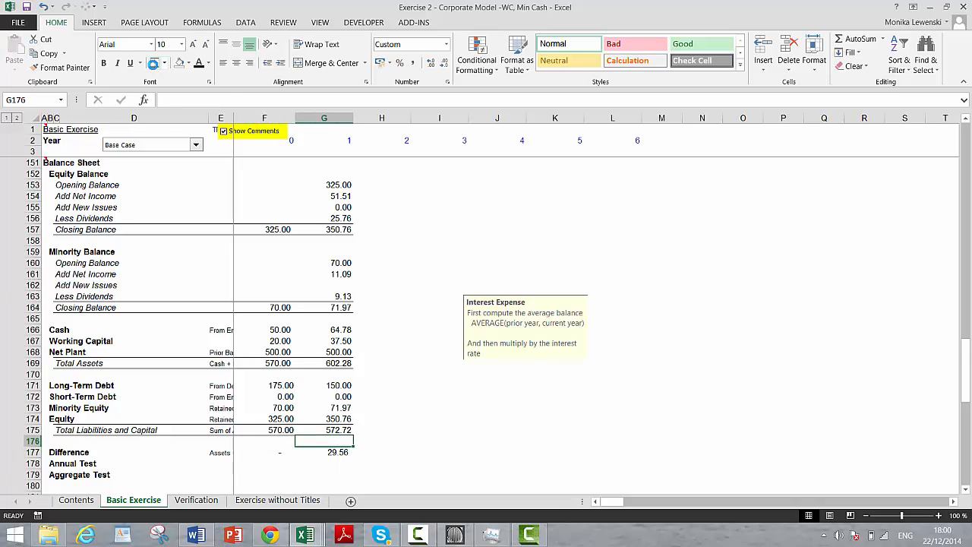
{"action": "key", "text": "Up"}
{"action": "key", "text": "Up"}
{"action": "key", "text": "Up"}
{"action": "key", "text": "Up"}
{"action": "key", "text": "Up"}
{"action": "key", "text": "Up"}
{"action": "key", "text": "Up"}
{"action": "key", "text": "Up"}
{"action": "key", "text": "Up"}
{"action": "key", "text": "Up"}
{"action": "key", "text": "Up"}
{"action": "key", "text": "Up"}
{"action": "key", "text": "Up"}
{"action": "key", "text": "Up"}
{"action": "key", "text": "Up"}
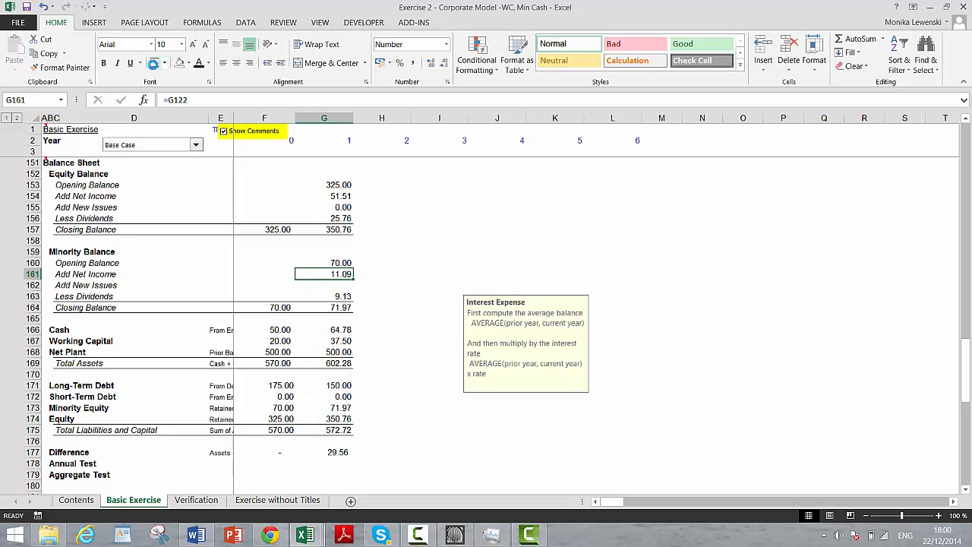
{"action": "key", "text": "Up"}
{"action": "key", "text": "Up"}
{"action": "key", "text": "Up"}
{"action": "key", "text": "Up"}
{"action": "key", "text": "Up"}
{"action": "key", "text": "Down"}
{"action": "key", "text": "Down"}
{"action": "key", "text": "Down"}
{"action": "key", "text": "Down"}
{"action": "key", "text": "Down"}
{"action": "key", "text": "Down"}
{"action": "key", "text": "Down"}
{"action": "key", "text": "Down"}
{"action": "key", "text": "Down"}
{"action": "key", "text": "Down"}
{"action": "key", "text": "Down"}
{"action": "key", "text": "Down"}
{"action": "key", "text": "Down"}
{"action": "key", "text": "Down"}
{"action": "key", "text": "Down"}
{"action": "key", "text": "Down"}
{"action": "key", "text": "Down"}
{"action": "key", "text": "Down"}
{"action": "key", "text": "Down"}
{"action": "key", "text": "Down"}
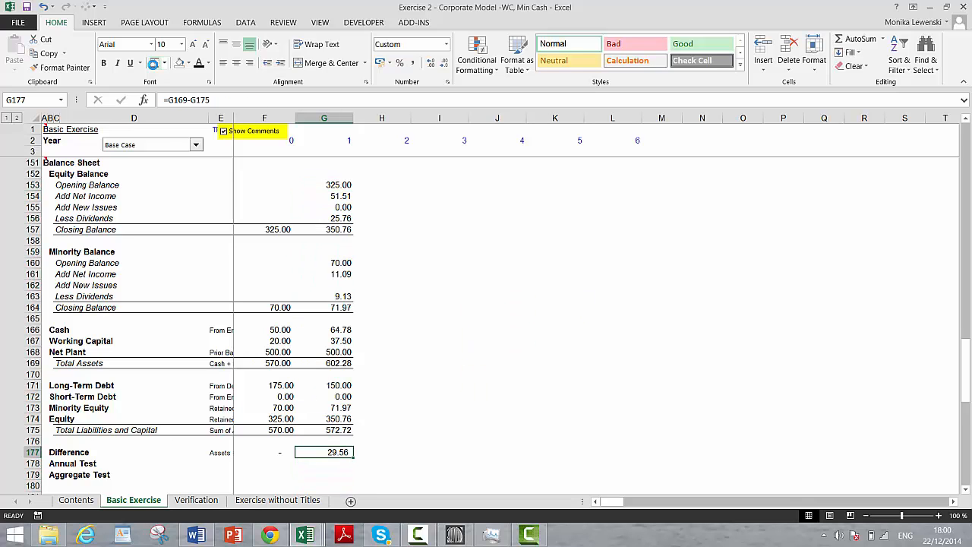
Step: Trace the year 1 formulas back through the cash flow statement, income statement and cash section to the Issue 1 debt balance
{"action": "key", "text": "Page_Up"}
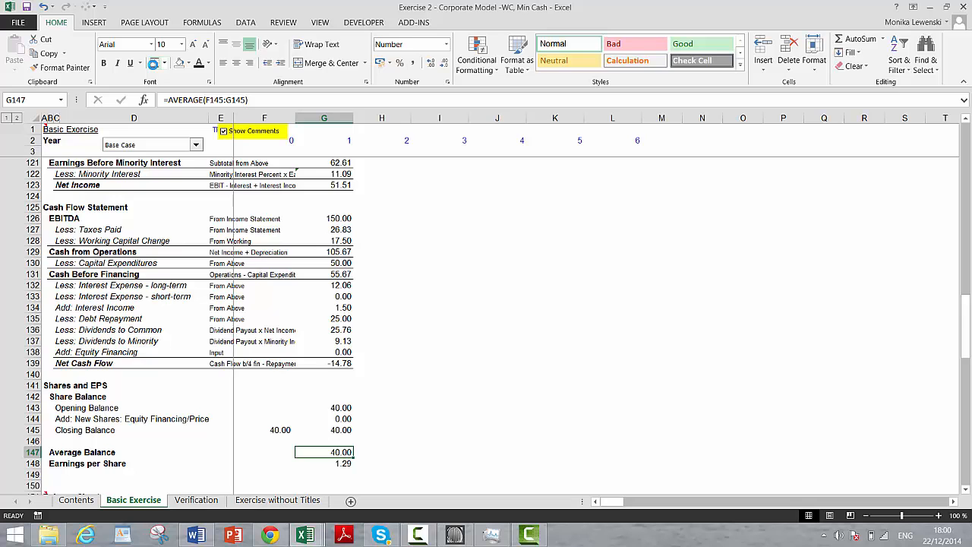
{"action": "key", "text": "Page_Up"}
{"action": "key", "text": "Up"}
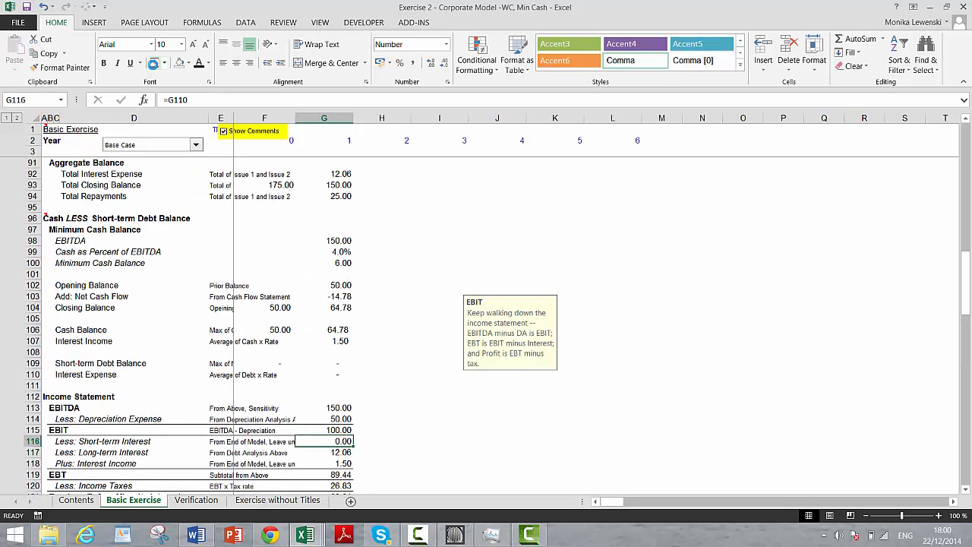
{"action": "key", "text": "Up"}
{"action": "key", "text": "Up"}
{"action": "key", "text": "Up"}
{"action": "key", "text": "Up"}
{"action": "key", "text": "Up"}
{"action": "key", "text": "Up"}
{"action": "key", "text": "Up"}
{"action": "key", "text": "Up"}
{"action": "key", "text": "Up"}
{"action": "key", "text": "Up"}
{"action": "key", "text": "Up"}
{"action": "key", "text": "Up"}
{"action": "key", "text": "Up"}
{"action": "key", "text": "Up"}
{"action": "key", "text": "Up"}
{"action": "key", "text": "Up"}
{"action": "key", "text": "Up"}
{"action": "key", "text": "Up"}
{"action": "key", "text": "Up"}
{"action": "key", "text": "Up"}
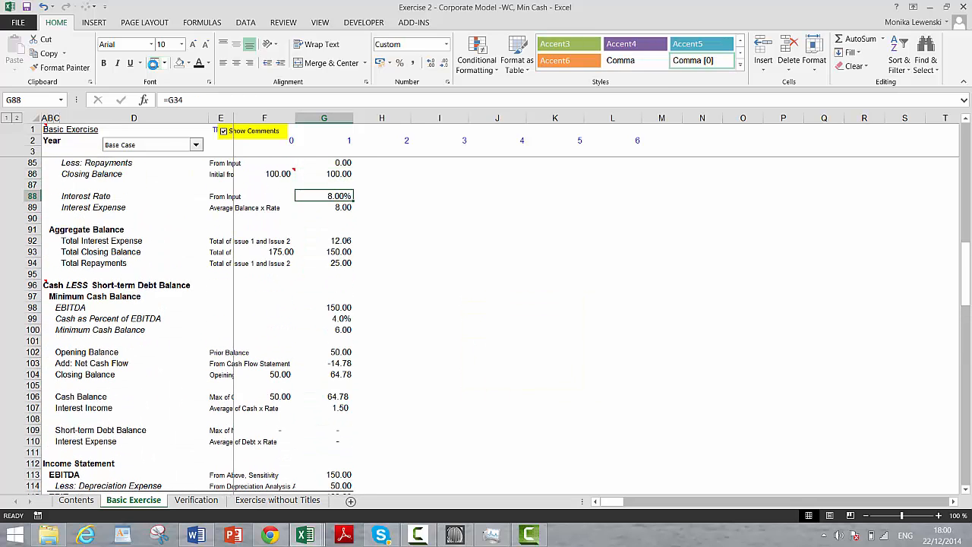
{"action": "key", "text": "Up"}
{"action": "key", "text": "Up"}
{"action": "key", "text": "Up"}
{"action": "key", "text": "Up"}
{"action": "key", "text": "Up"}
{"action": "key", "text": "Up"}
{"action": "key", "text": "Up"}
{"action": "key", "text": "Up"}
{"action": "key", "text": "Up"}
{"action": "key", "text": "Up"}
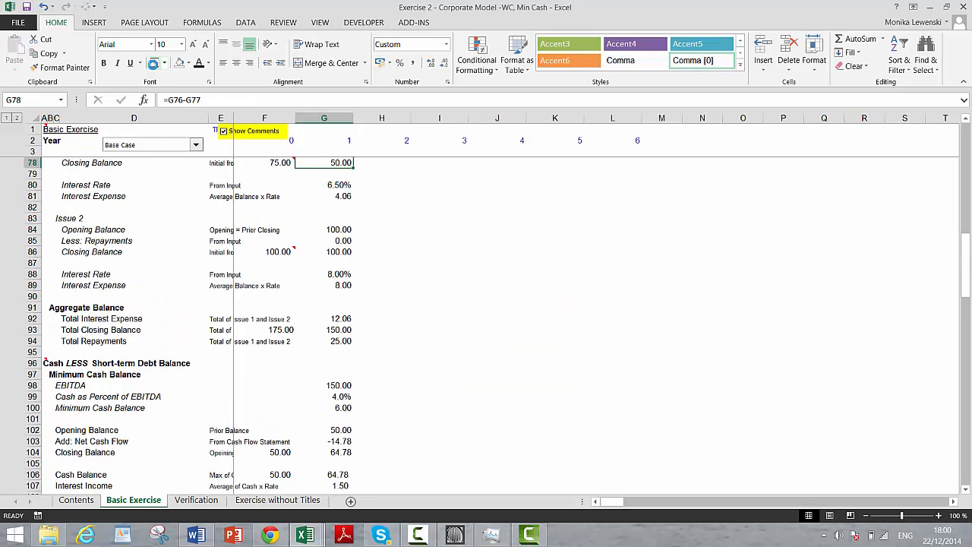
{"action": "key", "text": "Up"}
{"action": "key", "text": "Up"}
Step: Examine the year 1 debt issues, aggregate balance, minimum cash and short-term debt formulas for an error
{"action": "key", "text": "Down"}
{"action": "key", "text": "Down"}
{"action": "key", "text": "Down"}
{"action": "key", "text": "Down"}
{"action": "key", "text": "Down"}
{"action": "key", "text": "Down"}
{"action": "key", "text": "Down"}
{"action": "key", "text": "Down"}
{"action": "key", "text": "Down"}
{"action": "key", "text": "Down"}
{"action": "key", "text": "Down"}
{"action": "key", "text": "Down"}
{"action": "key", "text": "Down"}
{"action": "key", "text": "Down"}
{"action": "key", "text": "Down"}
{"action": "key", "text": "Down"}
{"action": "key", "text": "Down"}
{"action": "key", "text": "Down"}
{"action": "key", "text": "Down"}
{"action": "key", "text": "Down"}
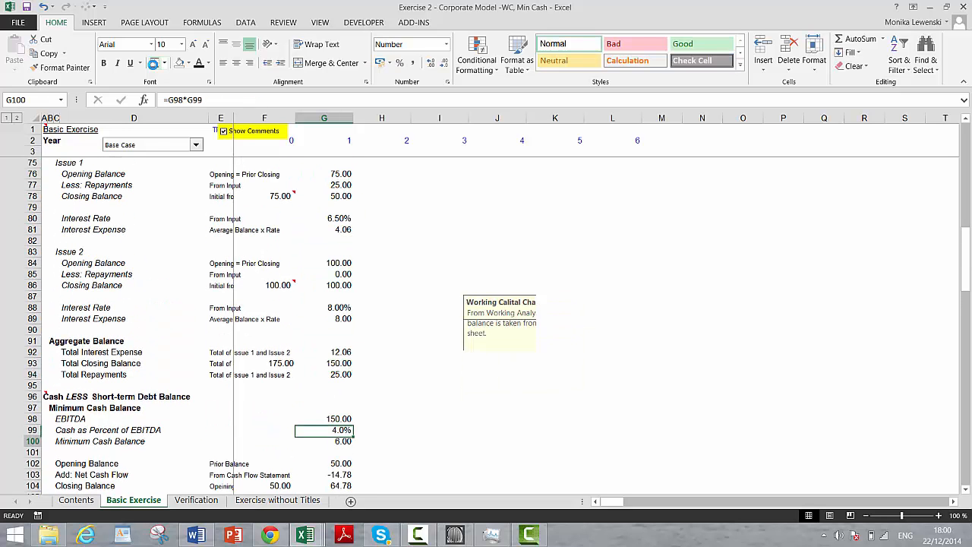
{"action": "key", "text": "Down"}
{"action": "key", "text": "Down"}
{"action": "key", "text": "Down"}
{"action": "key", "text": "Down"}
{"action": "key", "text": "Down"}
{"action": "key", "text": "Down"}
{"action": "key", "text": "Down"}
{"action": "key", "text": "Down"}
{"action": "key", "text": "Down"}
{"action": "key", "text": "Down"}
{"action": "key", "text": "Down"}
Step: Correct the year 1 cash Closing Balance in G104 to add net cash flow, using the formula =G102+G103
{"action": "key", "text": "Up"}
{"action": "key", "text": "Up"}
{"action": "key", "text": "Up"}
{"action": "key", "text": "Up"}
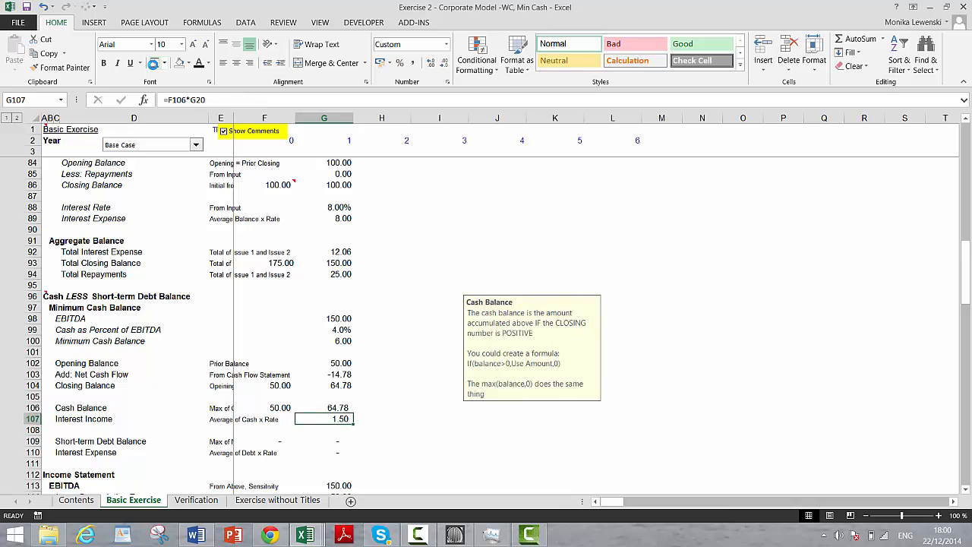
{"action": "key", "text": "Up"}
{"action": "key", "text": "Up"}
{"action": "key", "text": "Up"}
{"action": "key", "text": "F2"}
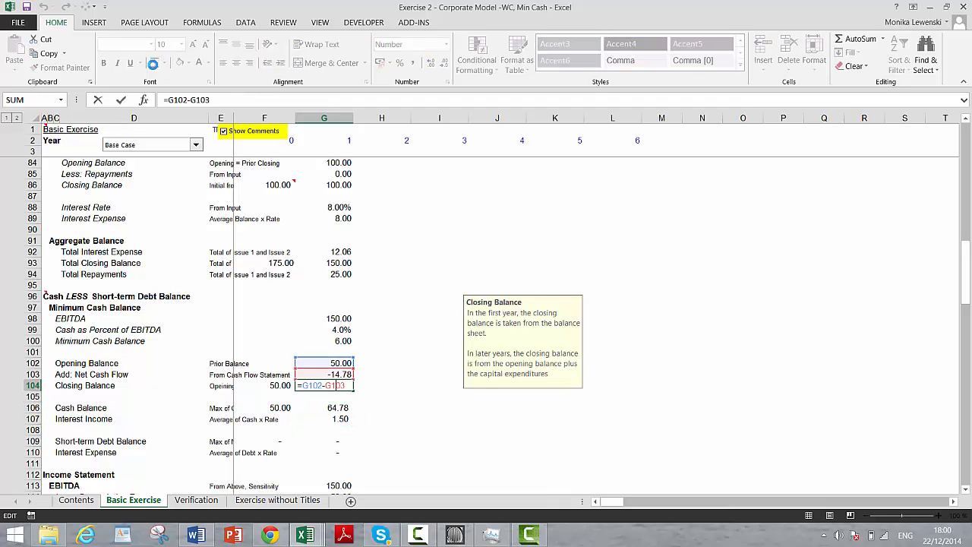
{"action": "type", "text": "+"}
{"action": "key", "text": "Return"}
Step: Check the year 1 Difference row and the balance sheet totals with the corrected cash balance
{"action": "key", "text": "Page_Down"}
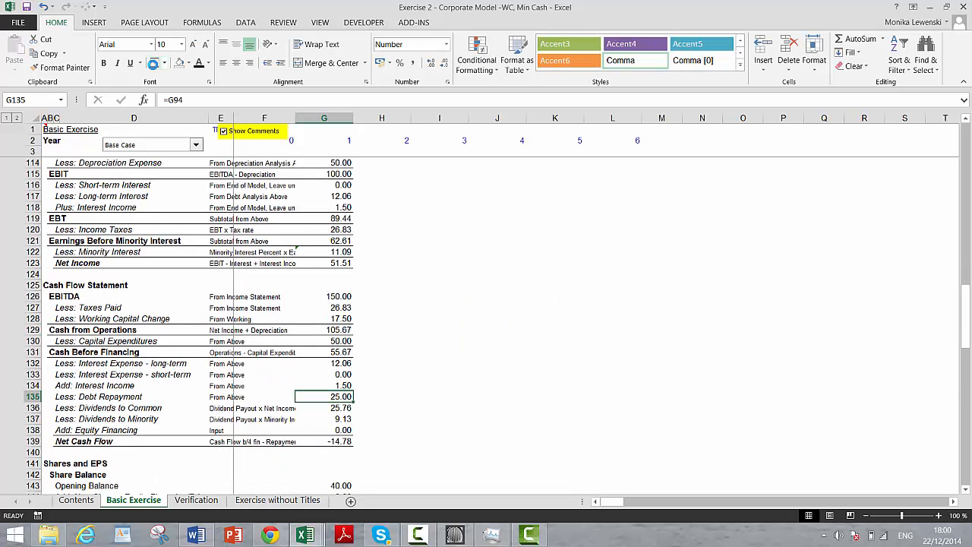
{"action": "key", "text": "Page_Down"}
{"action": "key", "text": "Page_Down"}
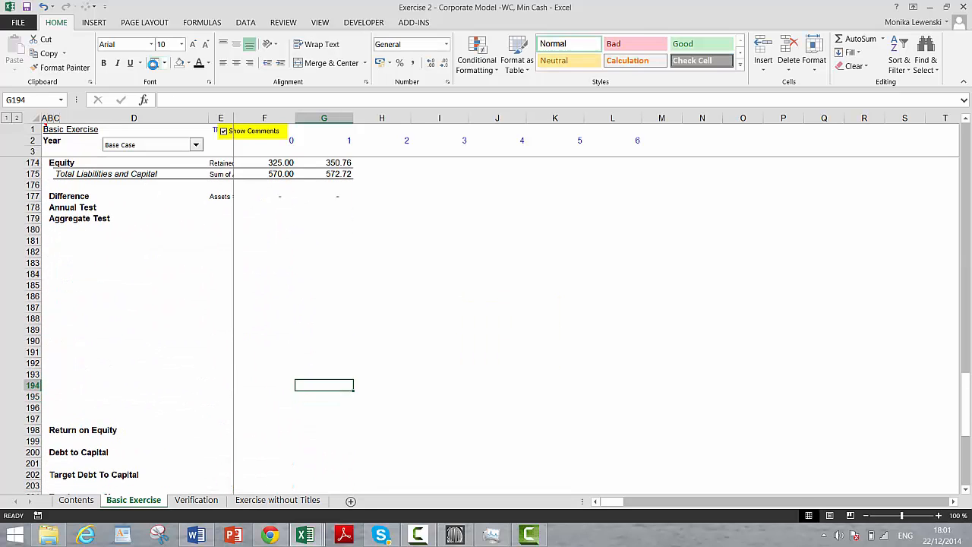
{"action": "key", "text": "Up"}
{"action": "key", "text": "Up"}
{"action": "key", "text": "Up"}
{"action": "key", "text": "Up"}
{"action": "key", "text": "Up"}
{"action": "key", "text": "Up"}
{"action": "key", "text": "Up"}
{"action": "key", "text": "Up"}
{"action": "key", "text": "Up"}
{"action": "key", "text": "Up"}
{"action": "key", "text": "Up"}
{"action": "key", "text": "Up"}
{"action": "key", "text": "Up"}
{"action": "key", "text": "Up"}
{"action": "key", "text": "Up"}
{"action": "key", "text": "Up"}
{"action": "key", "text": "Up"}
{"action": "key", "text": "Up"}
{"action": "key", "text": "Up"}
{"action": "key", "text": "Up"}
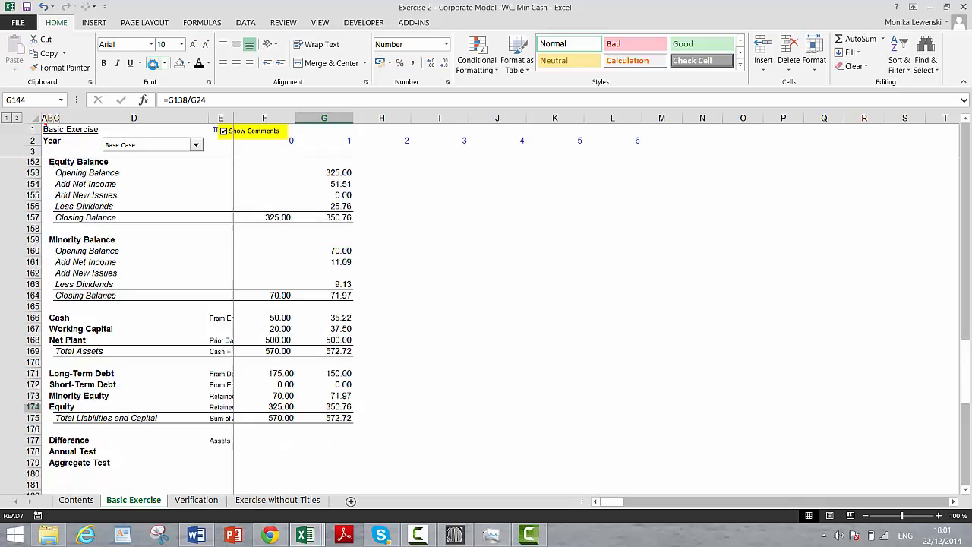
Step: Copy the year 1 formulas in G54:G177 across to years 2 through 5
{"action": "key", "text": "Up"}
{"action": "key", "text": "Up"}
{"action": "key", "text": "Up"}
{"action": "key", "text": "Up"}
{"action": "key", "text": "Up"}
{"action": "key", "text": "Up"}
{"action": "key", "text": "Up"}
{"action": "key", "text": "Up"}
{"action": "key", "text": "Up"}
{"action": "key", "text": "Up"}
{"action": "key", "text": "Up"}
{"action": "key", "text": "Up"}
{"action": "key", "text": "Up"}
{"action": "key", "text": "Up"}
{"action": "key", "text": "Up"}
{"action": "key", "text": "Up"}
{"action": "key", "text": "Up"}
{"action": "key", "text": "Up"}
{"action": "key", "text": "Up"}
{"action": "key", "text": "Up"}
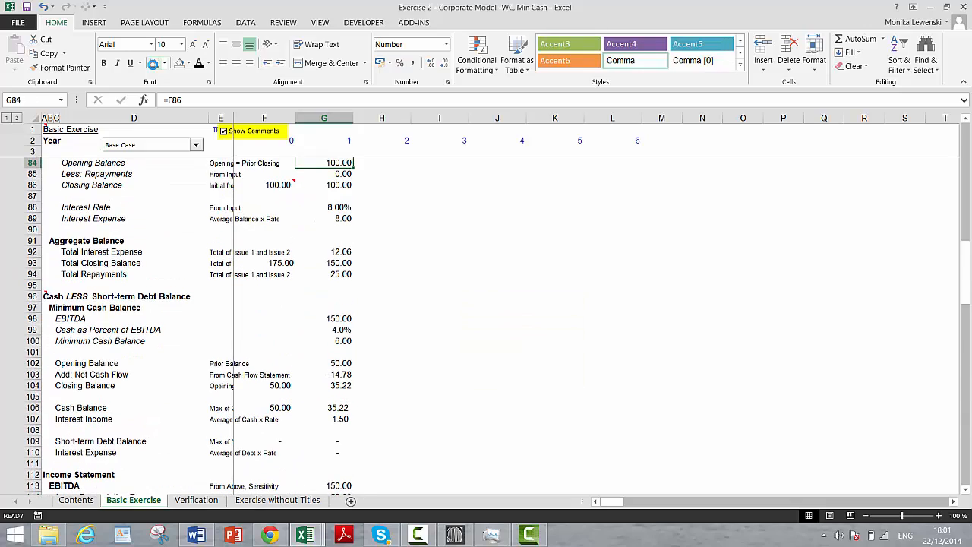
{"action": "key", "text": "Page_Up"}
{"action": "key", "text": "Page_Up"}
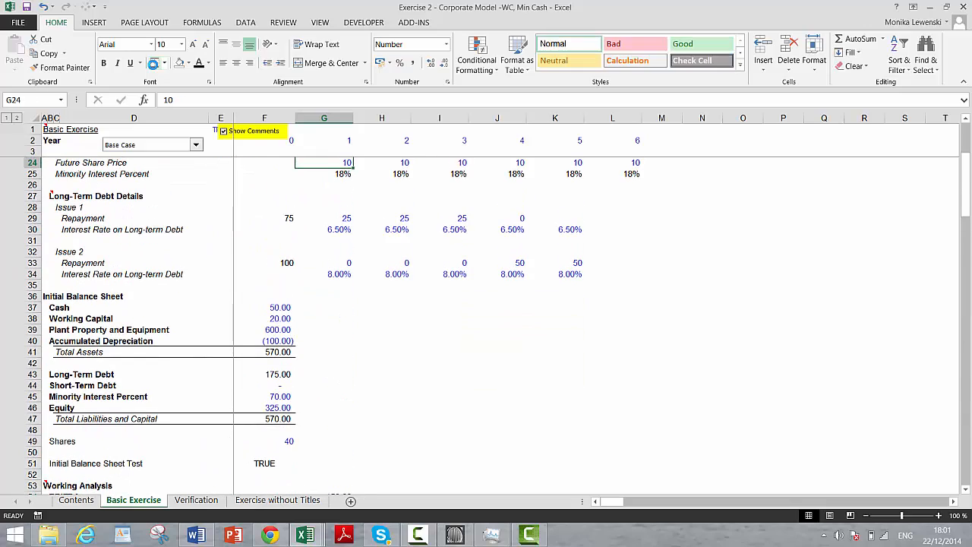
{"action": "key", "text": "Down"}
{"action": "key", "text": "Down"}
{"action": "key", "text": "Down"}
{"action": "key", "text": "Down"}
{"action": "key", "text": "Down"}
{"action": "key", "text": "Down"}
{"action": "key", "text": "Down"}
{"action": "key", "text": "Down"}
{"action": "key", "text": "Down"}
{"action": "key", "text": "Down"}
{"action": "key", "text": "Down"}
{"action": "key", "text": "Down"}
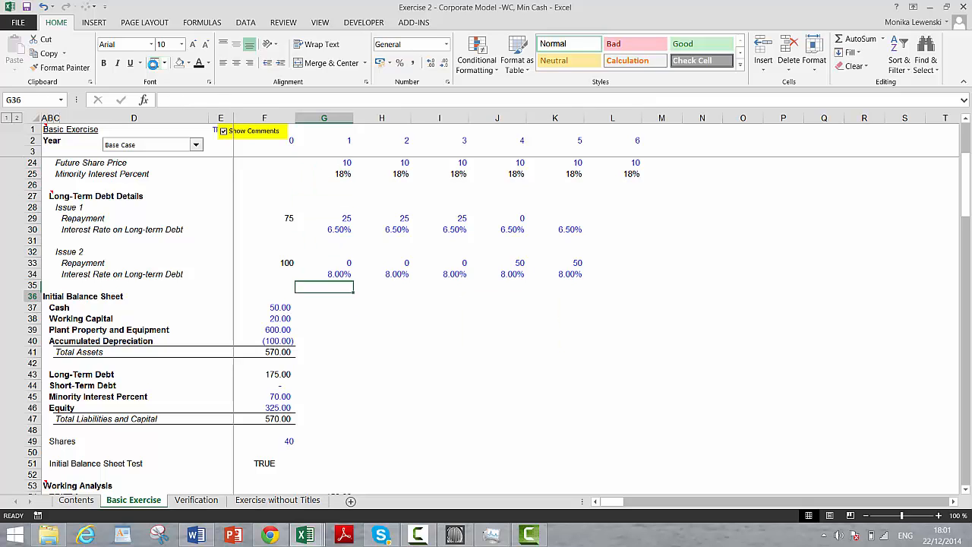
{"action": "key", "text": "Down"}
{"action": "key", "text": "Down"}
{"action": "key", "text": "Down"}
{"action": "key", "text": "Down"}
{"action": "key", "text": "Down"}
{"action": "key", "text": "Down"}
{"action": "key", "text": "Up"}
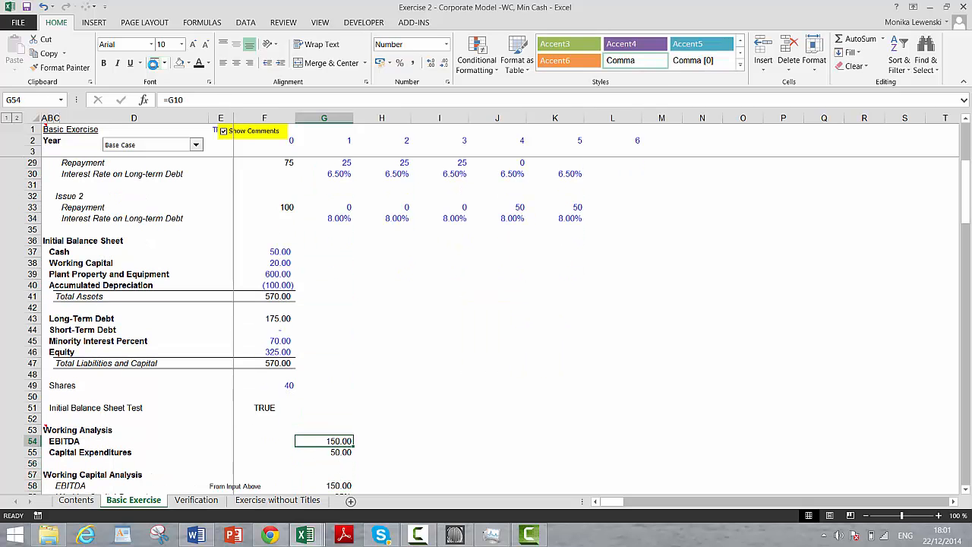
{"action": "key", "text": "shift+Down"}
{"action": "key", "text": "shift+Down"}
{"action": "key", "text": "shift+Down"}
{"action": "key", "text": "shift+Down"}
{"action": "key", "text": "shift+Down"}
{"action": "key", "text": "shift+Down"}
{"action": "key", "text": "shift+Down"}
{"action": "key", "text": "shift+Down"}
{"action": "key", "text": "shift+Down"}
{"action": "key", "text": "shift+Down"}
{"action": "key", "text": "shift+Down"}
{"action": "key", "text": "shift+Down"}
{"action": "key", "text": "shift+Down"}
{"action": "key", "text": "shift+Down"}
{"action": "key", "text": "shift+Down"}
{"action": "key", "text": "shift+Down"}
{"action": "key", "text": "shift+Down"}
{"action": "key", "text": "shift+Down"}
{"action": "key", "text": "shift+Down"}
{"action": "key", "text": "shift+Down"}
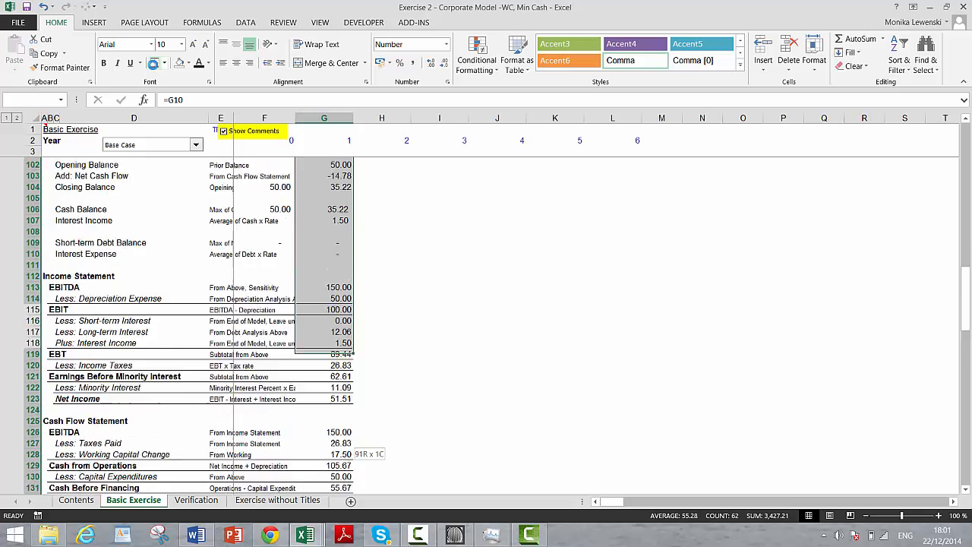
{"action": "key", "text": "shift+Down"}
{"action": "key", "text": "shift+Down"}
{"action": "key", "text": "shift+Down"}
{"action": "key", "text": "shift+Down"}
{"action": "key", "text": "shift+Down"}
{"action": "key", "text": "shift+Down"}
{"action": "key", "text": "shift+Down"}
{"action": "key", "text": "shift+Down"}
{"action": "key", "text": "shift+Down"}
{"action": "key", "text": "shift+Down"}
{"action": "key", "text": "shift+Down"}
{"action": "key", "text": "shift+Down"}
{"action": "key", "text": "shift+Down"}
{"action": "key", "text": "shift+Down"}
{"action": "key", "text": "shift+Down"}
{"action": "key", "text": "shift+Down"}
{"action": "key", "text": "shift+Down"}
{"action": "key", "text": "shift+Down"}
{"action": "key", "text": "shift+Down"}
{"action": "key", "text": "shift+Down"}
{"action": "key", "text": "shift+Page_Down"}
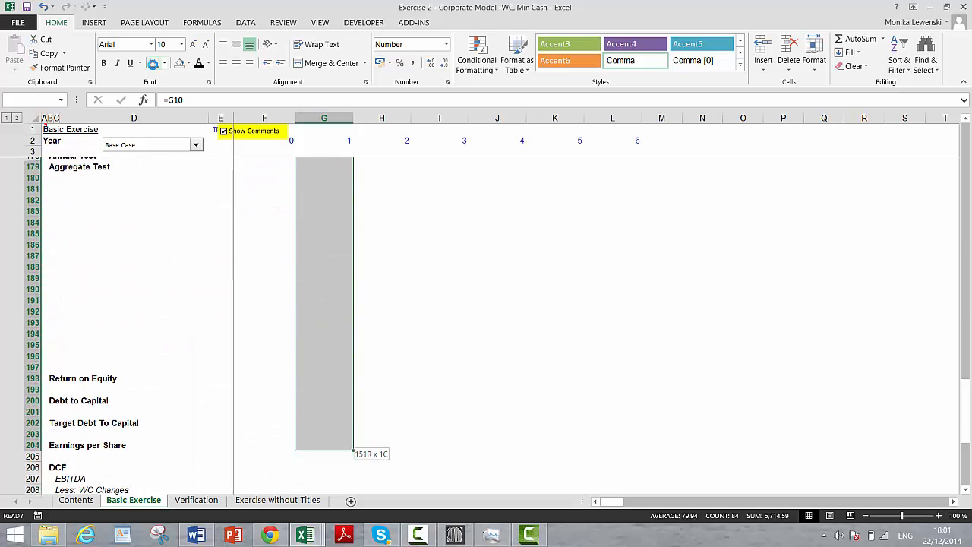
{"action": "key", "text": "shift+Page_Up"}
{"action": "key", "text": "shift+Down"}
{"action": "key", "text": "shift+Down"}
{"action": "key", "text": "shift+Down"}
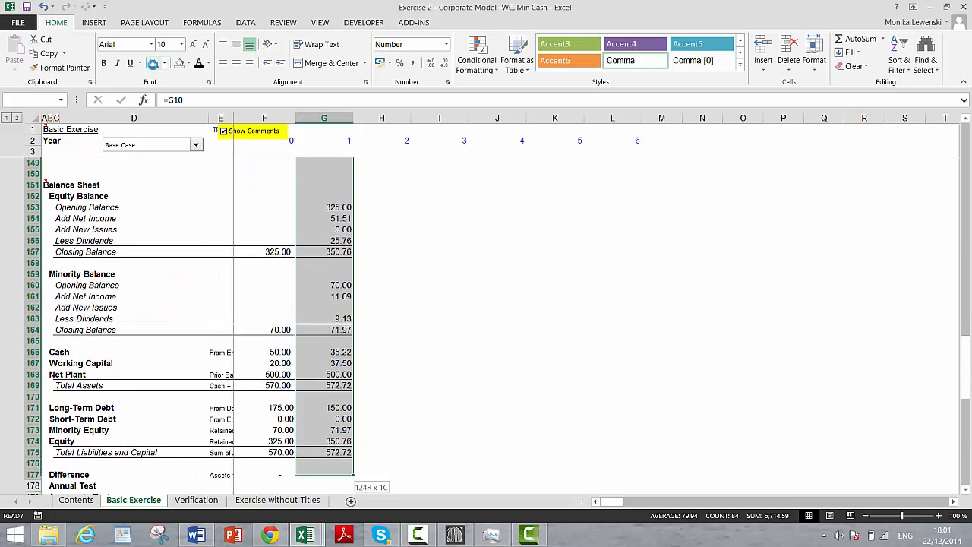
{"action": "key", "text": "ctrl+shift+r"}
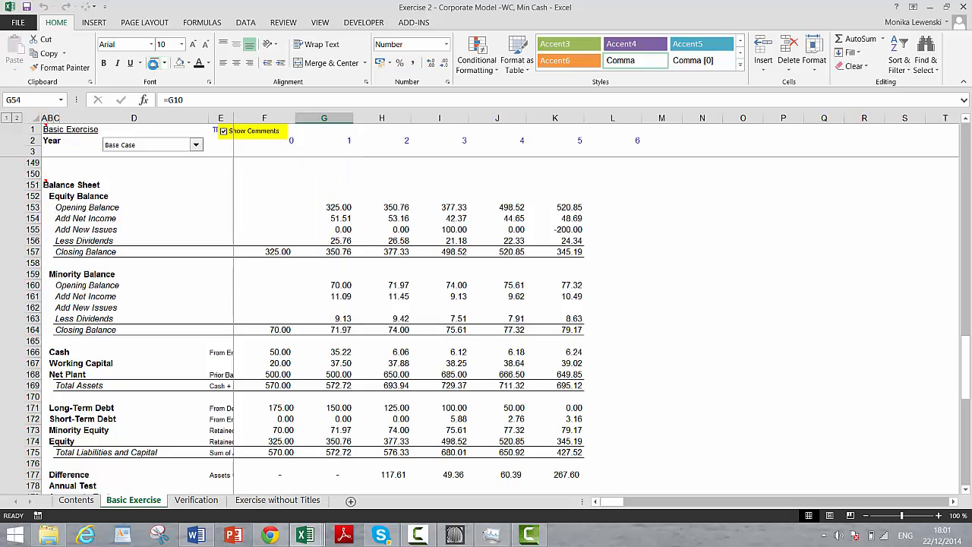
Step: Review the assumptions, the copied schedules and the balance sheet Difference row across years 1 to 5
{"action": "key", "text": "Up"}
{"action": "key", "text": "Up"}
{"action": "key", "text": "Up"}
{"action": "key", "text": "Up"}
{"action": "key", "text": "Up"}
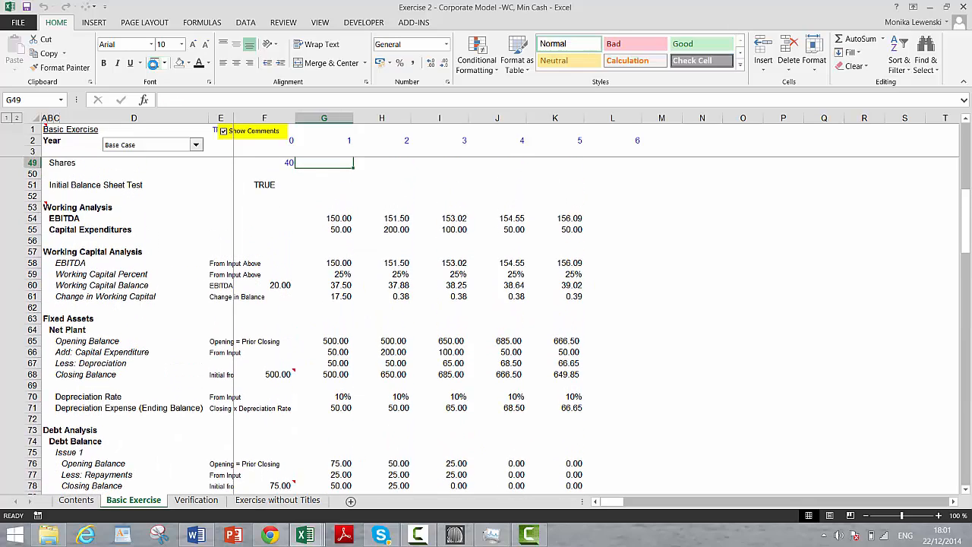
{"action": "key", "text": "Page_Up"}
{"action": "key", "text": "Page_Up"}
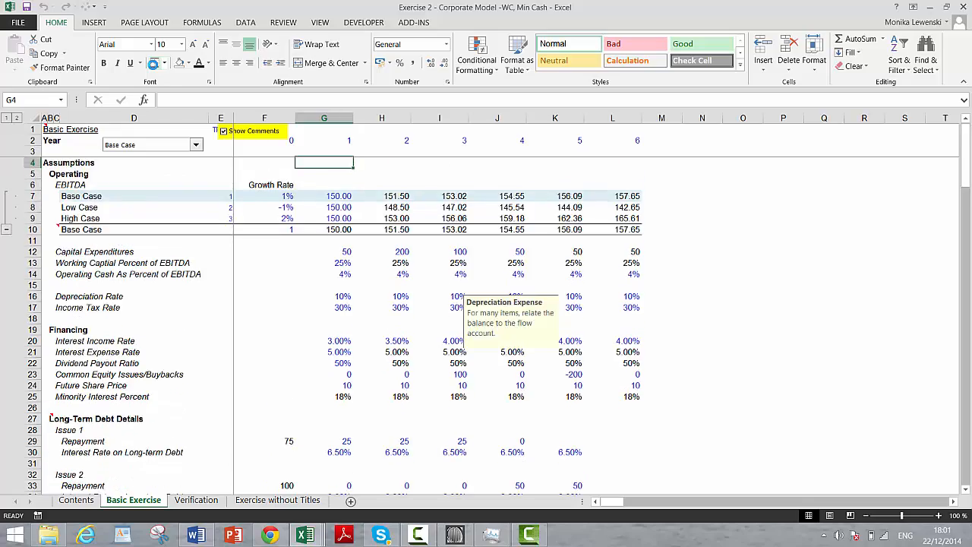
{"action": "key", "text": "Page_Down"}
{"action": "key", "text": "Page_Down"}
{"action": "key", "text": "Page_Down"}
{"action": "key", "text": "Page_Down"}
{"action": "key", "text": "Page_Down"}
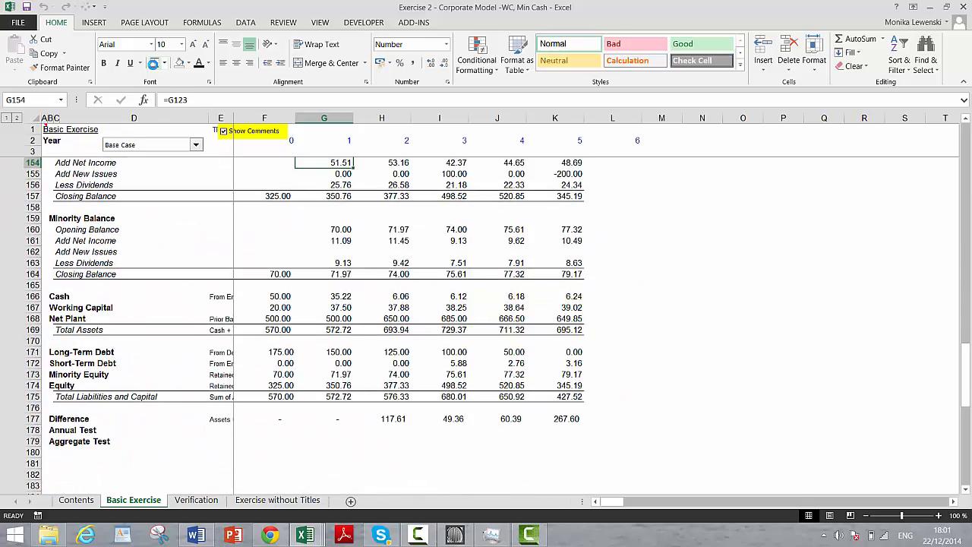
{"action": "key", "text": "Left"}
{"action": "key", "text": "Left"}
{"action": "key", "text": "Right"}
{"action": "key", "text": "Right"}
{"action": "key", "text": "Down"}
{"action": "key", "text": "Down"}
{"action": "key", "text": "Down"}
{"action": "key", "text": "Down"}
{"action": "key", "text": "Down"}
{"action": "key", "text": "Down"}
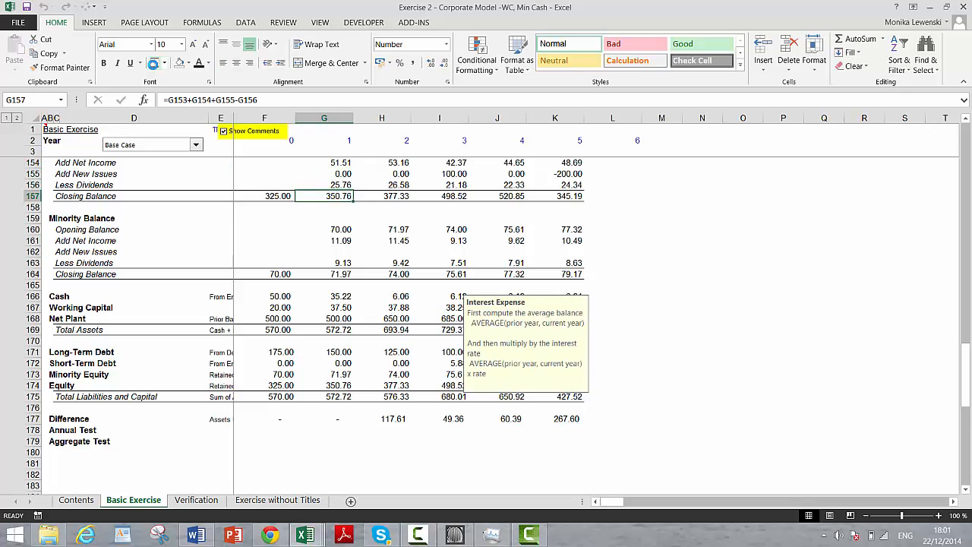
{"action": "key", "text": "Right"}
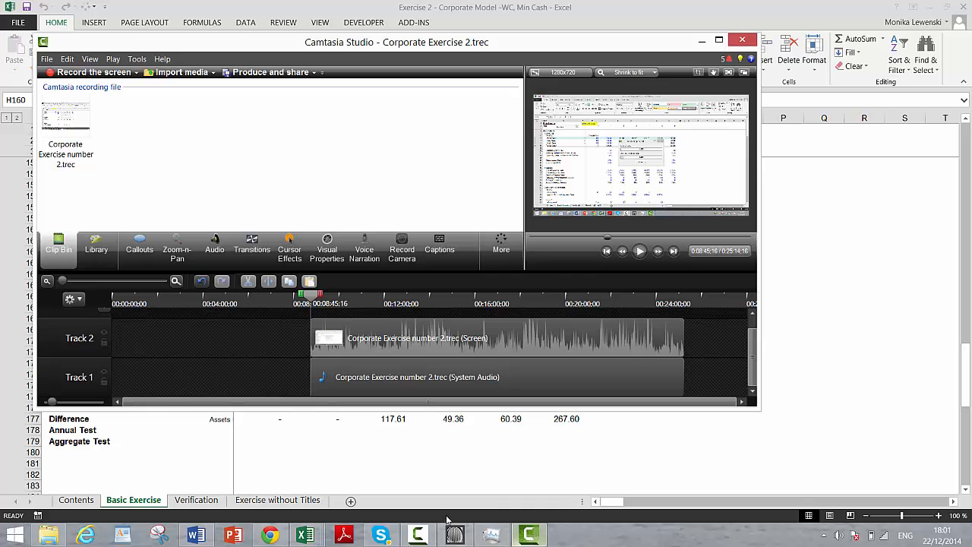
{"action": "left_click", "coordinate": [417, 535]}
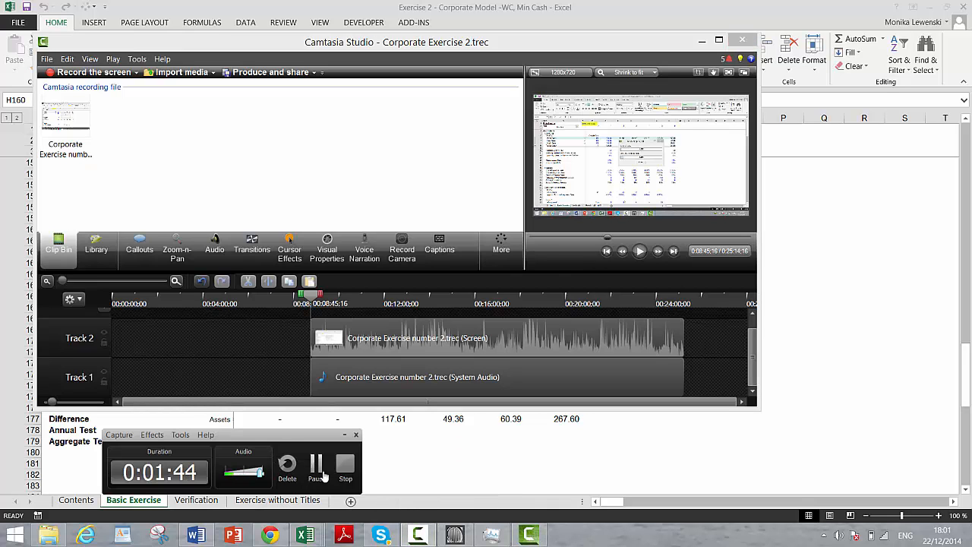
{"action": "left_click", "coordinate": [316, 467]}
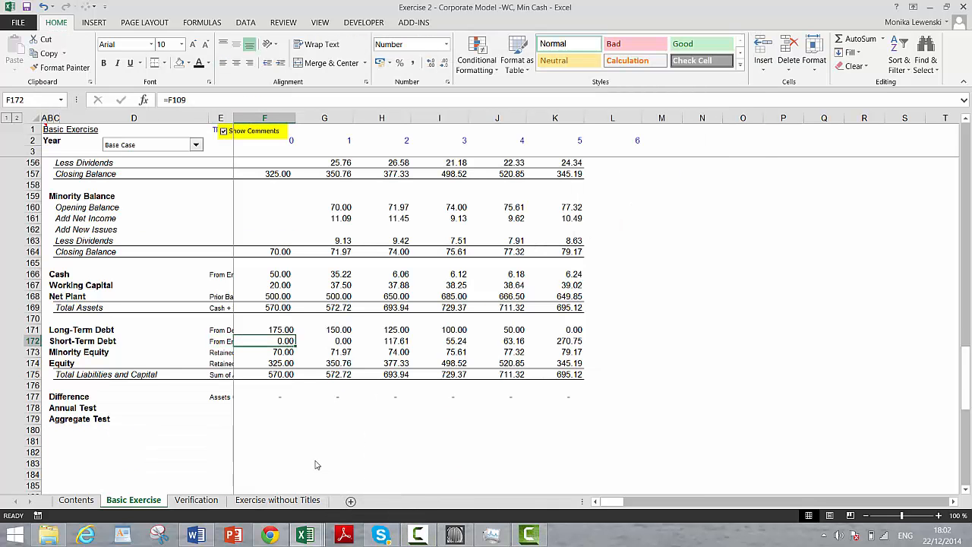
Step: Link the year 0 balance sheet Short-Term Debt in F172 to the Short-term Debt Balance with =F109
{"action": "type", "text": "="}
{"action": "key", "text": "Up"}
{"action": "key", "text": "Up"}
{"action": "key", "text": "Up"}
{"action": "key", "text": "Up"}
{"action": "key", "text": "Up"}
{"action": "key", "text": "Up"}
{"action": "key", "text": "Up"}
{"action": "key", "text": "Up"}
{"action": "key", "text": "Up"}
{"action": "key", "text": "Up"}
{"action": "key", "text": "Up"}
{"action": "key", "text": "Up"}
{"action": "key", "text": "Up"}
{"action": "key", "text": "Up"}
{"action": "key", "text": "Up"}
{"action": "key", "text": "Up"}
{"action": "key", "text": "Up"}
{"action": "key", "text": "Up"}
{"action": "key", "text": "Up"}
{"action": "key", "text": "Up"}
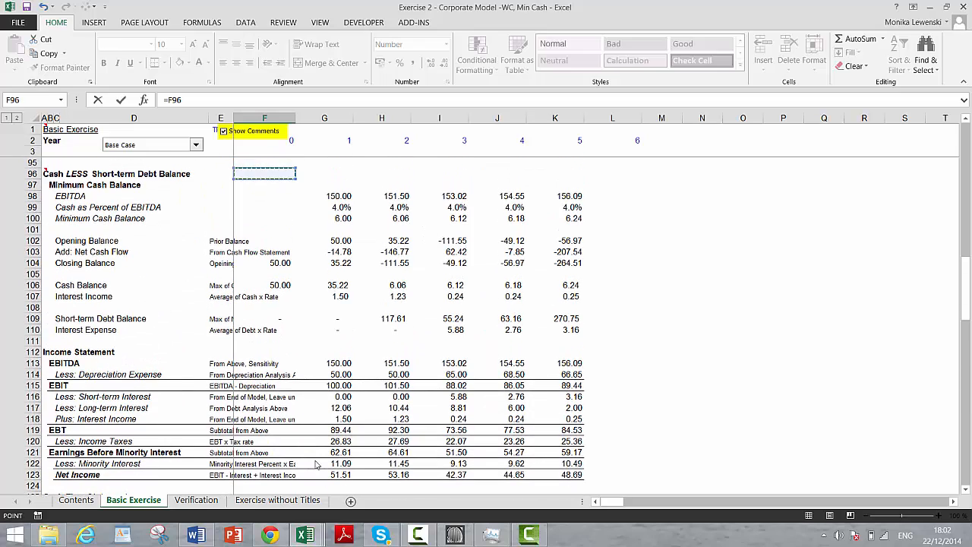
{"action": "key", "text": "Down"}
{"action": "key", "text": "Down"}
{"action": "key", "text": "Down"}
{"action": "key", "text": "Down"}
{"action": "key", "text": "Down"}
{"action": "key", "text": "Down"}
{"action": "key", "text": "Down"}
{"action": "key", "text": "Down"}
{"action": "key", "text": "Down"}
{"action": "key", "text": "Down"}
{"action": "key", "text": "Down"}
{"action": "key", "text": "Down"}
{"action": "key", "text": "Down"}
{"action": "key", "text": "Down"}
{"action": "key", "text": "Up"}
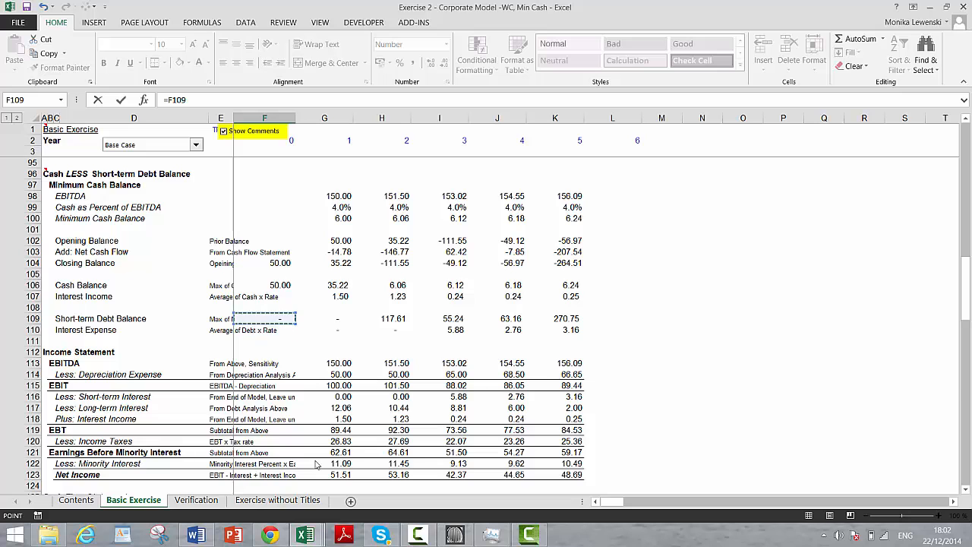
{"action": "key", "text": "Return"}
{"action": "key", "text": "Up"}
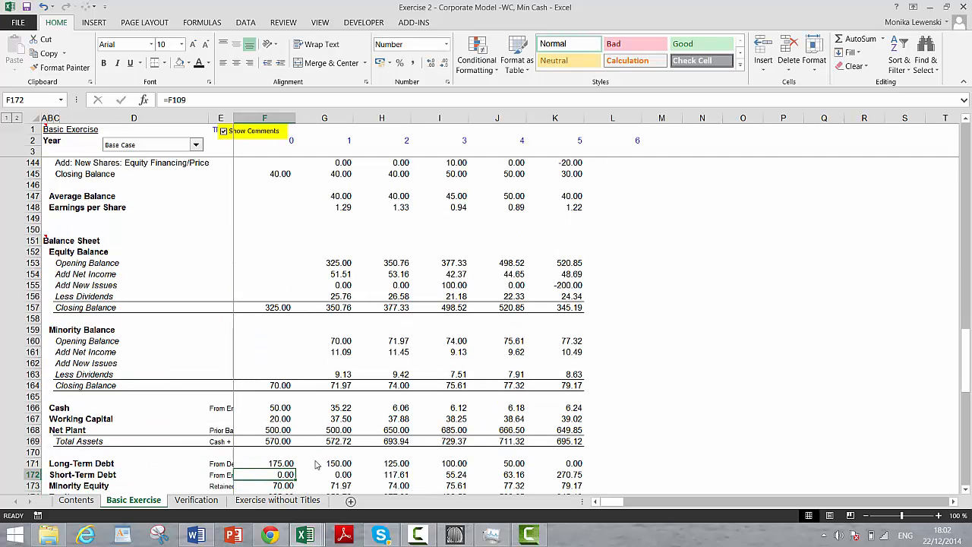
Step: Enter the year 0 Annual Test in F178 as =F177=0, testing the balance sheet Difference against zero
{"action": "key", "text": "Down"}
{"action": "key", "text": "Down"}
{"action": "key", "text": "Down"}
{"action": "key", "text": "Down"}
{"action": "key", "text": "Down"}
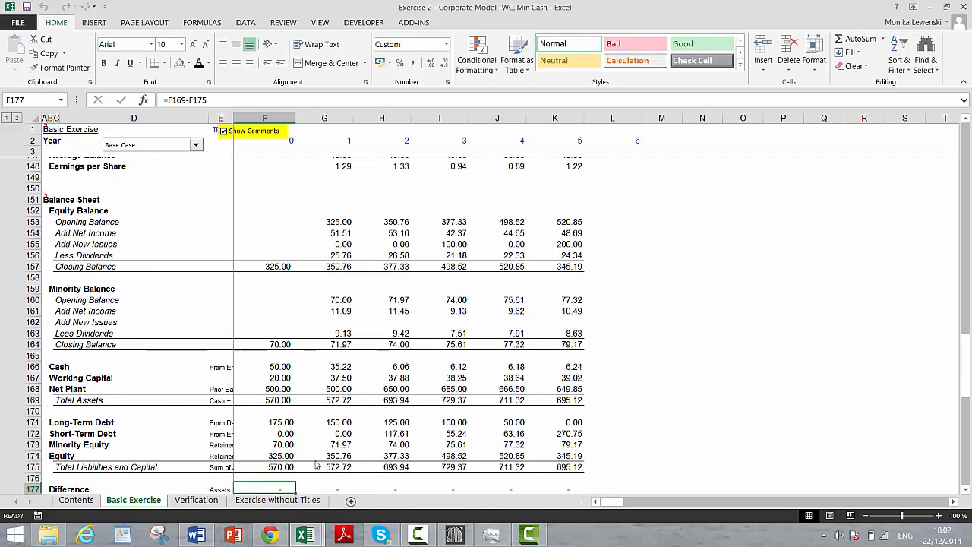
{"action": "key", "text": "Down"}
{"action": "type", "text": "="}
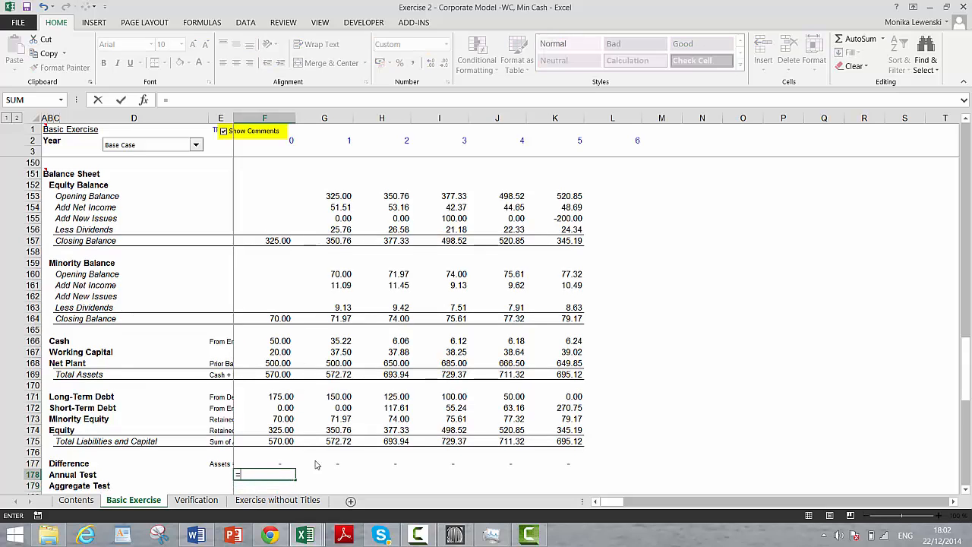
{"action": "key", "text": "Up"}
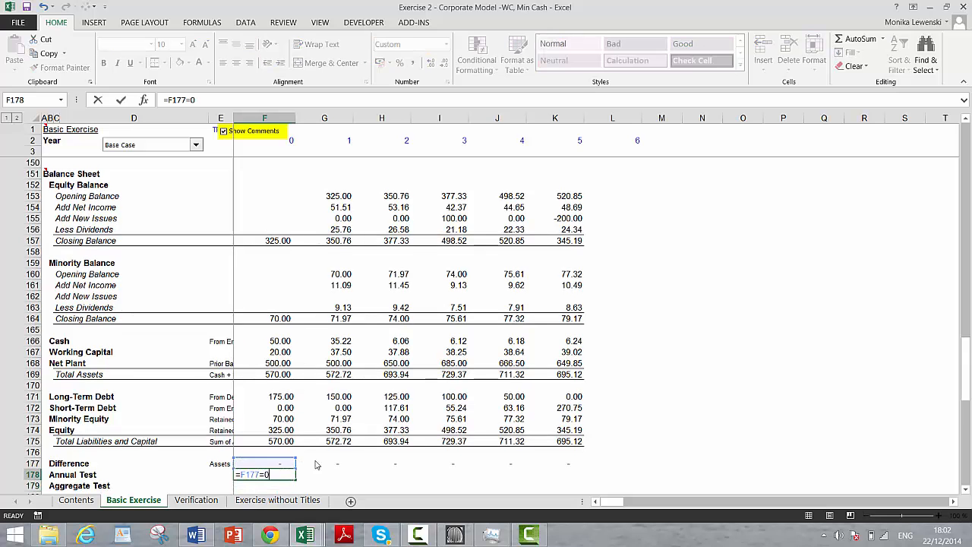
{"action": "type", "text": "=0"}
{"action": "key", "text": "ctrl+Return"}
Step: Copy the Annual Test formula from F178 across to K178 for years 1 through 5
{"action": "key", "text": "shift+Right"}
{"action": "key", "text": "shift+Right"}
{"action": "key", "text": "shift+Right"}
{"action": "key", "text": "shift+Right"}
{"action": "key", "text": "shift+Right"}
{"action": "key", "text": "ctrl+r"}
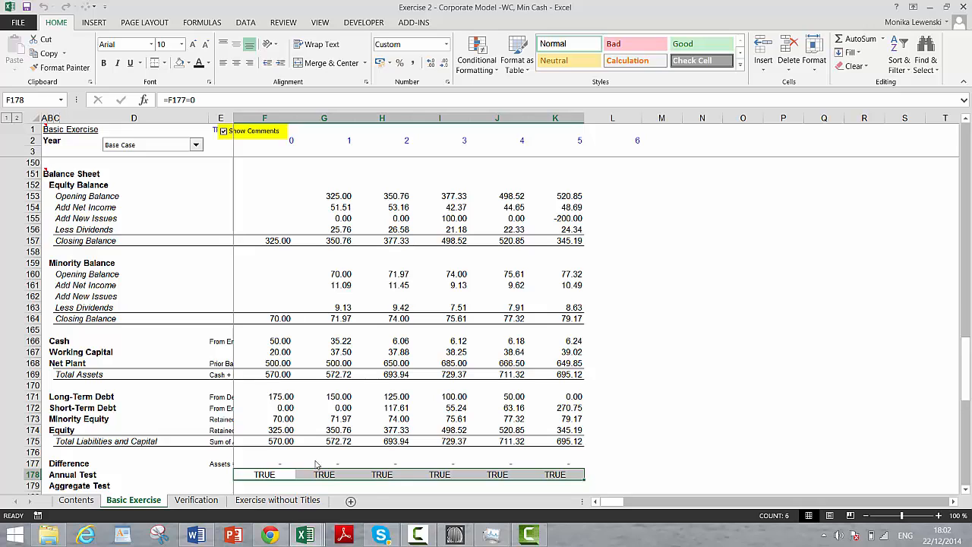
Step: Widen column E slightly to make room for a result beside the Annual Test label
{"action": "key", "text": "Left"}
{"action": "key", "text": "Left"}
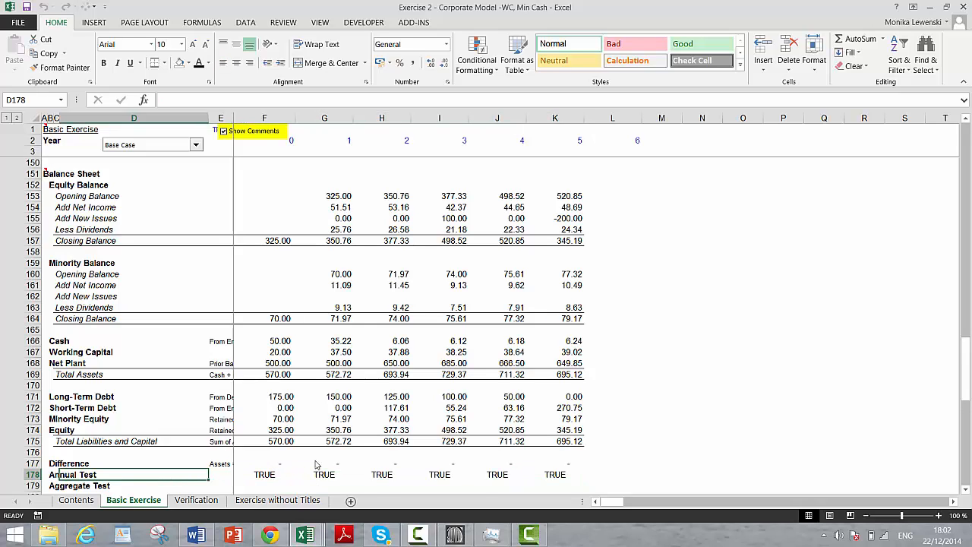
{"action": "key", "text": "Right"}
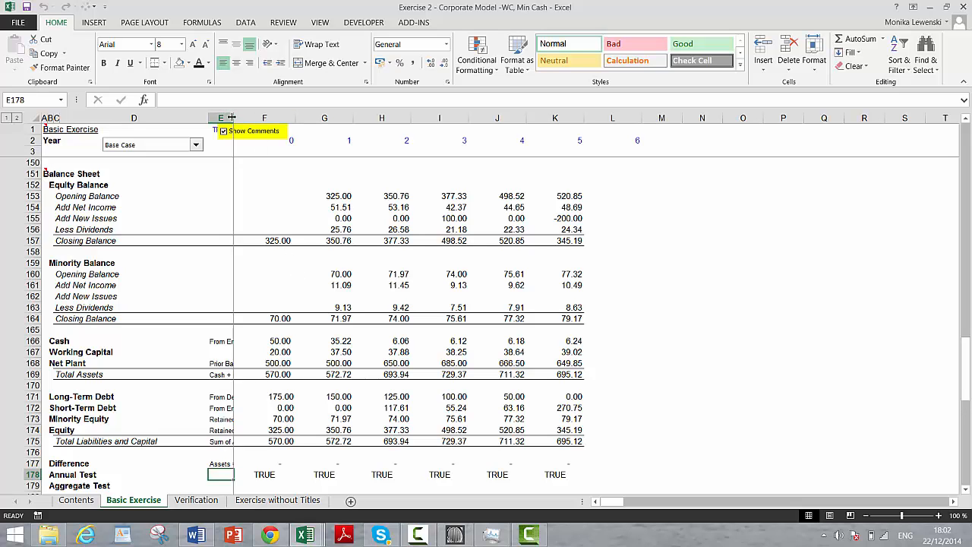
{"action": "left_click_drag", "start_coordinate": [231, 117], "coordinate": [250, 117]}
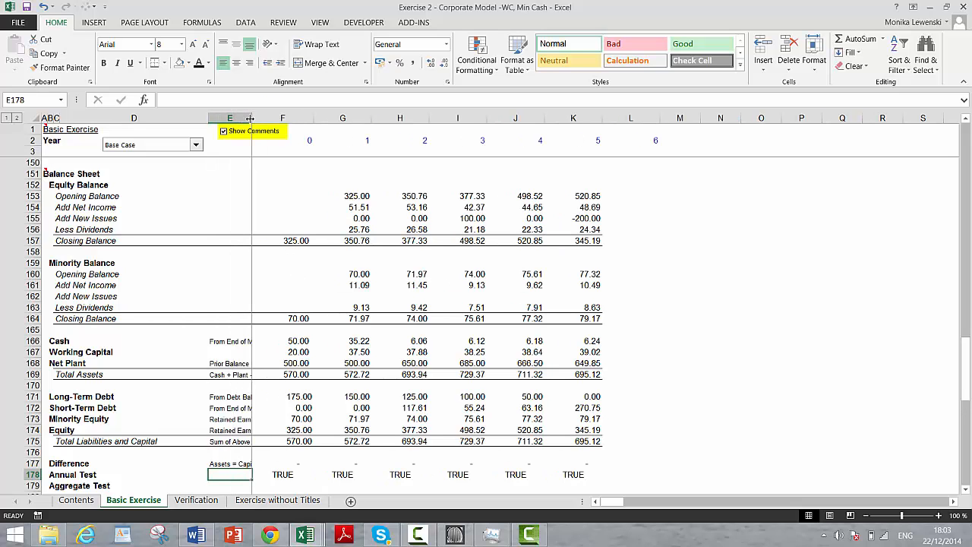
Step: Combine the annual tests for all years in E178 with =AND(F178:K178)
{"action": "type", "text": "=and("}
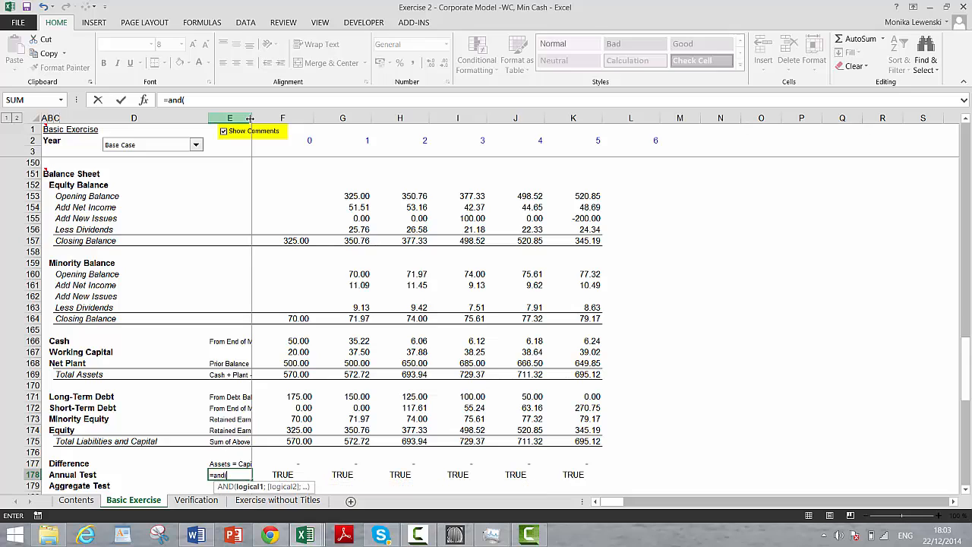
{"action": "key", "text": "Right"}
{"action": "key", "text": "shift+Right"}
{"action": "key", "text": "shift+Right"}
{"action": "key", "text": "shift+Right"}
{"action": "key", "text": "shift+Right"}
{"action": "key", "text": "shift+Right"}
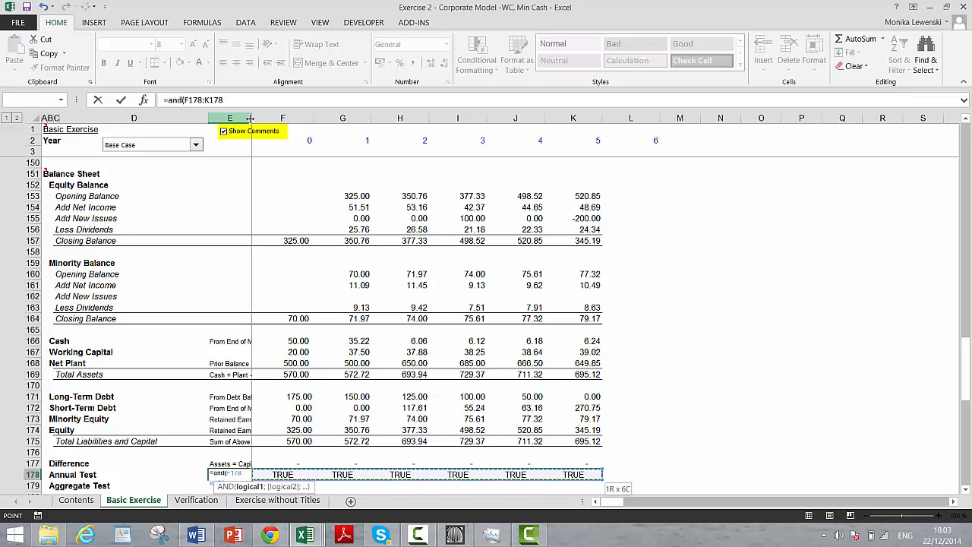
{"action": "key", "text": "Return"}
{"action": "key", "text": "Up"}
{"action": "key", "text": "Left"}
{"action": "key", "text": "Left"}
{"action": "key", "text": "Right"}
{"action": "key", "text": "Right"}
{"action": "key", "text": "Right"}
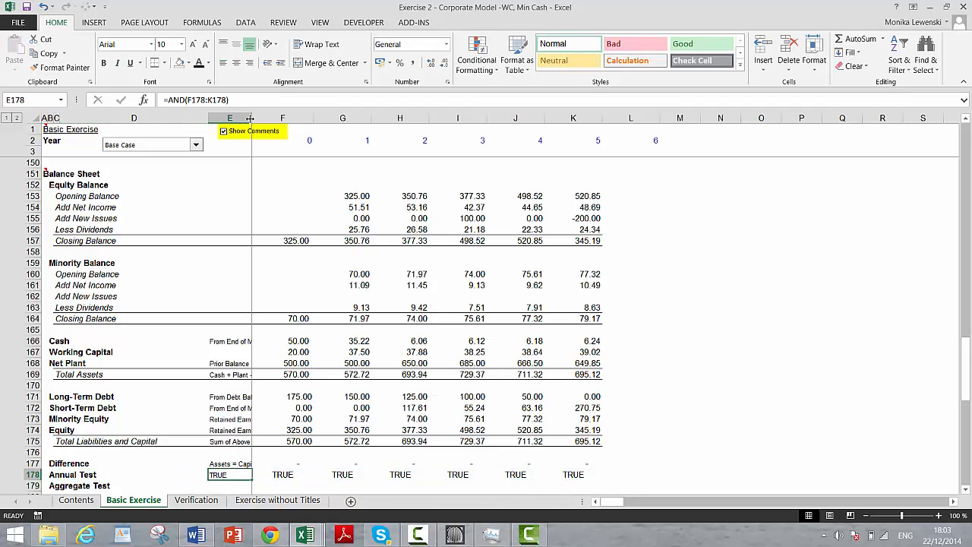
{"action": "key", "text": "Down"}
{"action": "key", "text": "Down"}
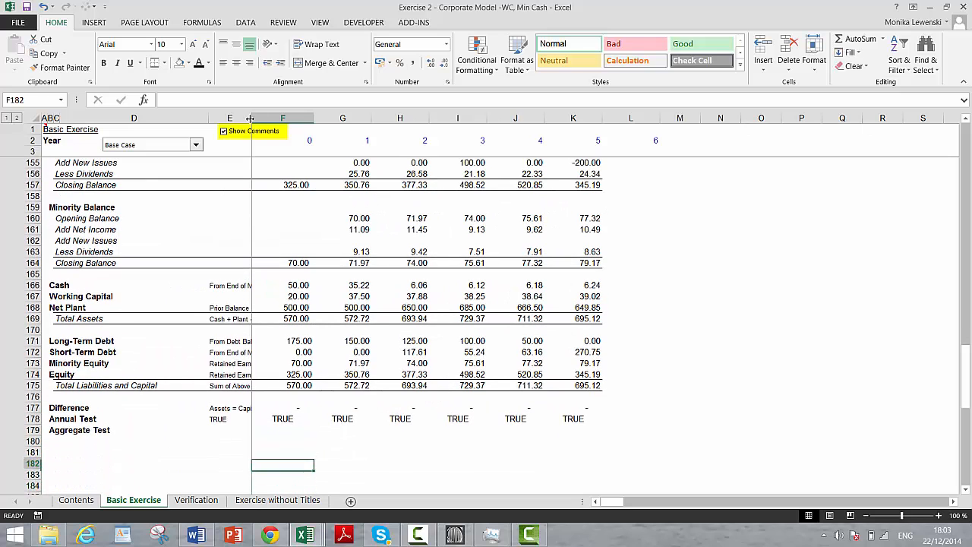
{"action": "key", "text": "Up"}
{"action": "key", "text": "Up"}
{"action": "key", "text": "Up"}
{"action": "key", "text": "Left"}
{"action": "key", "text": "Left"}
{"action": "key", "text": "Left"}
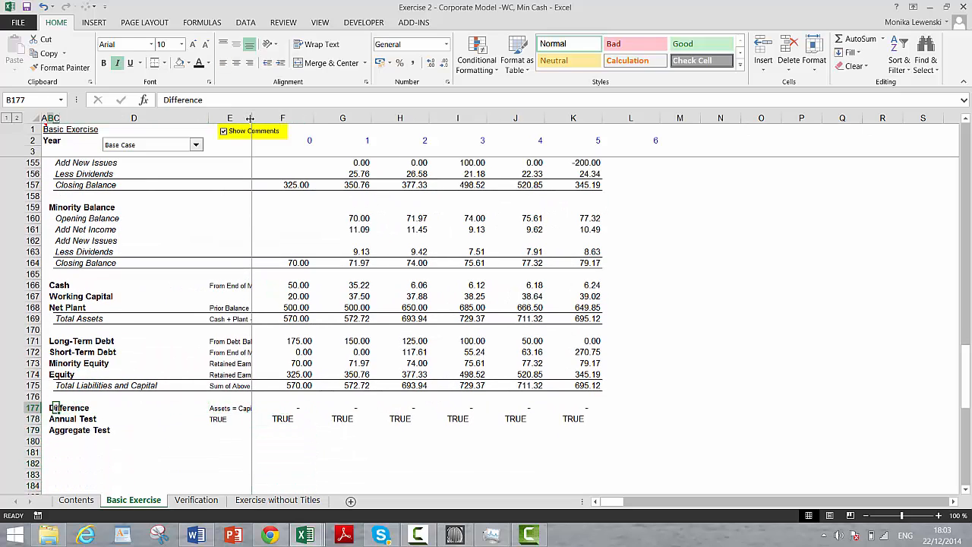
{"action": "key", "text": "Left"}
{"action": "key", "text": "Left"}
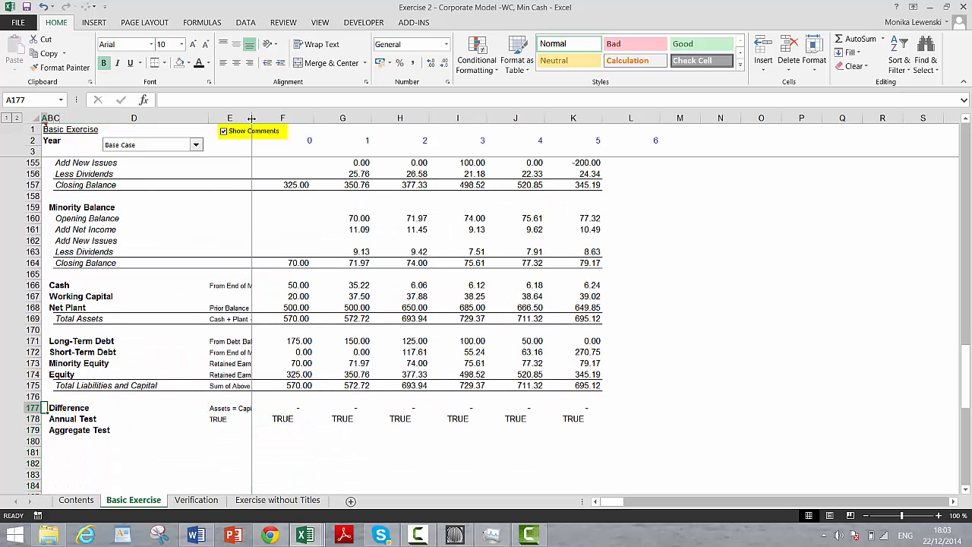
Step: Rename the Basic Exercise sheet as Completed Exercise
{"action": "left_click", "coordinate": [267, 501]}
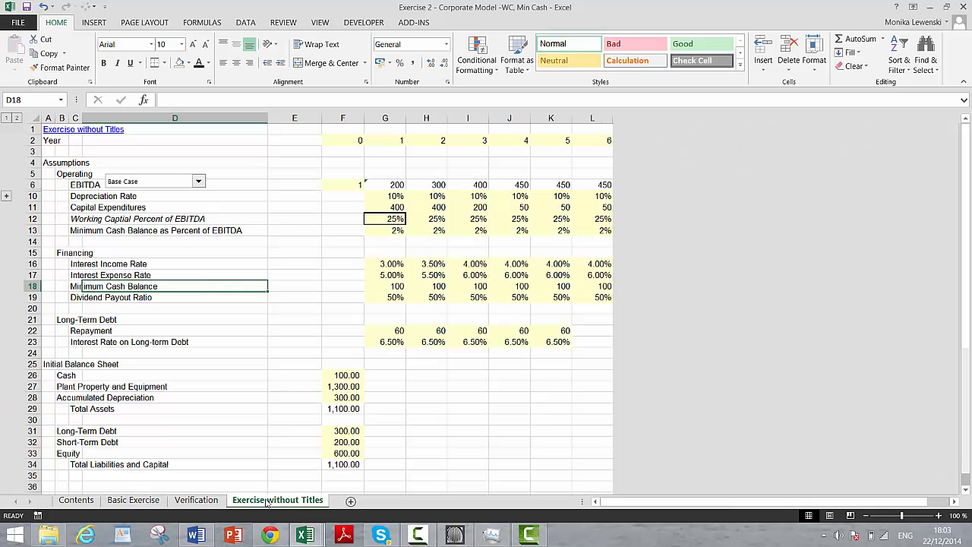
{"action": "left_click", "coordinate": [148, 501]}
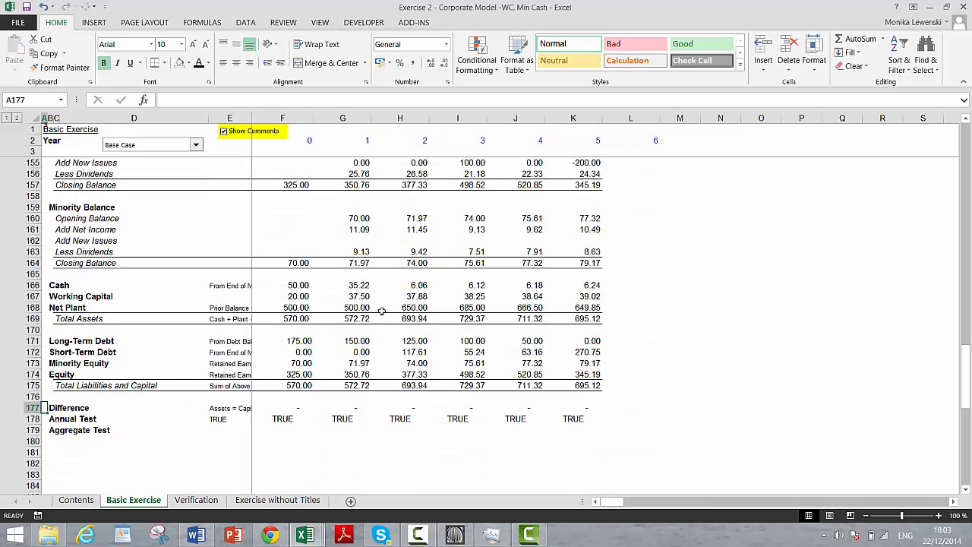
{"action": "double_click", "coordinate": [155, 502]}
{"action": "type", "text": "Comp"}
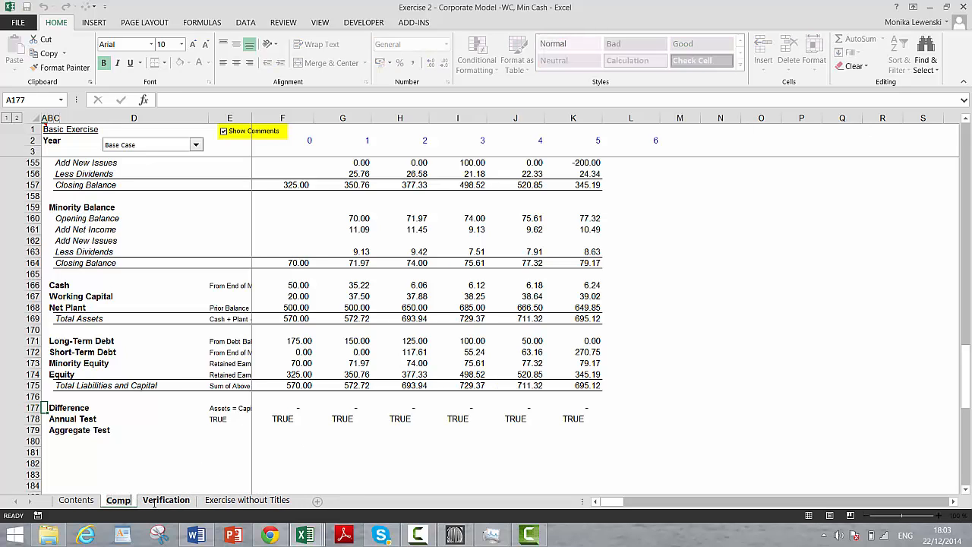
{"action": "type", "text": "leted Exe"}
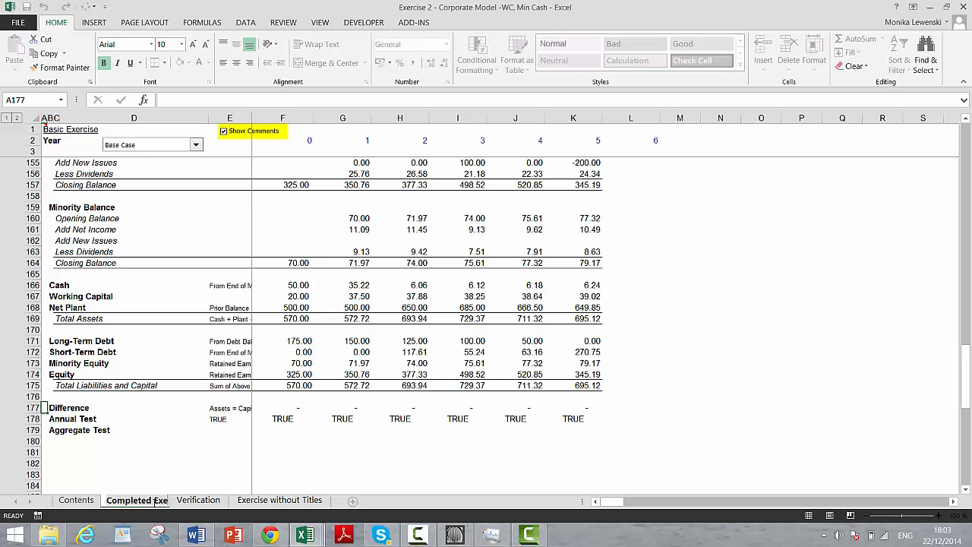
{"action": "type", "text": "rcise"}
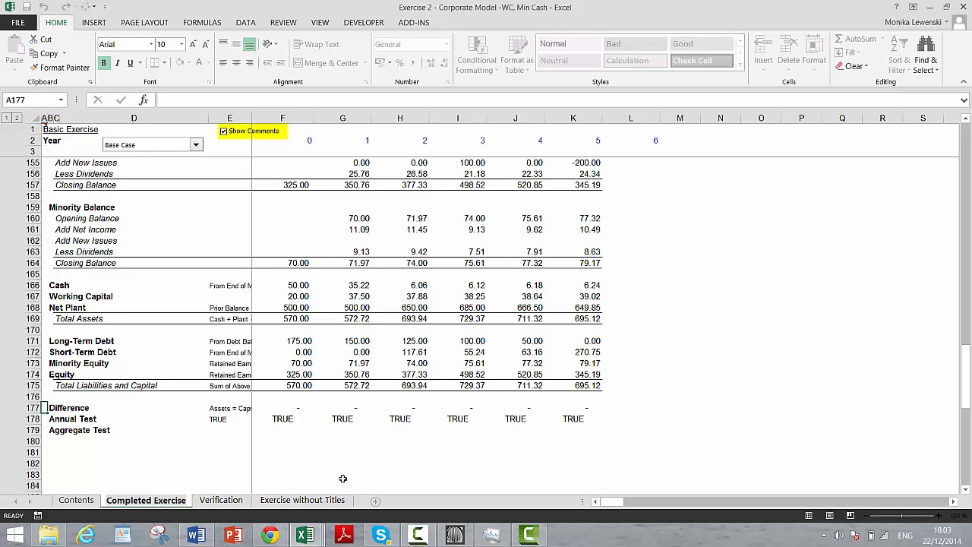
{"action": "left_click", "coordinate": [323, 450]}
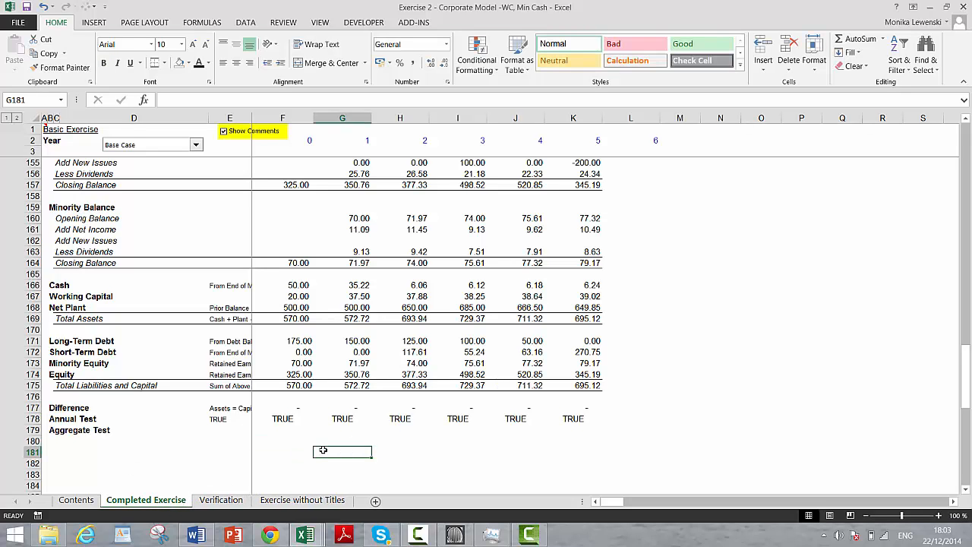
Step: Review the completed model's schedules from the balance sheet tests up to the initial balance sheet and back
{"action": "key", "text": "Page_Up"}
{"action": "key", "text": "Page_Up"}
{"action": "key", "text": "Page_Up"}
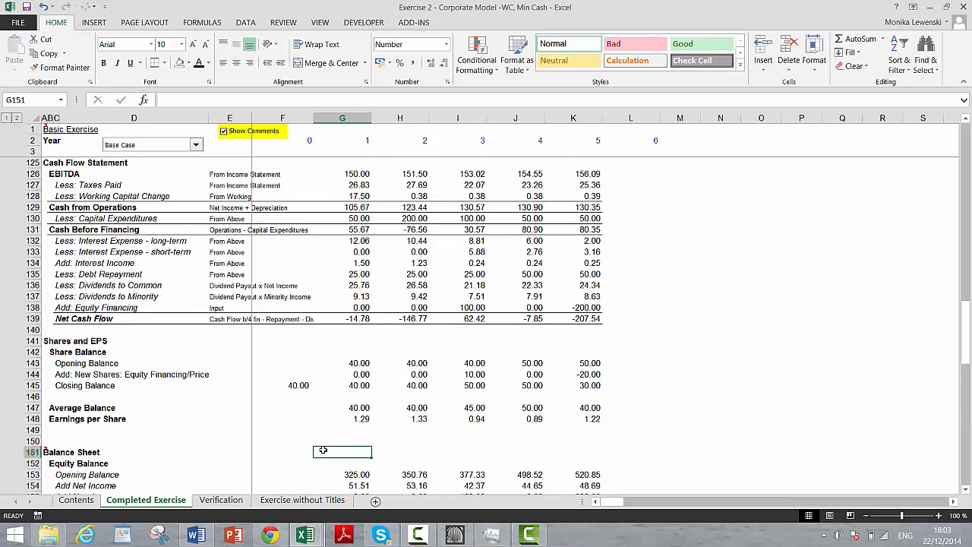
{"action": "key", "text": "Page_Up"}
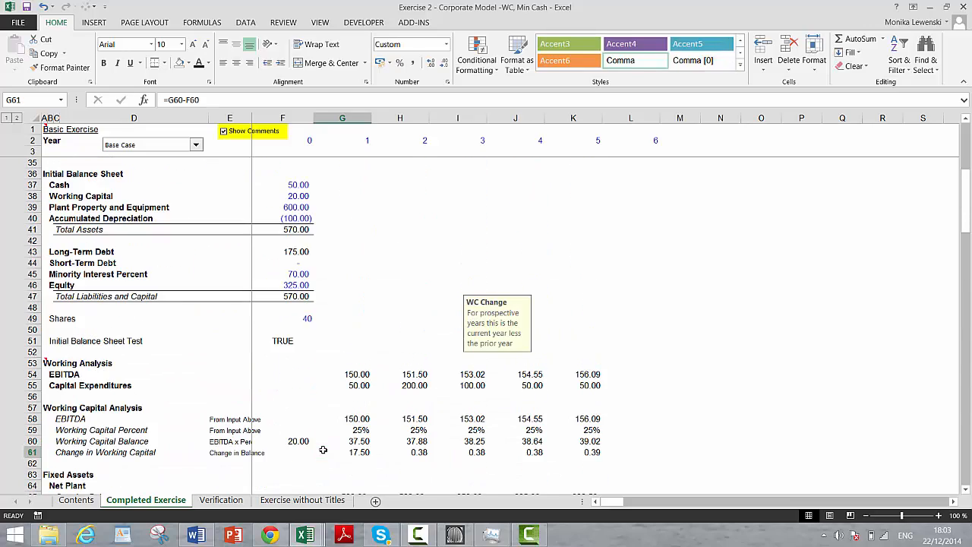
{"action": "key", "text": "Page_Down"}
{"action": "key", "text": "Page_Down"}
{"action": "key", "text": "Page_Down"}
{"action": "key", "text": "Page_Down"}
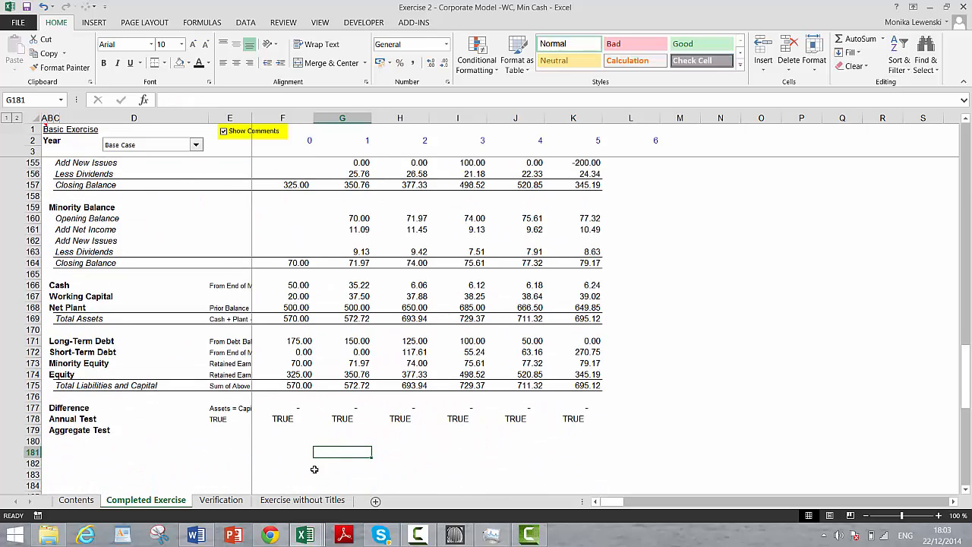
{"action": "left_click", "coordinate": [530, 537]}
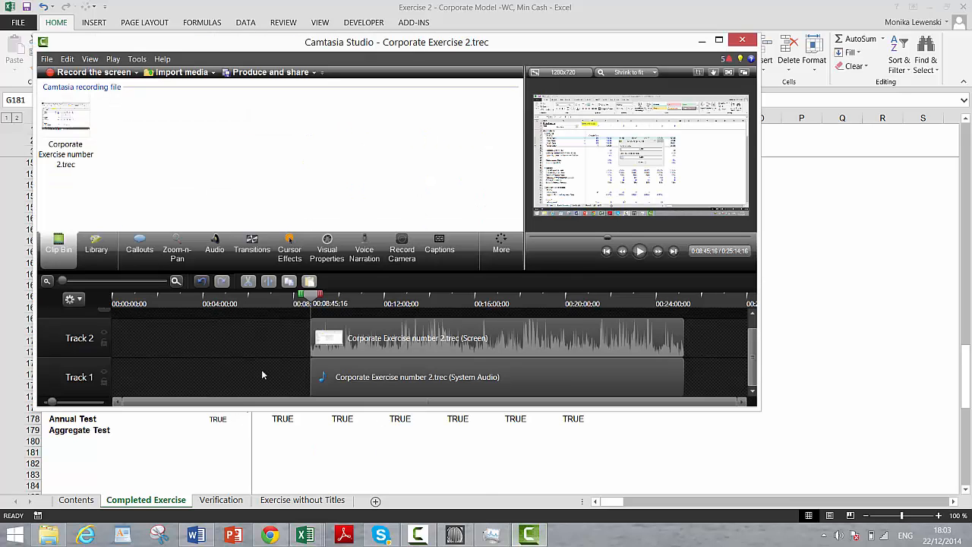
{"action": "left_click", "coordinate": [418, 536]}
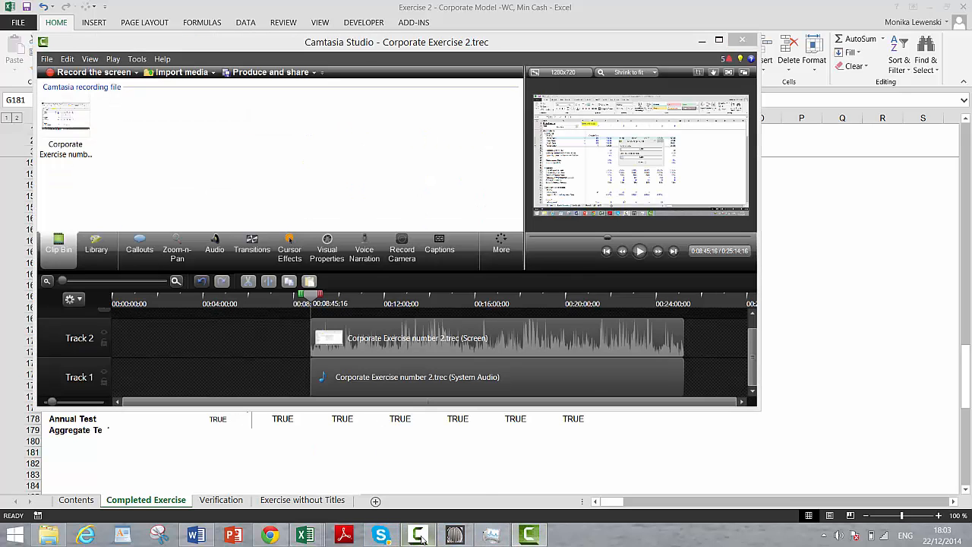